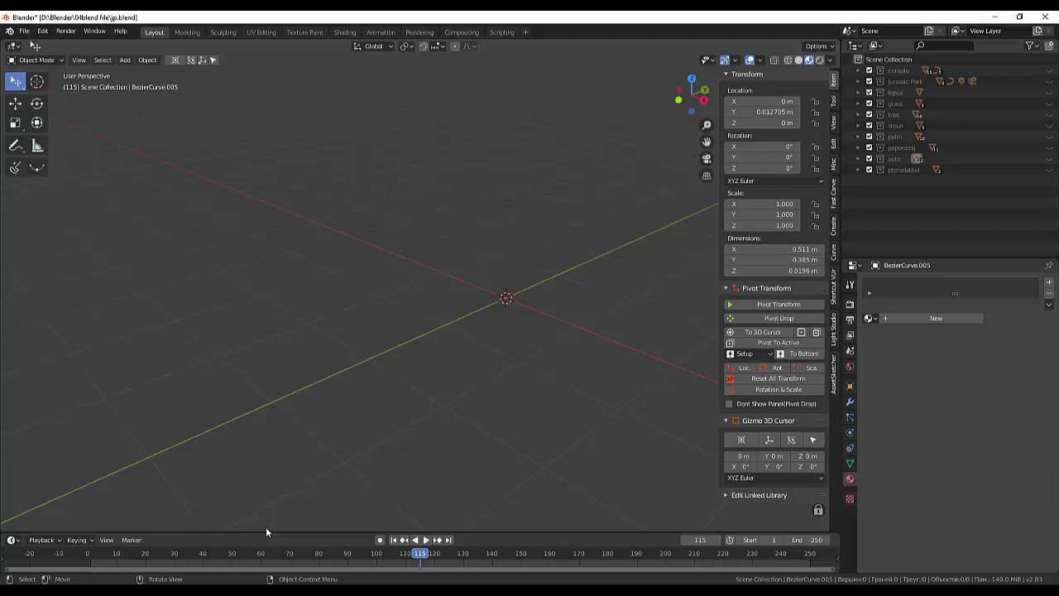
Pan and orbit the view over the empty origin, then bring up the Shift+A Add menu.
key("ctrl+KP_4")
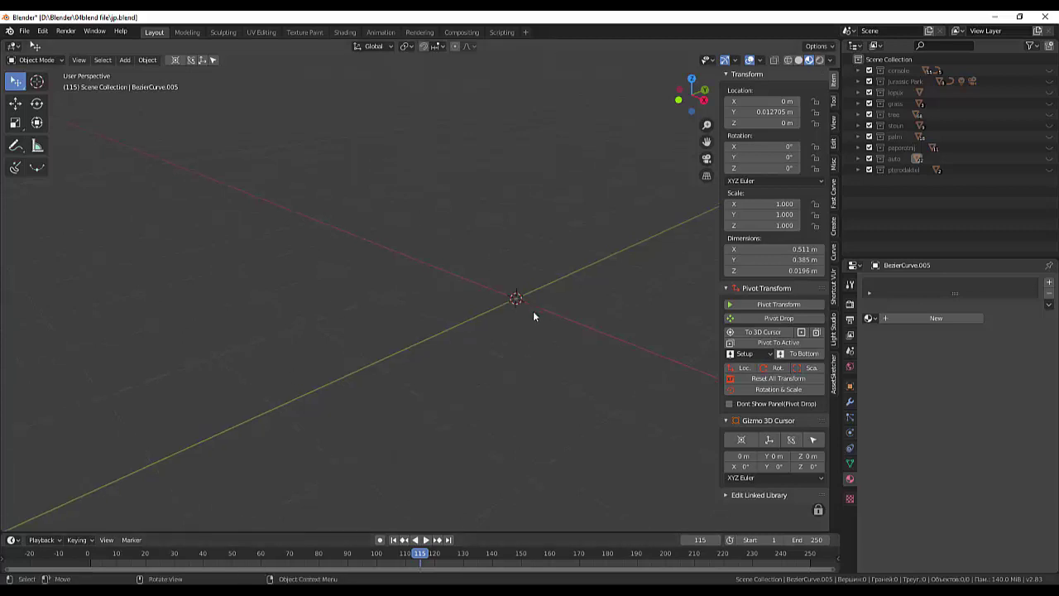
key("ctrl+KP_4")
key("ctrl+KP_4")
mouse_move(533, 310)
middle_mouse_down()
mouse_move(515, 324)
mouse_move(397, 344)
mouse_move(506, 340)
mouse_move(509, 354)
middle_mouse_up()
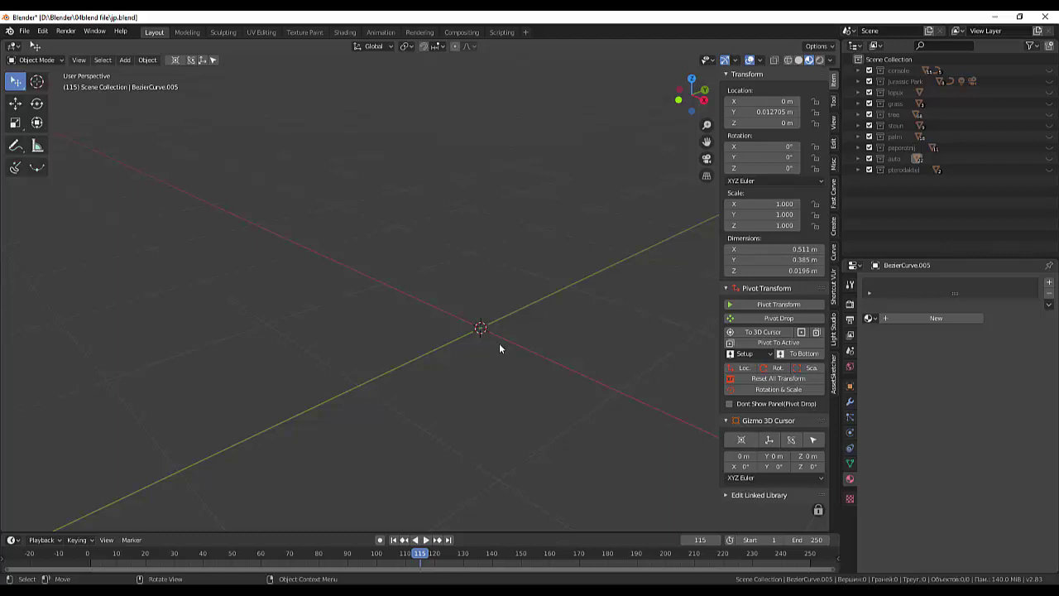
key("shift+a")
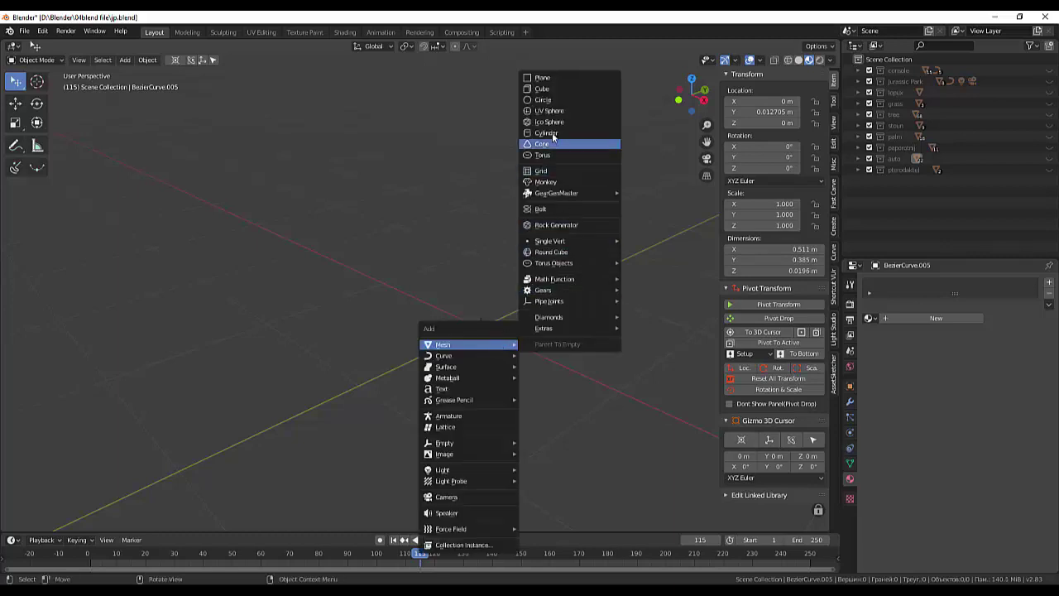
Add a cylinder at the origin and reduce its vertex count from 32 to 16.
left_click(550, 134)
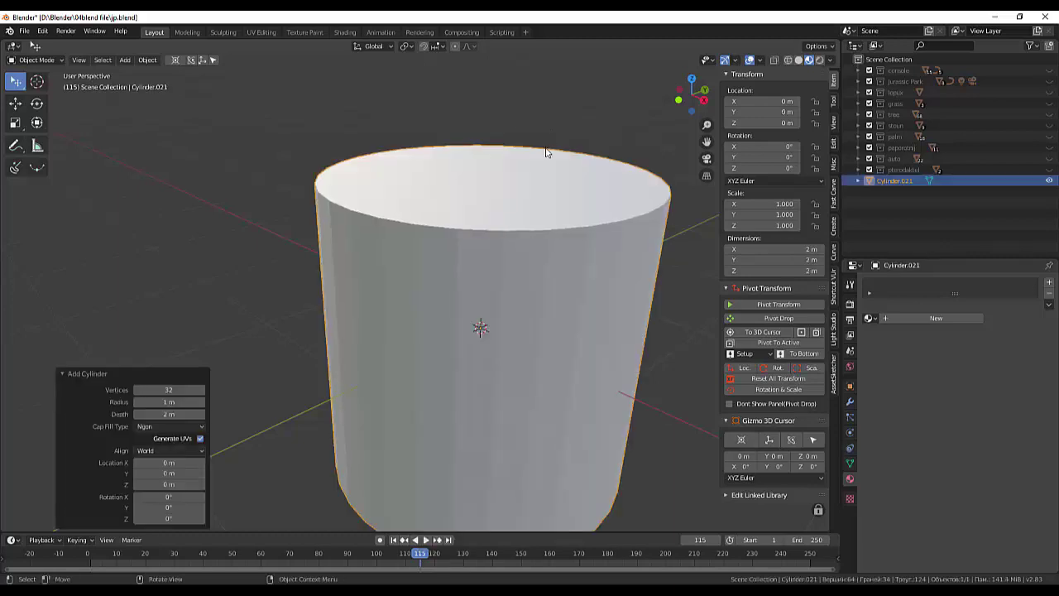
left_click(172, 390)
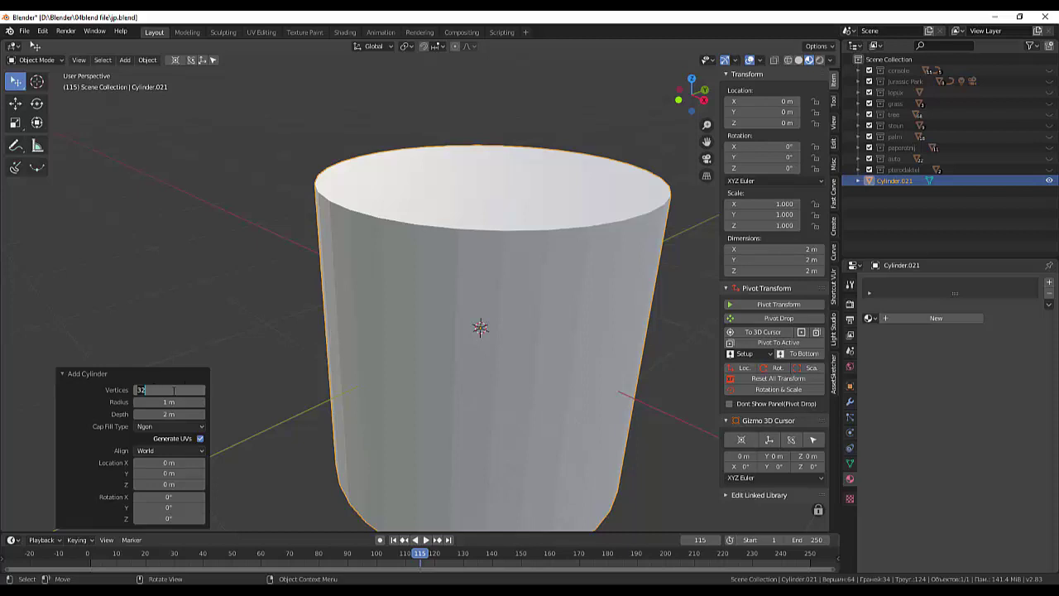
type("16")
key("Return")
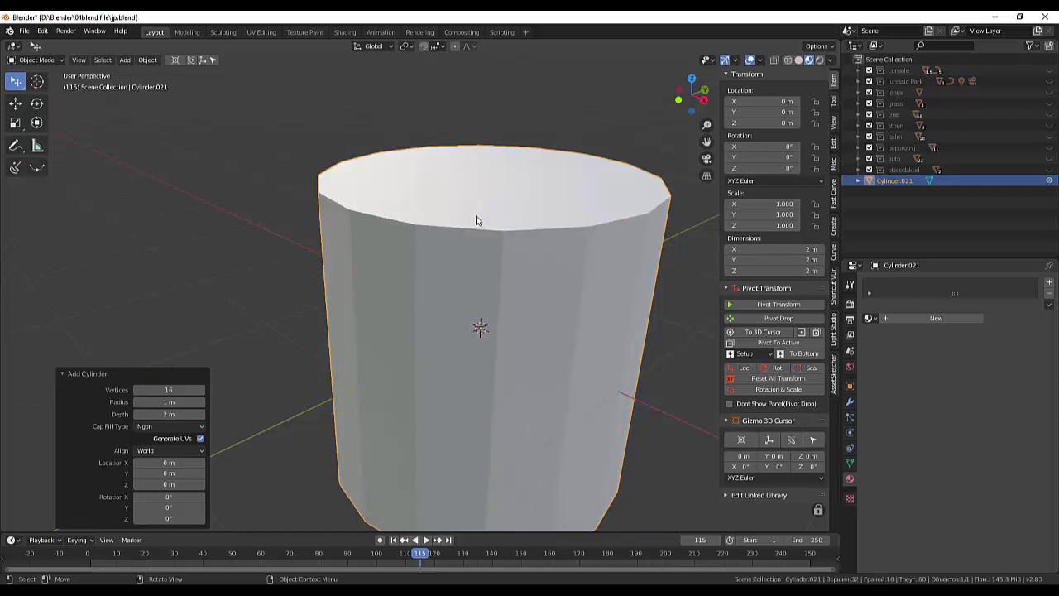
scroll(476, 220, "down", 2)
left_click(33, 59)
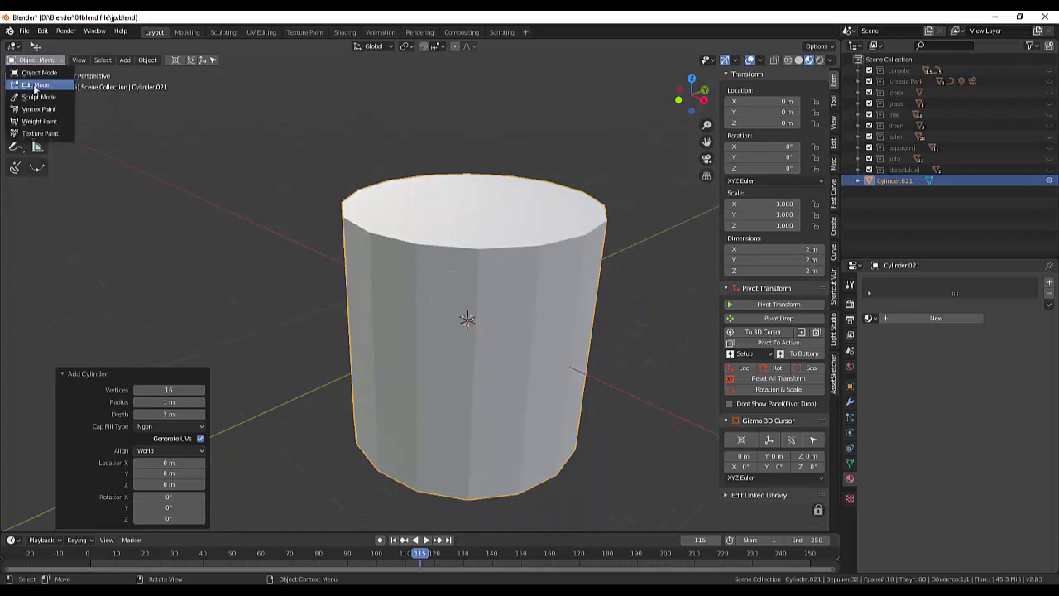
In Edit Mode, select the cylinder's top and bottom faces and inset them.
left_click(35, 85)
left_click(420, 220)
mouse_move(525, 390)
middle_mouse_down()
mouse_move(554, 345)
mouse_move(546, 286)
mouse_move(508, 378)
mouse_move(534, 502)
middle_mouse_up()
scroll(515, 421, "down", 2)
left_click(473, 447)
left_click(472, 447, "shift")
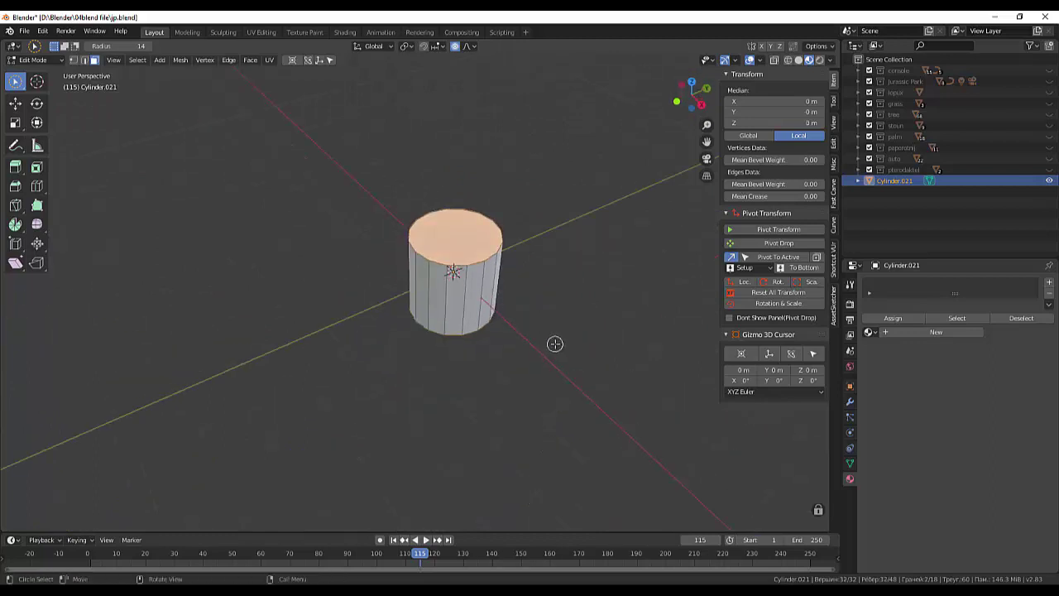
key("i")
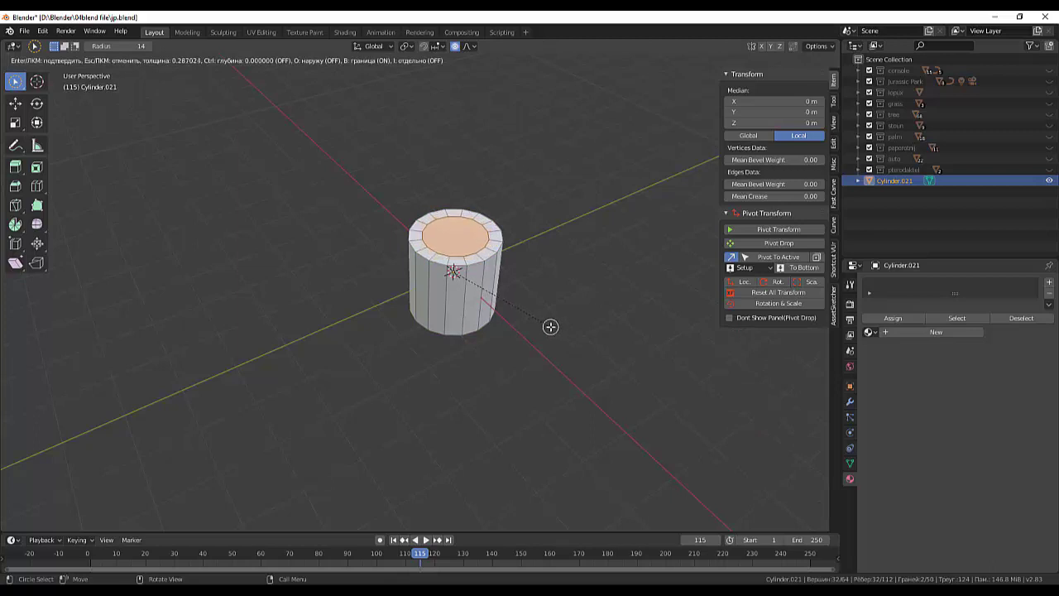
left_click(551, 326)
Bridge the inset edge loops to hollow the cylinder into a tube.
left_click(227, 61)
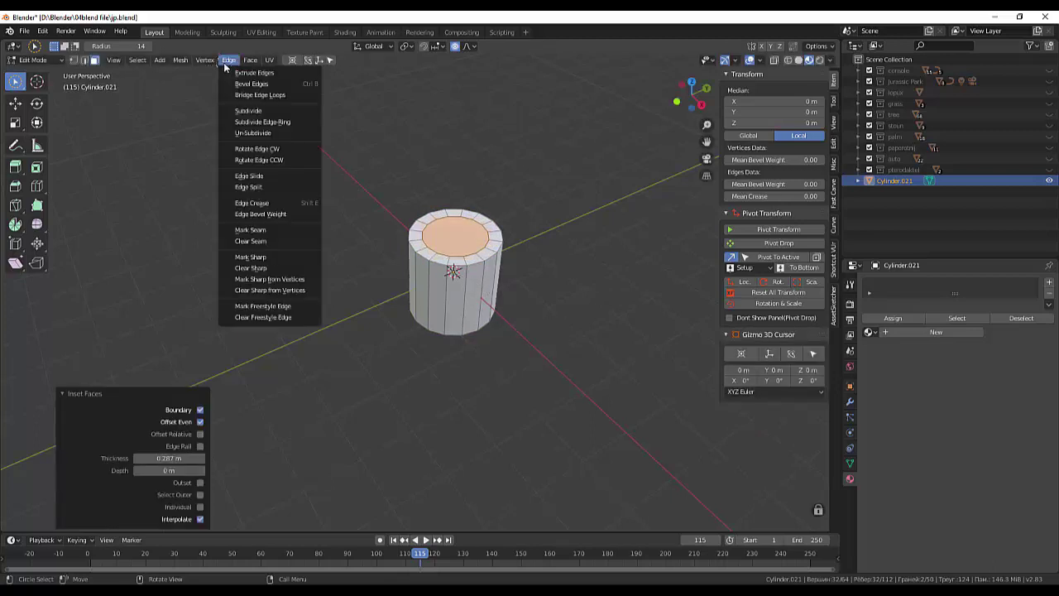
left_click(258, 96)
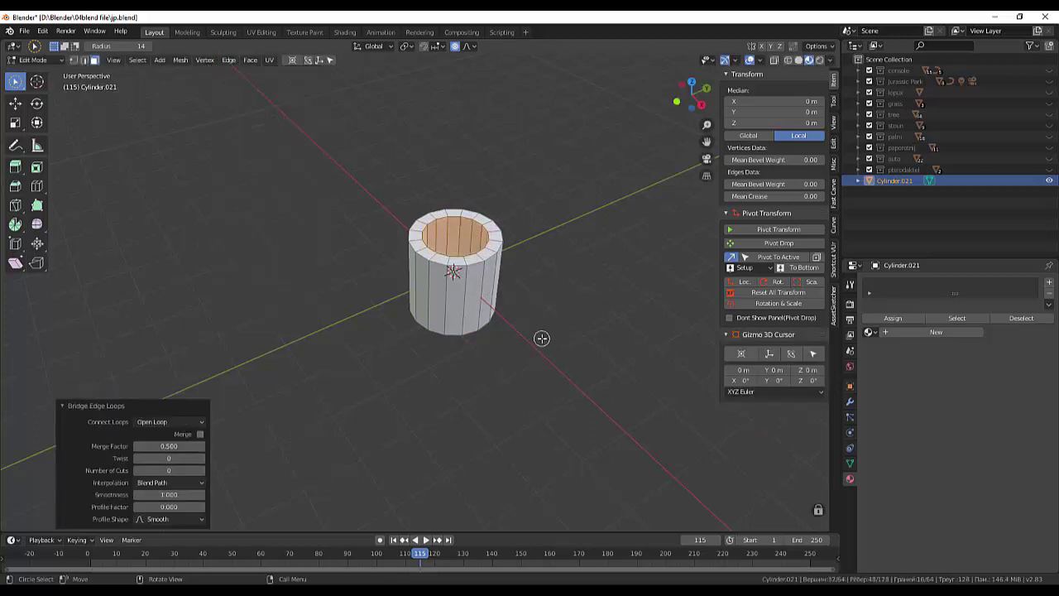
middle_click_drag(541, 336, 516, 376)
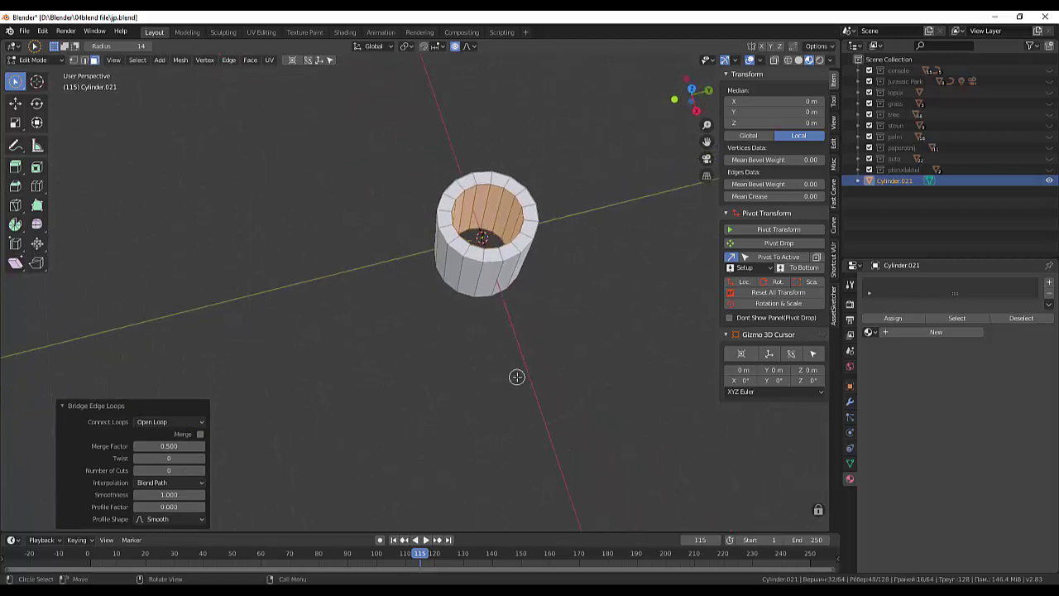
scroll(516, 377, "down", 1)
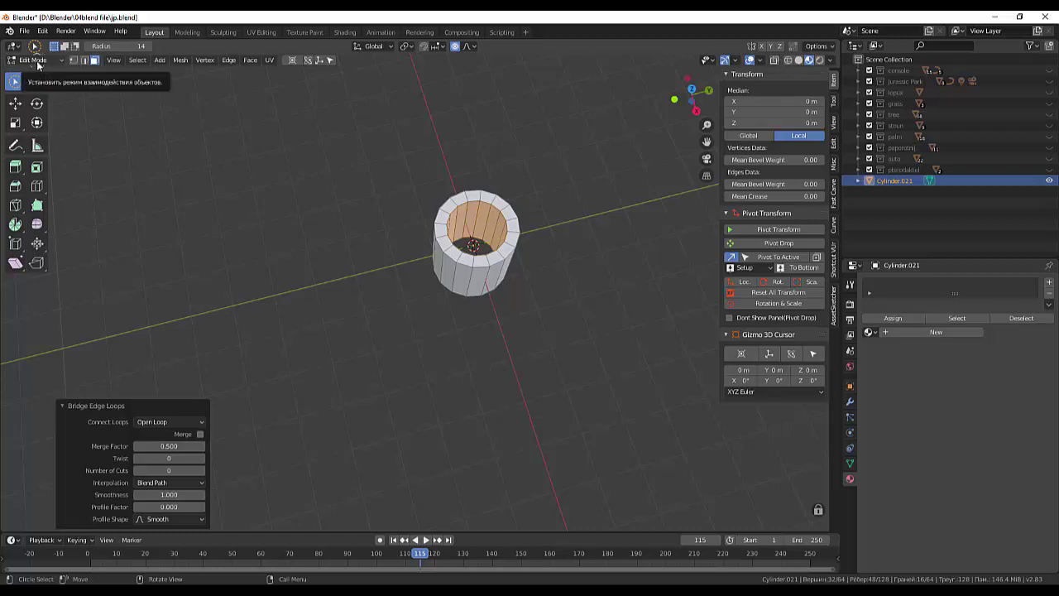
left_click(37, 62)
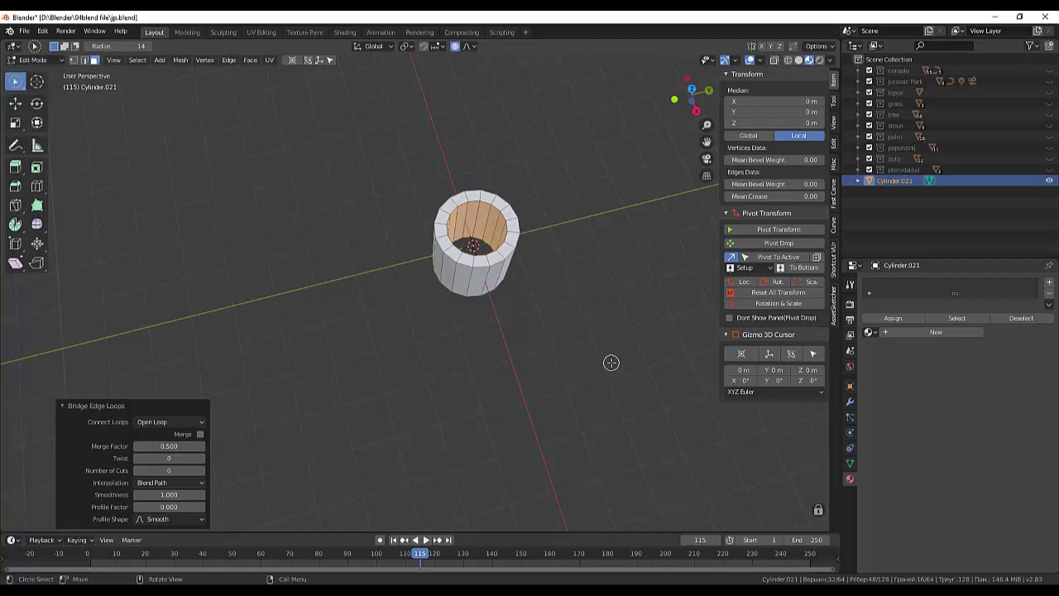
mouse_move(610, 361)
middle_mouse_down()
mouse_move(581, 366)
mouse_move(589, 376)
middle_mouse_up()
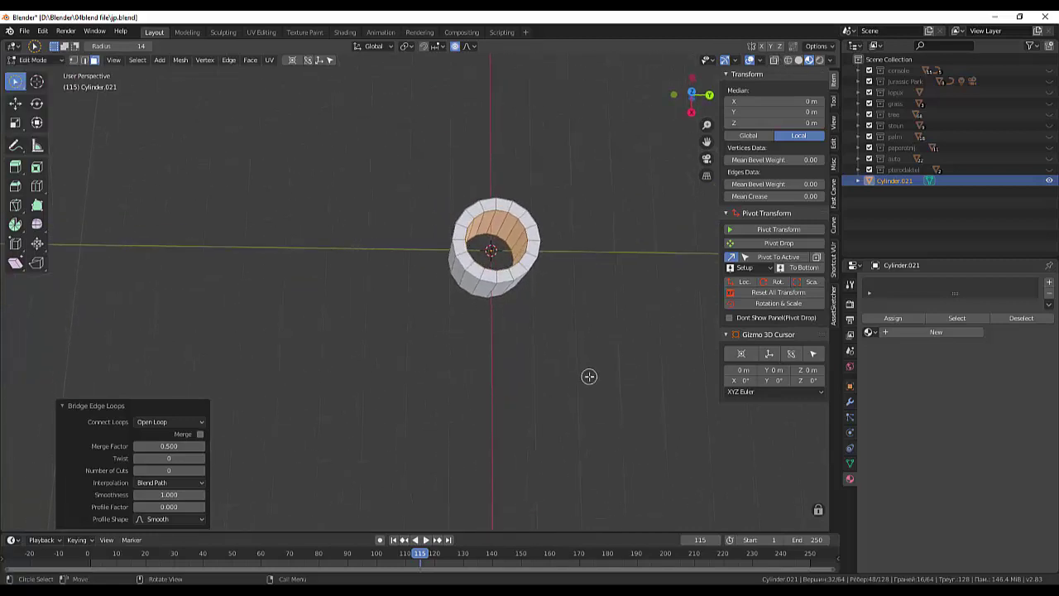
Turn off proportional editing and deselect all of the tube's geometry.
key("g")
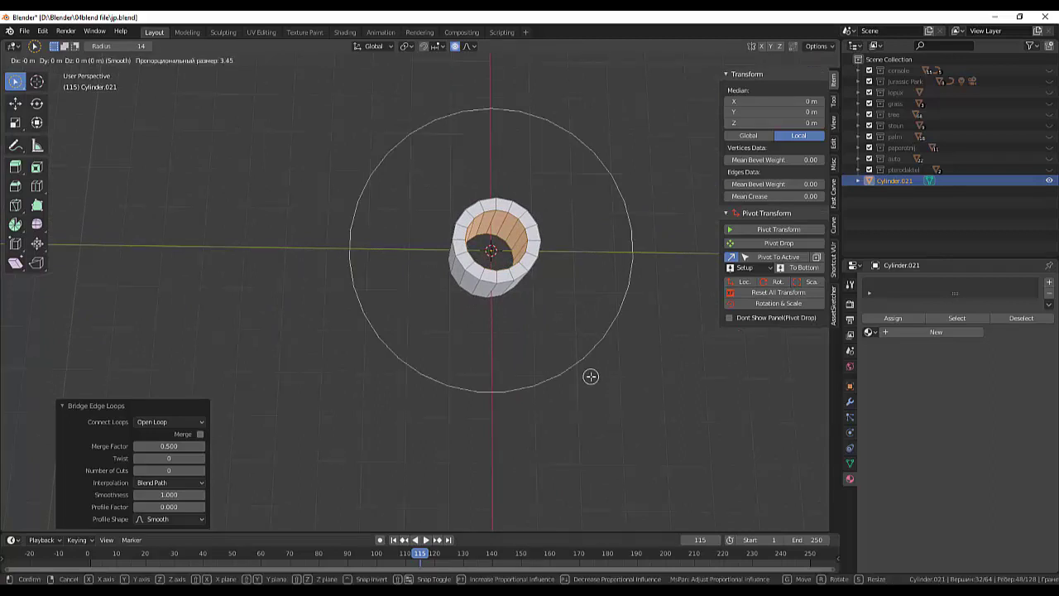
key("Escape")
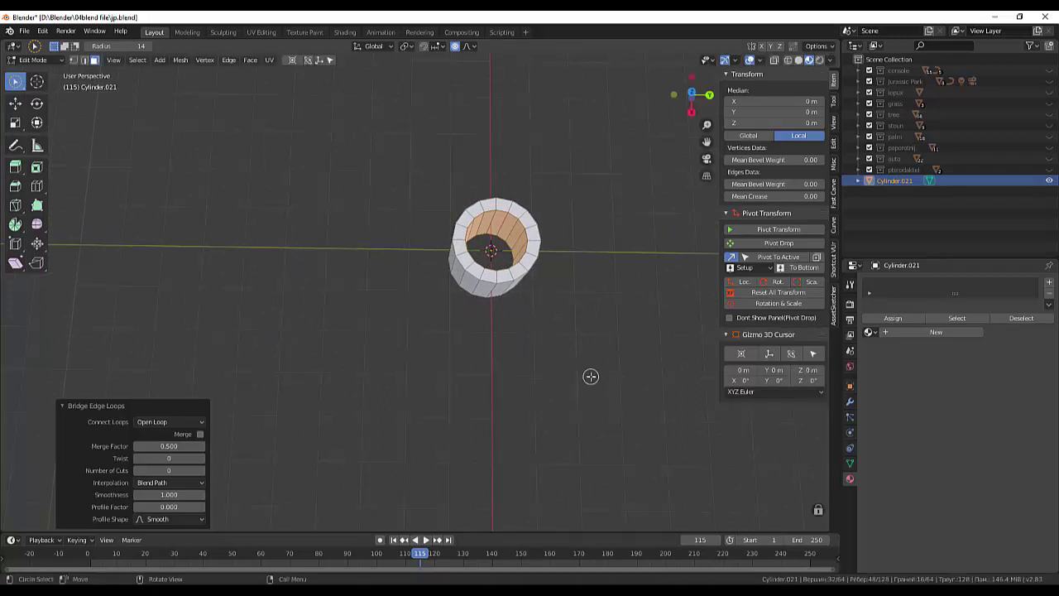
left_click(457, 46)
key("g")
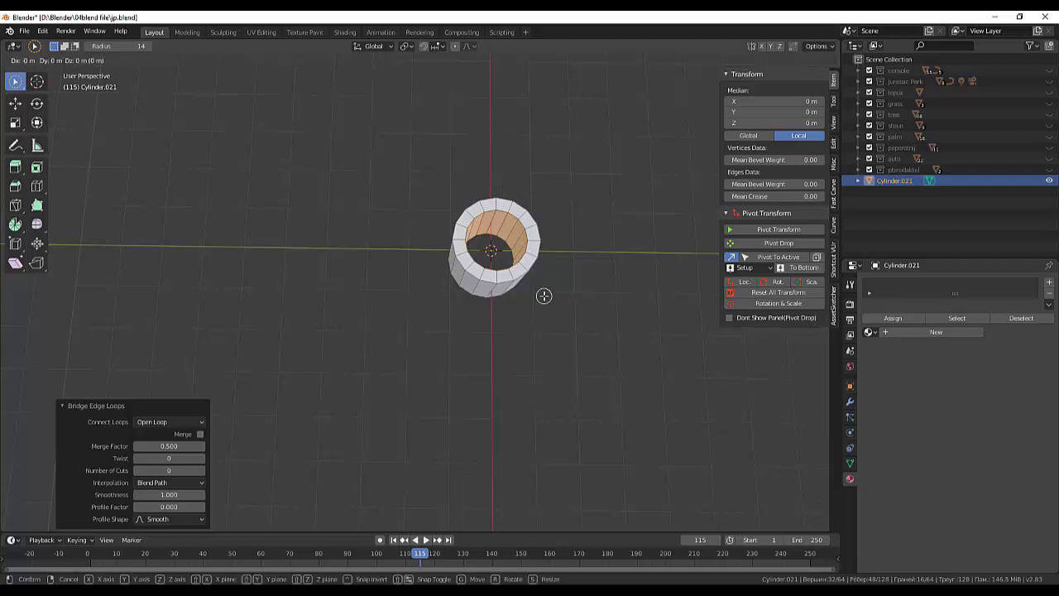
key("r")
key("Escape")
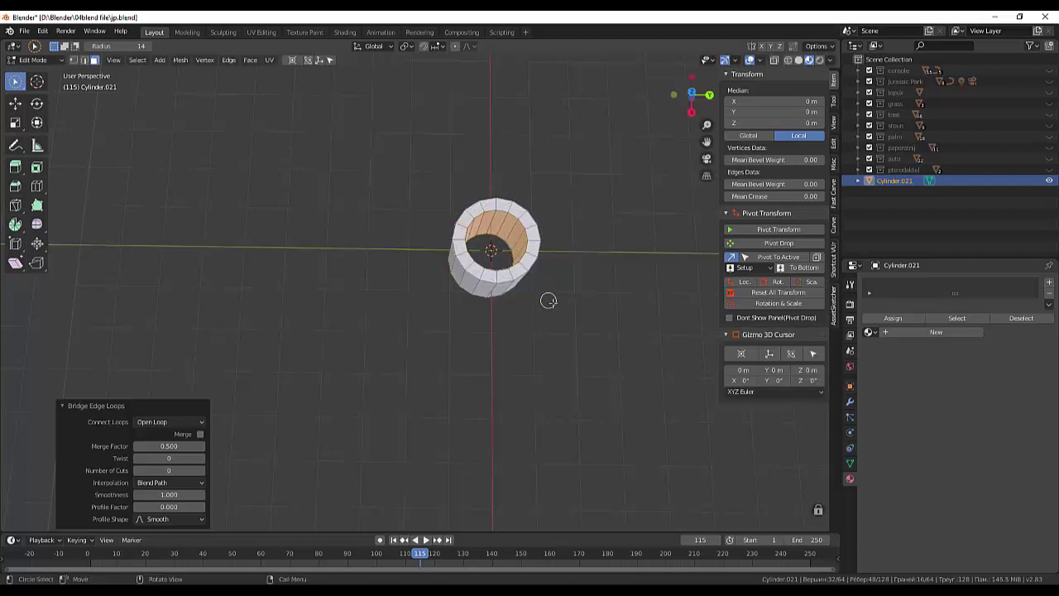
key("alt+a")
left_click(41, 60)
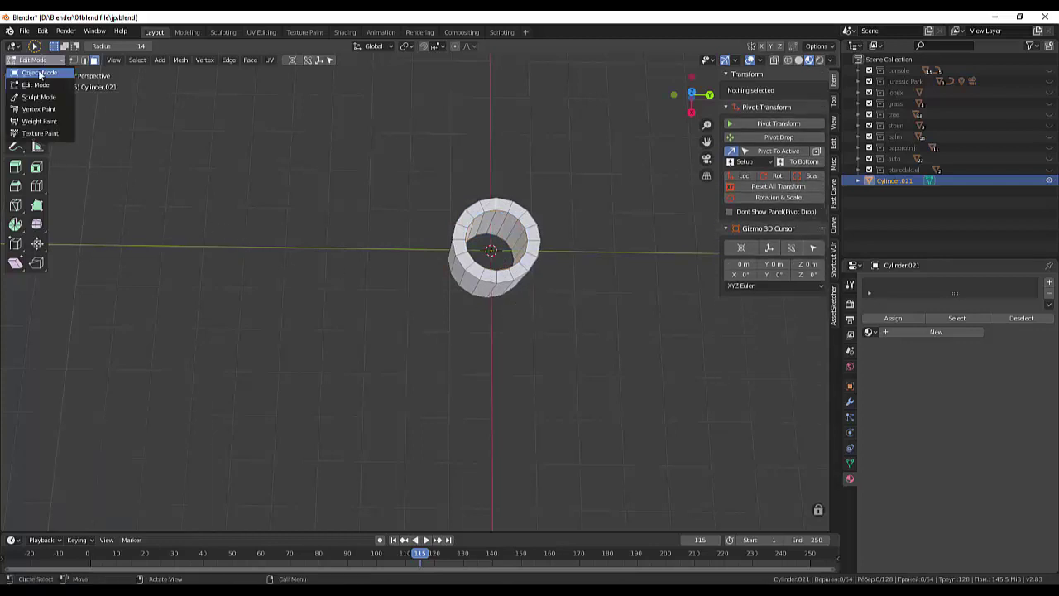
Back in Object Mode, move the tube along Y to about −1.37 m.
left_click(38, 73)
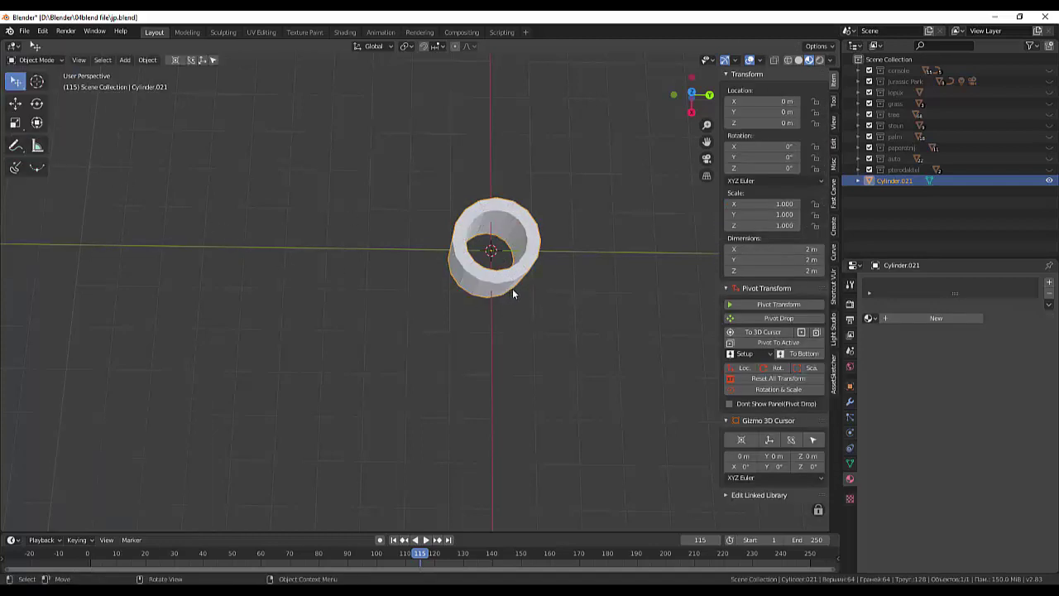
key("g")
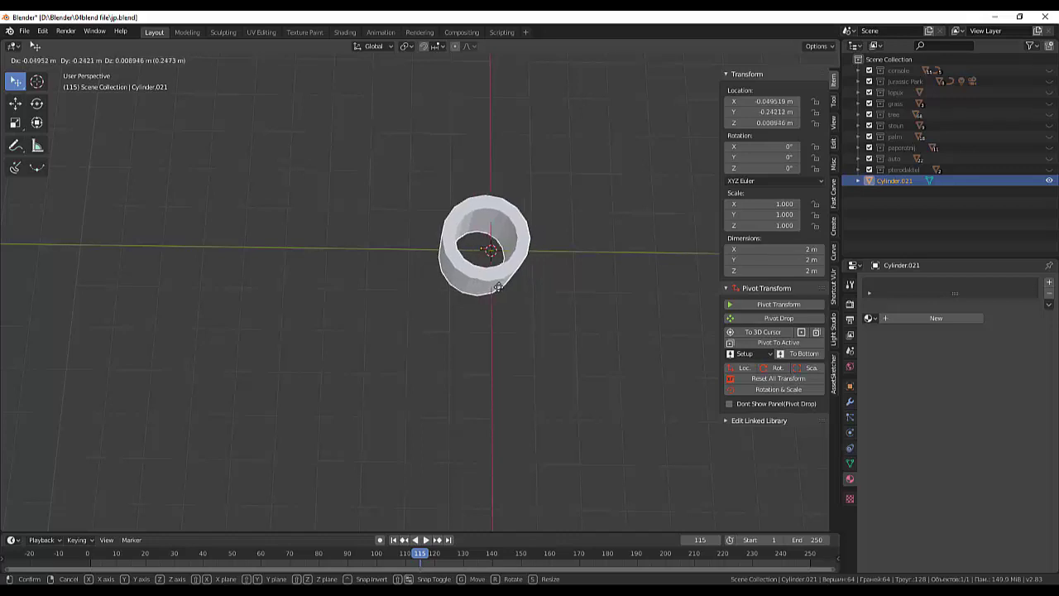
key("y")
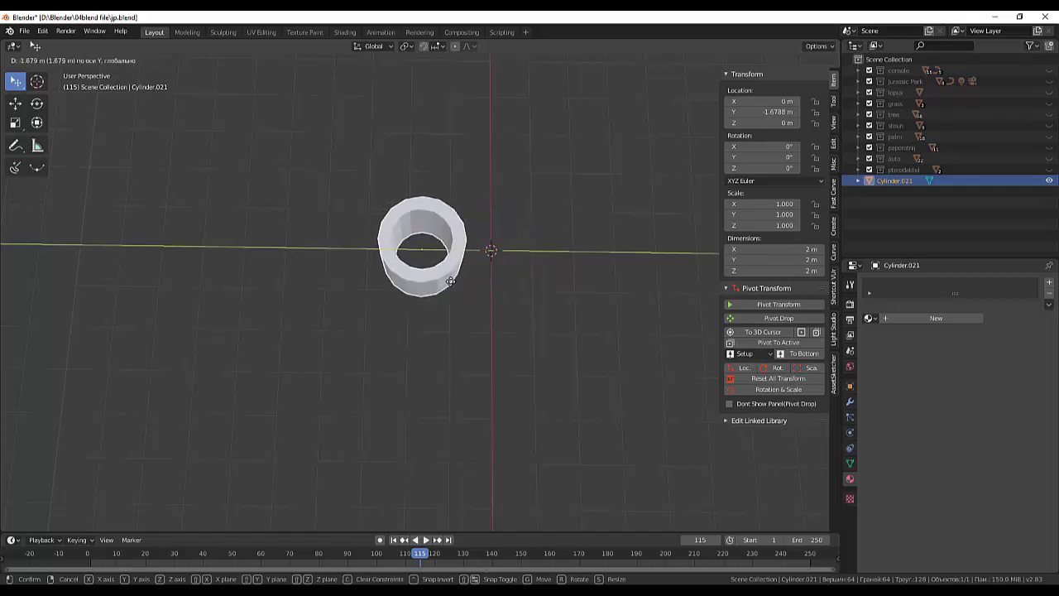
left_click(470, 289)
mouse_move(478, 287)
middle_mouse_down()
mouse_move(479, 301)
mouse_move(476, 260)
middle_mouse_up()
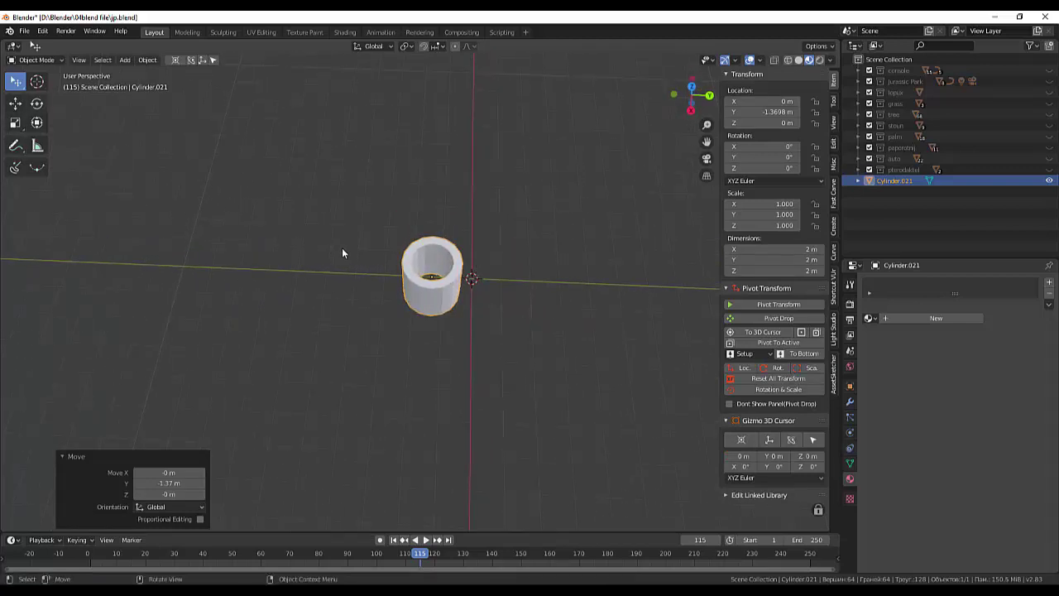
key("shift+a")
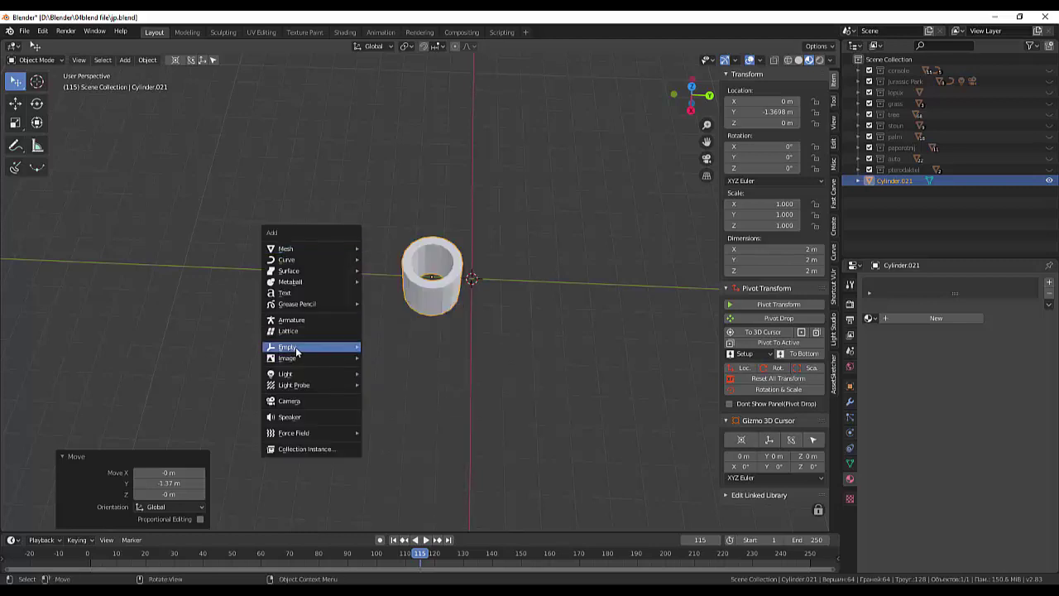
mouse_move(290, 347)
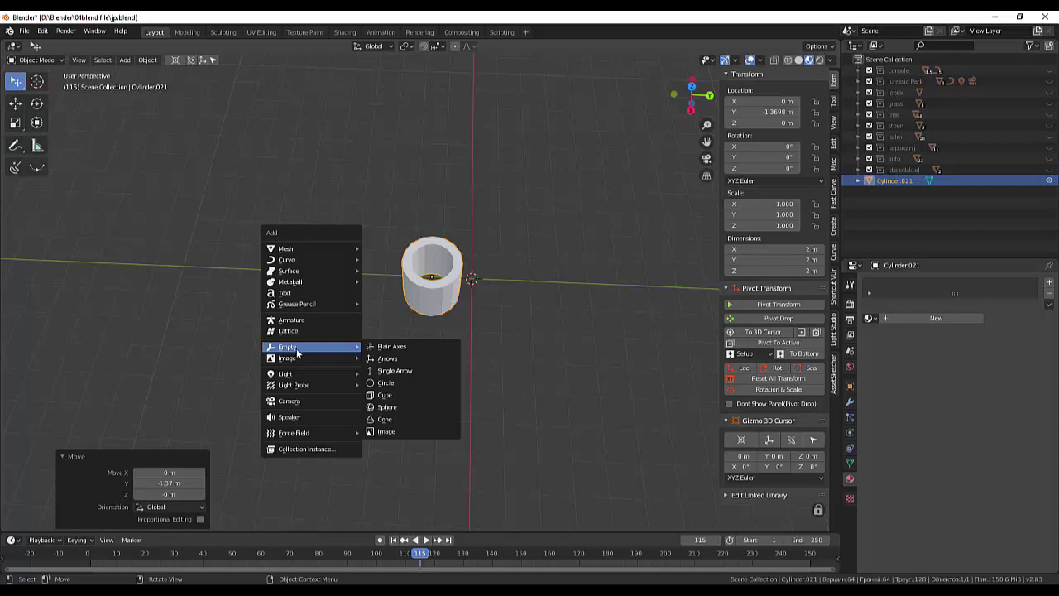
Add a plain axes Empty, reset the tube's location to the origin, and add an Array modifier.
left_click(404, 348)
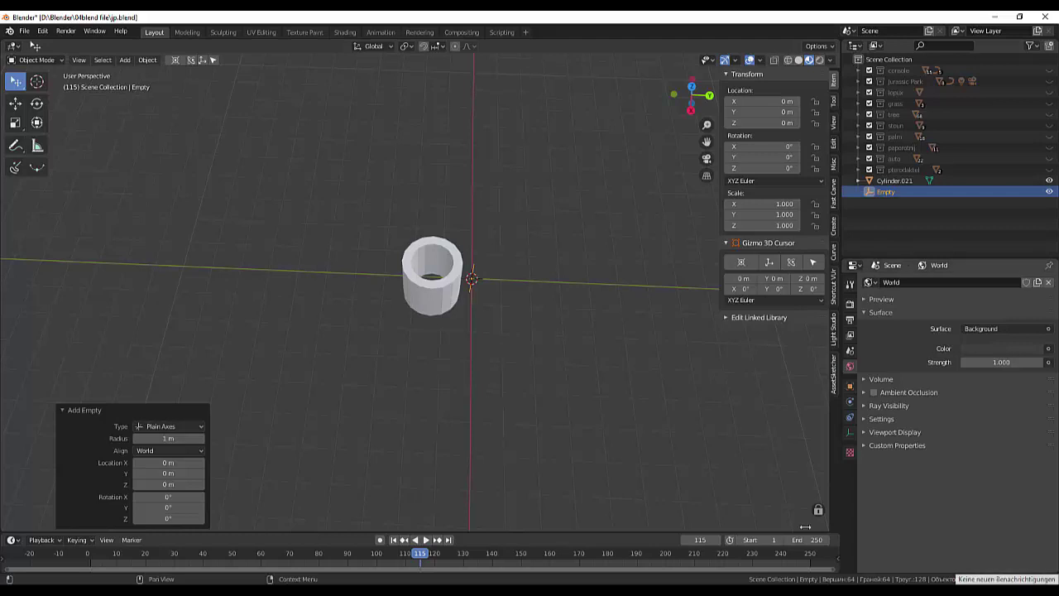
left_click(438, 304)
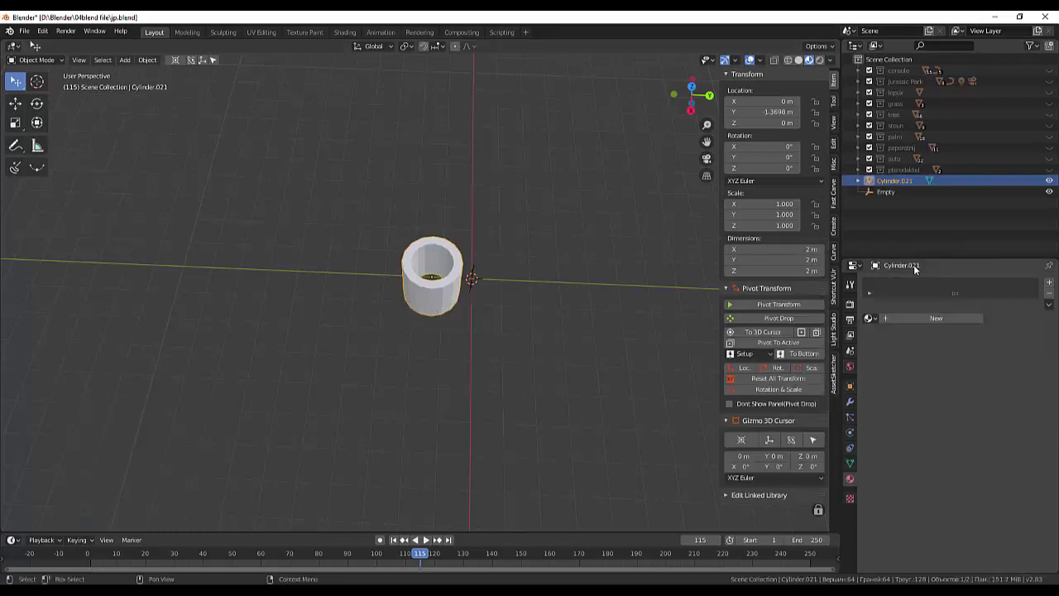
left_click(850, 401)
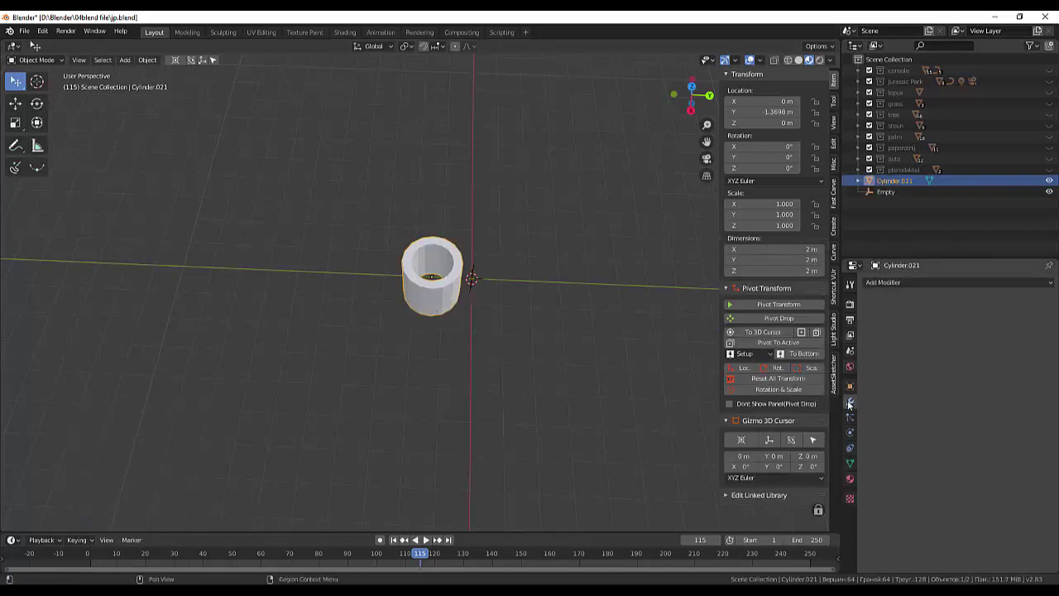
left_click(873, 282)
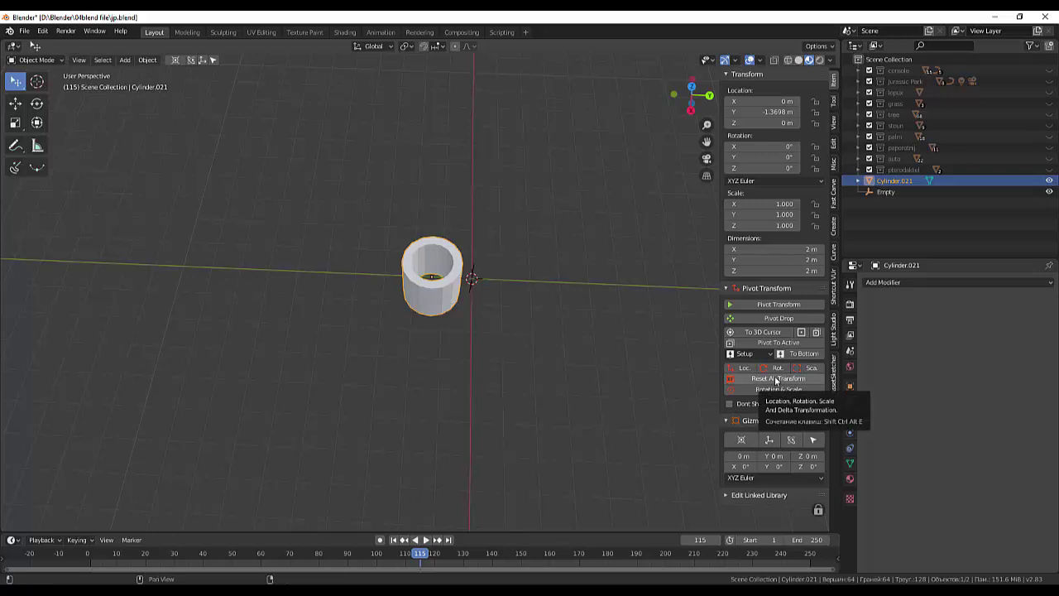
left_click(776, 380)
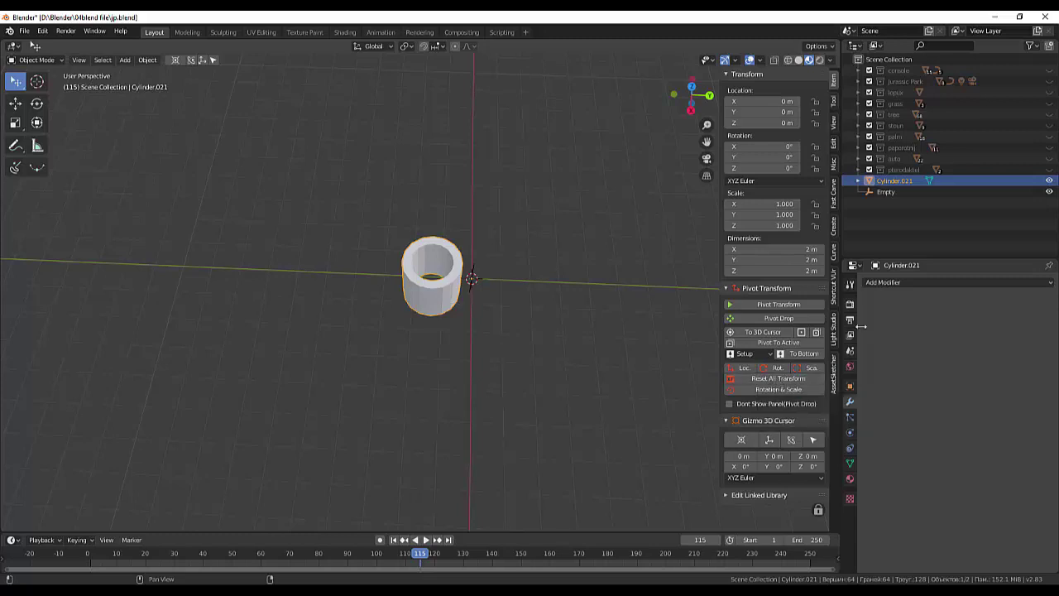
left_click(872, 284)
left_click(830, 307)
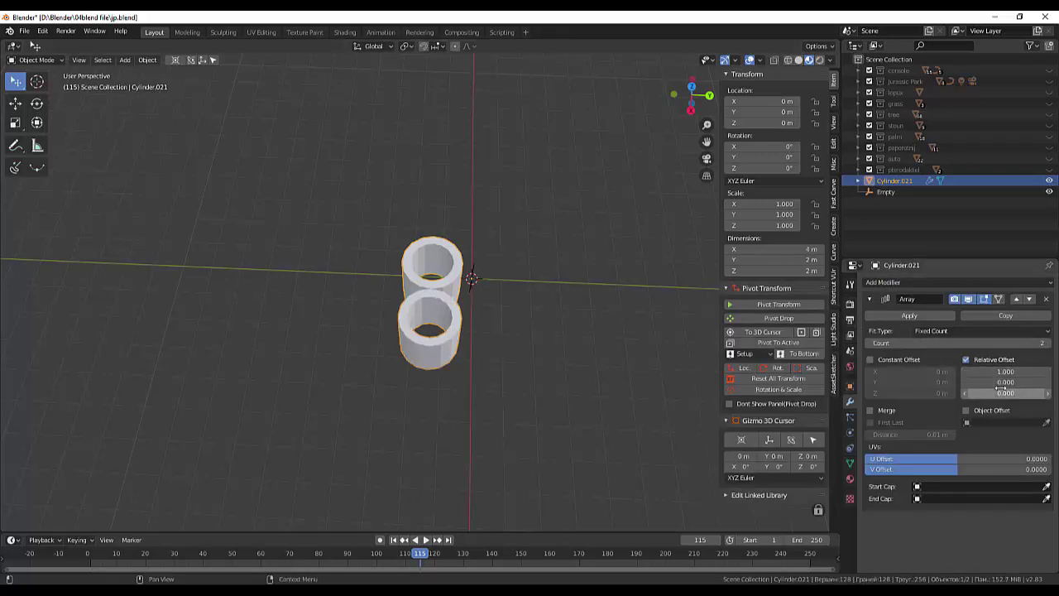
Switch the array from relative to constant and object offset by the Empty, with count 6.
left_click(965, 361)
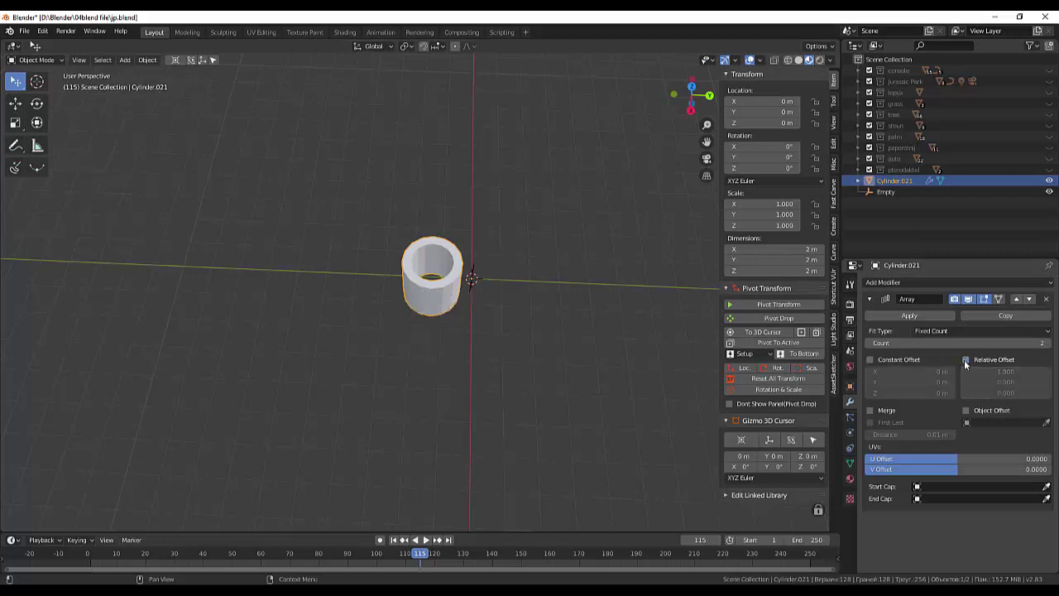
left_click(870, 360)
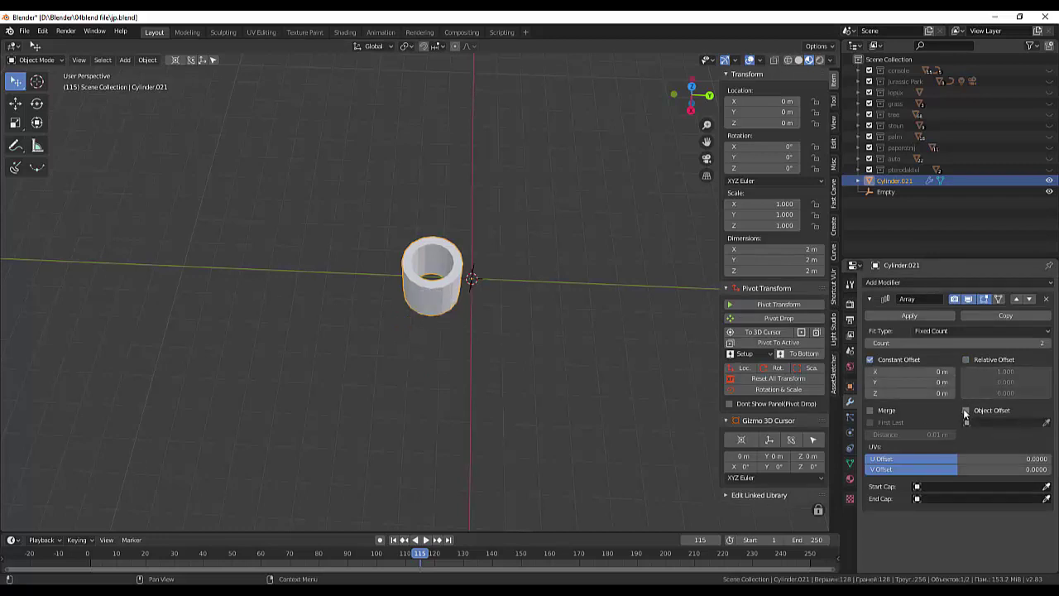
left_click(965, 411)
left_click(1046, 422)
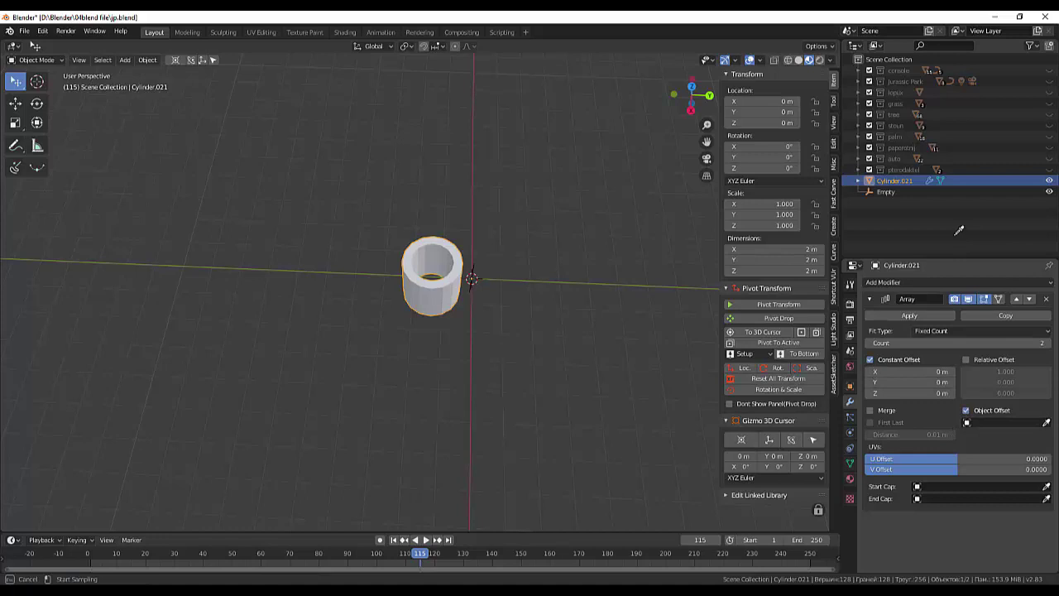
left_click(885, 187)
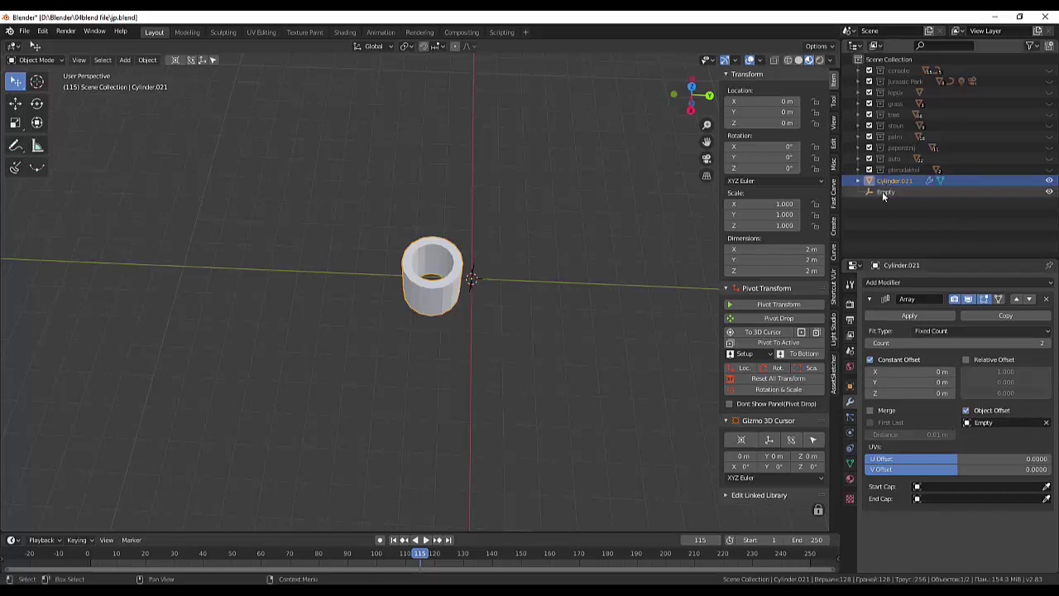
left_click(1047, 342)
left_click(1049, 343)
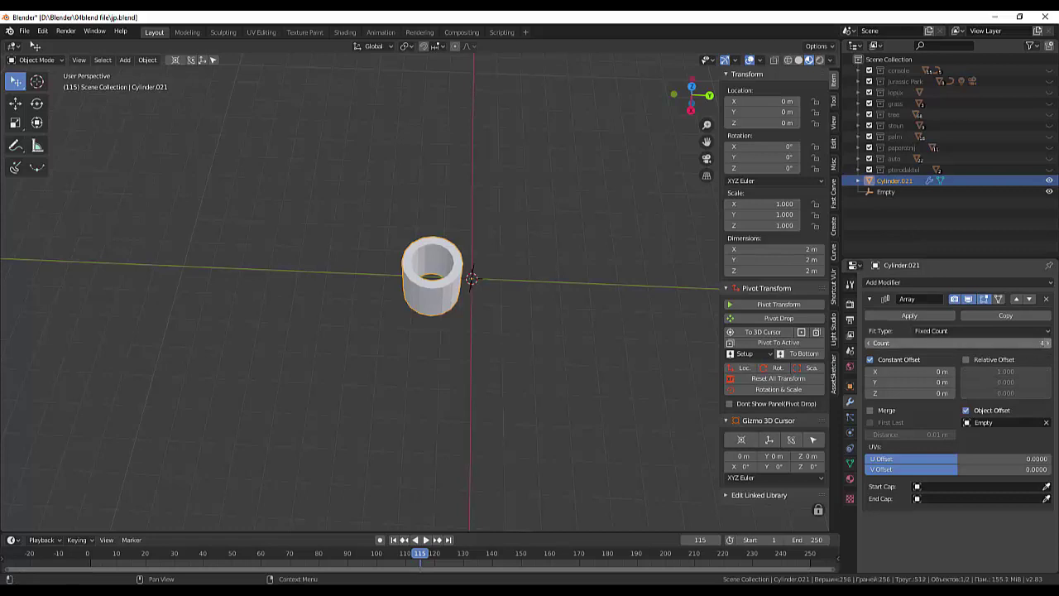
left_click(1049, 343)
left_click(1049, 343)
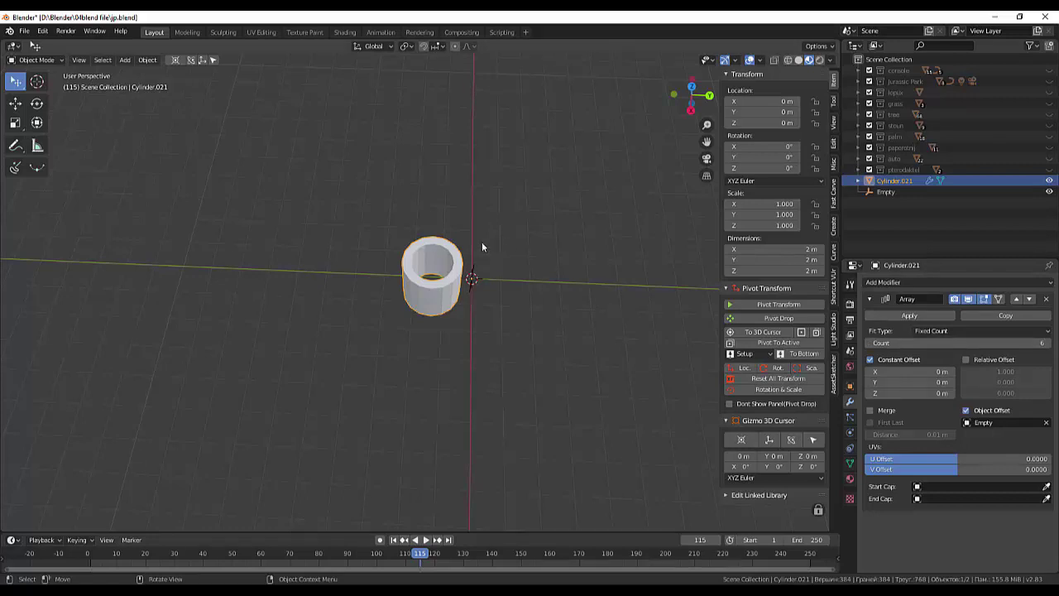
Rotate the cylinder 59.5° about the Z axis.
key("r")
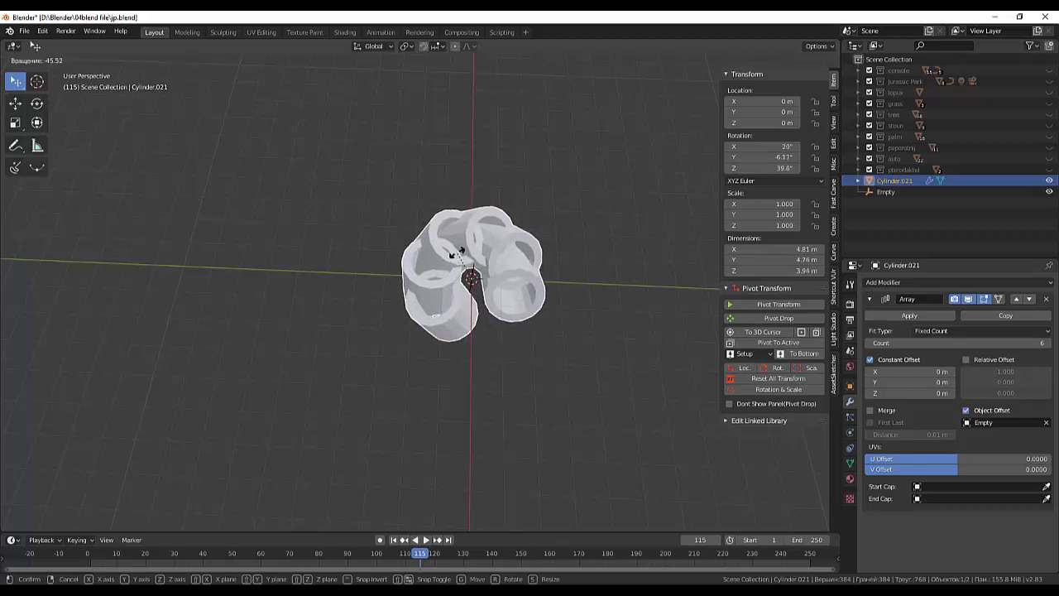
key("Escape")
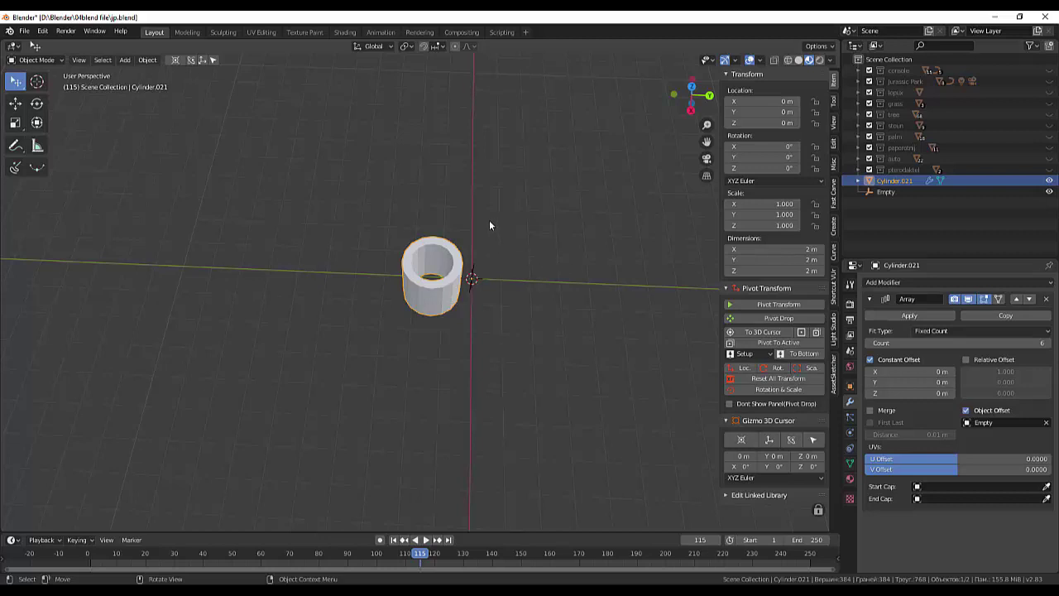
key("r")
key("z")
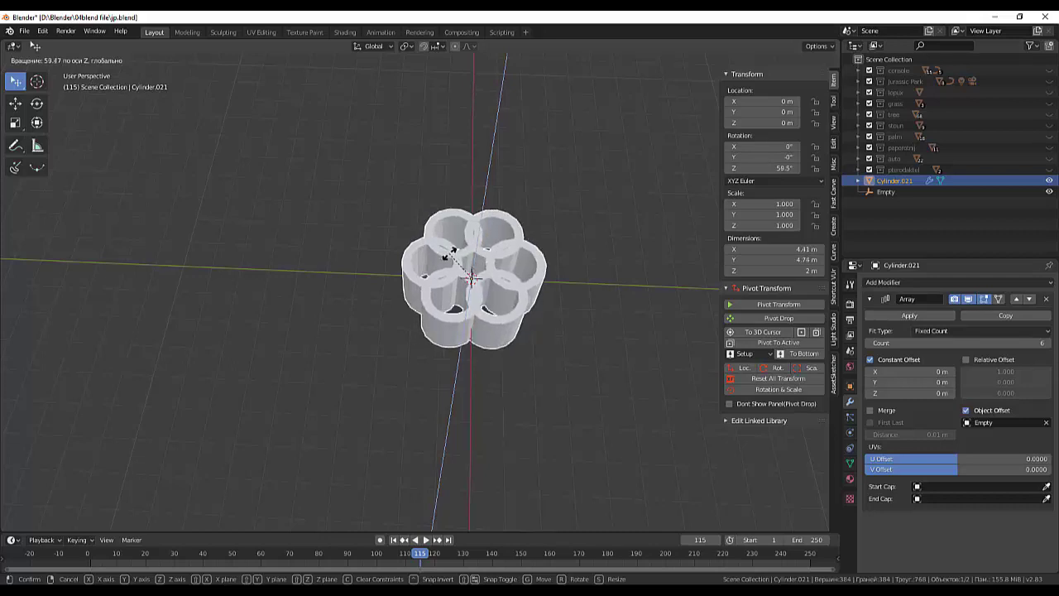
left_click(451, 253)
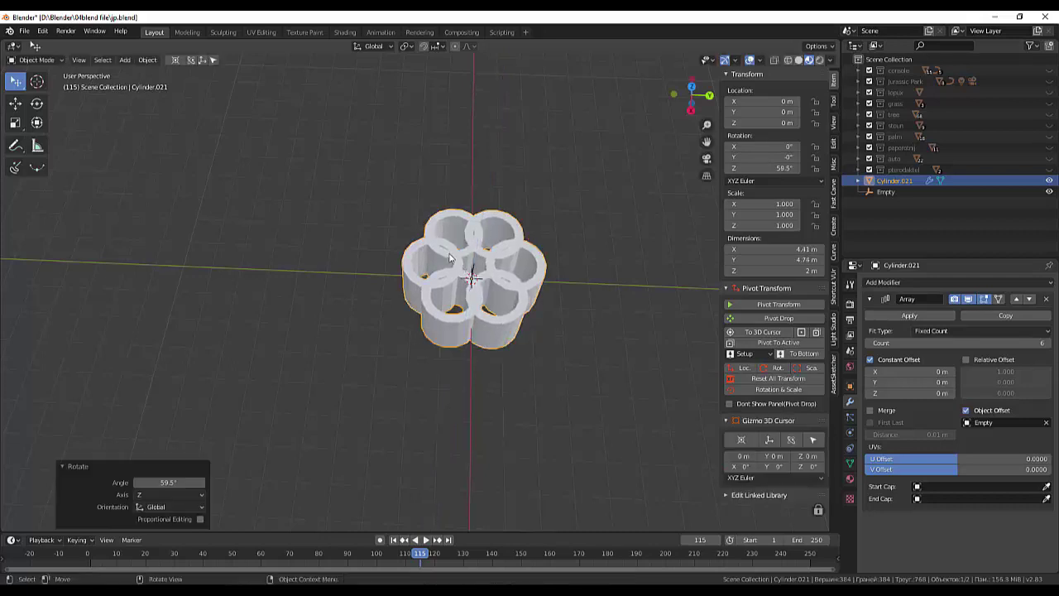
left_click(415, 280)
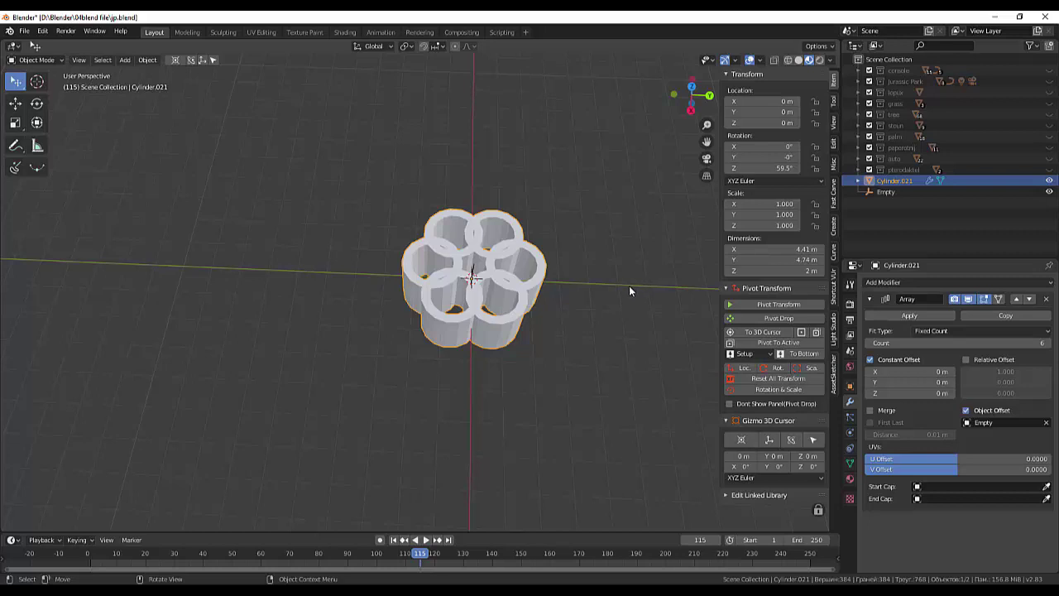
key("ctrl")
Remove the Array modifier and move the cylinder about 1.48 m along −Y.
left_click(1046, 299)
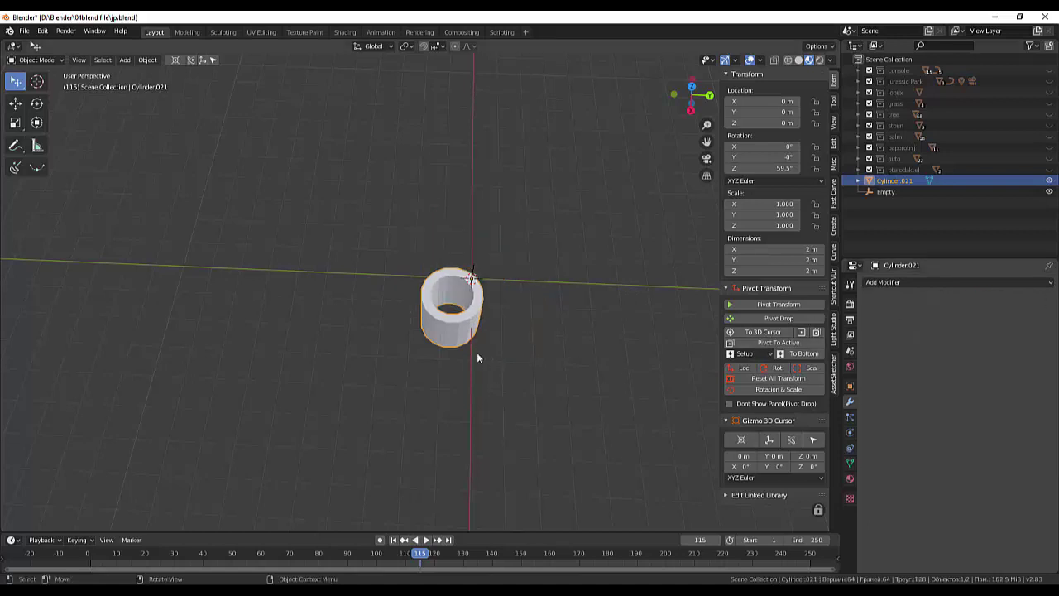
mouse_move(513, 372)
middle_mouse_down()
mouse_move(513, 398)
mouse_move(497, 350)
mouse_move(460, 341)
middle_mouse_up()
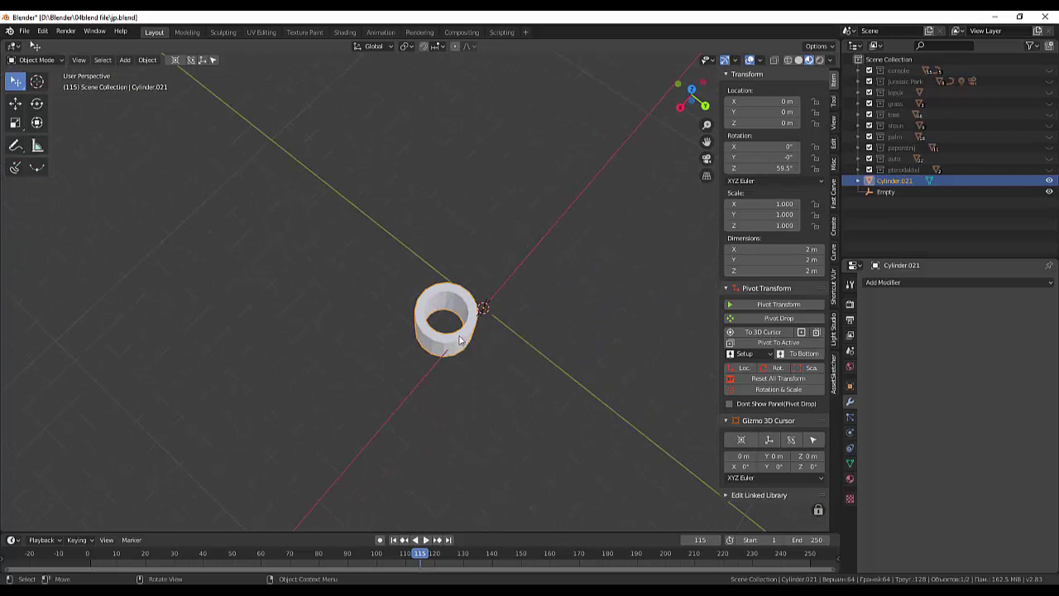
key("g")
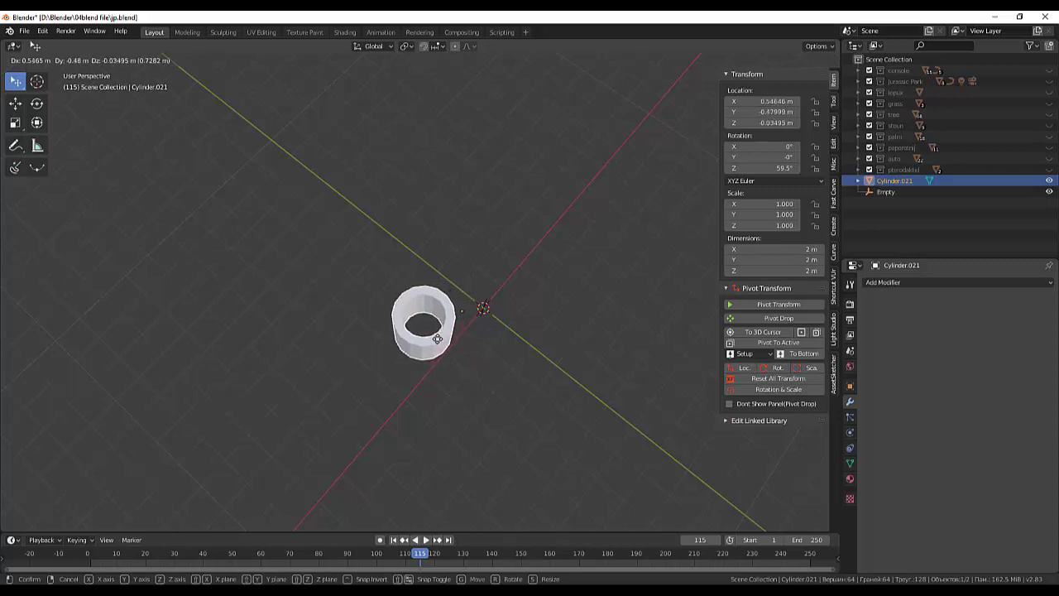
key("y")
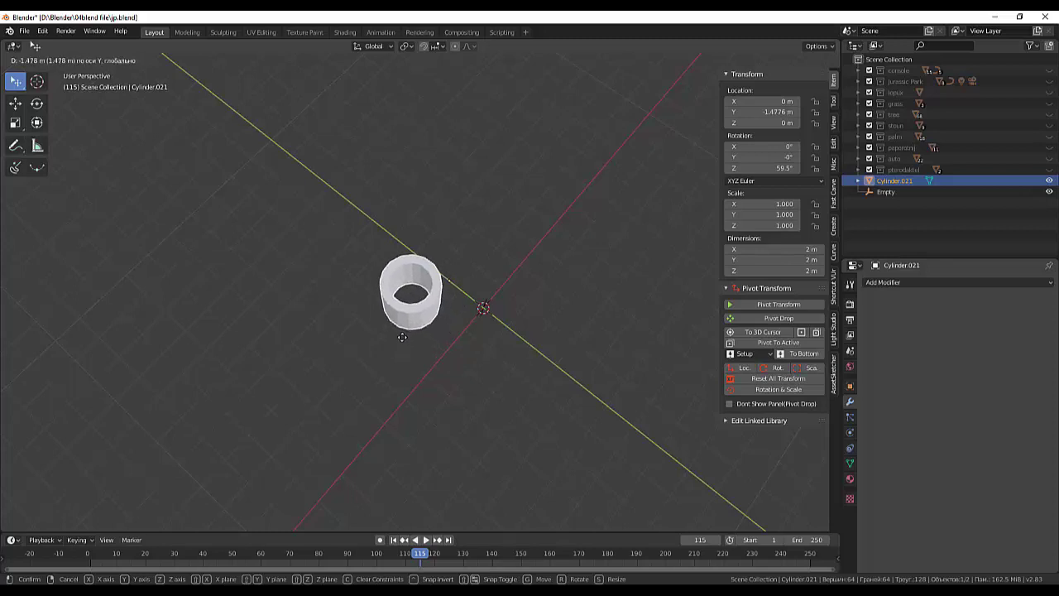
left_click(402, 337)
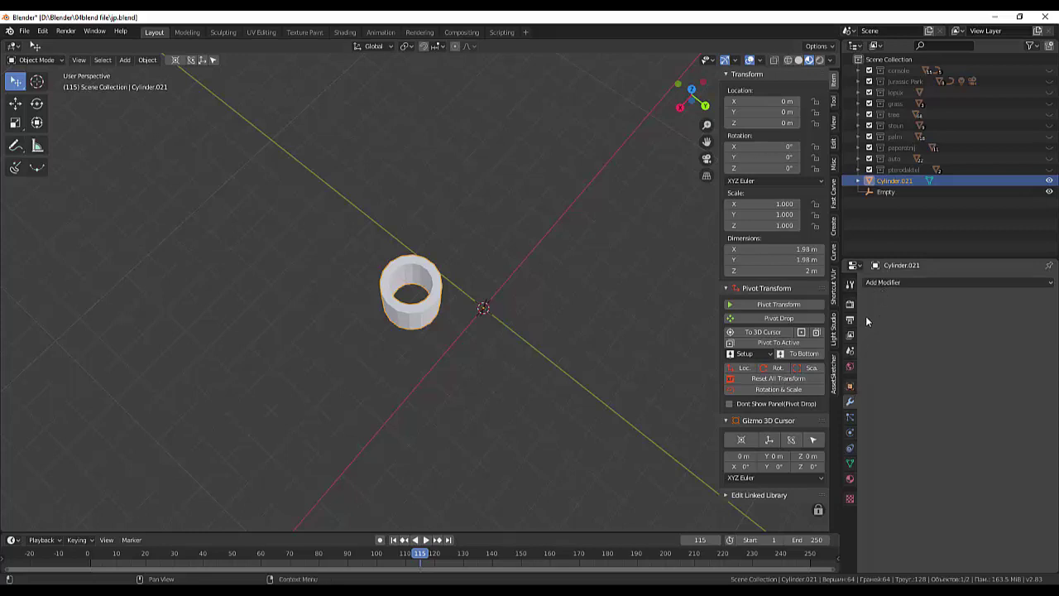
Add a new Array modifier with constant offset, count 5, merge on, and the Empty as object offset.
left_click(879, 283)
left_click(827, 306)
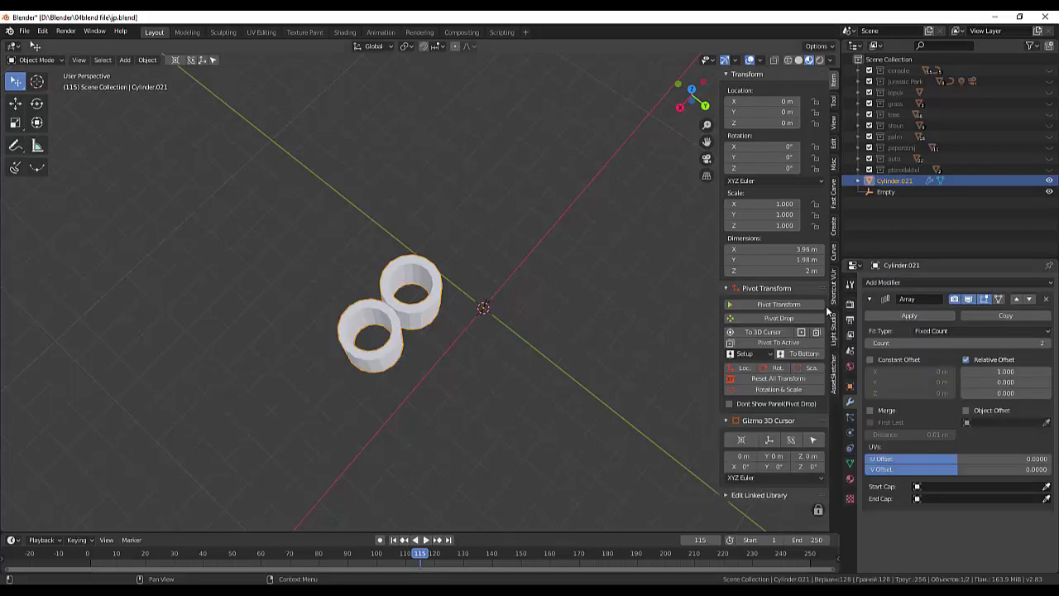
left_click(966, 359)
left_click(869, 359)
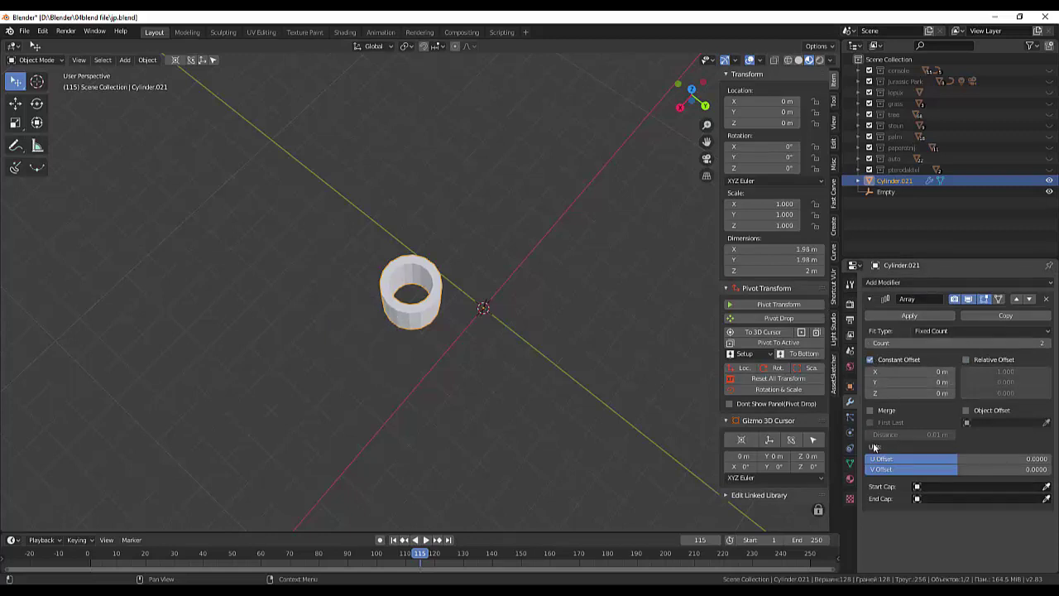
mouse_move(959, 342)
left_mouse_down()
mouse_move(1055, 346)
mouse_move(987, 423)
left_mouse_up()
left_click(966, 412)
left_click(881, 412)
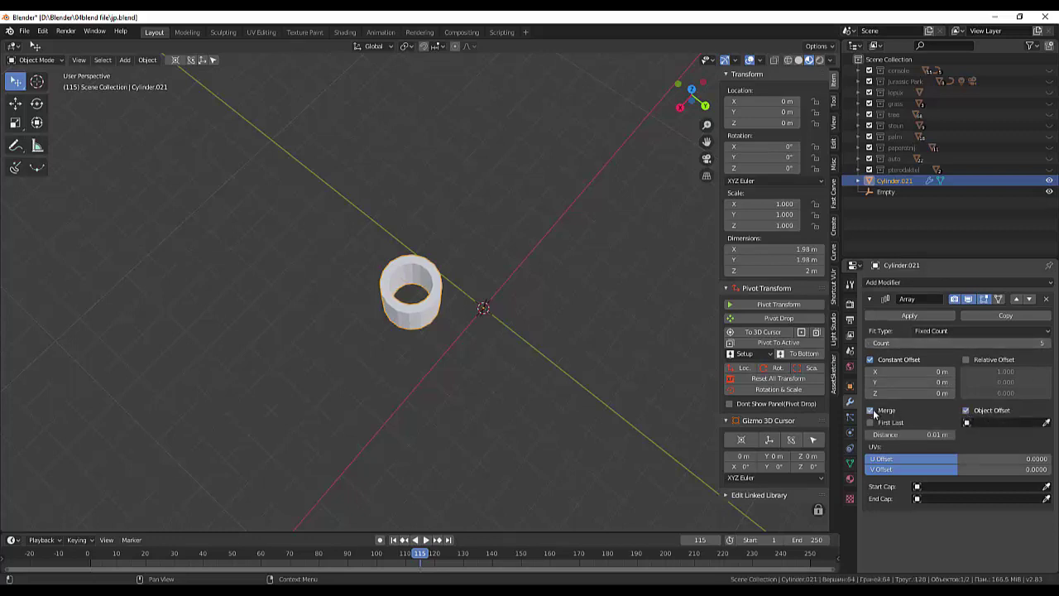
left_click(886, 191)
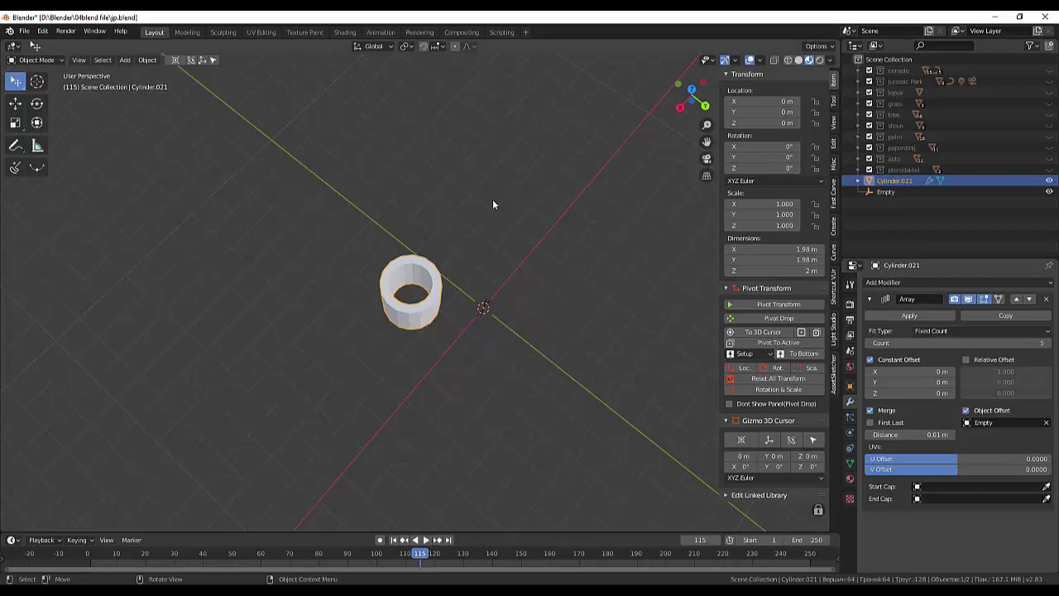
key("r")
key("z")
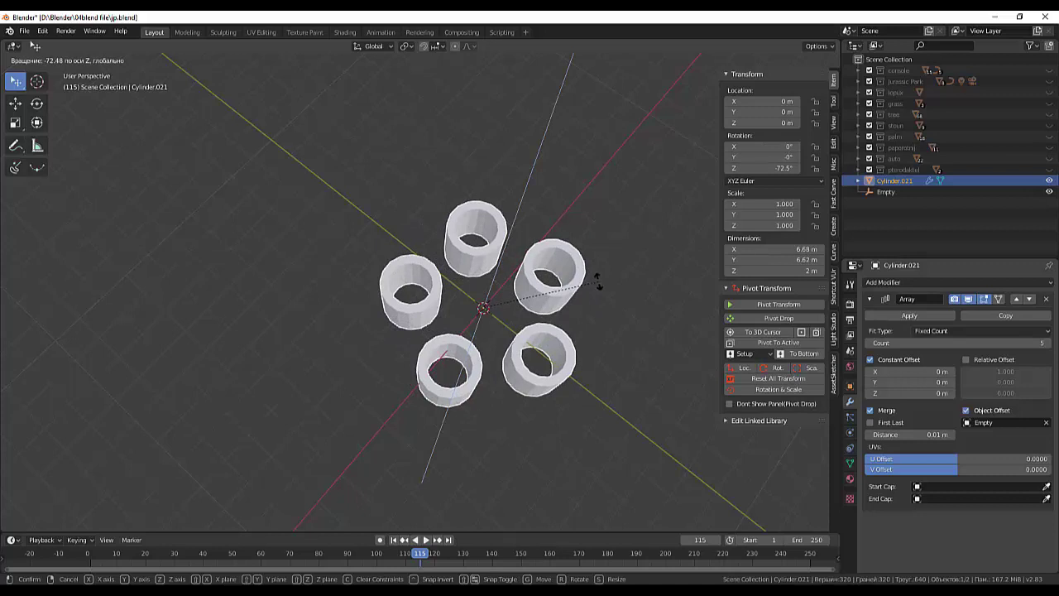
key("Escape")
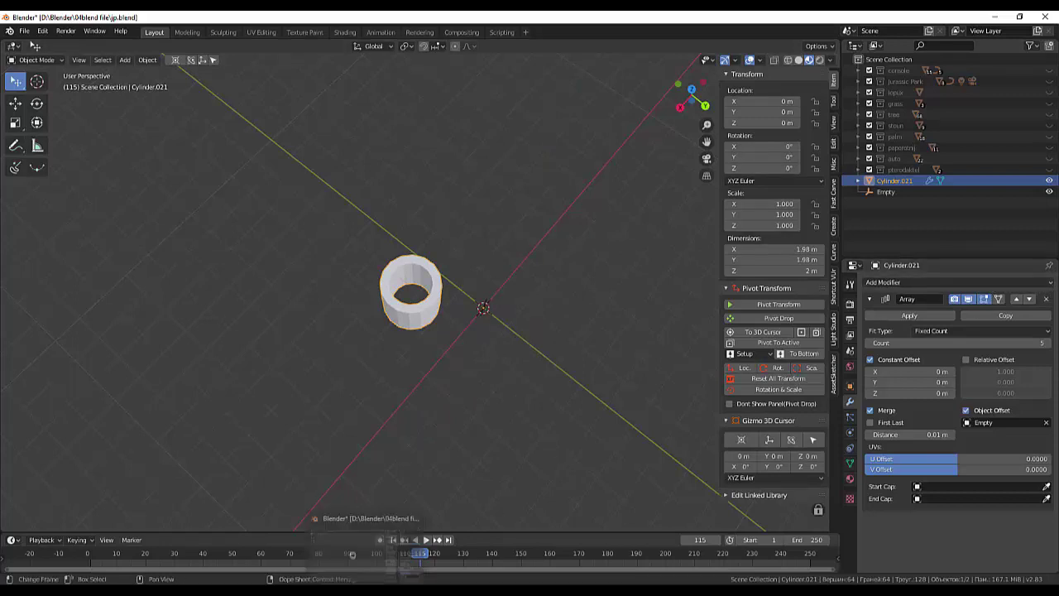
mouse_move(337, 579)
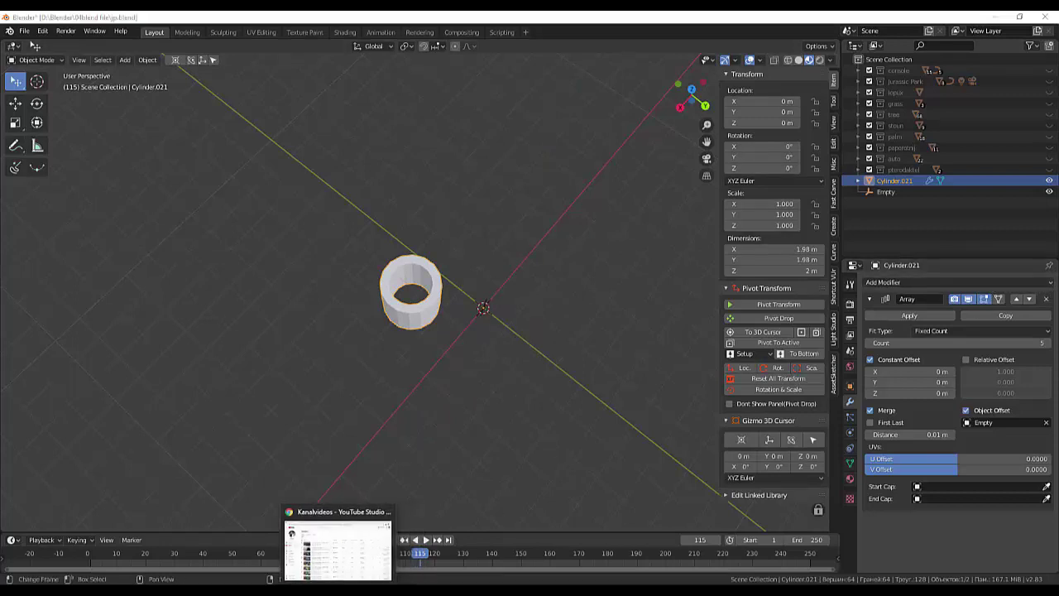
Search Google Images for 'gun gatling' in a new Chrome tab, then return to Blender.
left_click(338, 542)
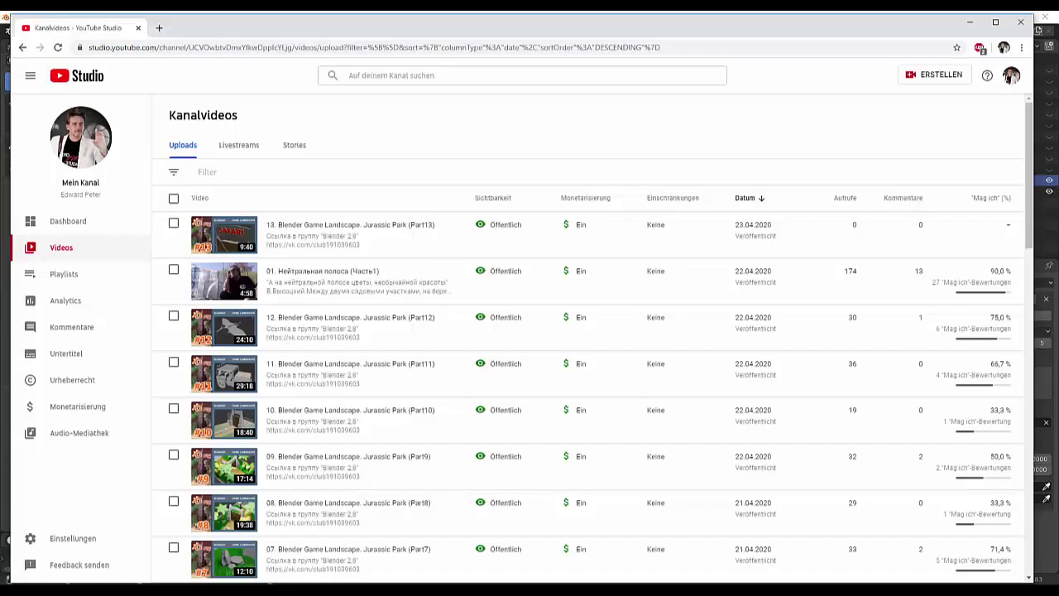
left_click(160, 29)
left_click(417, 248)
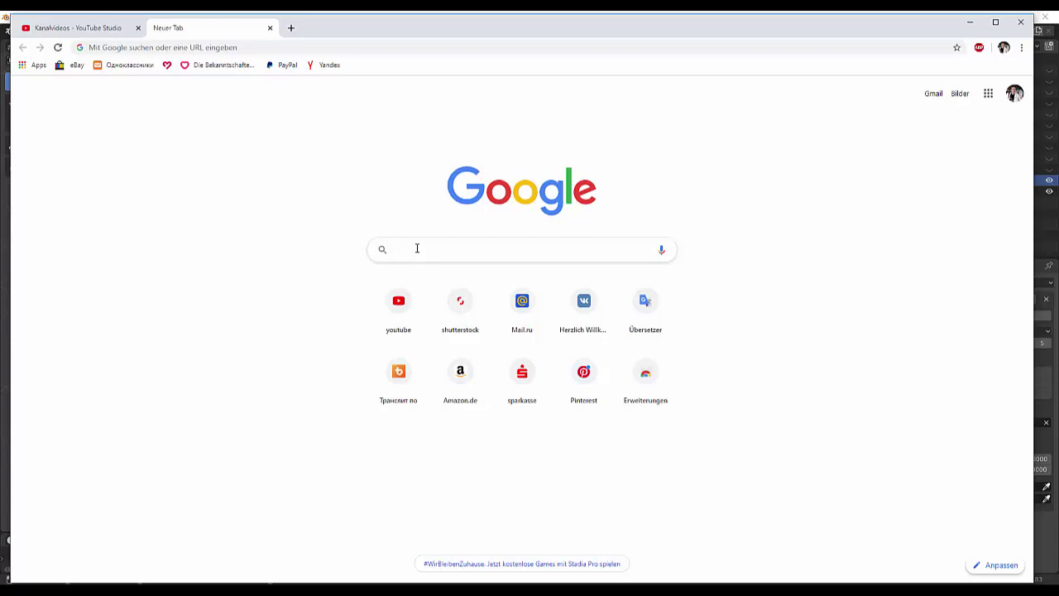
type("g")
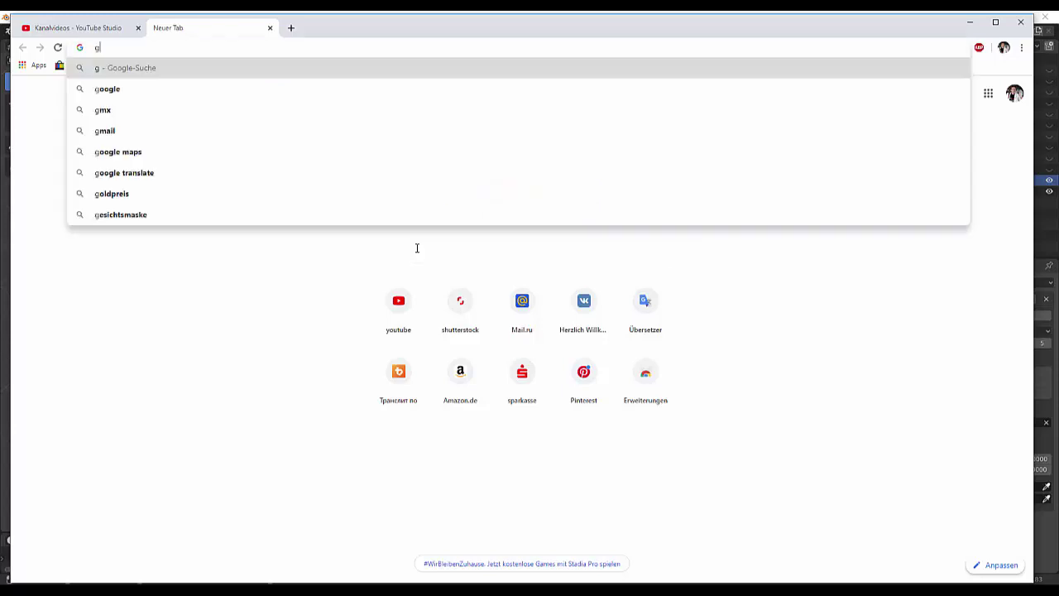
type("u")
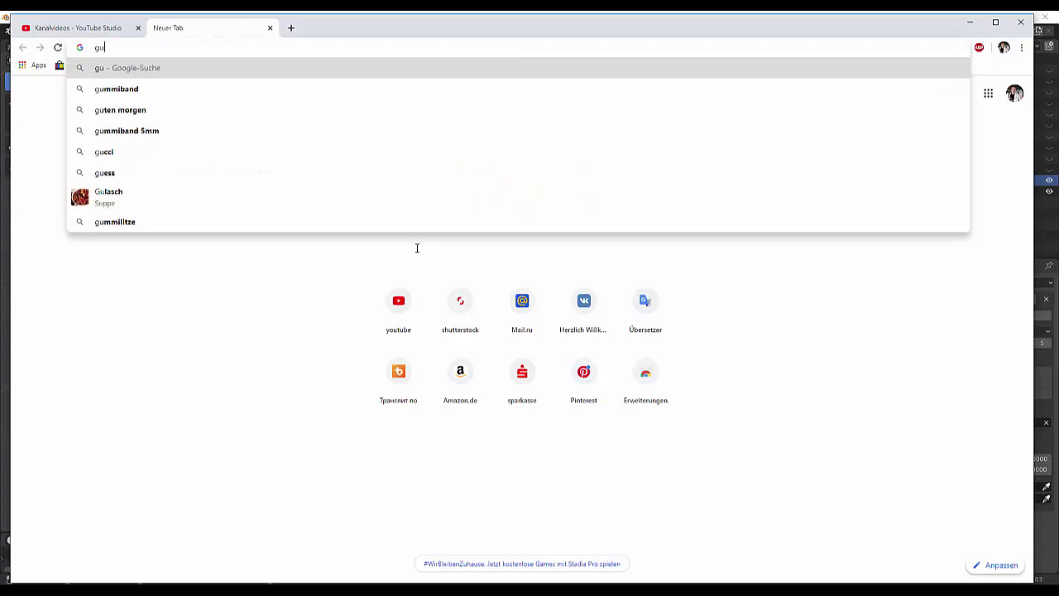
type("n ga")
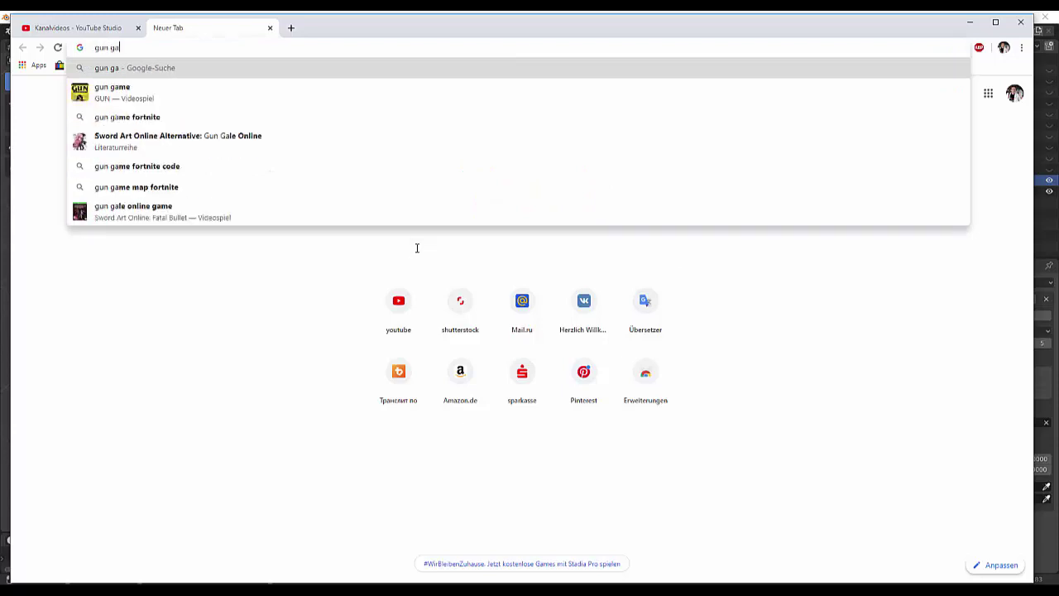
type("tling")
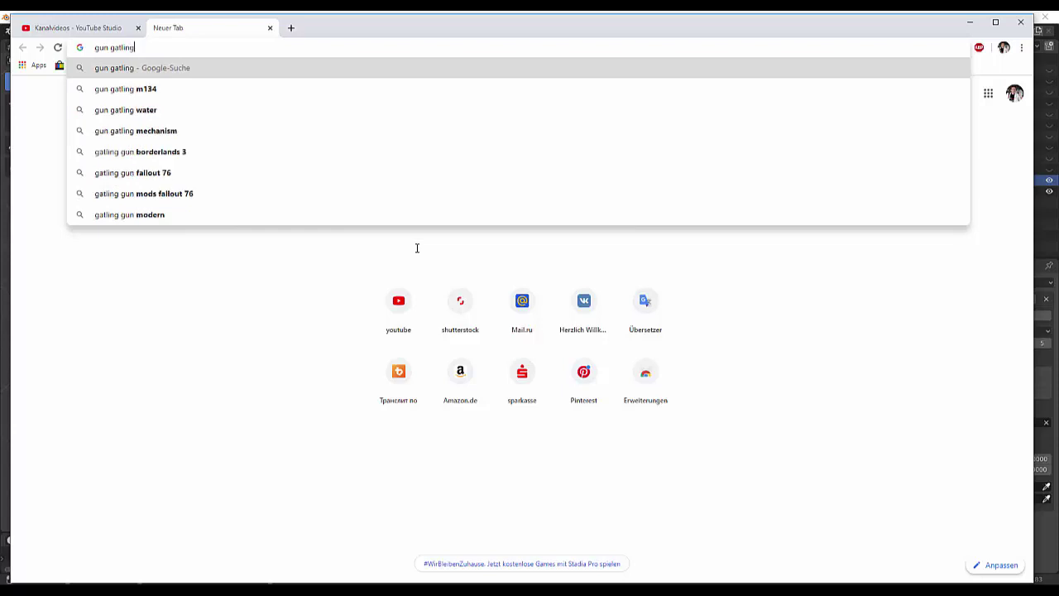
key("Return")
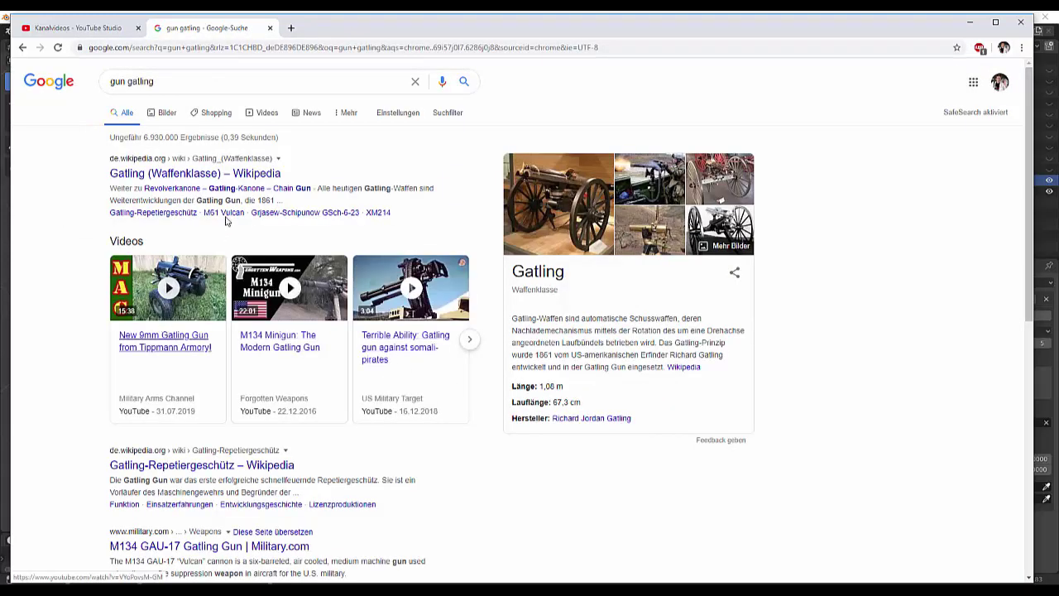
left_click(159, 116)
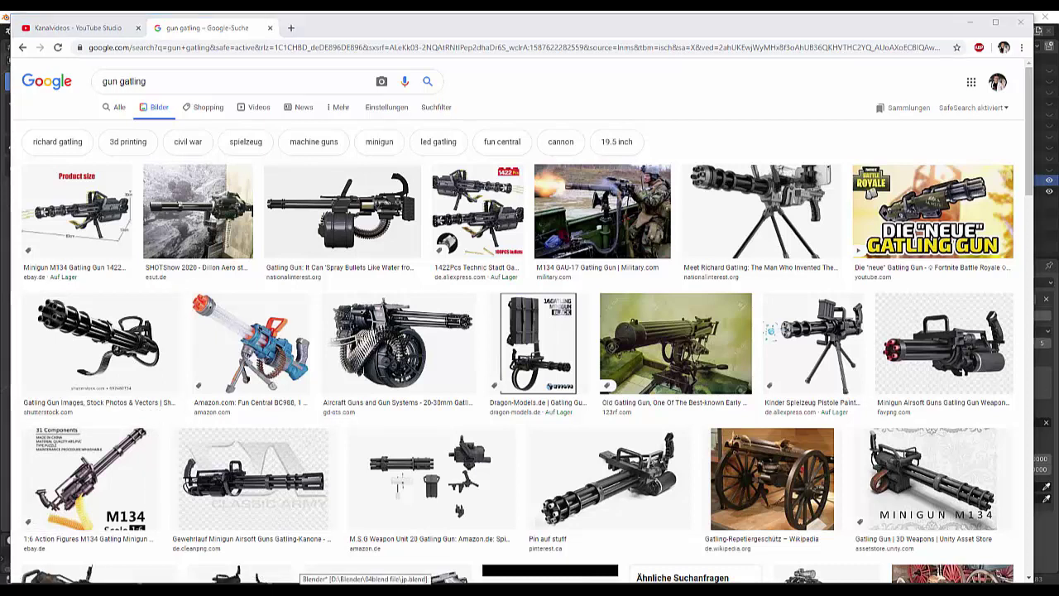
left_click(343, 579)
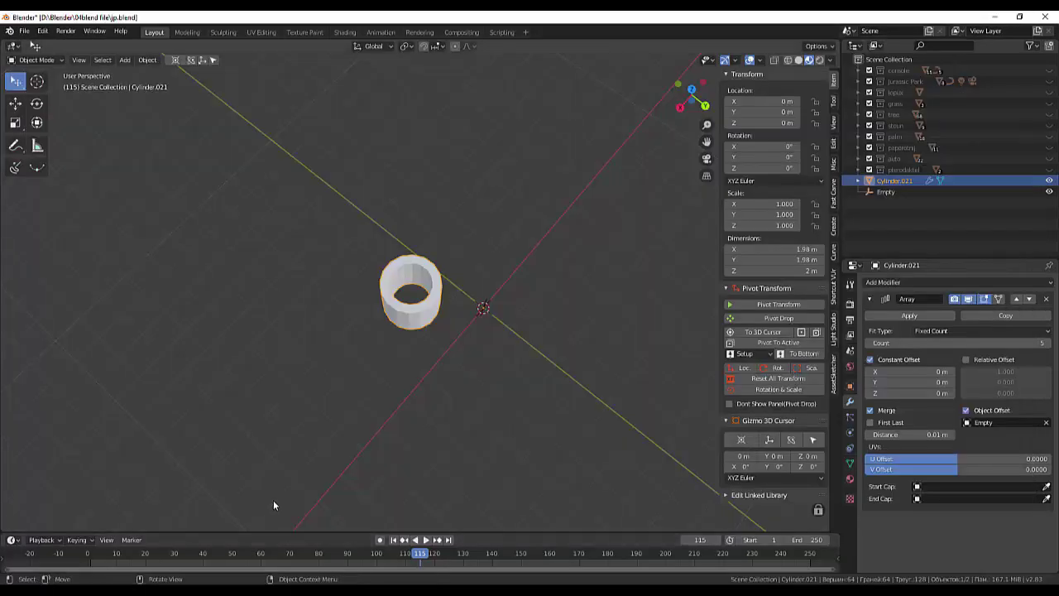
Raise the array count to 6 and rotate it −59.6° about Z into a ring of six tubes.
left_click(1049, 344)
key("KP_7")
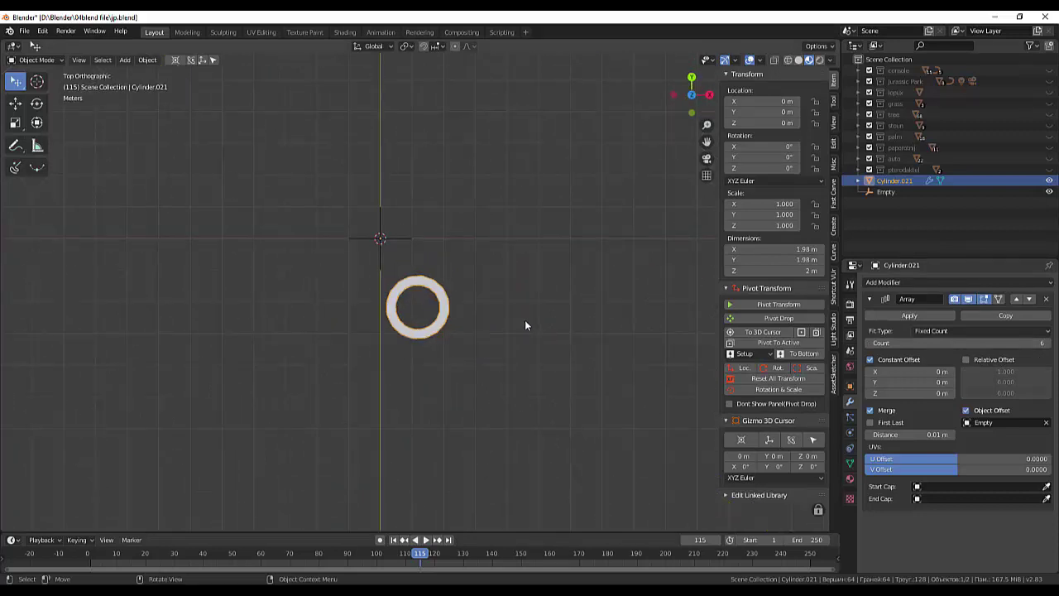
key("r")
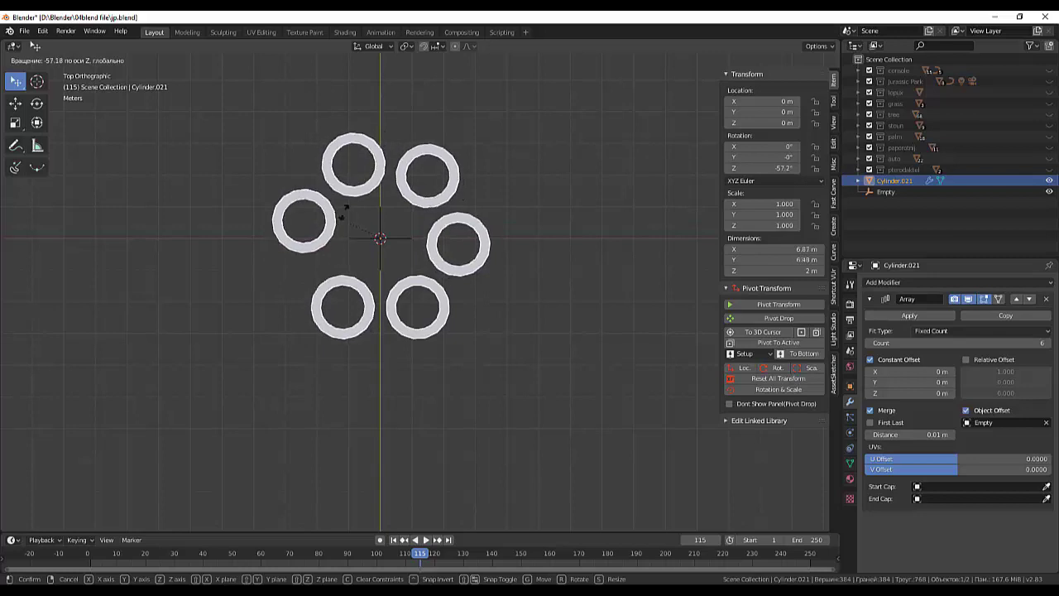
left_click(397, 113)
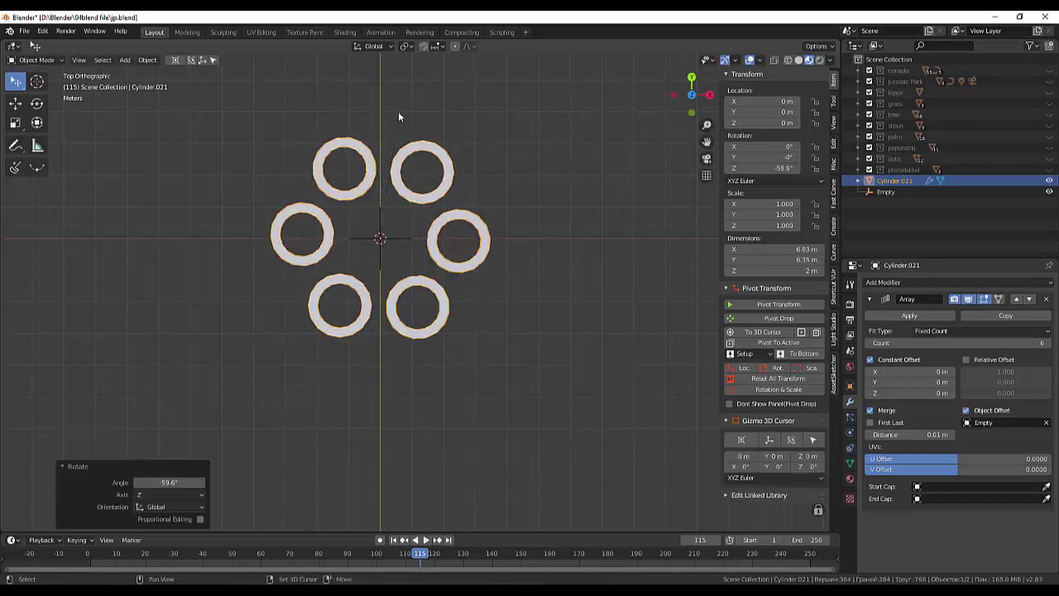
left_click(587, 300)
mouse_move(587, 300)
middle_mouse_down()
mouse_move(587, 178)
mouse_move(565, 221)
middle_mouse_up()
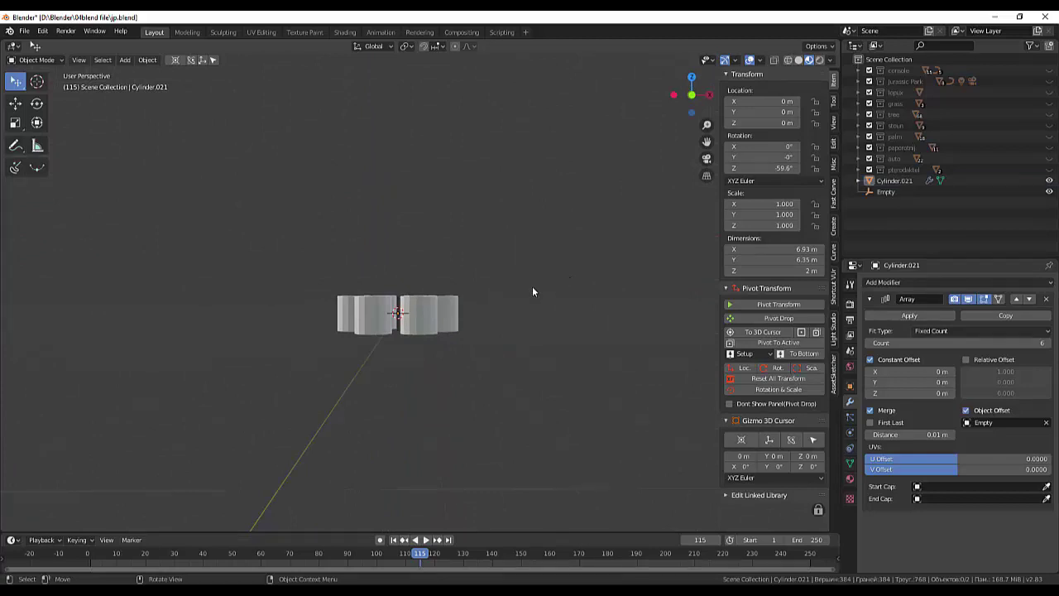
Apply the Array modifier on Cylinder.021 and shrink the six cylinders to 0.147 scale.
left_click(443, 323)
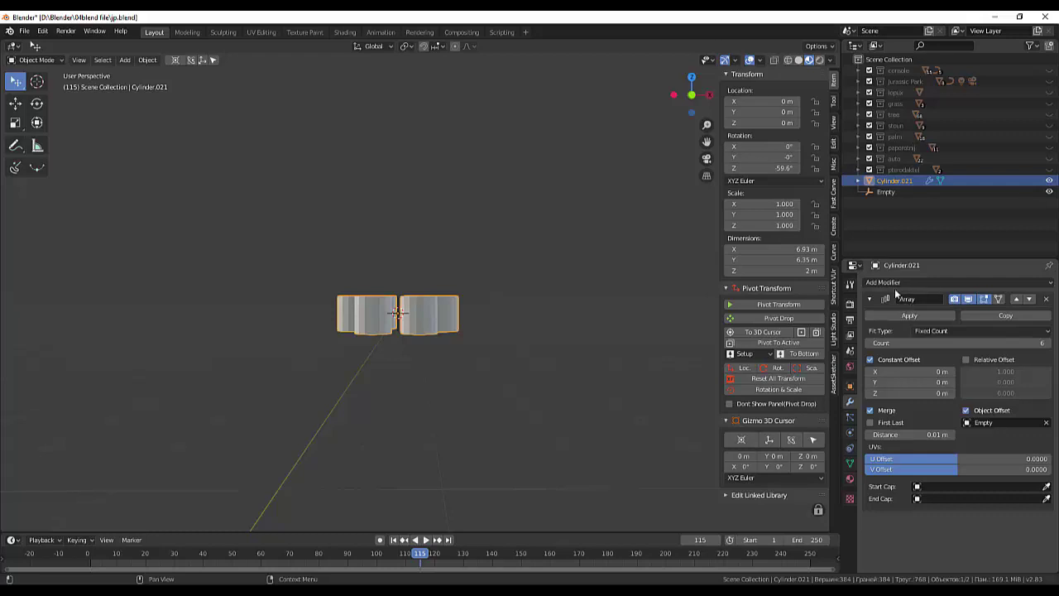
left_click(909, 316)
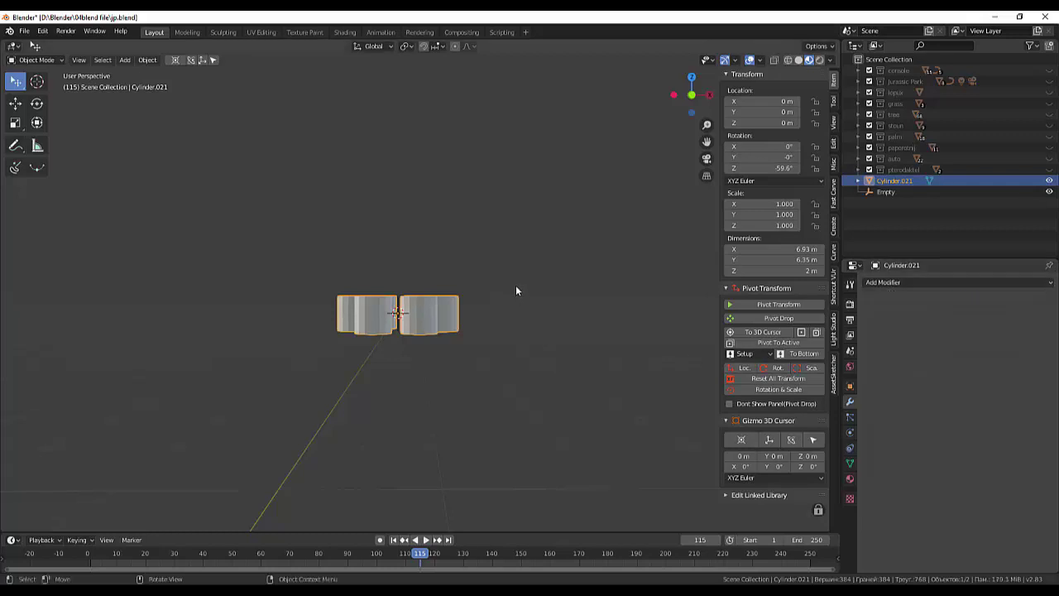
key("s")
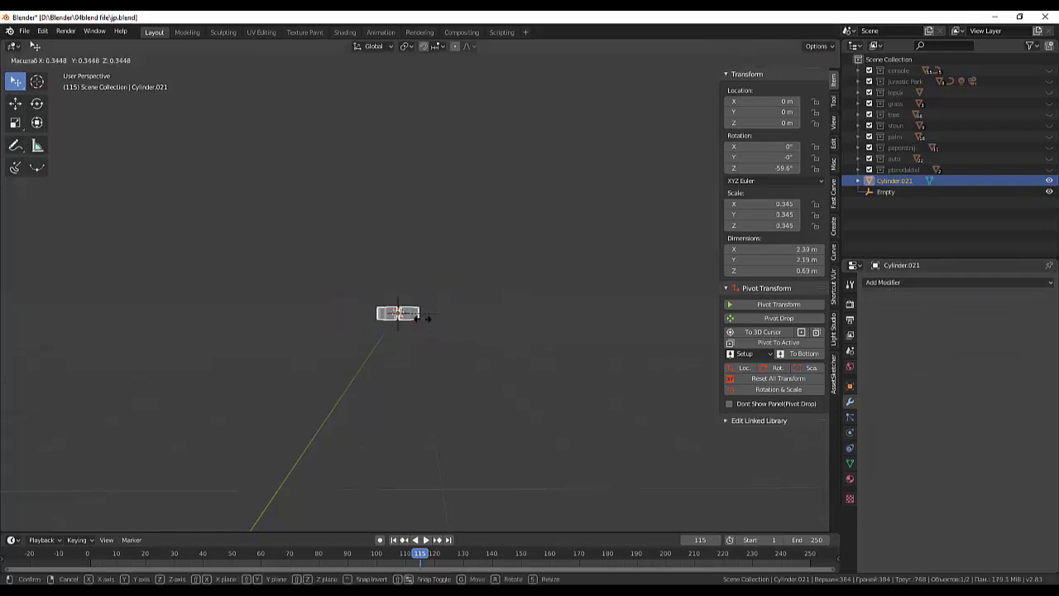
left_click(414, 317)
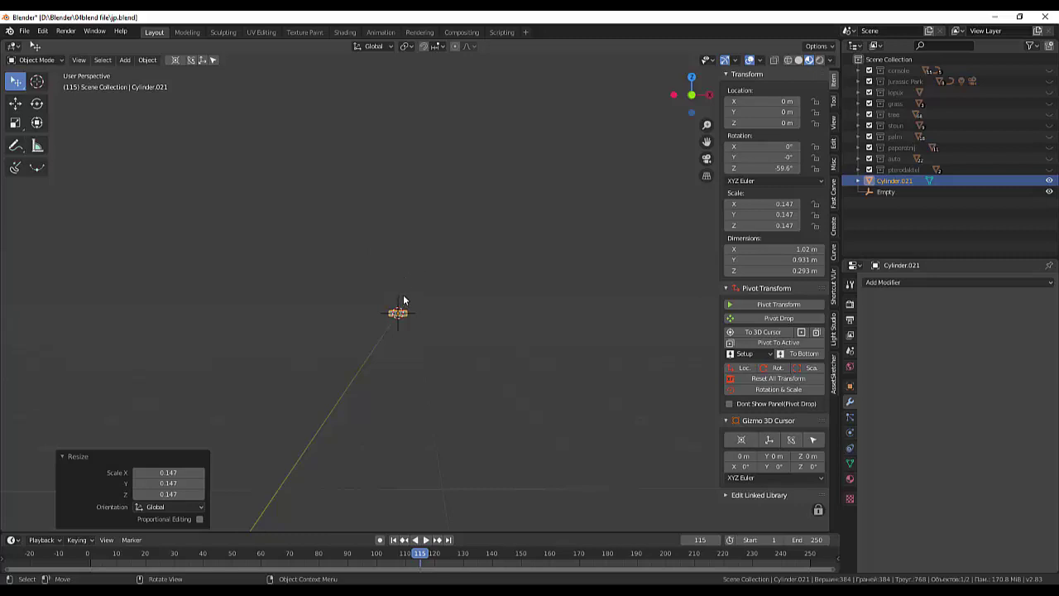
Stretch the cylinders to 3.290 along Z into long, thin barrels.
key("s")
key("z")
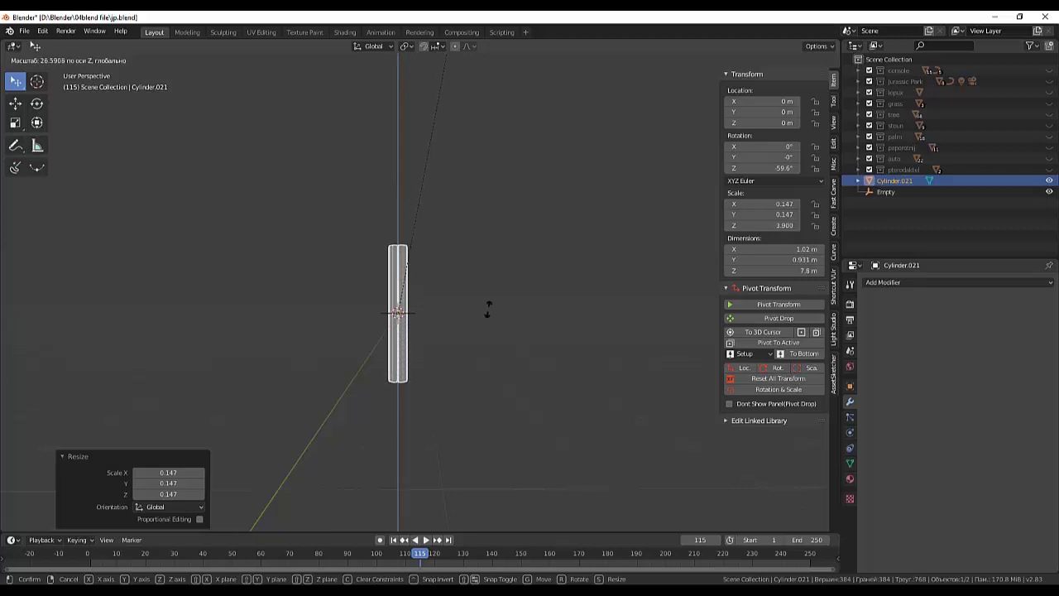
left_click(416, 373)
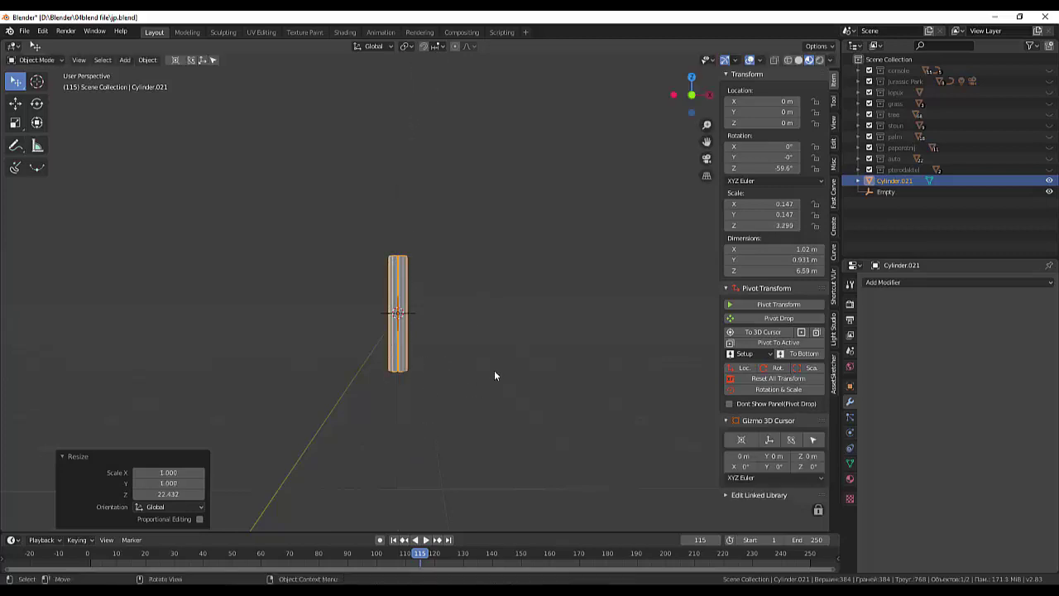
left_click(493, 376)
mouse_move(507, 319)
middle_mouse_down()
mouse_move(447, 437)
mouse_move(499, 443)
mouse_move(514, 422)
middle_mouse_up()
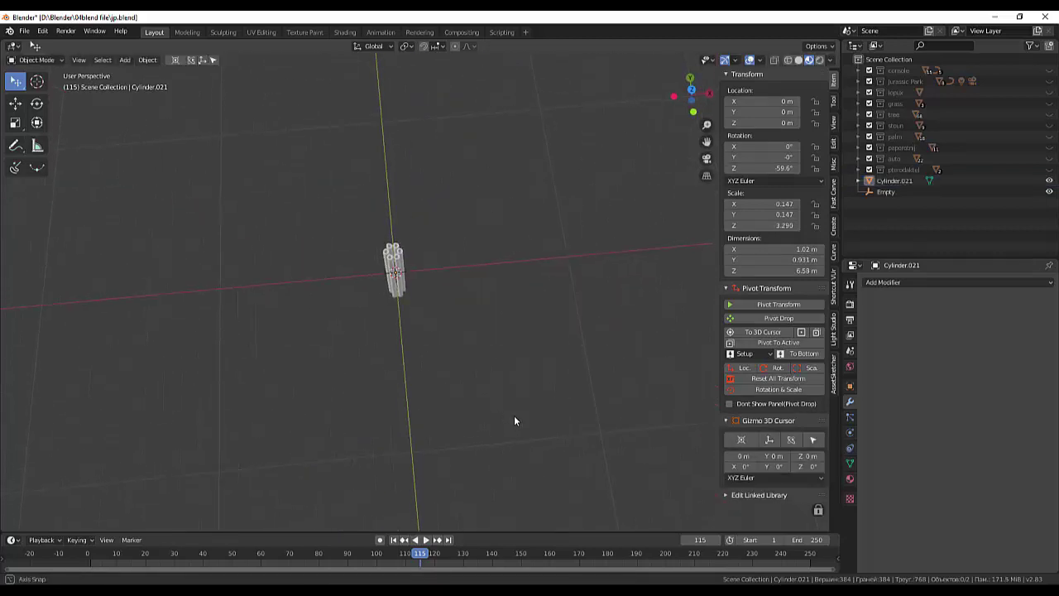
mouse_move(419, 290)
middle_mouse_down()
mouse_move(411, 255)
mouse_move(442, 265)
mouse_move(536, 219)
middle_mouse_up()
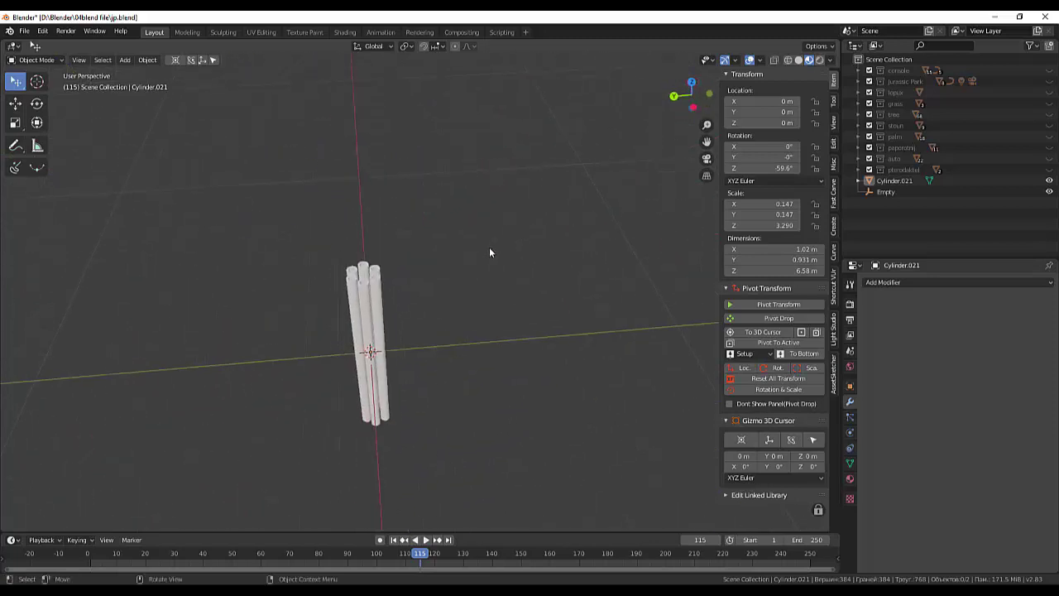
key("shift")
Add a cylinder and flatten it into a collar disc, radius 0.68 m and depth 0.34 m.
key("shift+a")
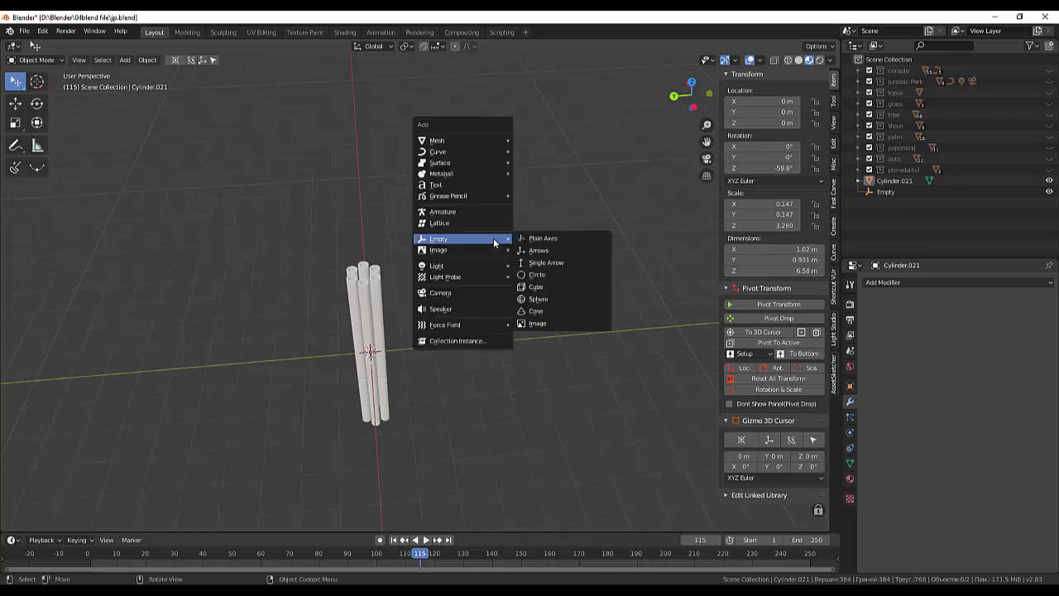
mouse_move(437, 140)
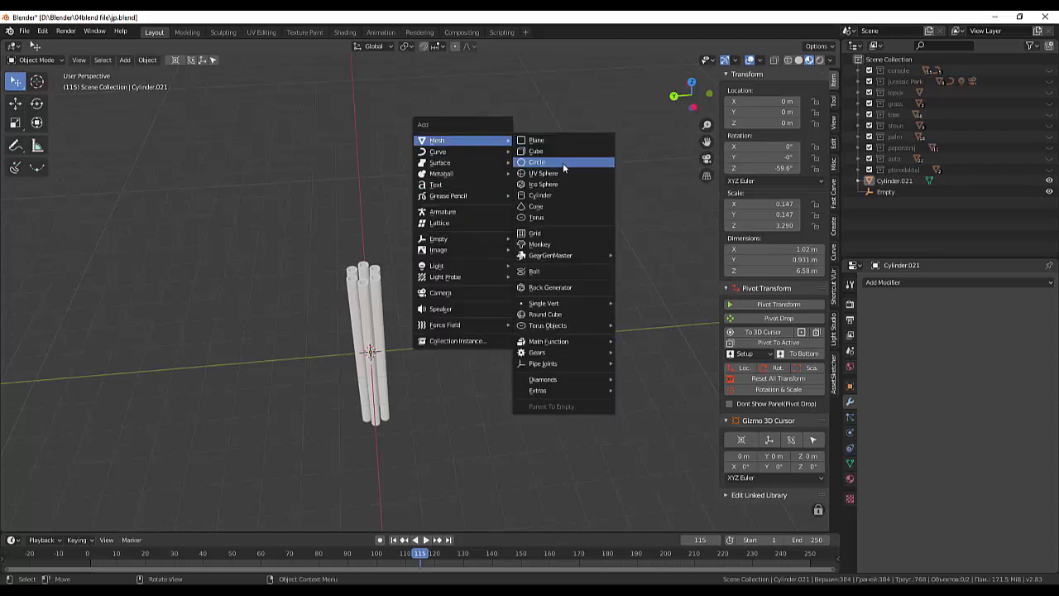
left_click(551, 195)
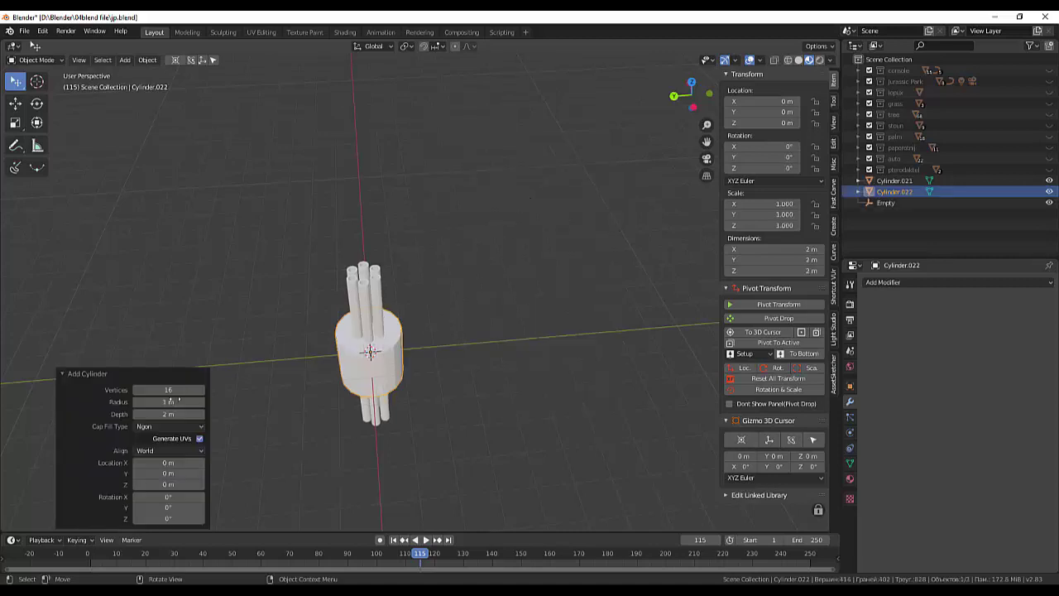
left_click_drag(165, 413, 76, 417)
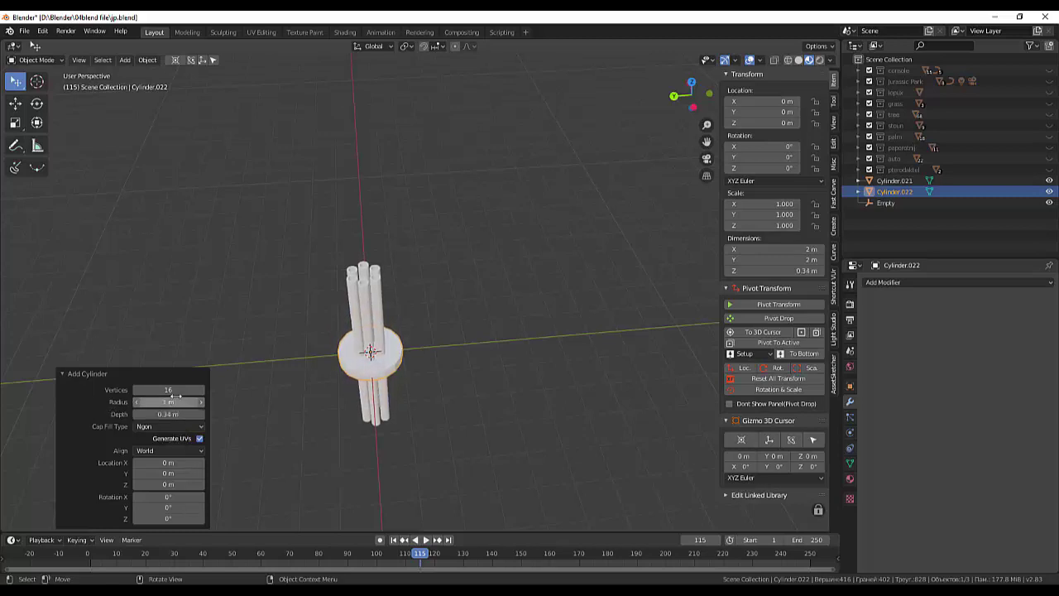
left_click_drag(172, 403, 150, 403)
middle_click_drag(425, 370, 426, 302)
left_click(431, 339)
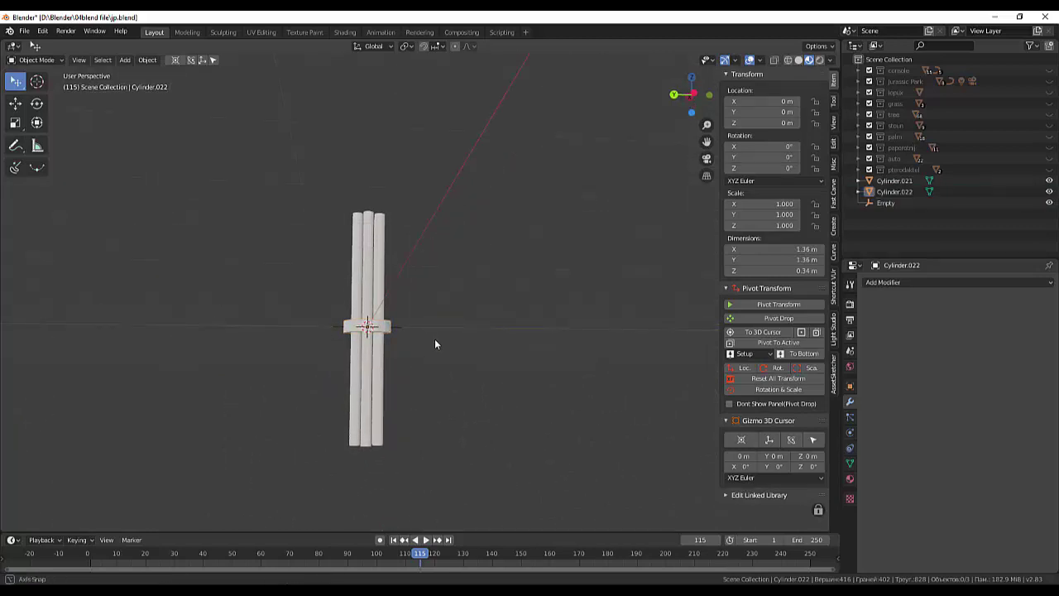
Duplicate the collar disc and move the copy up near the barrel tops.
mouse_move(435, 339)
middle_mouse_down()
mouse_move(388, 374)
mouse_move(369, 342)
middle_mouse_up()
left_click(369, 341)
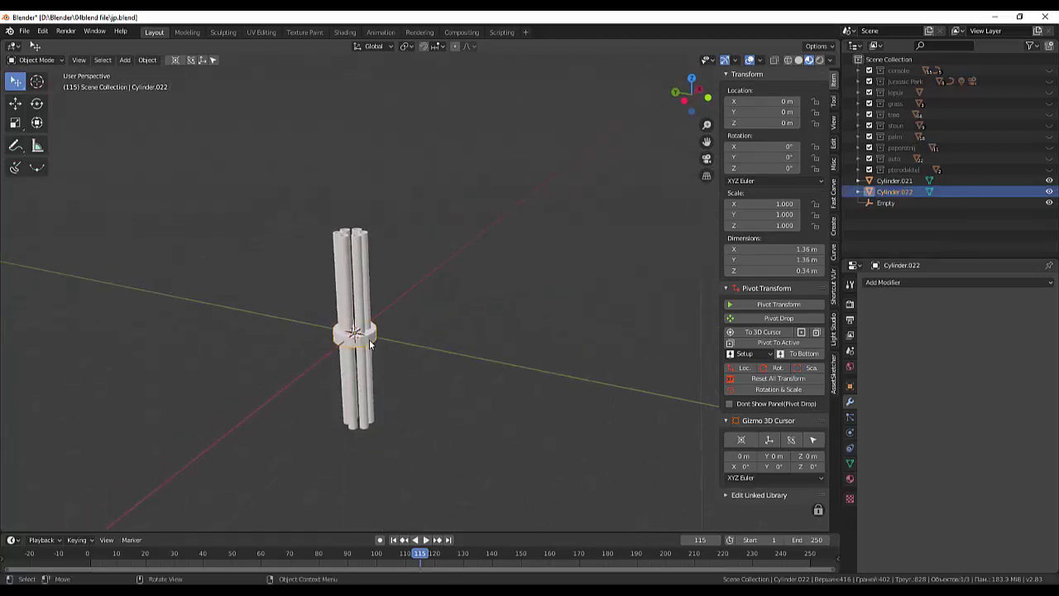
key("shift")
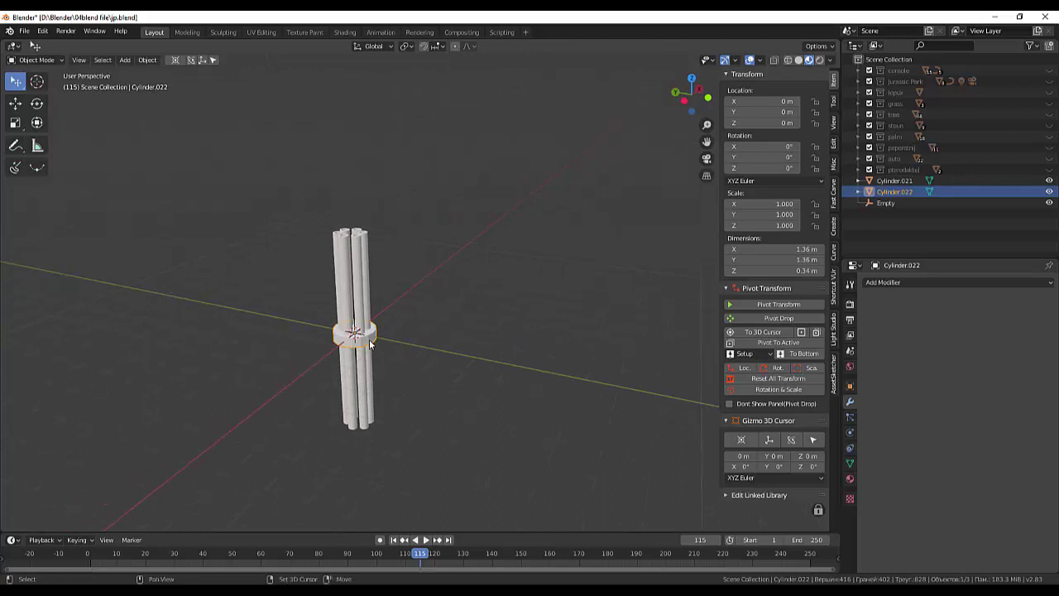
key("shift+d")
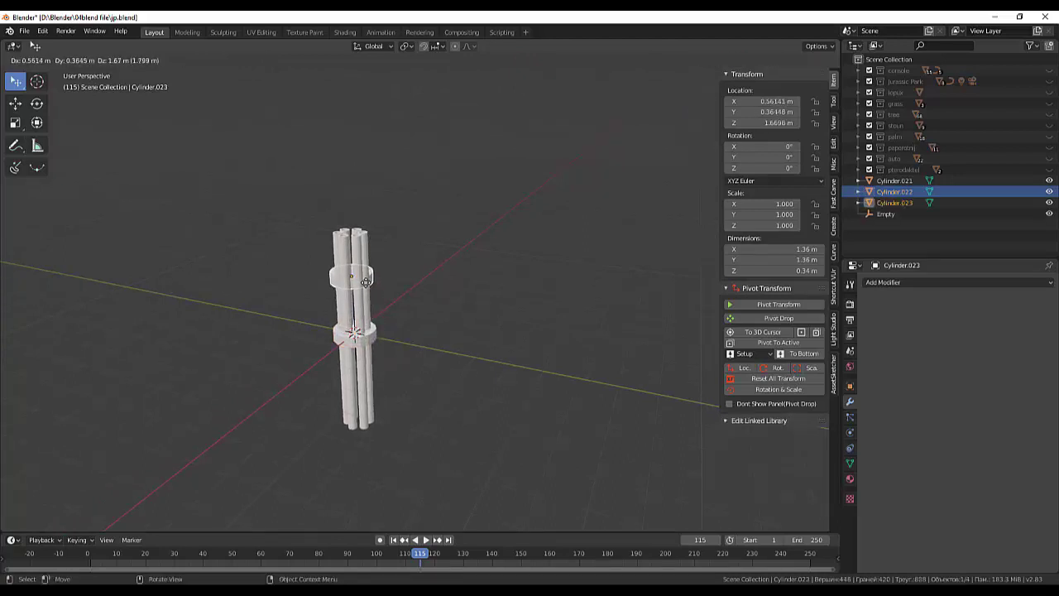
key("z")
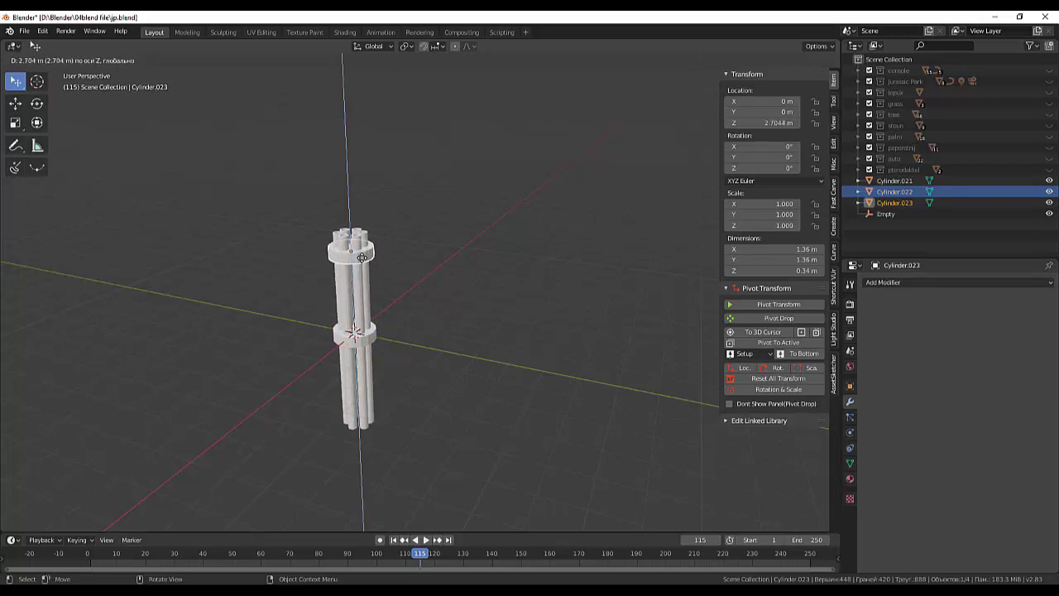
left_click(361, 257)
Raise the middle collar slightly, then duplicate it down near the barrel bottoms.
left_click(365, 340)
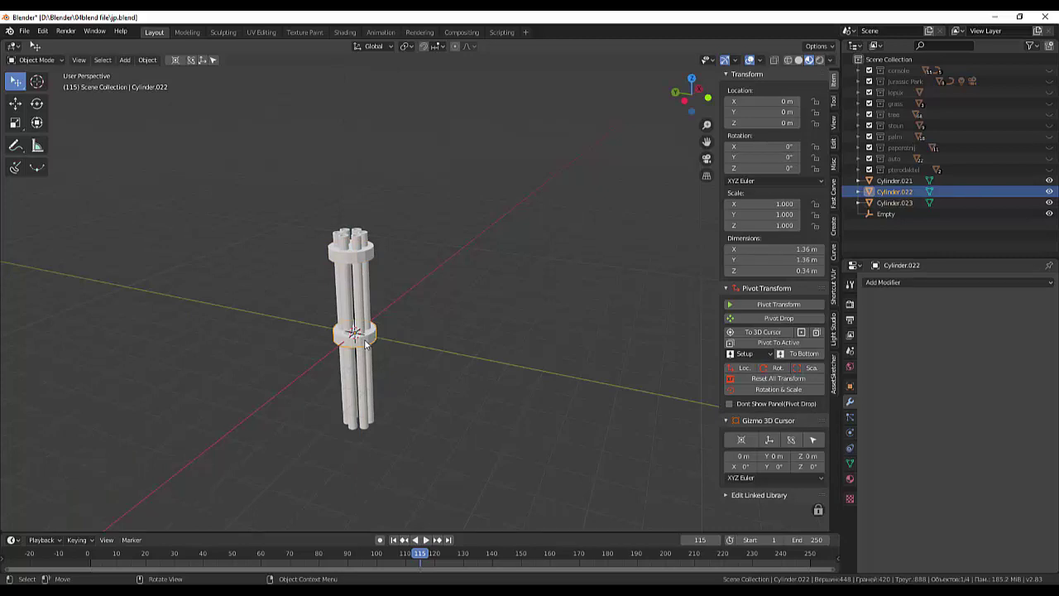
key("g")
key("z")
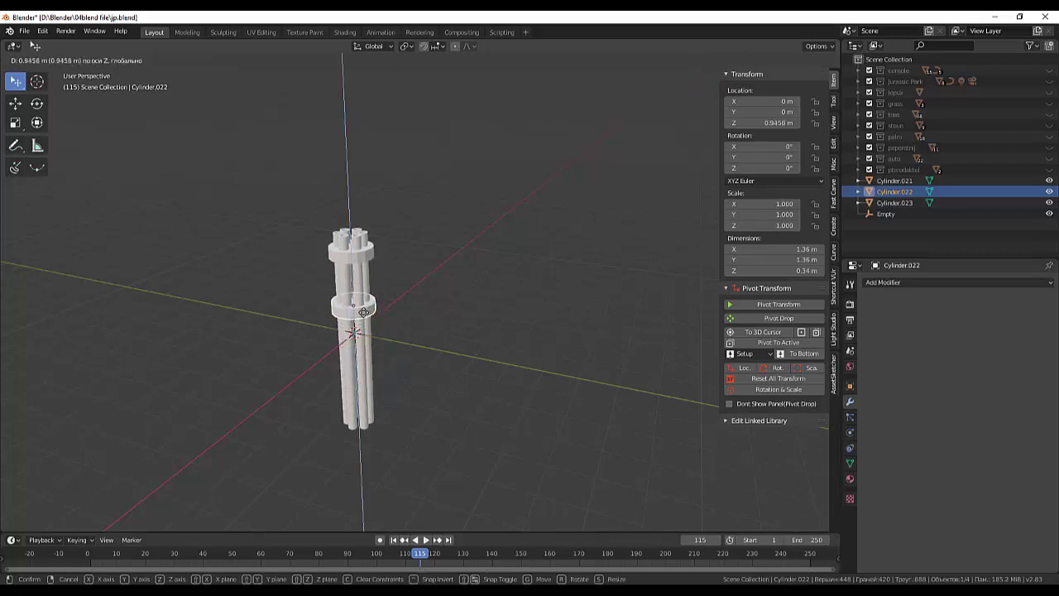
left_click(365, 311)
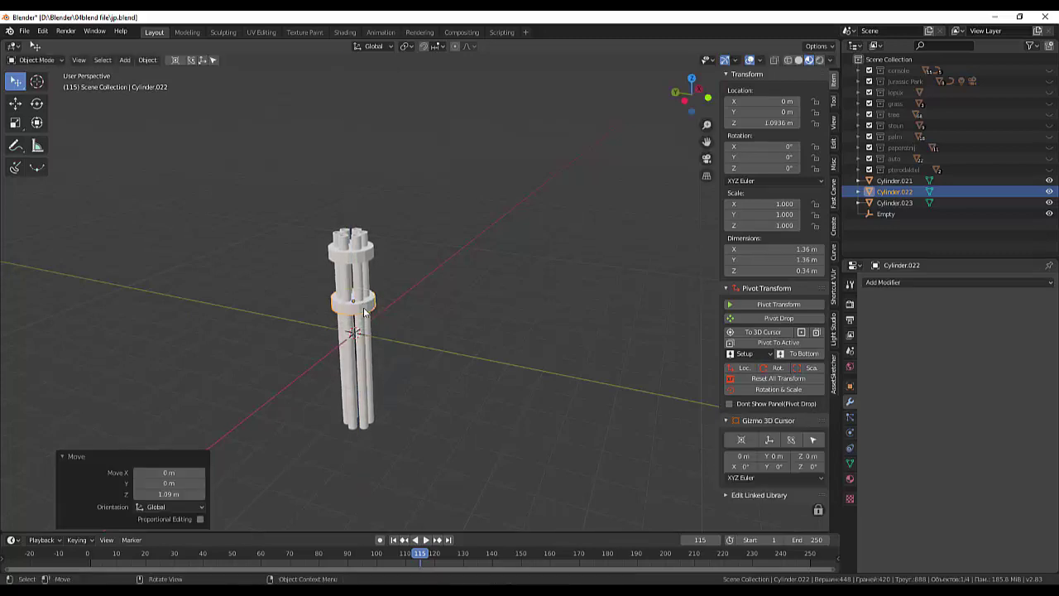
key("shift+d")
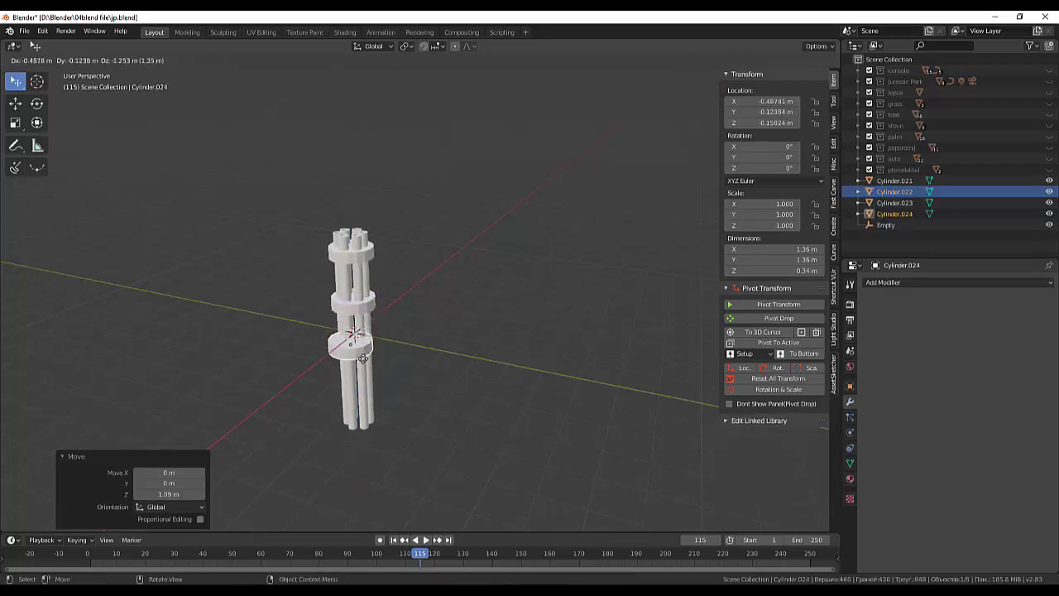
key("z")
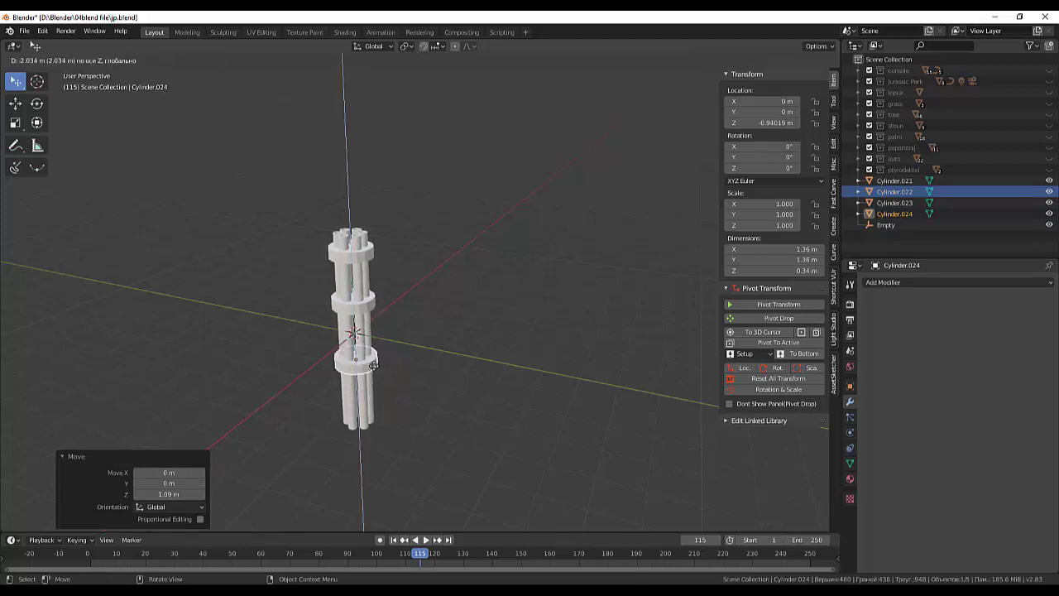
left_click(373, 381)
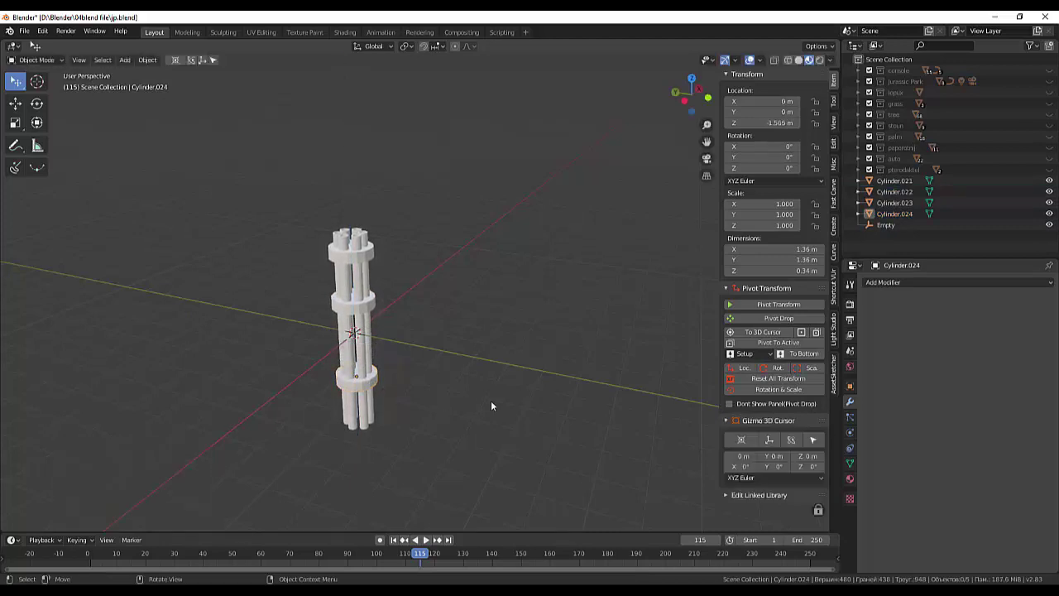
middle_click_drag(491, 405, 450, 276)
In Object Mode, select the three collars together with the barrel cluster.
middle_click_drag(513, 201, 655, 393)
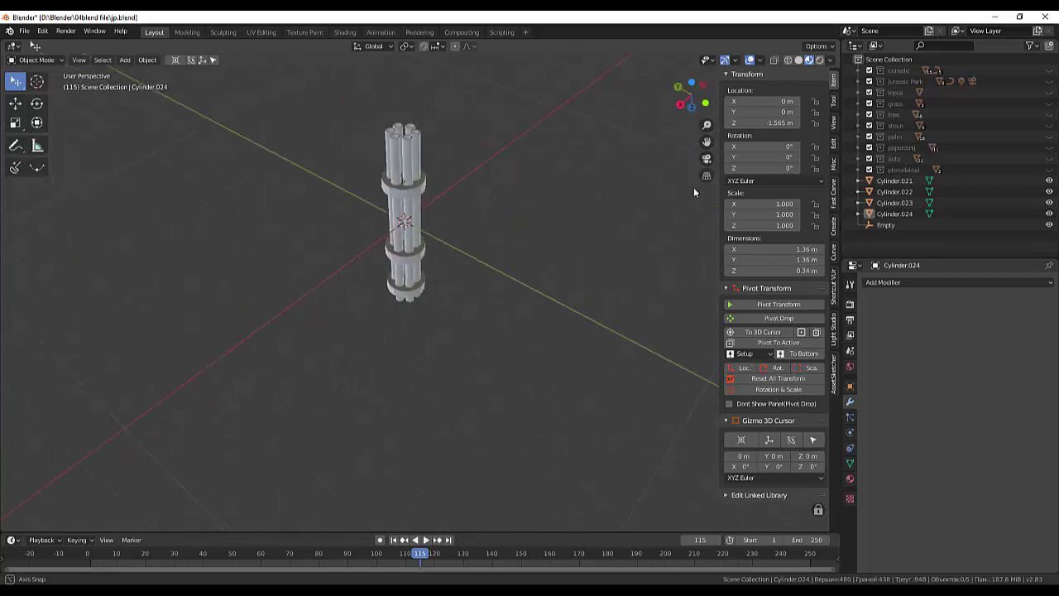
scroll(637, 395, "down", 1)
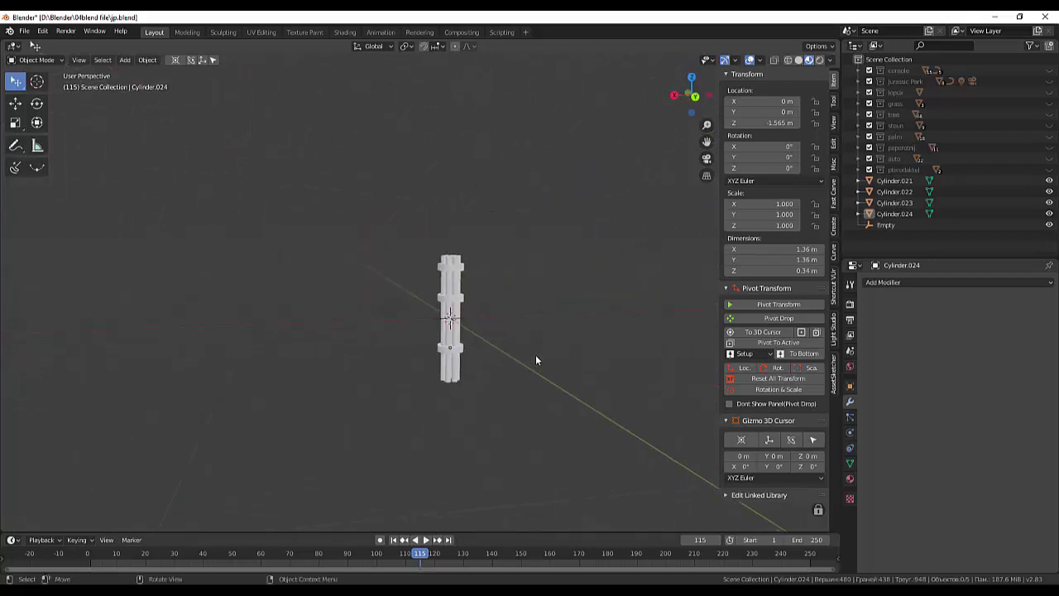
left_click(33, 61)
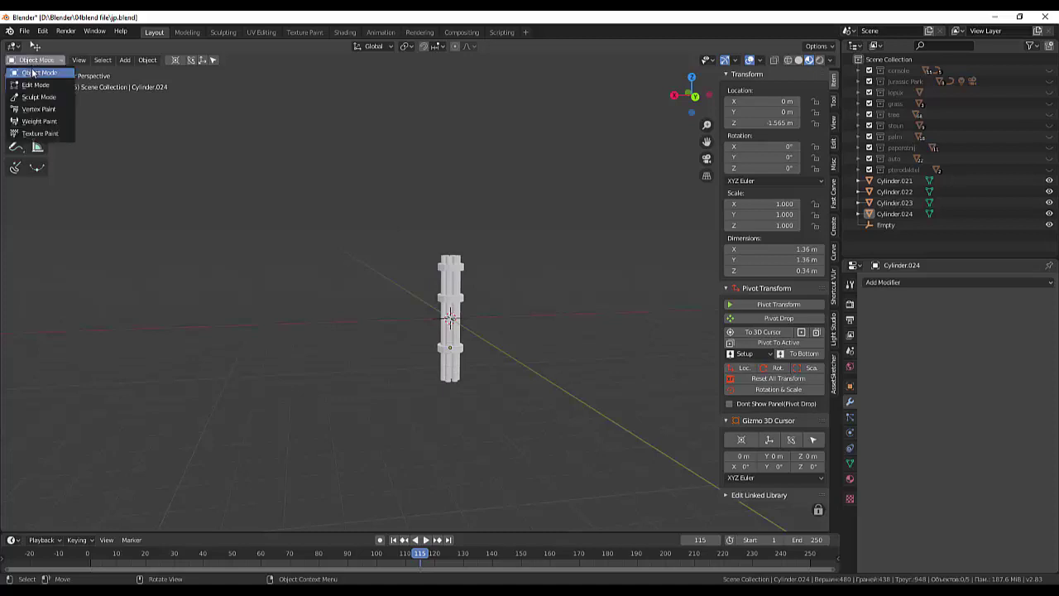
left_click(35, 73)
left_click(451, 270)
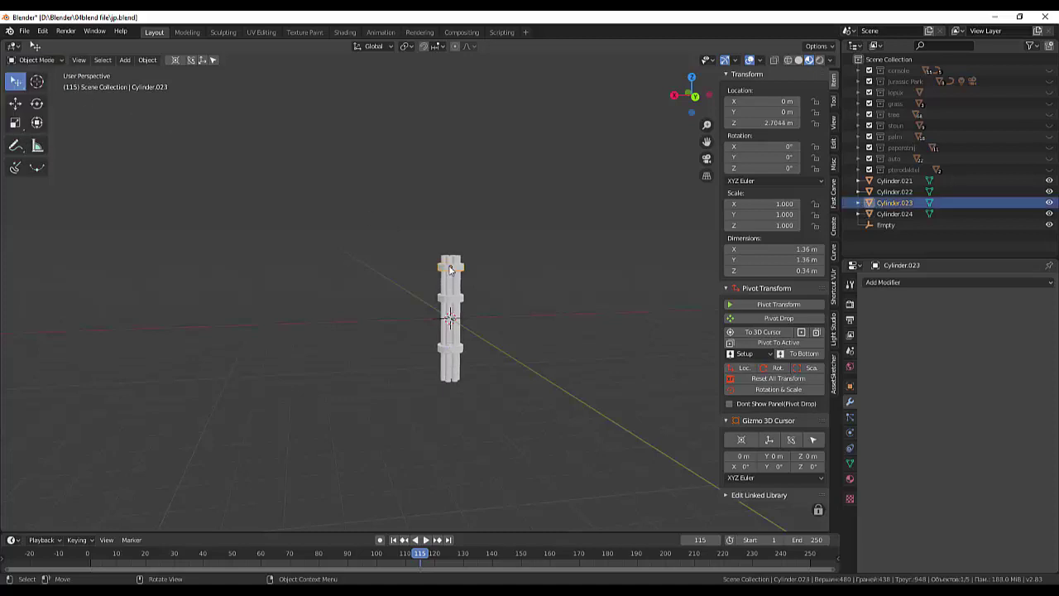
left_click(452, 299, "shift")
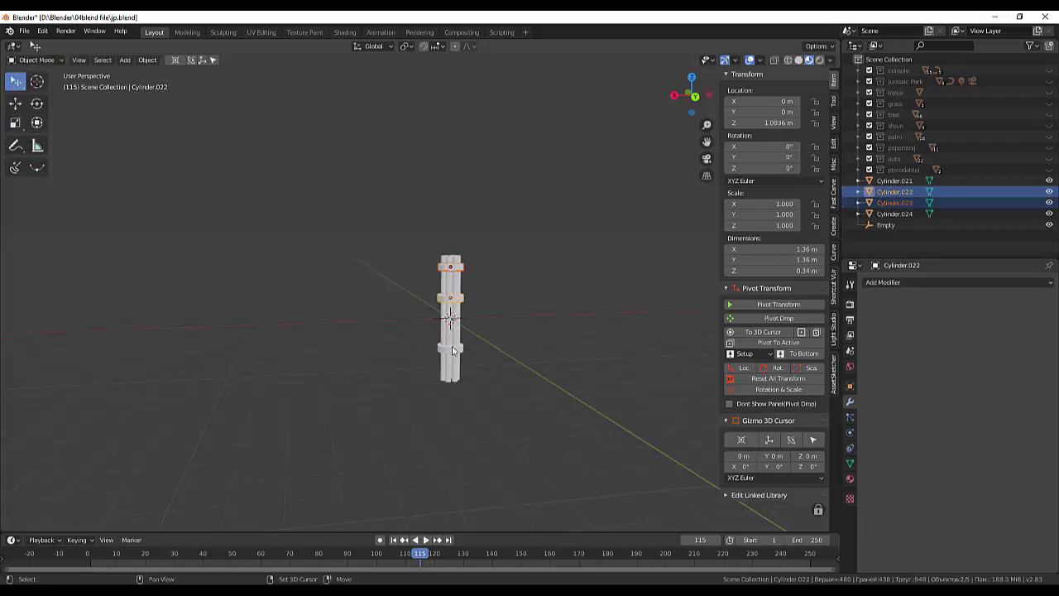
left_click(452, 350, "shift")
left_click(455, 329, "shift")
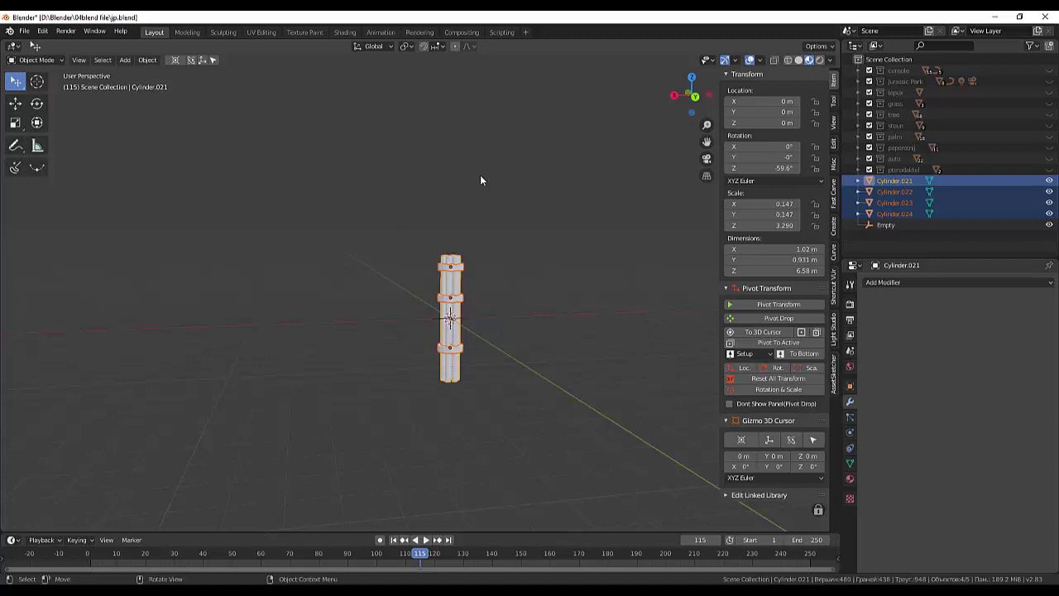
Rotate the barrel assembly 90° about Y so it lies horizontally.
key("r")
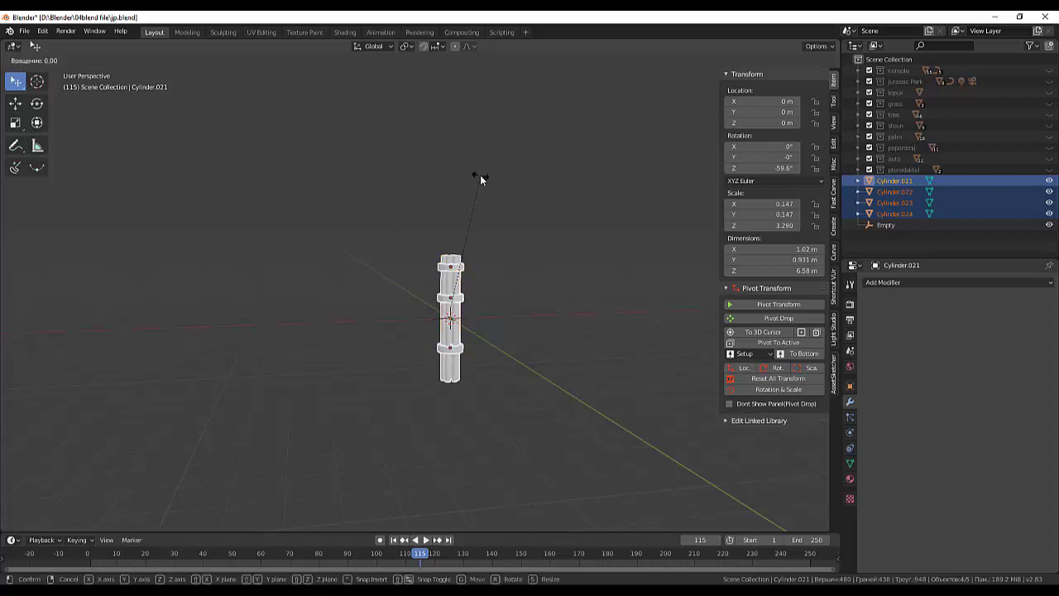
type("y90")
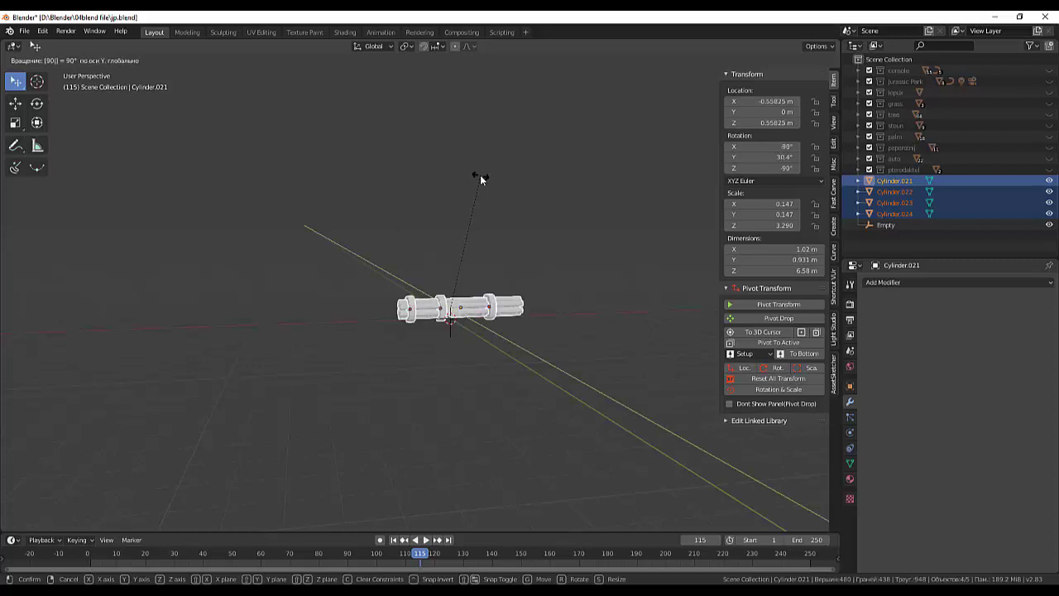
key("Return")
left_click(510, 356)
mouse_move(542, 348)
middle_mouse_down()
mouse_move(532, 364)
mouse_move(539, 343)
middle_mouse_up()
key("alt+Tab")
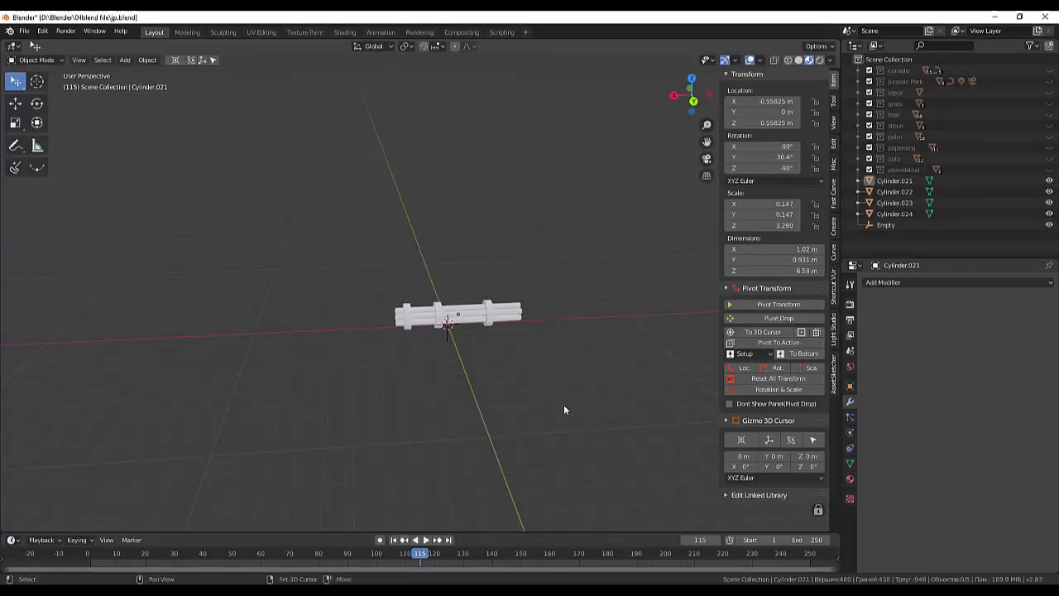
Add a 2 m cube and move it along X to X −4.9065 m, behind the barrels.
key("shift+a")
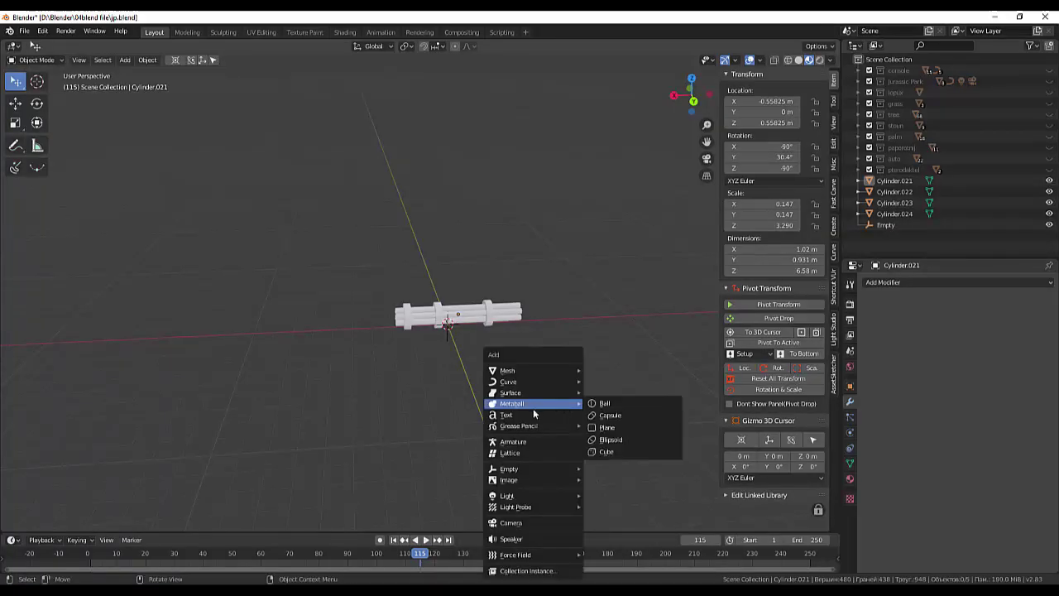
mouse_move(533, 371)
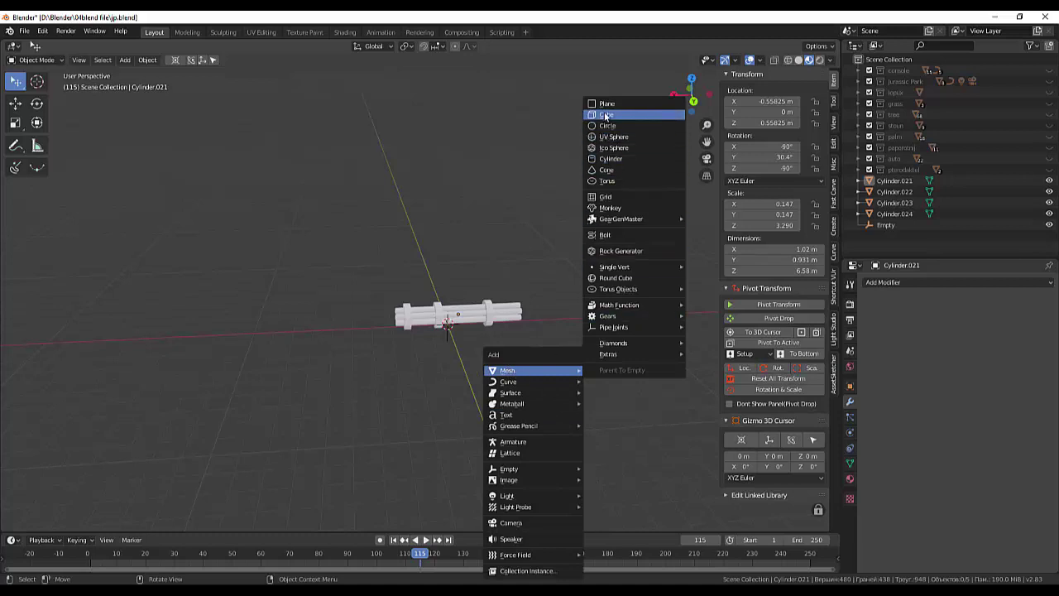
left_click(605, 116)
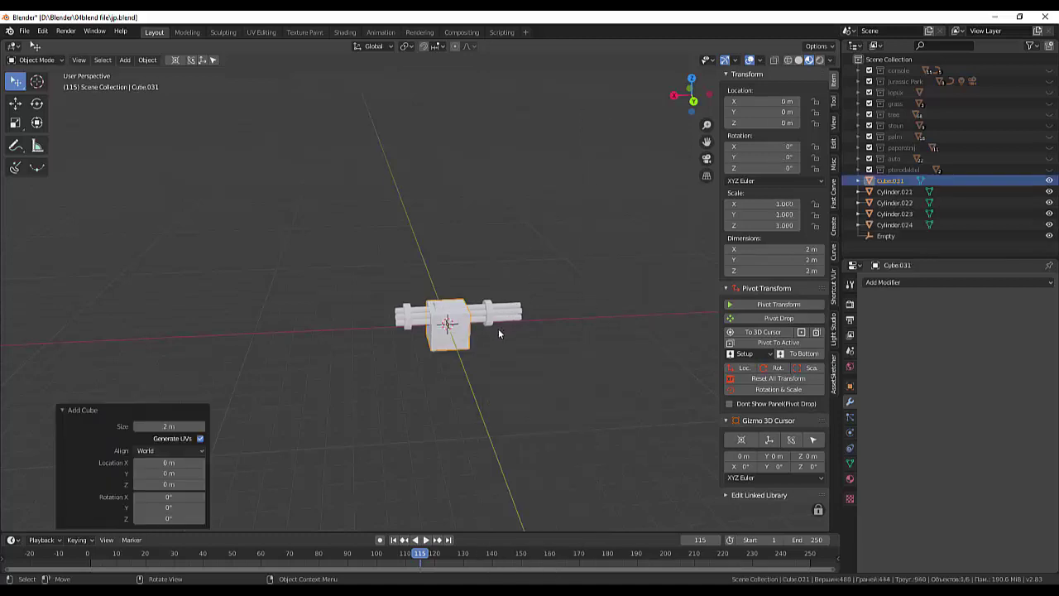
mouse_move(498, 333)
middle_mouse_down()
mouse_move(487, 303)
mouse_move(449, 353)
middle_mouse_up()
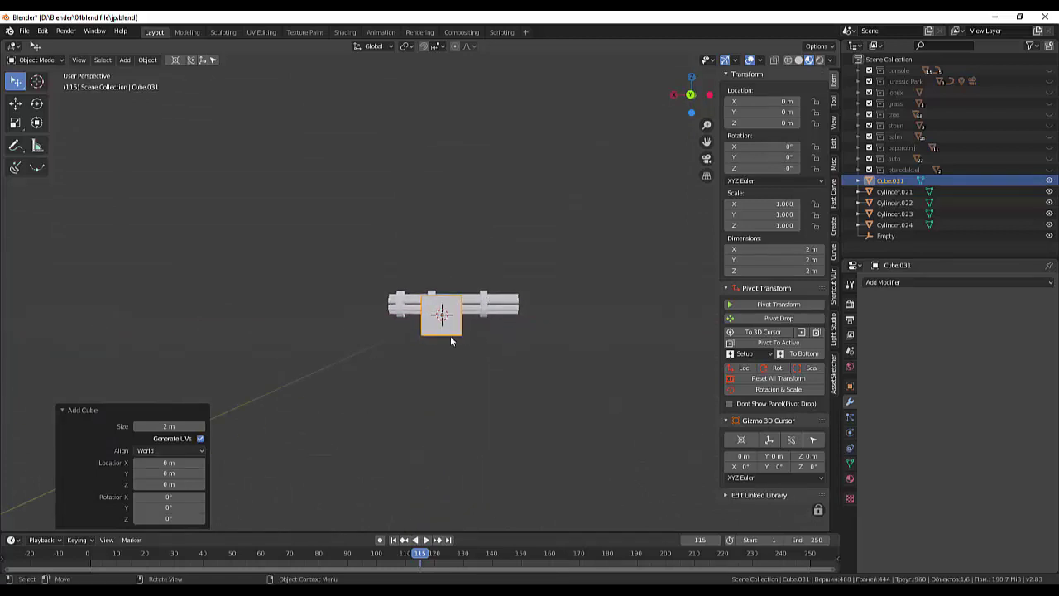
key("g")
key("y")
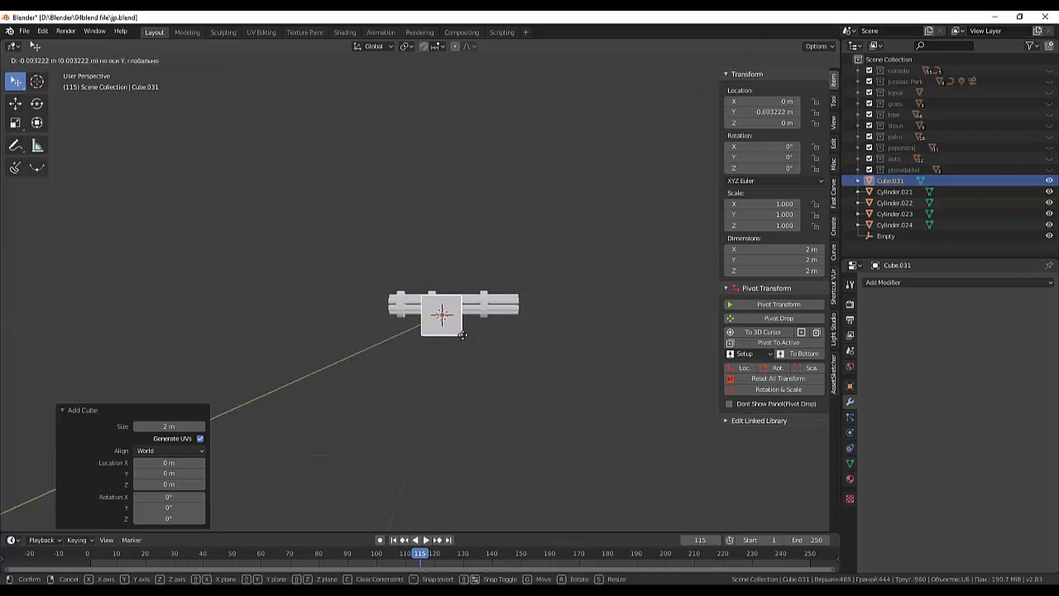
key("x")
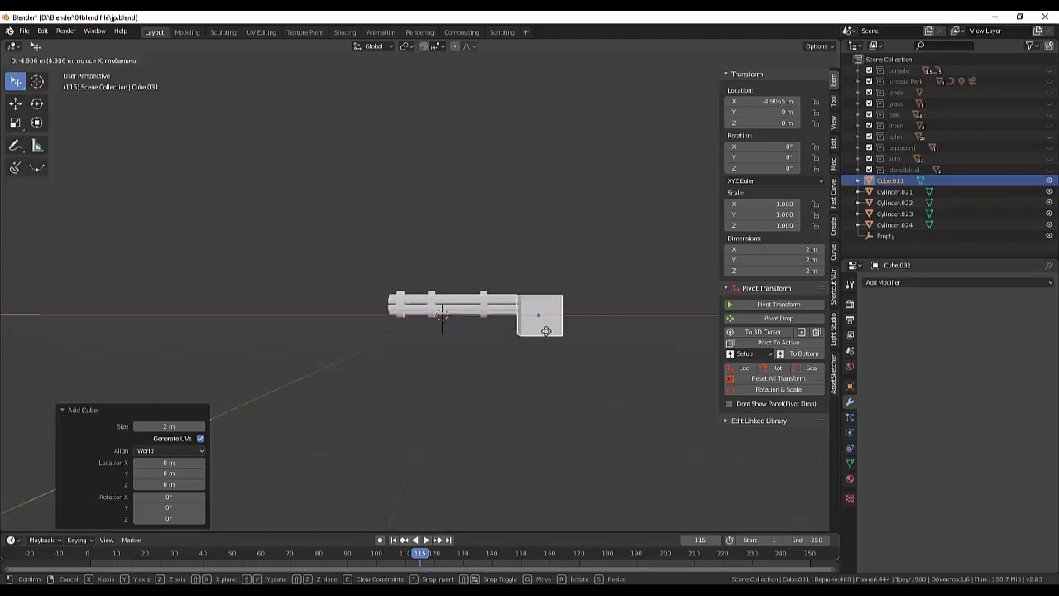
left_click(546, 331)
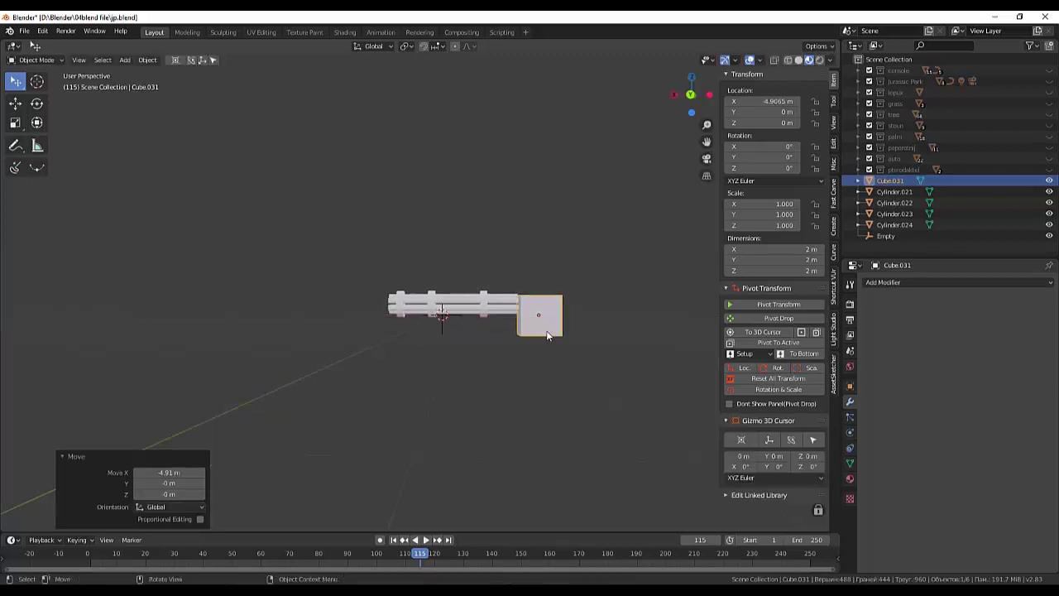
Lower the barrel cylinders and collars 0.652 m along Z.
left_click(469, 305)
left_click(429, 302, "shift")
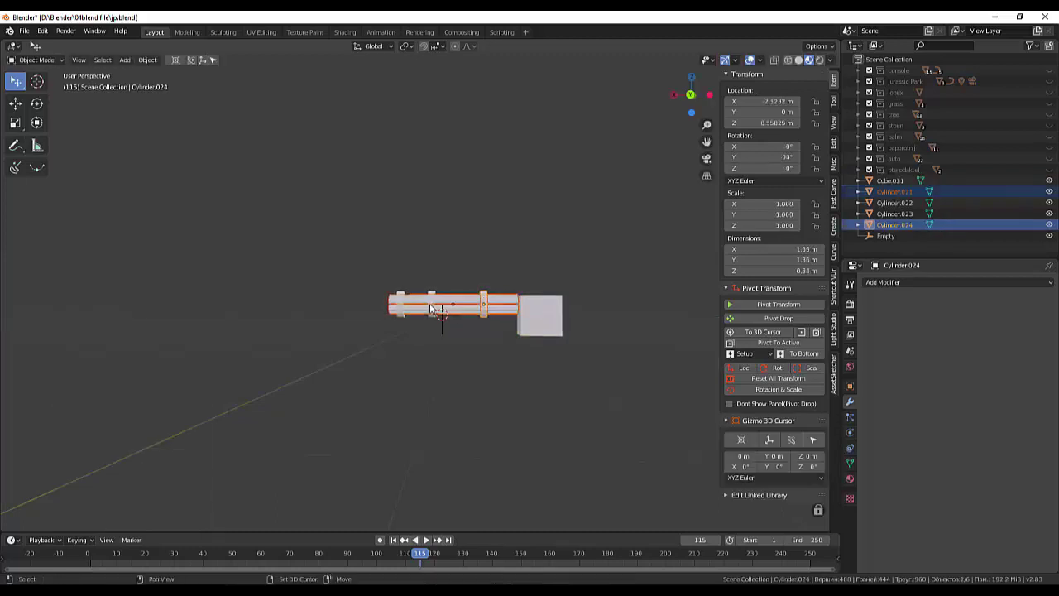
left_click(403, 298, "shift")
left_click(403, 300, "shift")
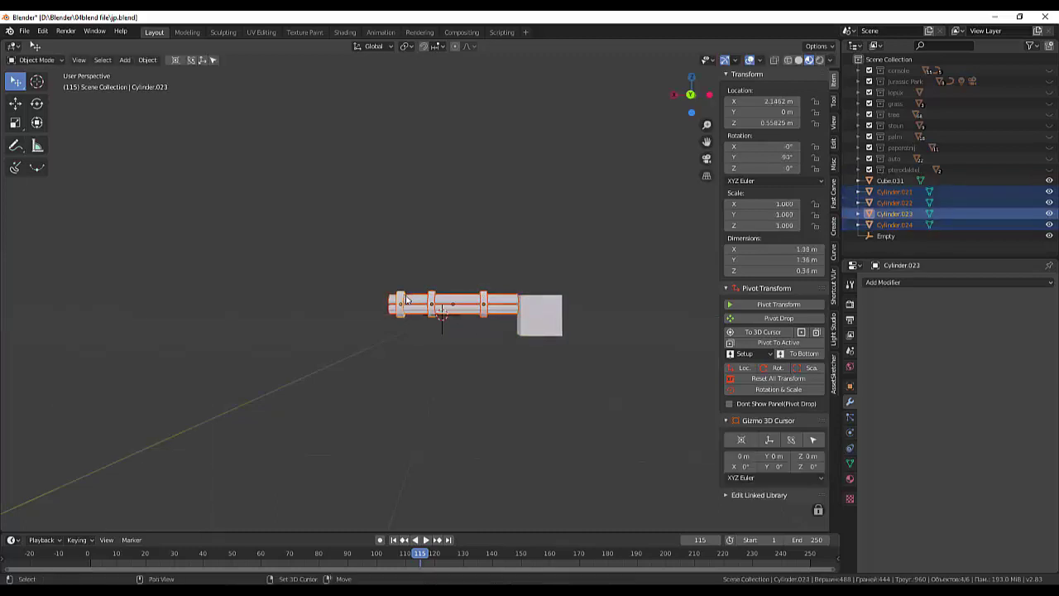
key("g")
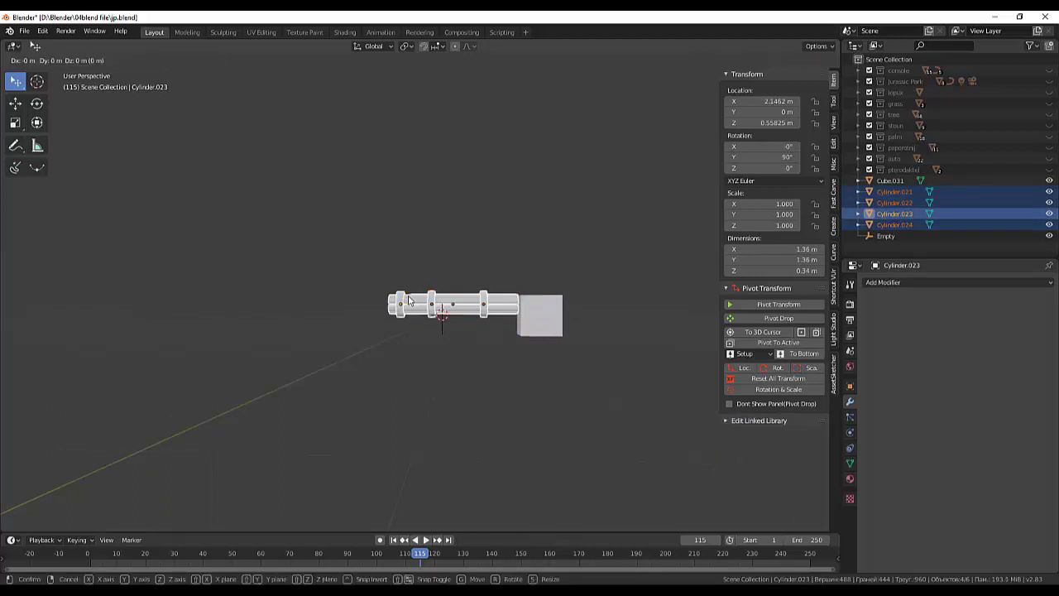
key("z")
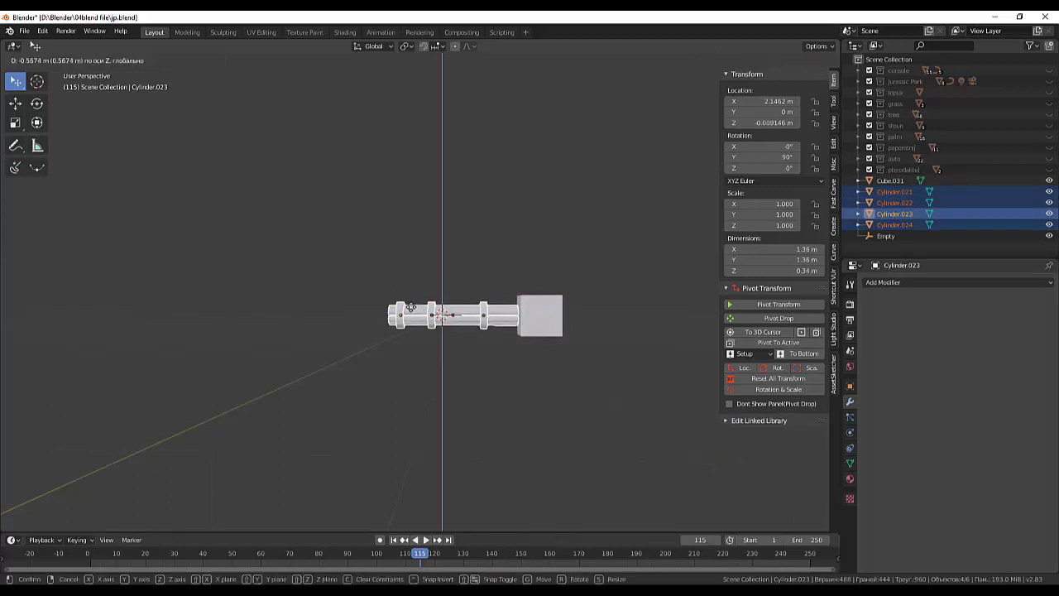
left_click(417, 314)
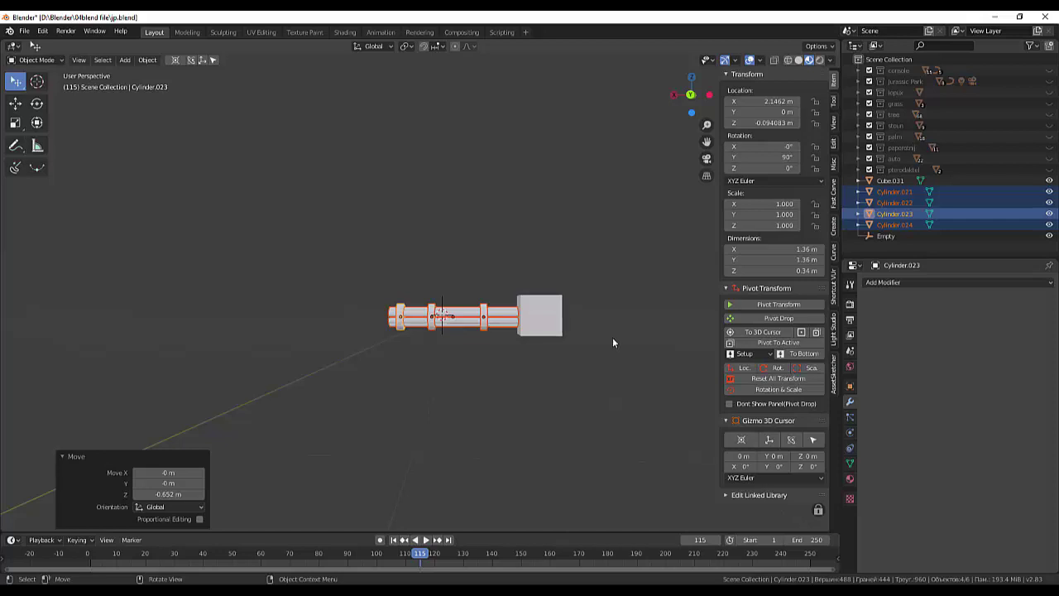
mouse_move(612, 336)
middle_mouse_down()
mouse_move(597, 377)
mouse_move(607, 381)
mouse_move(583, 361)
mouse_move(691, 361)
mouse_move(629, 342)
mouse_move(631, 328)
middle_mouse_up()
left_click(551, 346)
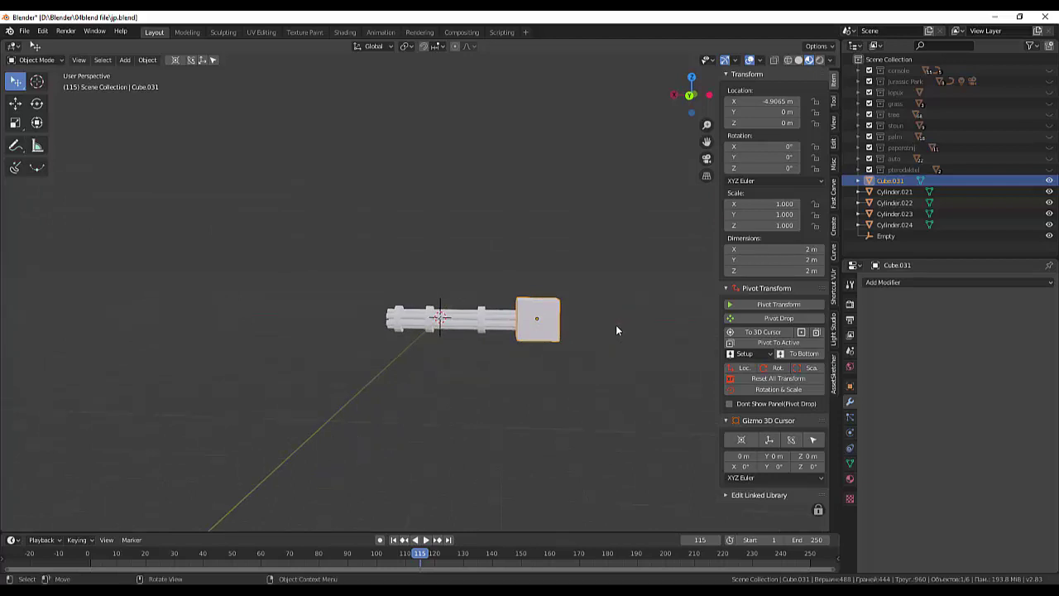
Delete and restore the cube, then nudge it toward the barrels to X −4.6584 m.
key("Delete")
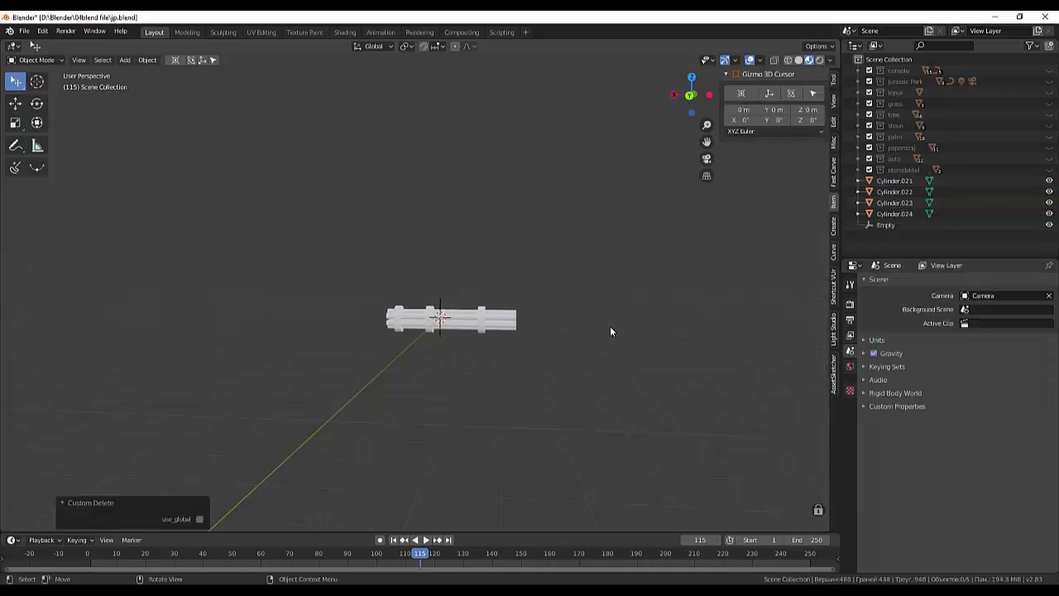
key("ctrl+z")
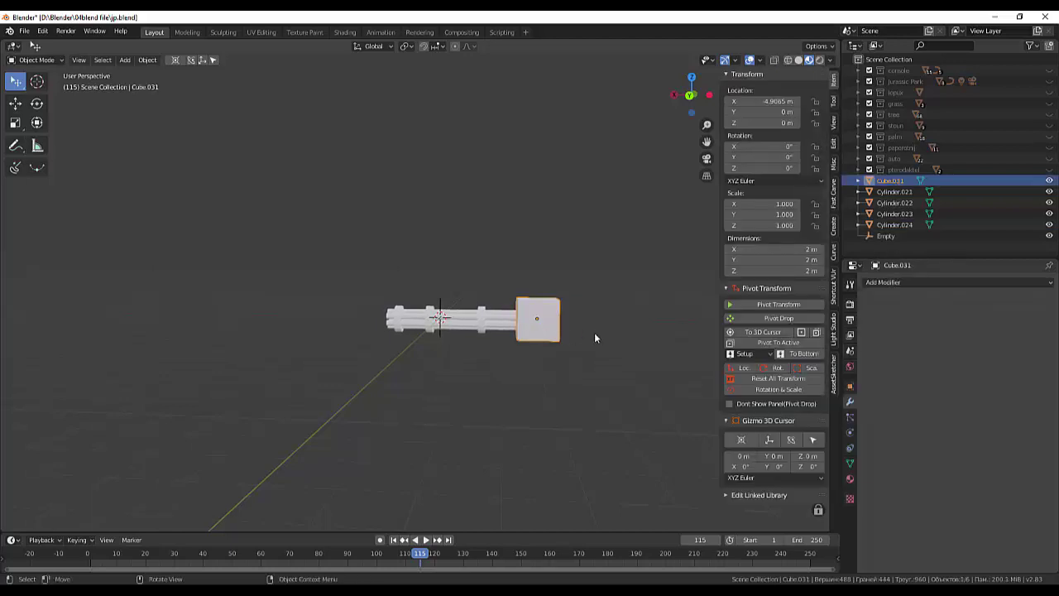
key("g")
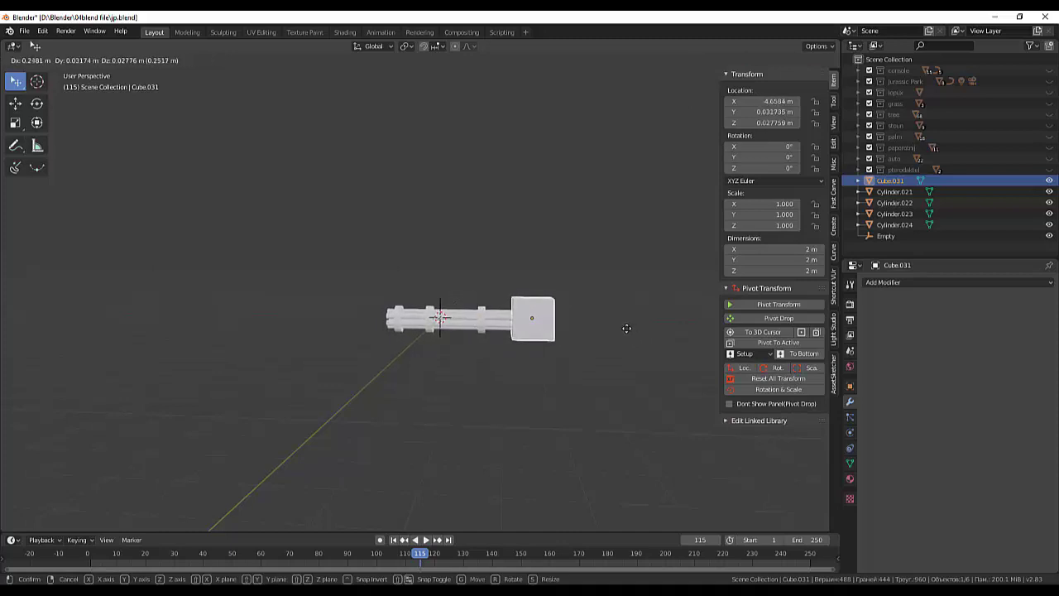
left_click(626, 329)
mouse_move(624, 352)
middle_mouse_down()
mouse_move(572, 391)
mouse_move(535, 390)
middle_mouse_up()
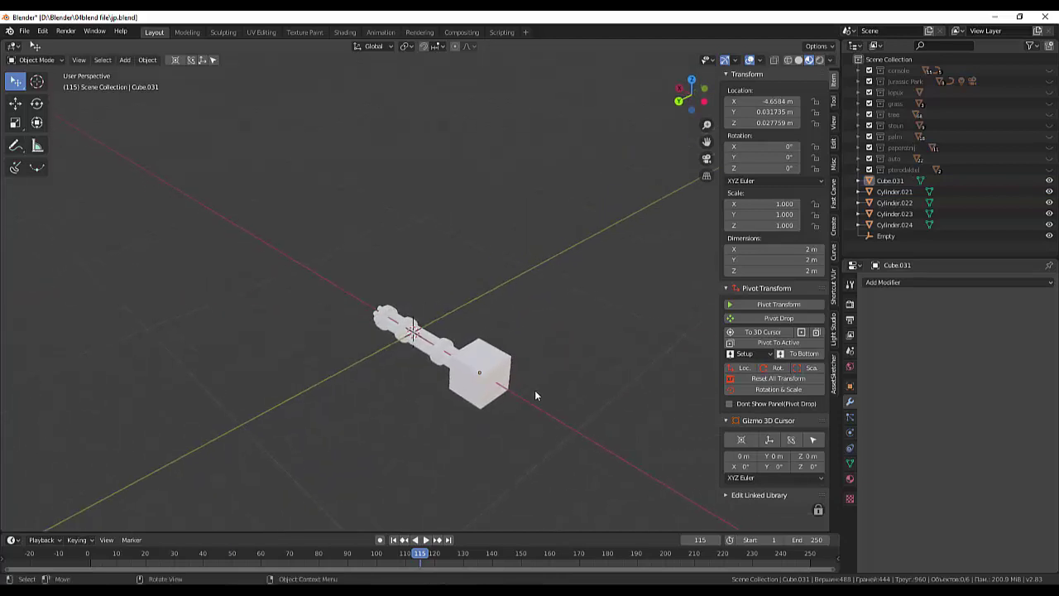
Switch tools in the toolbar, trying the 3D cursor and returning to Select.
left_click(499, 387)
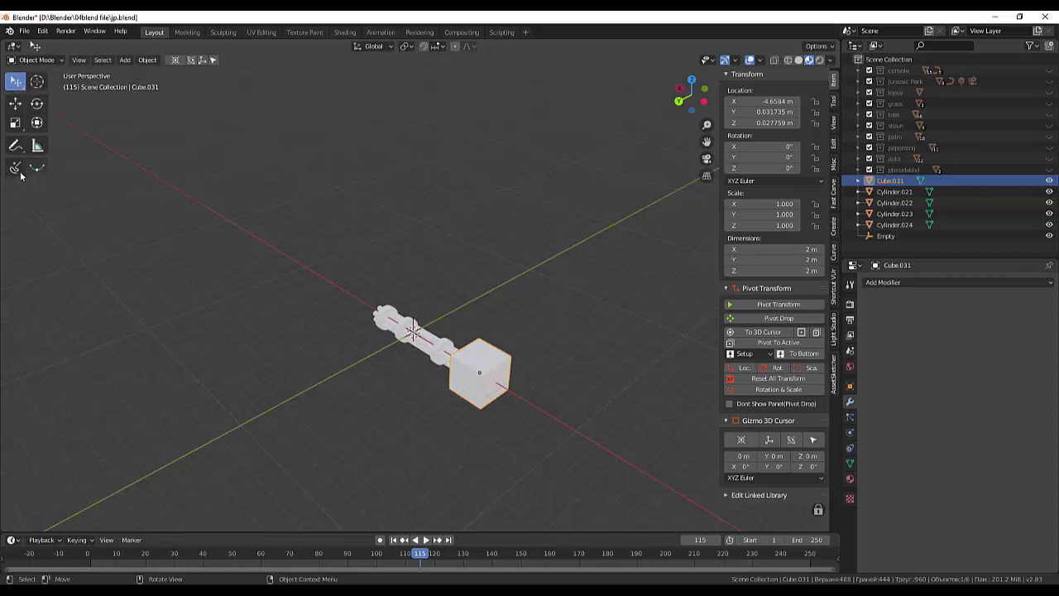
right_click(27, 77)
left_click(45, 93)
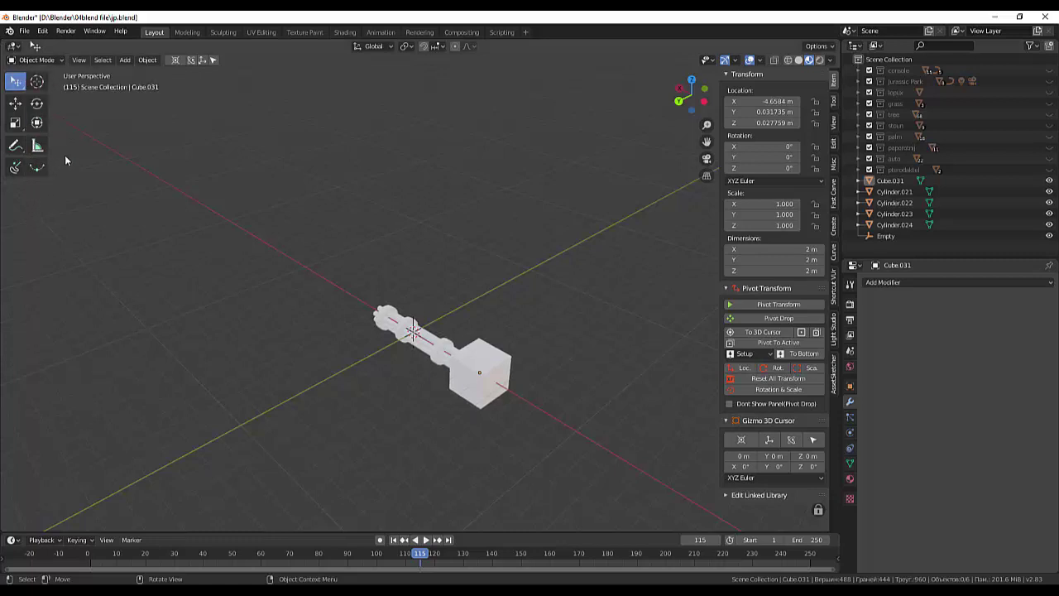
left_click(37, 81)
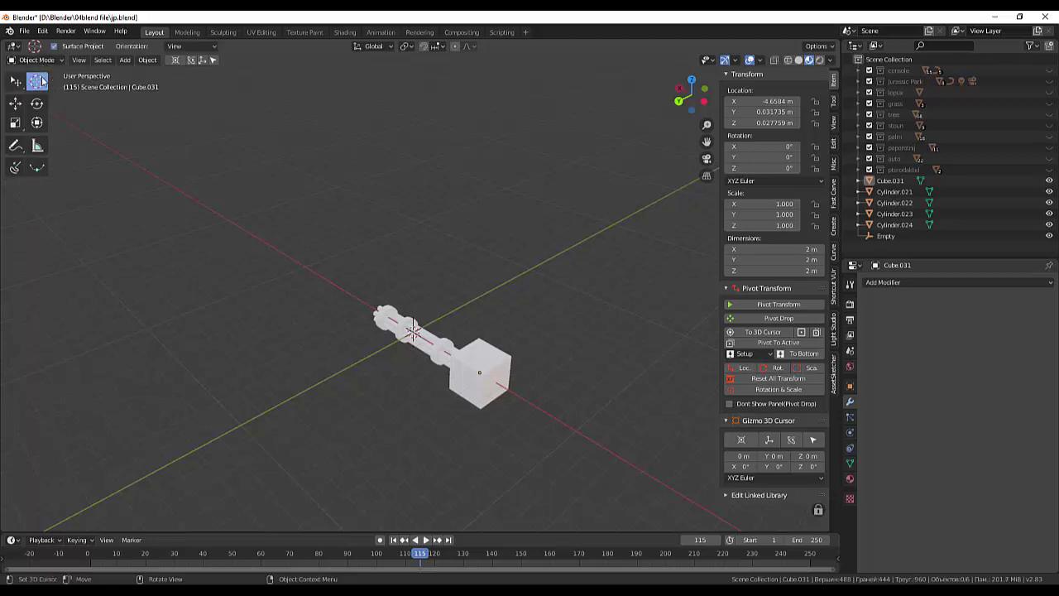
left_click(16, 83)
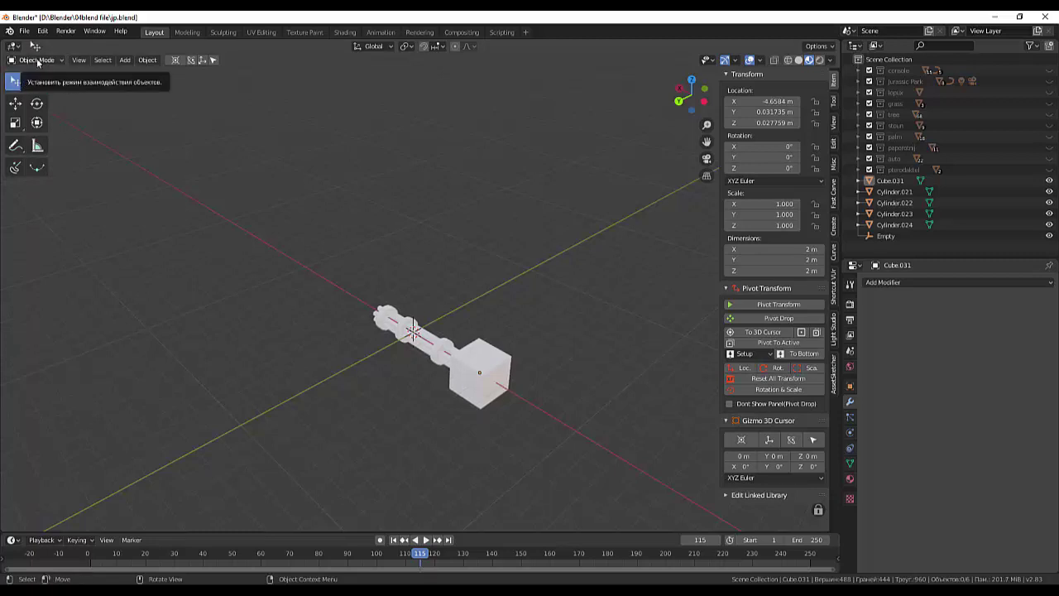
Enter Edit Mode on the cube and select its end face.
left_click(37, 62)
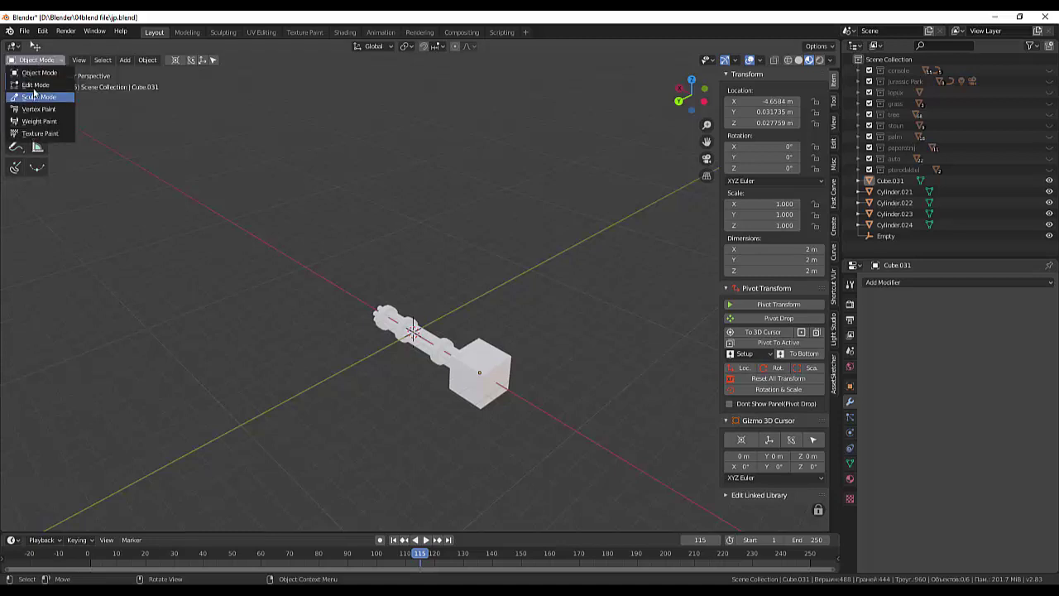
left_click(36, 88)
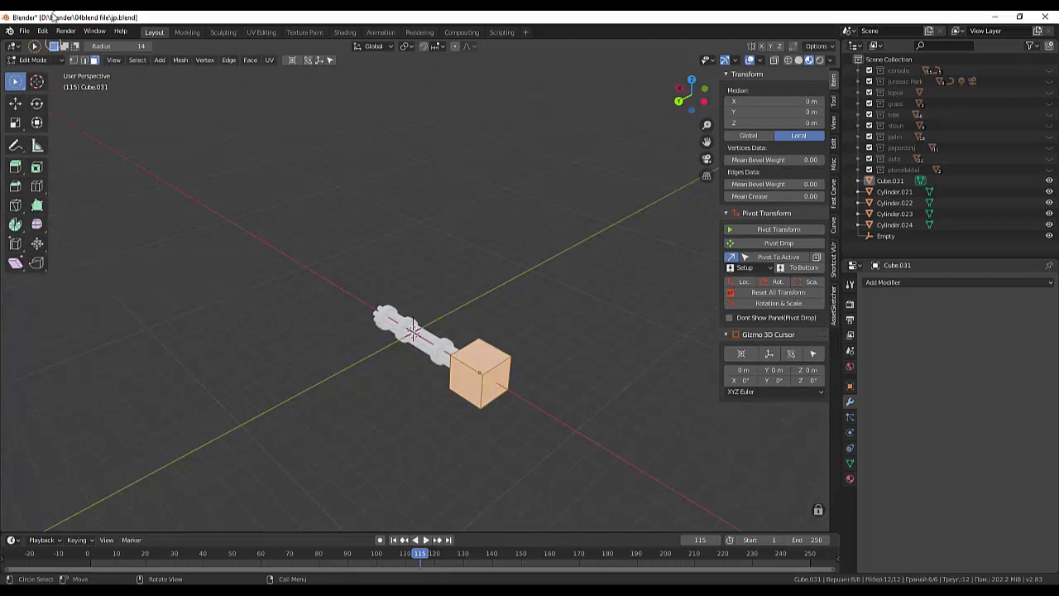
left_click(29, 60)
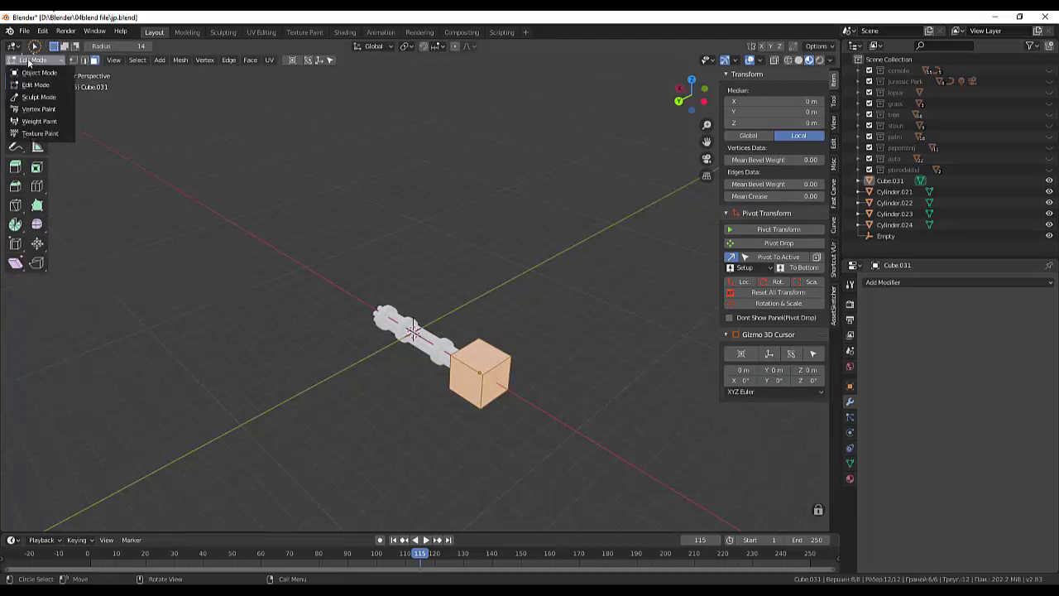
left_click(29, 60)
key("c")
left_click(492, 381)
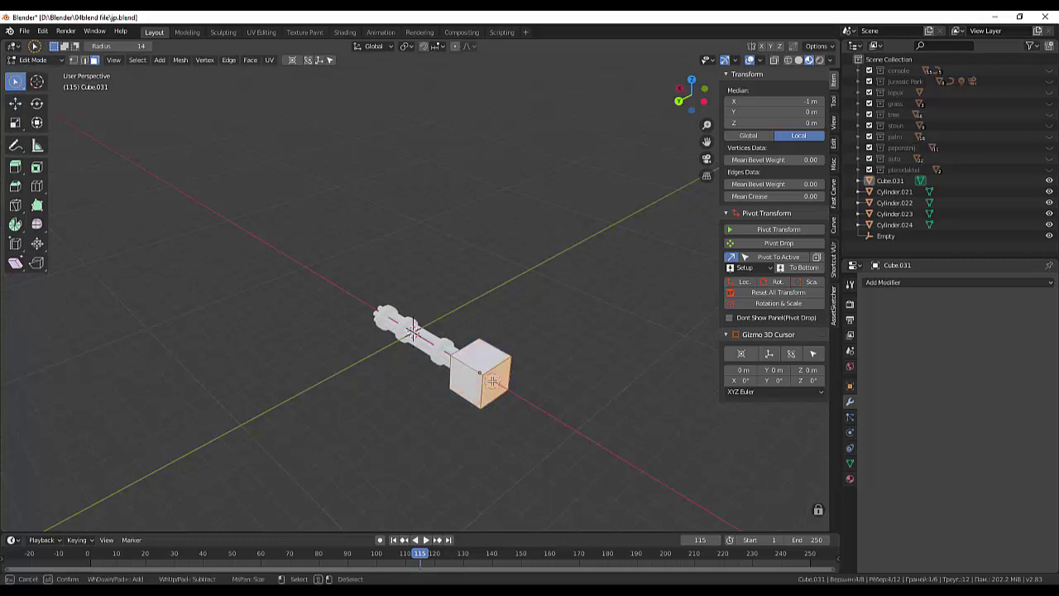
key("Escape")
mouse_move(551, 397)
middle_mouse_down()
mouse_move(581, 395)
mouse_move(598, 346)
middle_mouse_up()
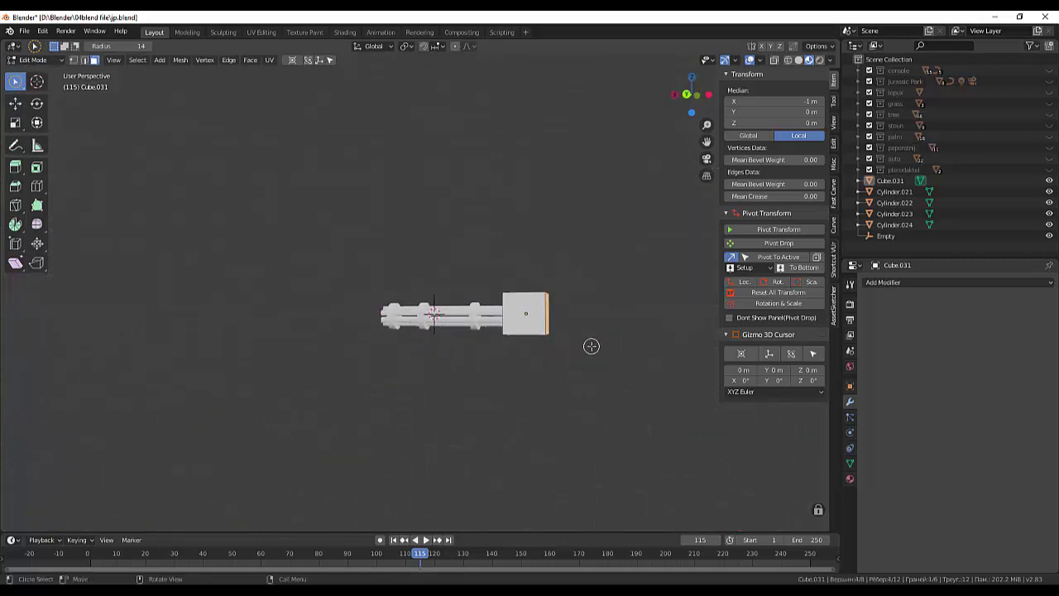
Lengthen the receiver box by moving its end face along X.
key("g")
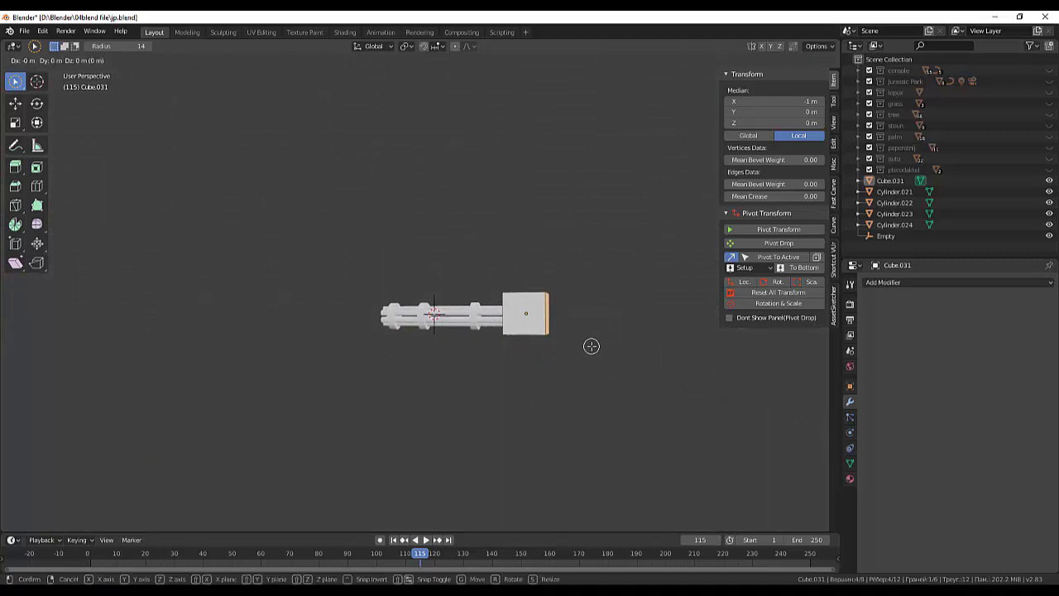
key("x")
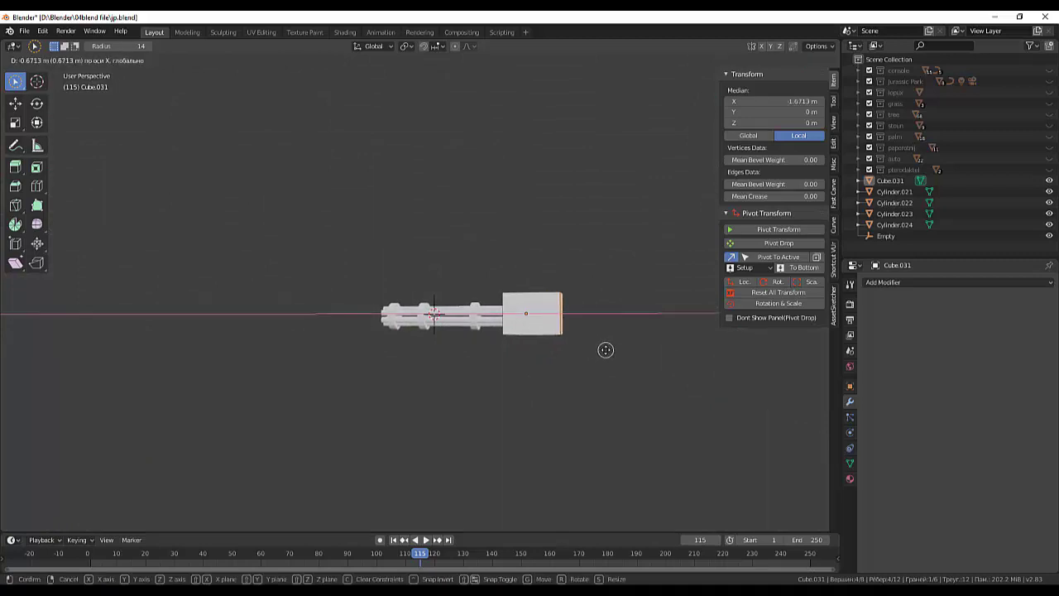
left_click(606, 350)
mouse_move(603, 349)
middle_mouse_down()
mouse_move(638, 408)
mouse_move(558, 435)
mouse_move(551, 362)
mouse_move(563, 356)
mouse_move(546, 325)
mouse_move(634, 355)
middle_mouse_up()
Select the box's two side faces and scale them along Y to about 0.753.
left_click(630, 356, "shift")
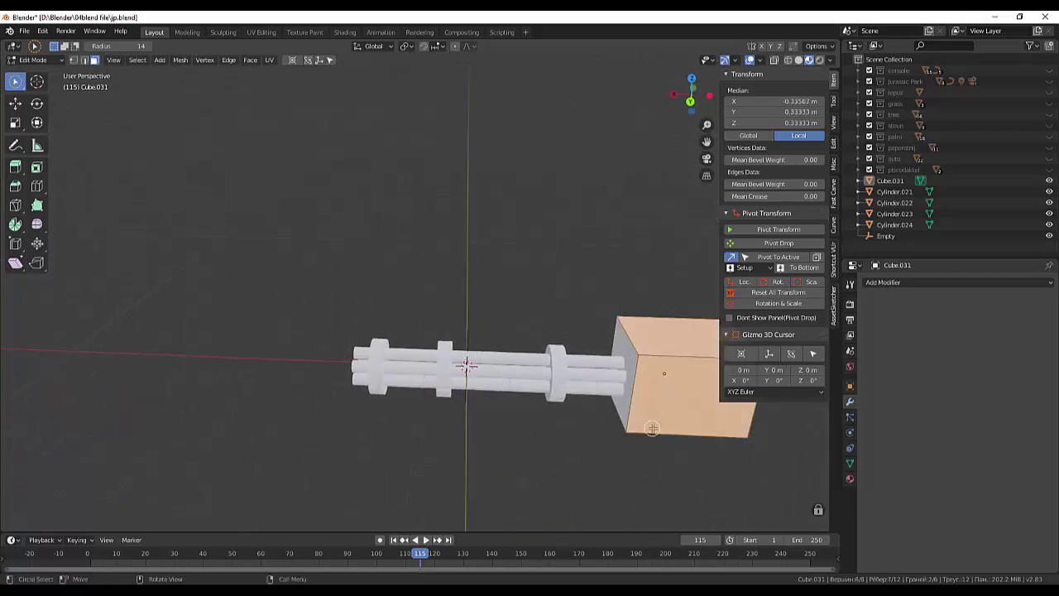
mouse_move(651, 428)
middle_mouse_down()
mouse_move(781, 456)
mouse_move(667, 409)
middle_mouse_up()
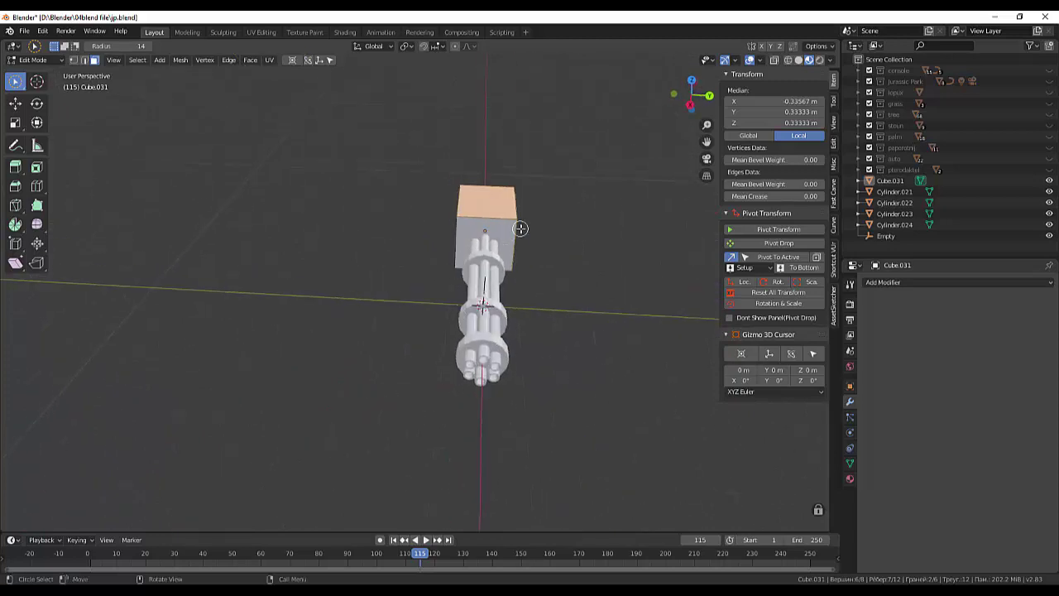
mouse_move(520, 228)
middle_mouse_down()
mouse_move(561, 260)
mouse_move(567, 240)
mouse_move(373, 218)
middle_mouse_up()
left_click(361, 222)
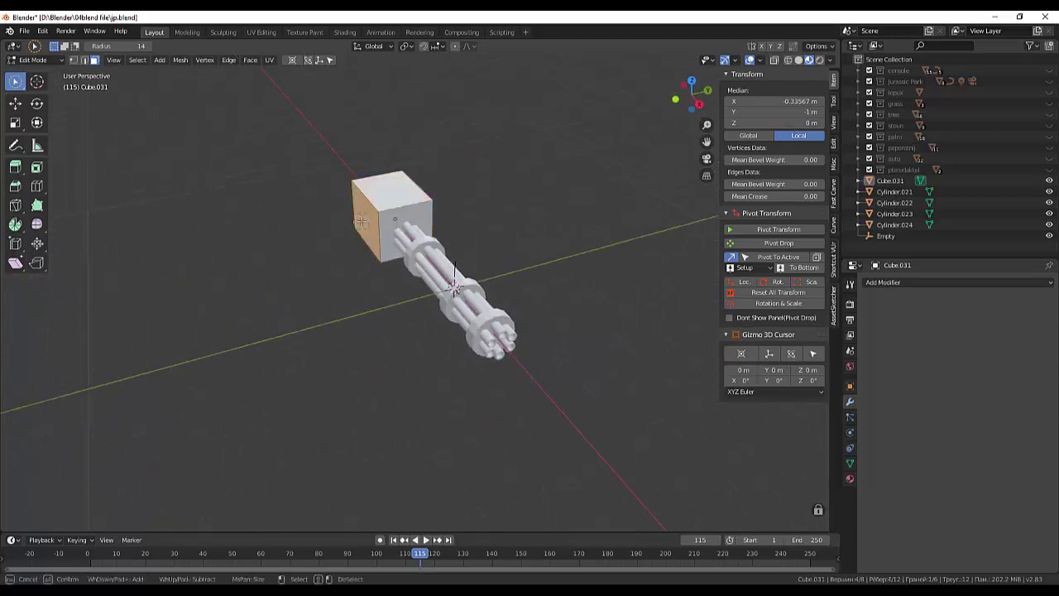
right_click(362, 222)
mouse_move(501, 215)
middle_mouse_down()
mouse_move(444, 212)
mouse_move(634, 265)
middle_mouse_up()
left_click(565, 245, "shift")
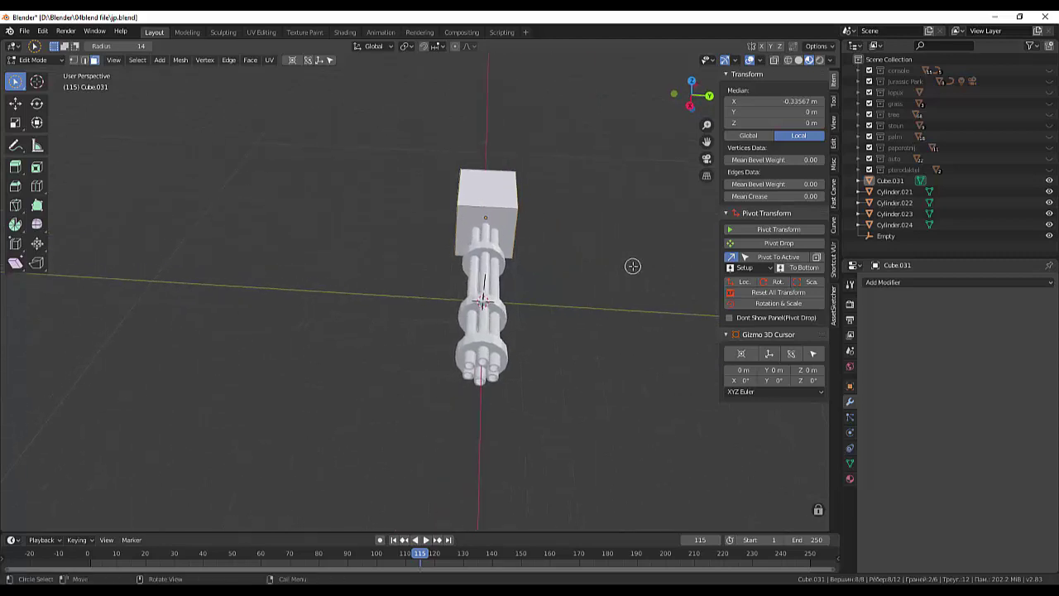
key("s")
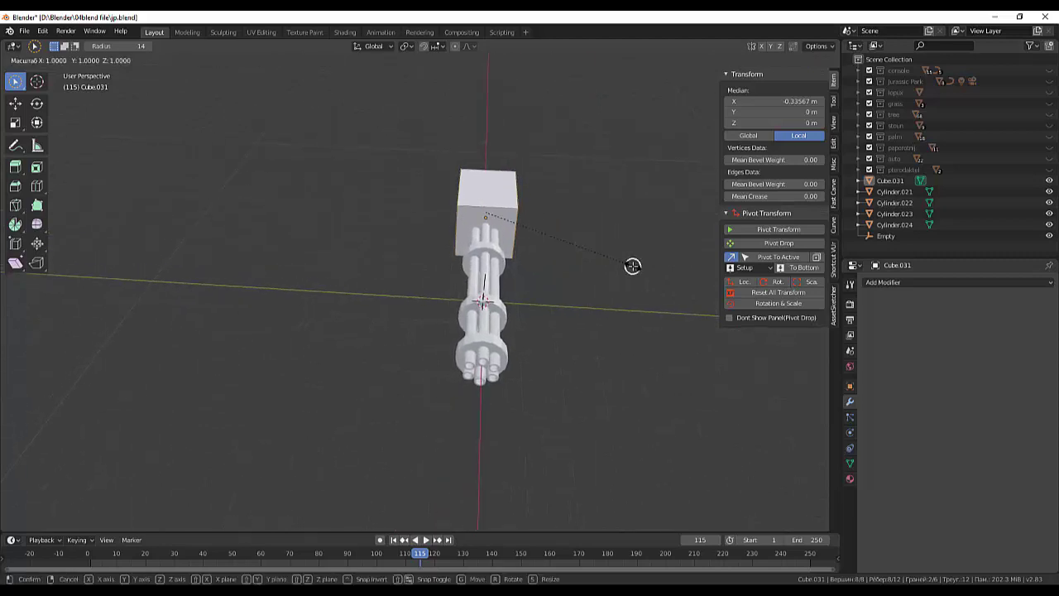
key("y")
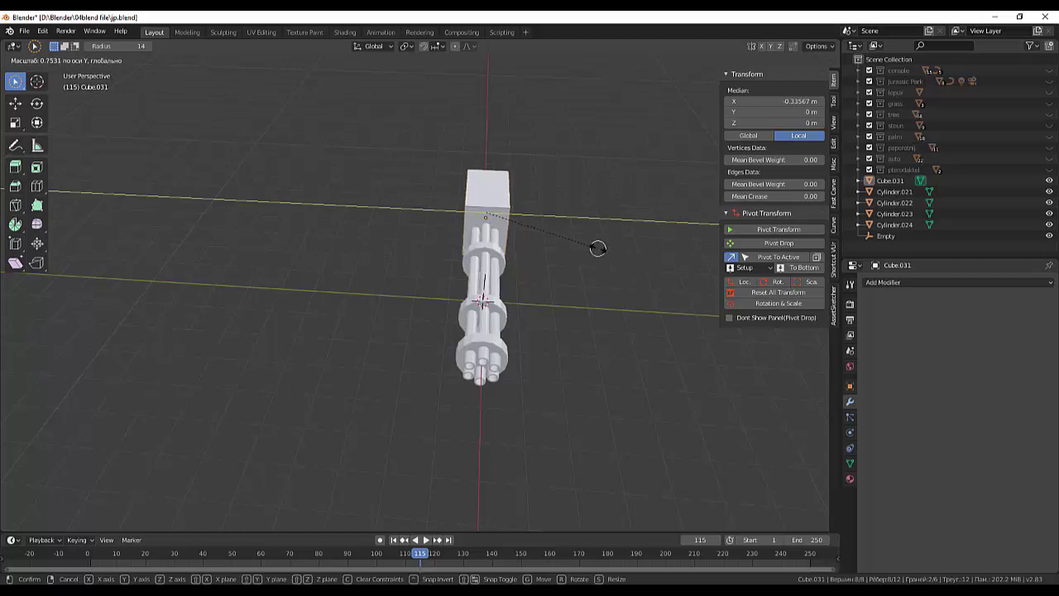
left_click(605, 252)
Clear the selection and select the box's front face.
left_click(598, 260)
mouse_move(598, 259)
middle_mouse_down()
mouse_move(569, 263)
mouse_move(489, 222)
middle_mouse_up()
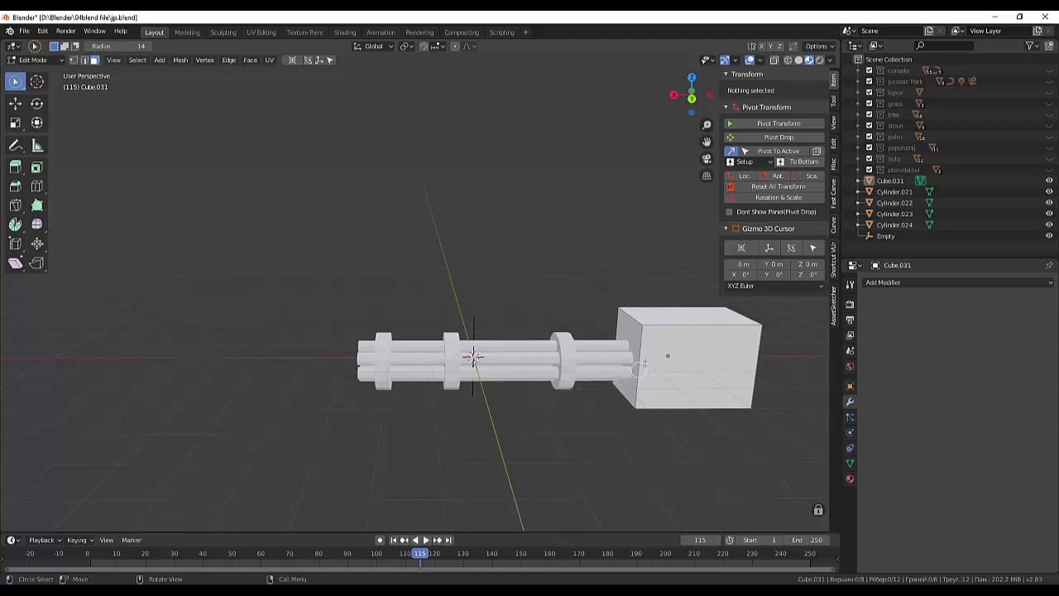
left_click(689, 332)
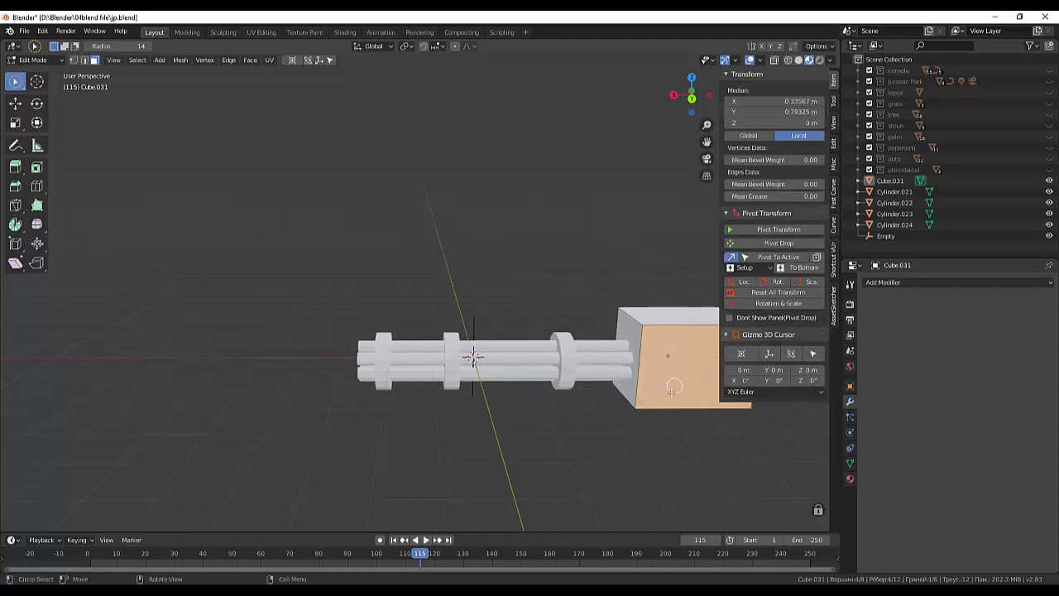
scroll(637, 387, "down", 3)
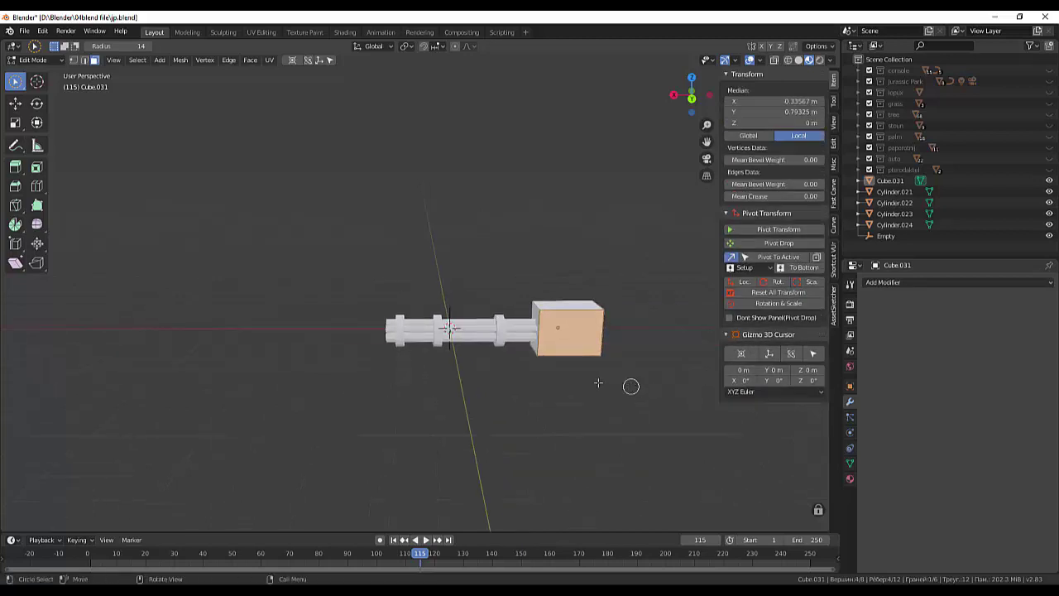
Add a vertical edge loop across the receiver box with a loop cut.
left_click(564, 331)
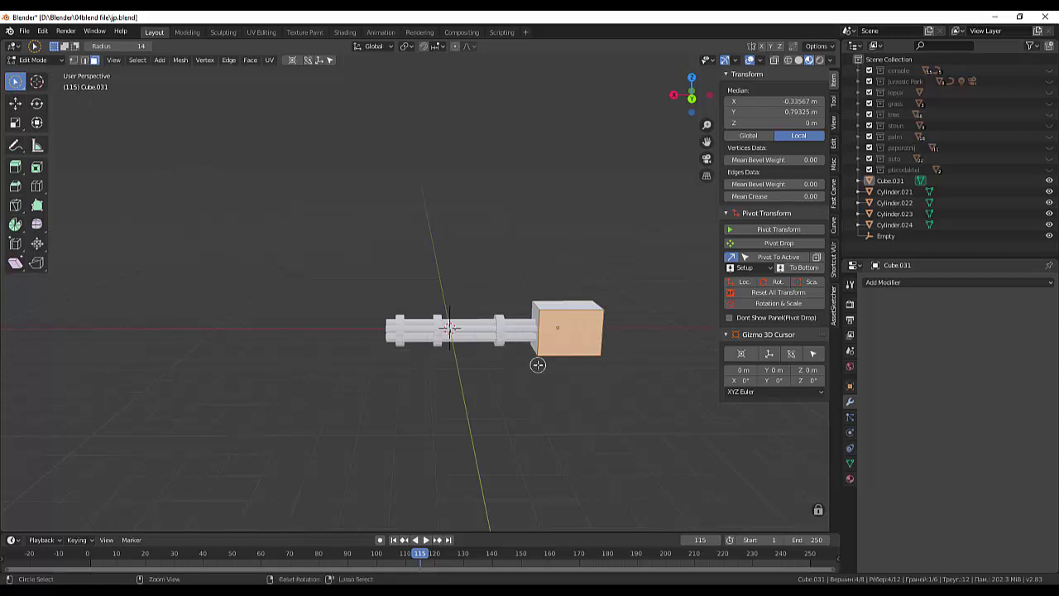
key("ctrl+r")
left_click(559, 324)
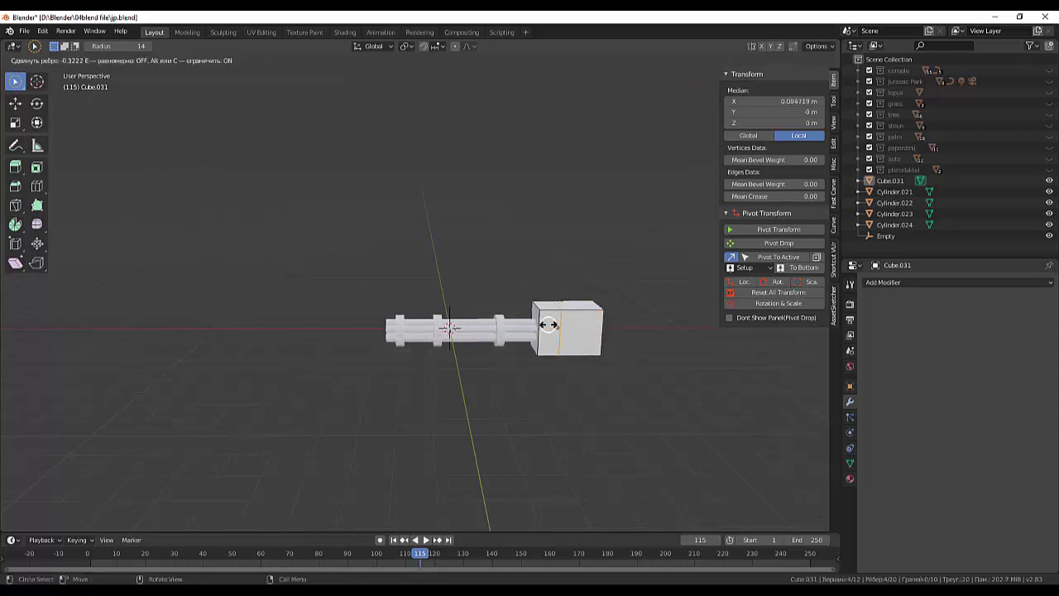
left_click(547, 324)
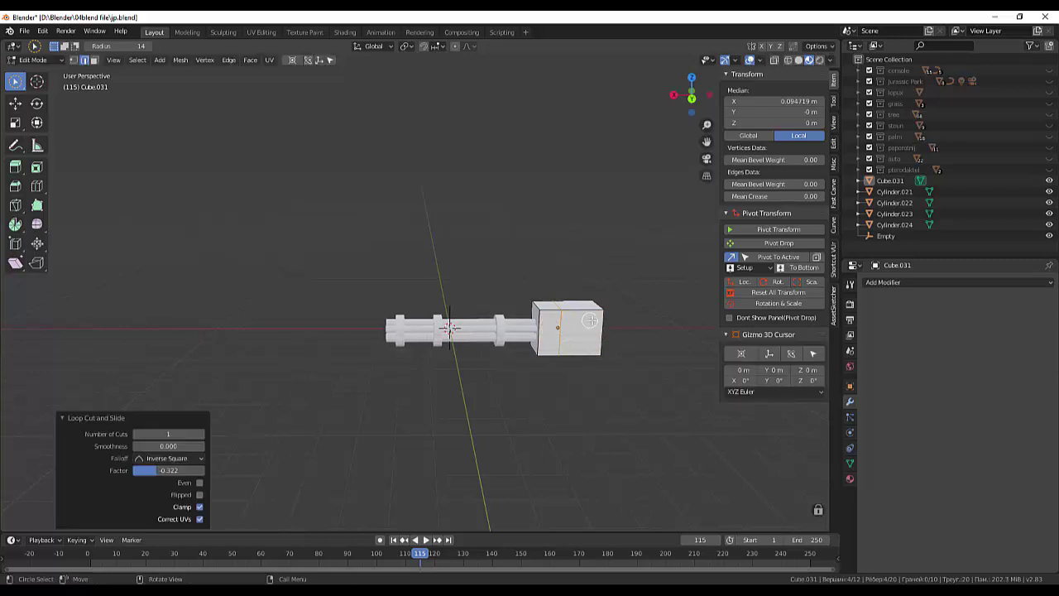
Add a second, horizontal loop cut slid near the box's top, factor −0.438.
key("c")
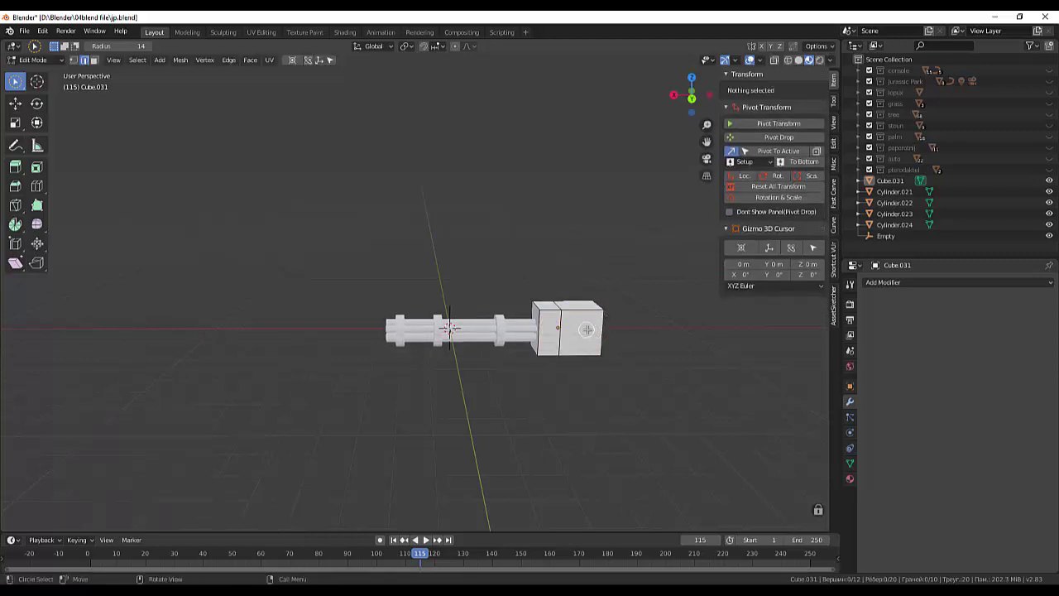
left_click(602, 325)
right_click(602, 325)
key("ctrl")
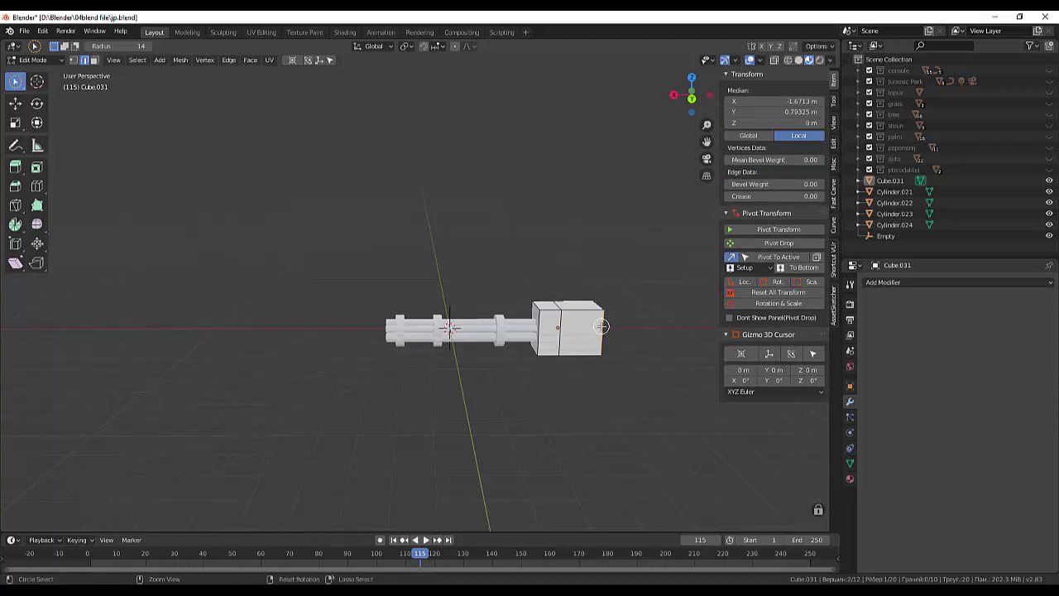
key("ctrl+r")
left_click(602, 325)
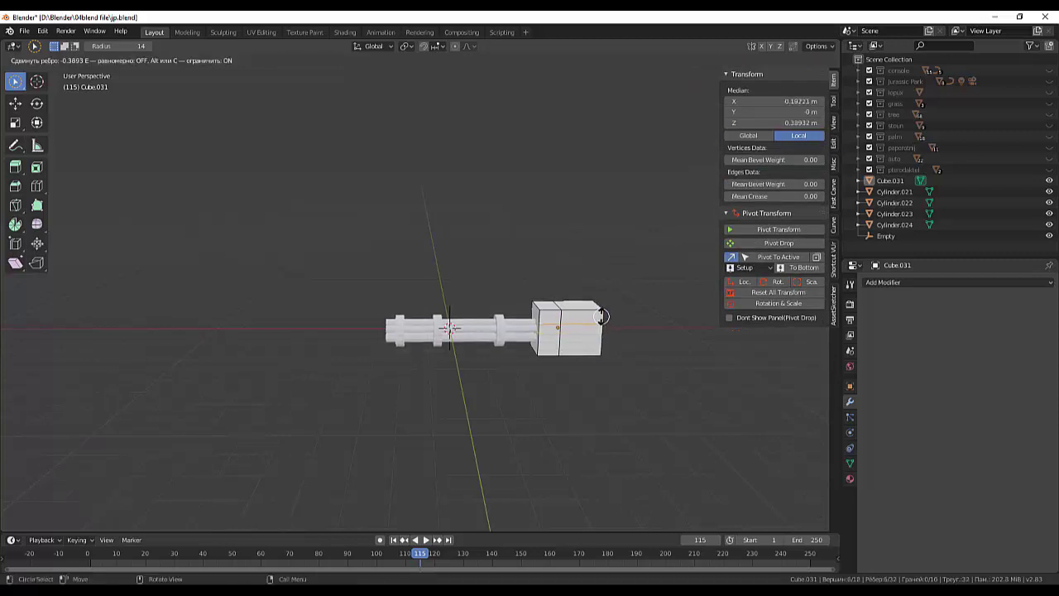
left_click(602, 316)
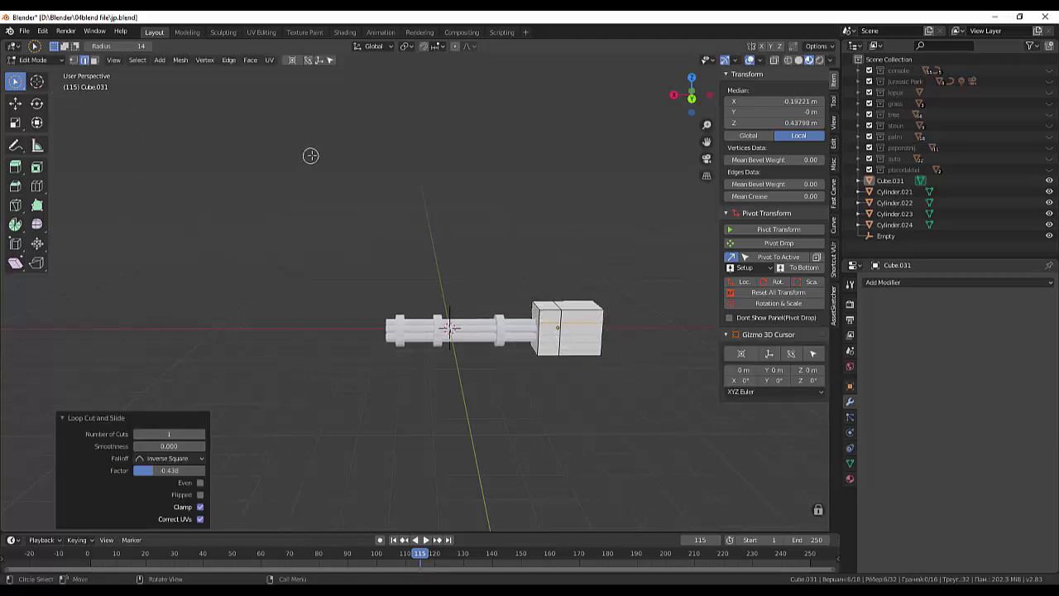
key("KP_3")
In front view with X-ray on, select the receiver's top corner vertices nearest the barrels.
key("KP_1")
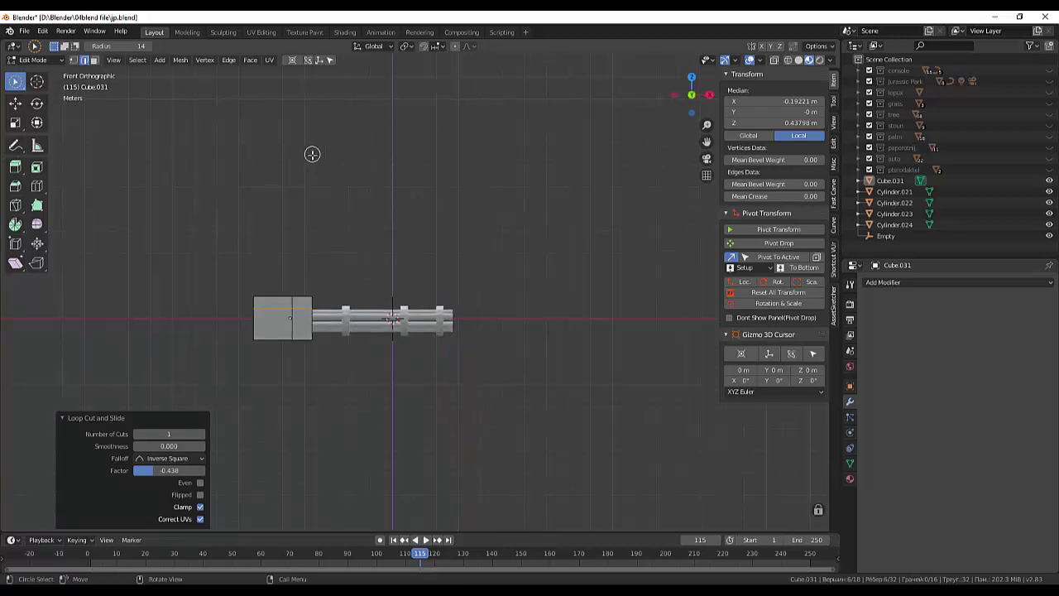
scroll(314, 302, "up", 2)
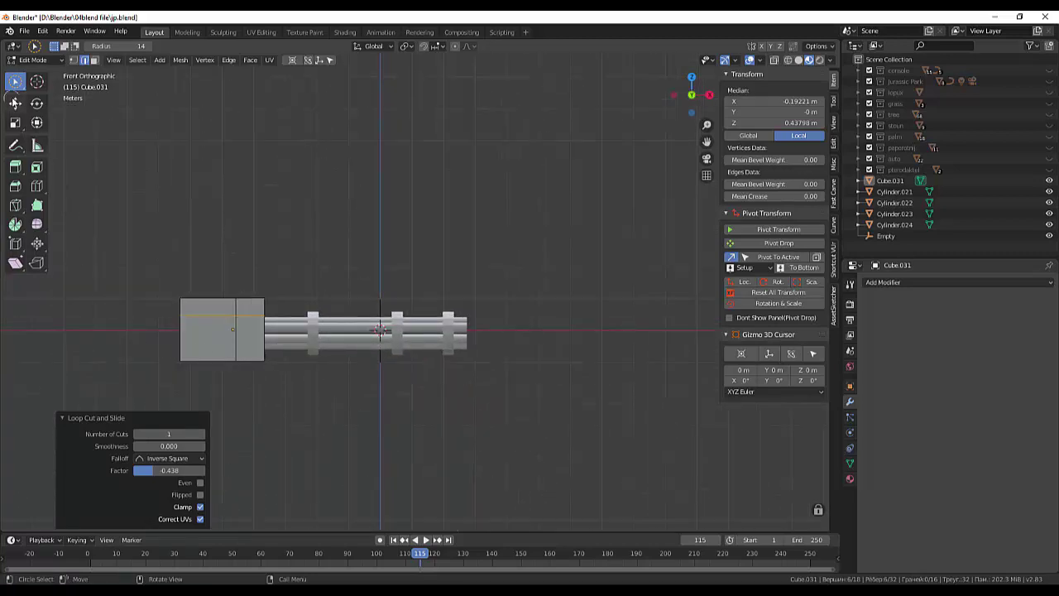
left_click(33, 59)
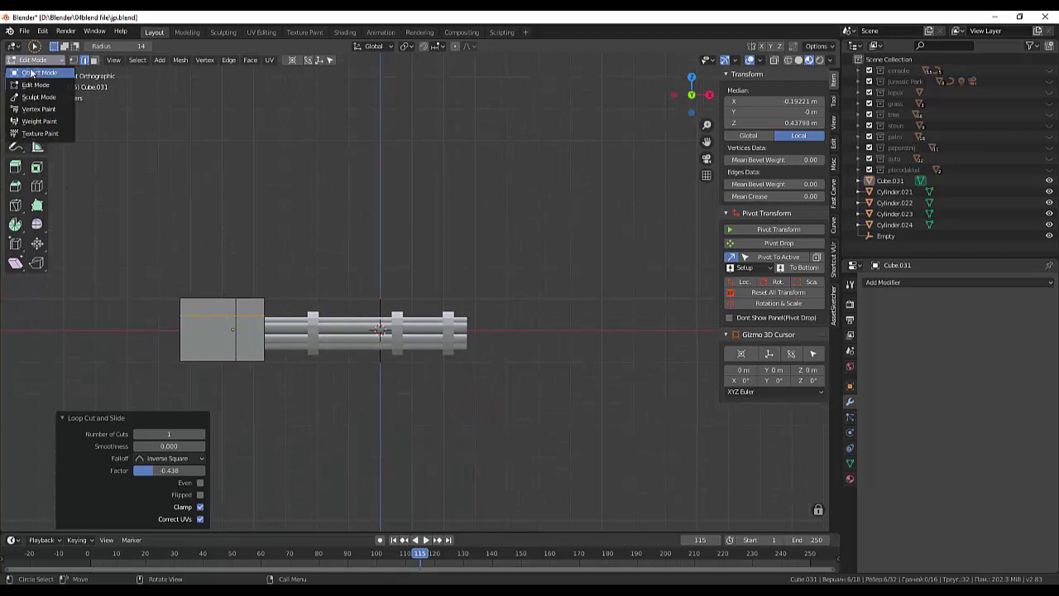
left_click(263, 299)
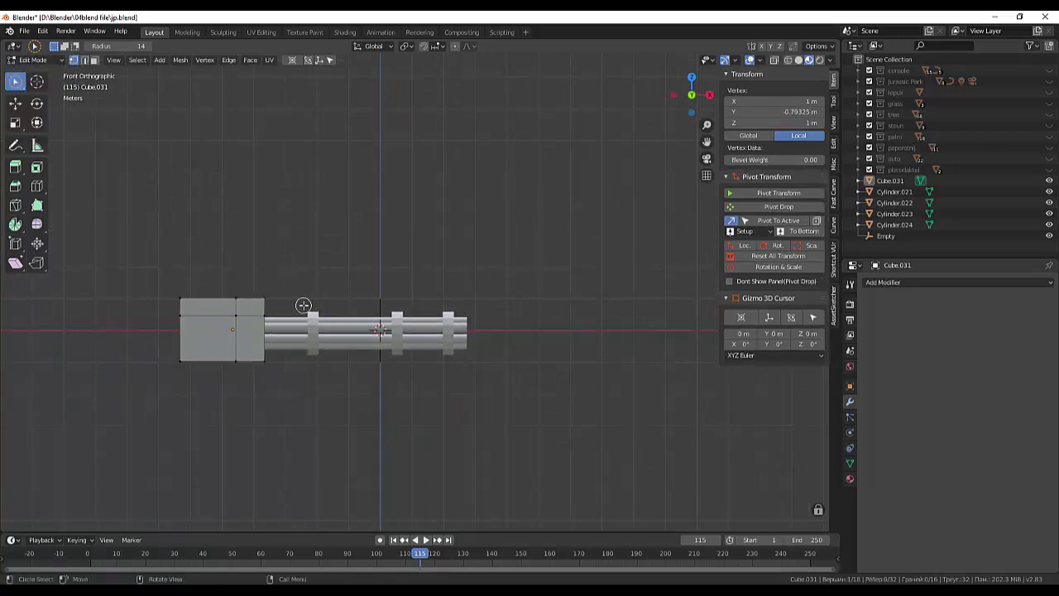
left_click(787, 64)
key("c")
left_click(269, 295)
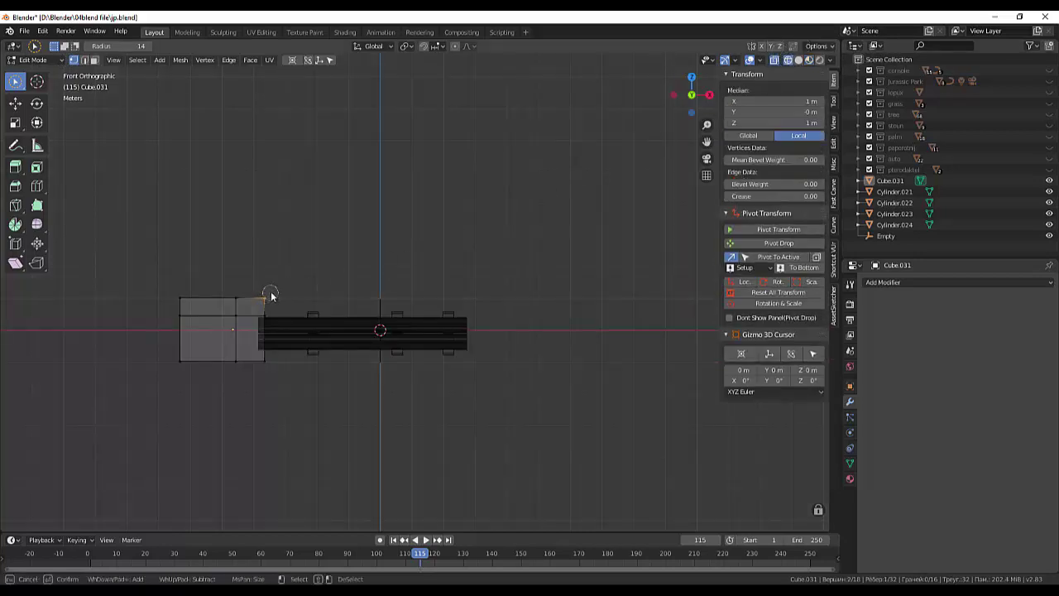
right_click(271, 295)
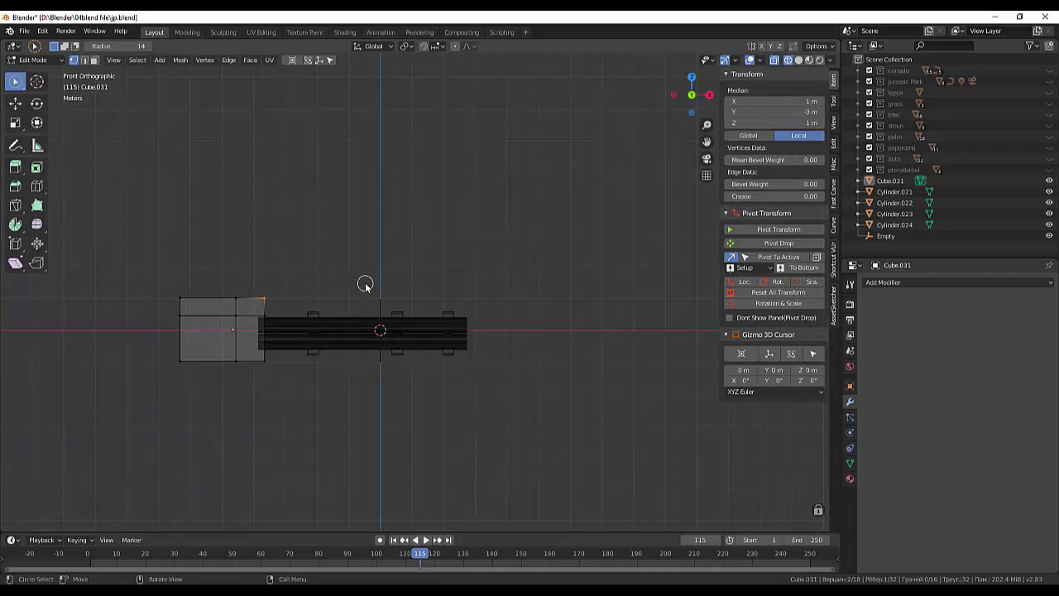
Move the top corner vertices back along X to slope the receiver's front.
key("g")
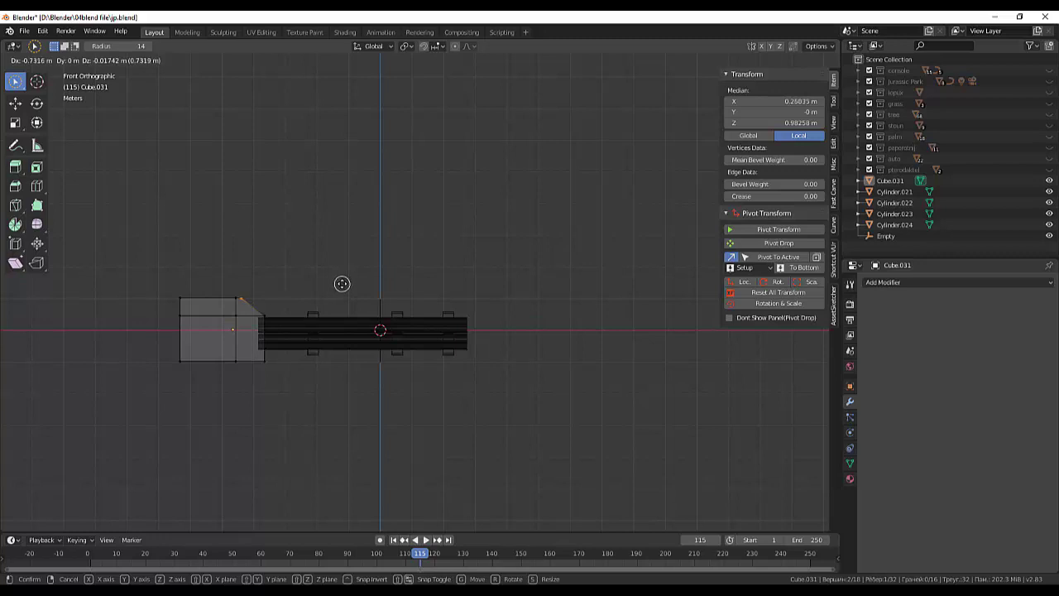
key("x")
left_click(344, 283)
right_click(346, 285)
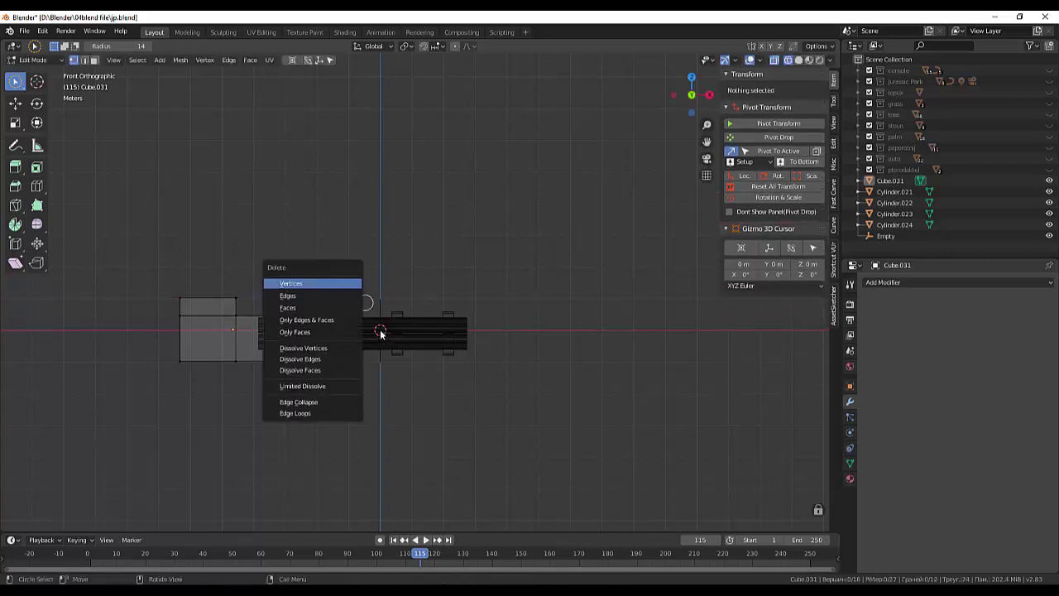
key("ctrl+z")
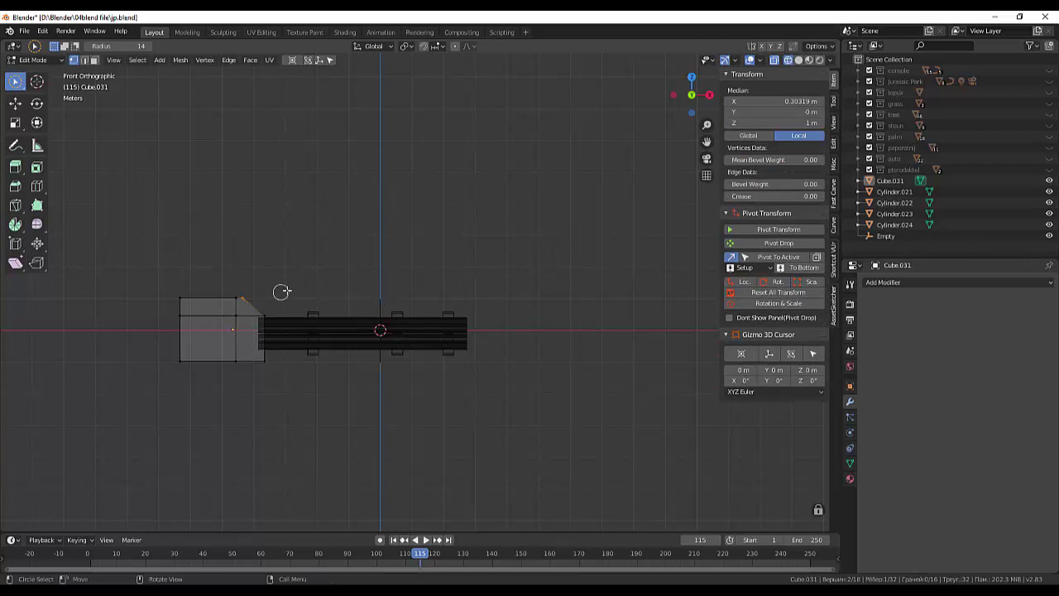
key("g")
key("x")
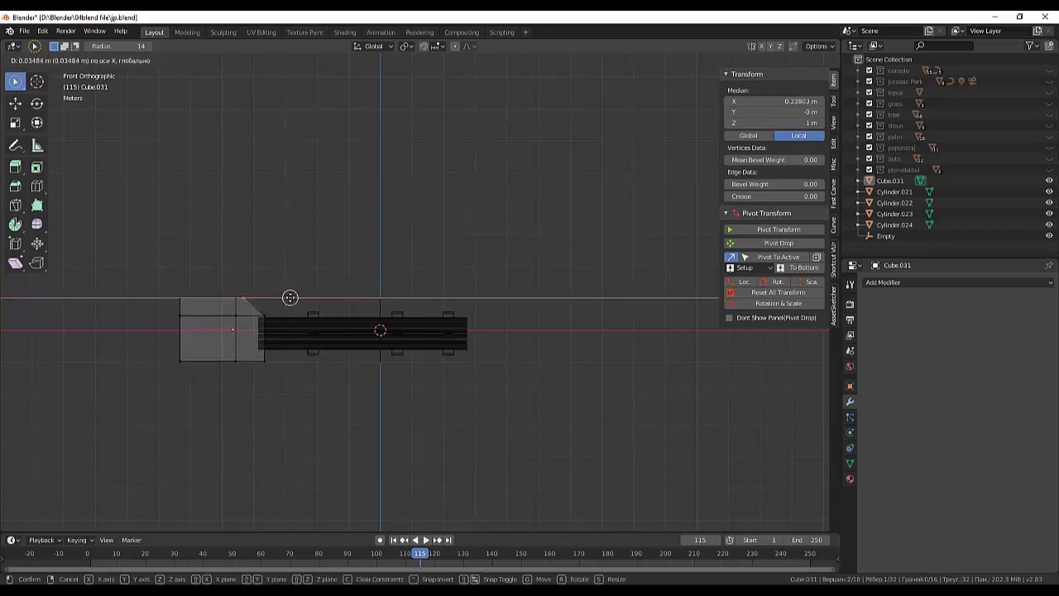
left_click(288, 296)
left_click(293, 437)
mouse_move(447, 349)
middle_mouse_down()
mouse_move(367, 437)
mouse_move(288, 326)
mouse_move(267, 321)
mouse_move(546, 406)
mouse_move(494, 466)
mouse_move(456, 489)
mouse_move(488, 451)
middle_mouse_up()
Return to Object Mode and turn off X-ray so the model shows in solid shading.
left_click(32, 62)
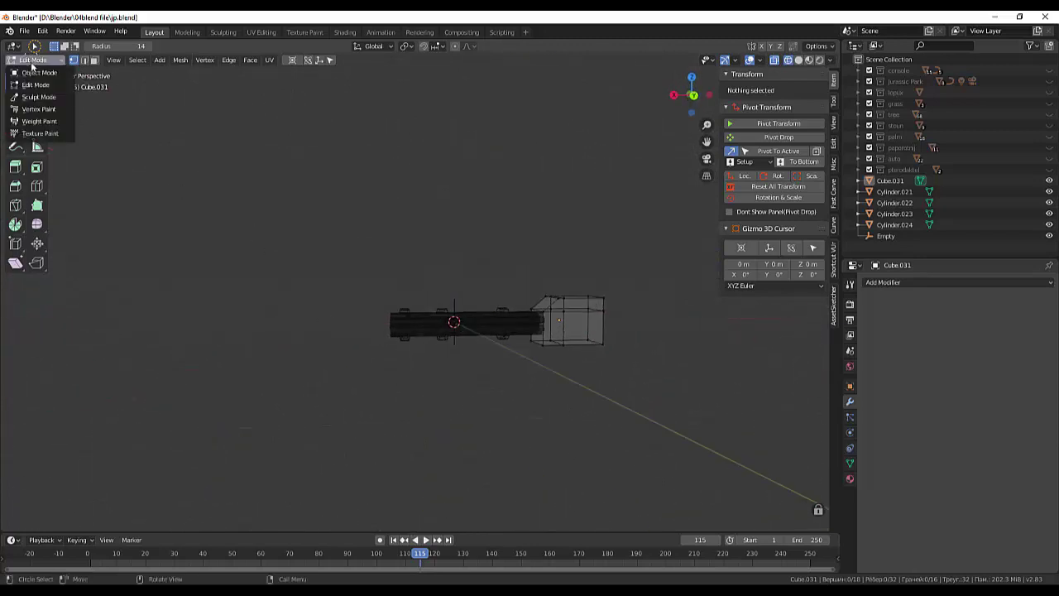
left_click(33, 72)
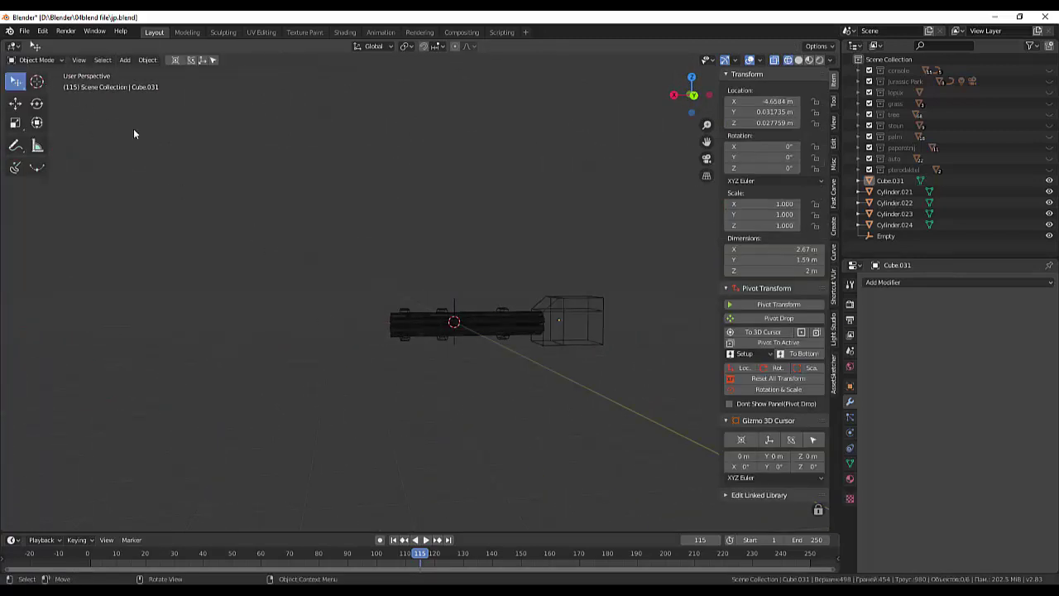
left_click(774, 62)
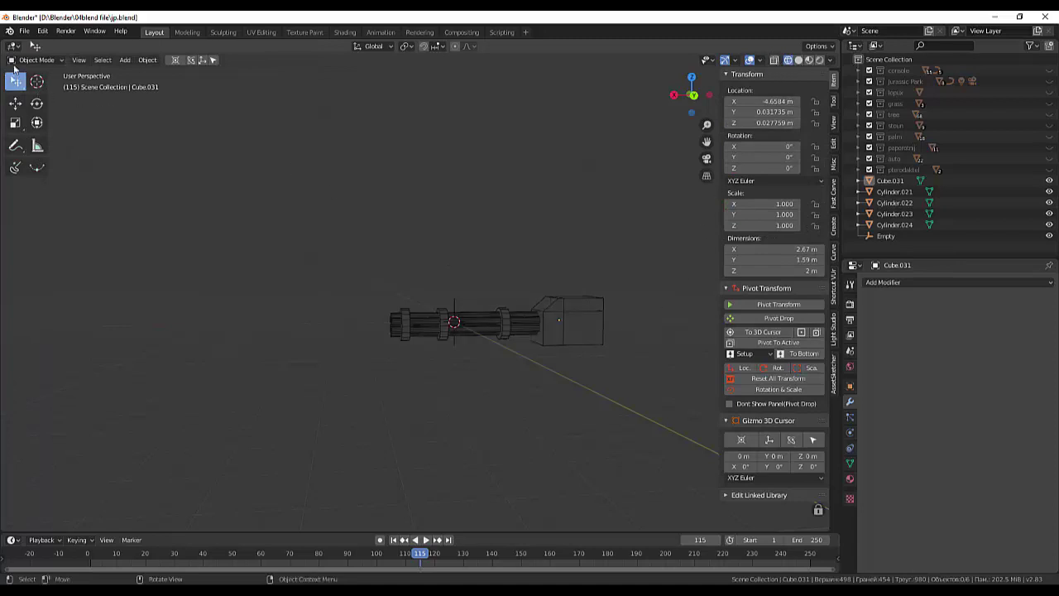
left_click(799, 61)
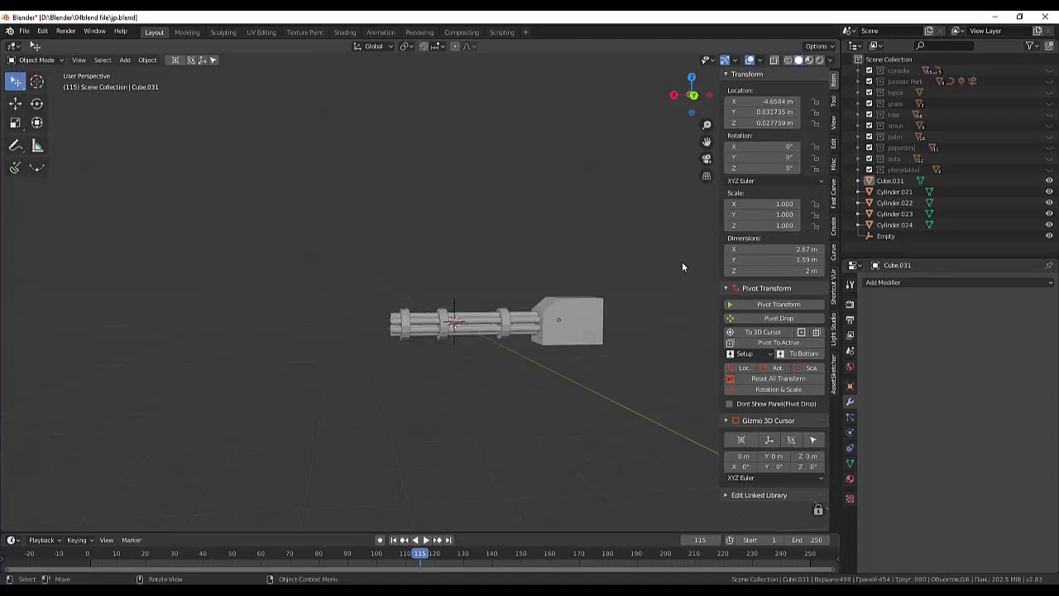
Slide collar ring Cylinder.024 along X until it sits against the receiver front.
left_click(506, 329)
middle_click_drag(517, 333, 495, 332)
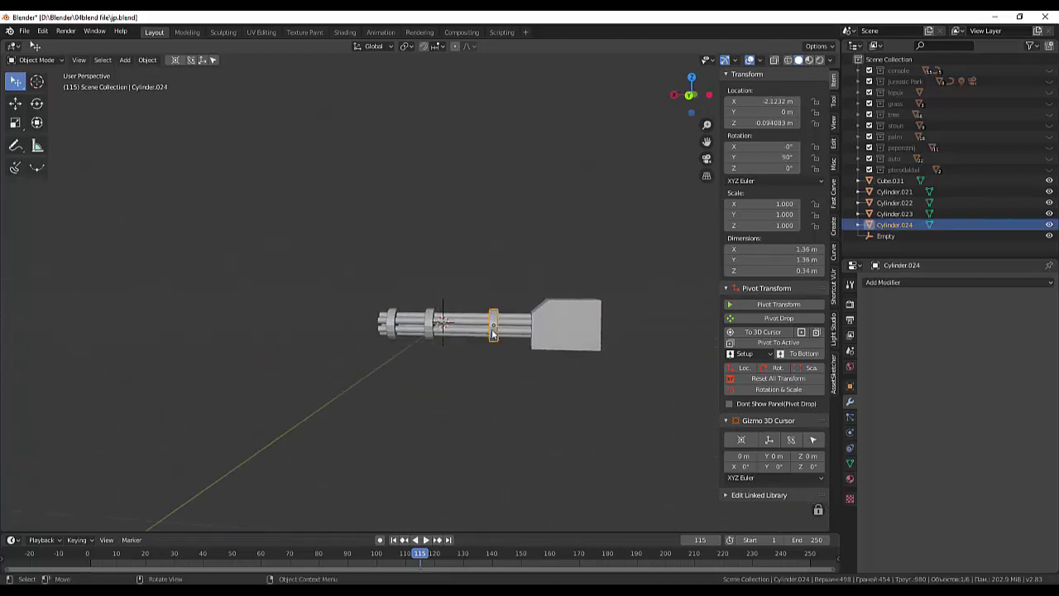
key("g")
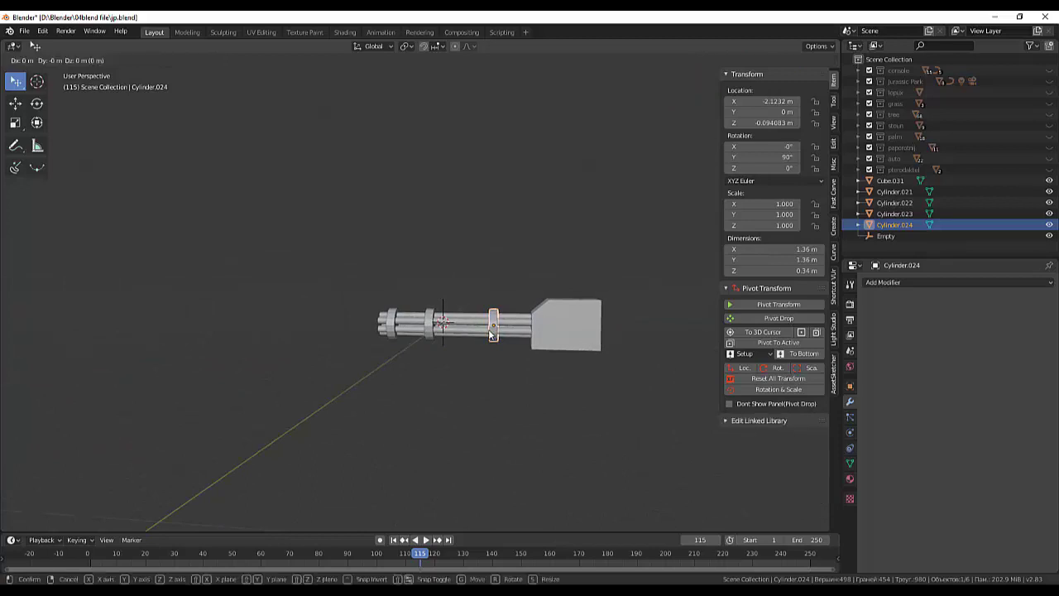
key("x")
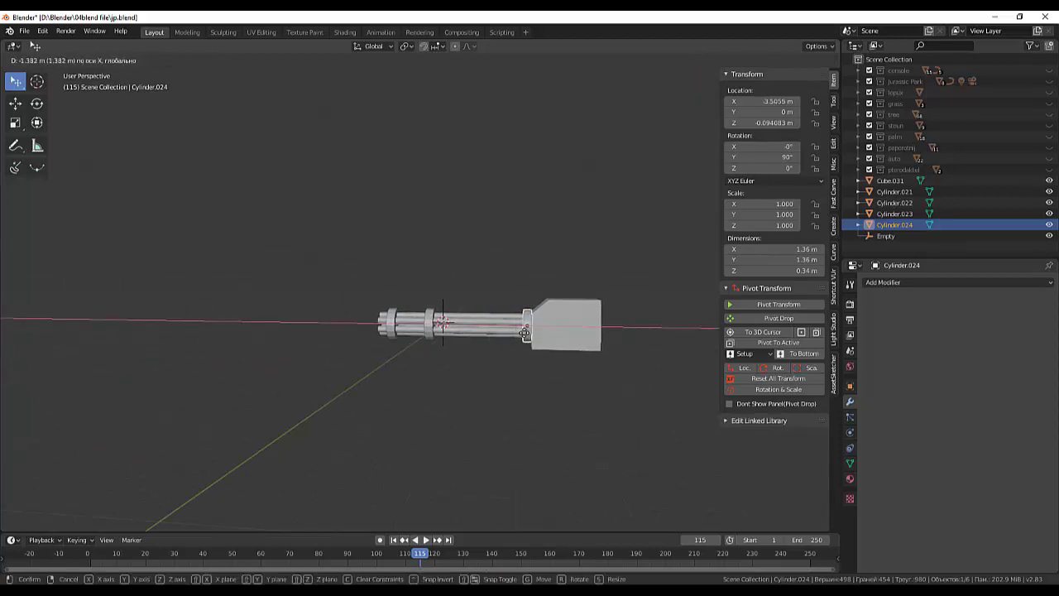
left_click(523, 332)
Duplicate collar Cylinder.022 midway along the barrels, then bring Chrome's image results forward.
mouse_move(566, 334)
middle_mouse_down()
mouse_move(604, 351)
mouse_move(436, 333)
middle_mouse_up()
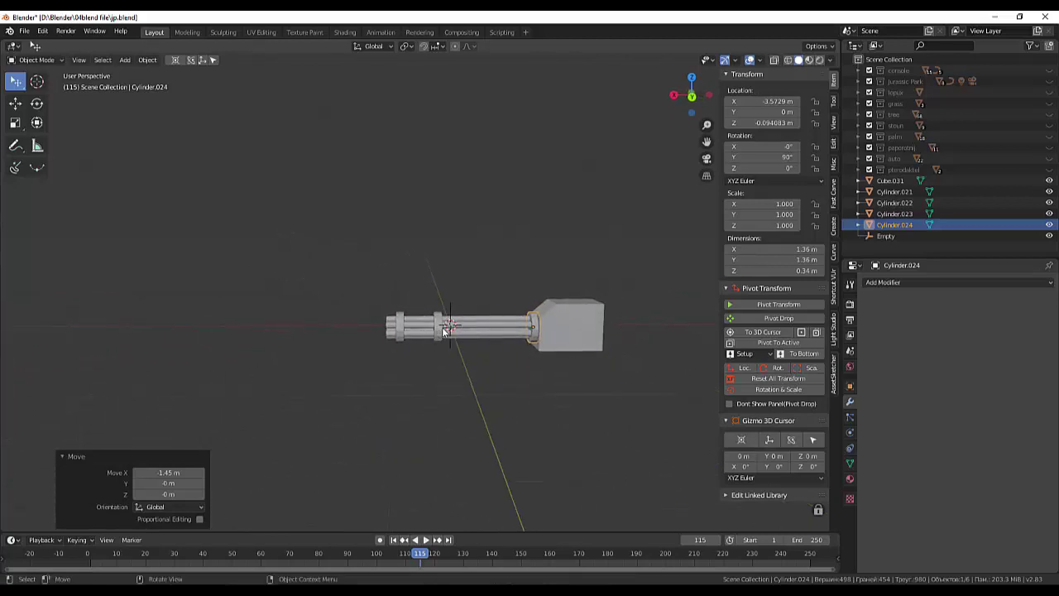
left_click(437, 336)
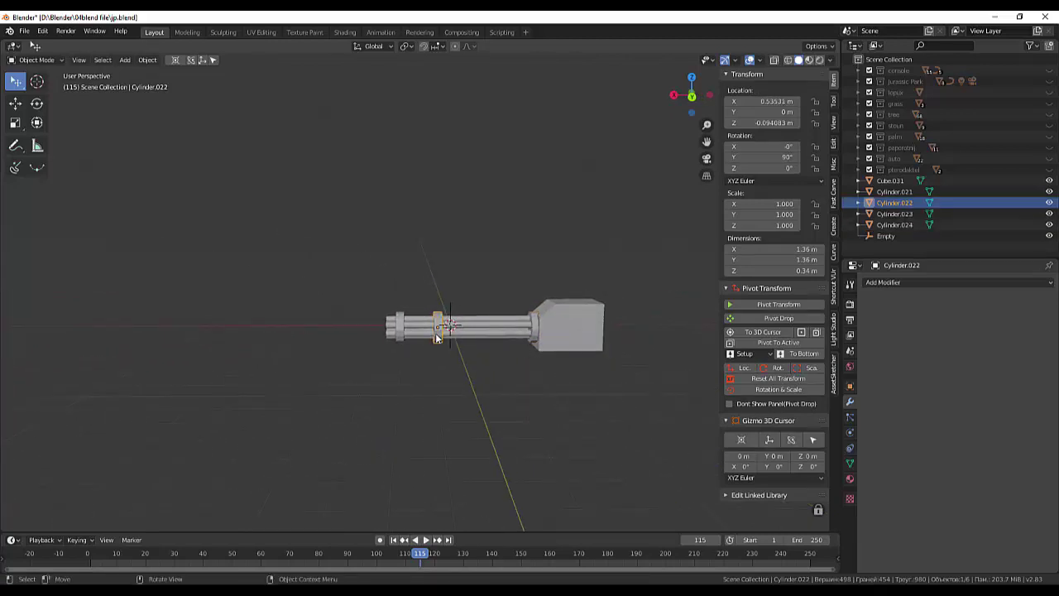
key("shift+d")
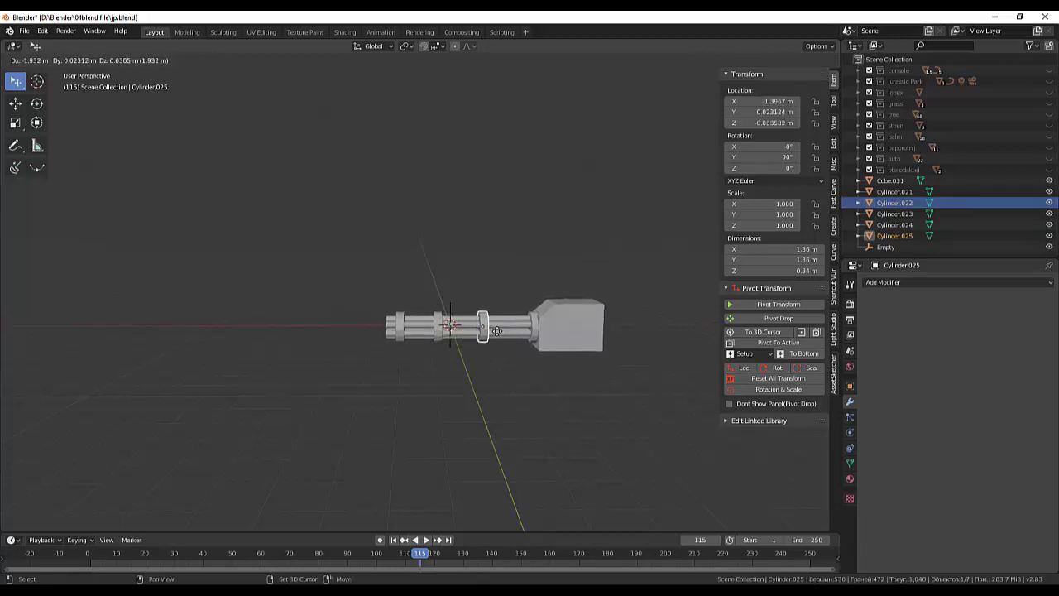
left_click(477, 328)
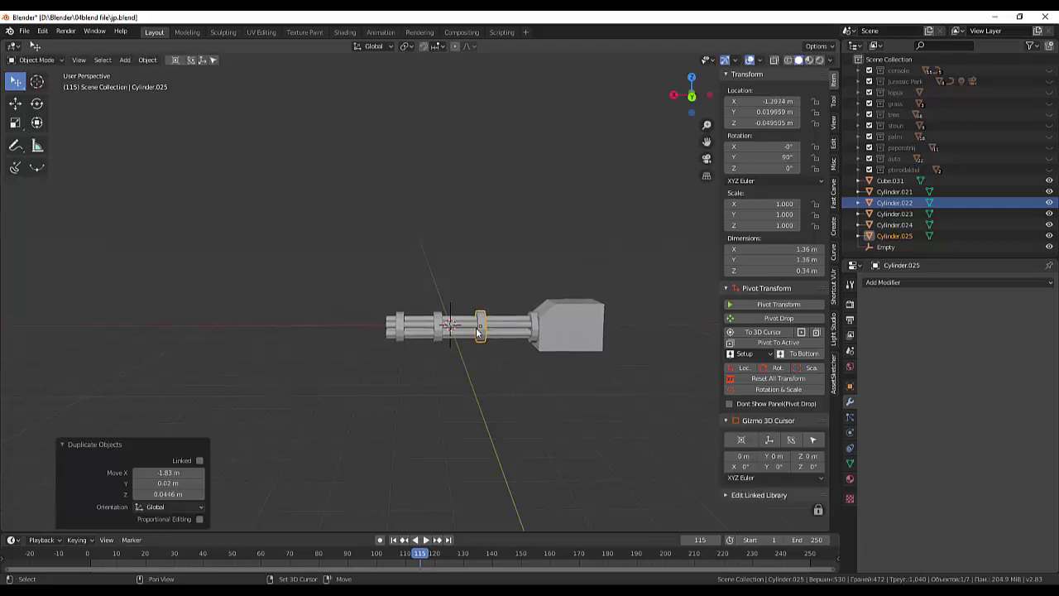
left_click(485, 380)
mouse_move(550, 372)
middle_mouse_down()
mouse_move(612, 414)
mouse_move(669, 390)
mouse_move(672, 381)
mouse_move(604, 393)
mouse_move(449, 385)
mouse_move(480, 416)
mouse_move(647, 340)
mouse_move(669, 346)
mouse_move(652, 379)
mouse_move(533, 402)
mouse_move(471, 400)
mouse_move(602, 361)
mouse_move(570, 370)
mouse_move(554, 322)
mouse_move(578, 339)
middle_mouse_up()
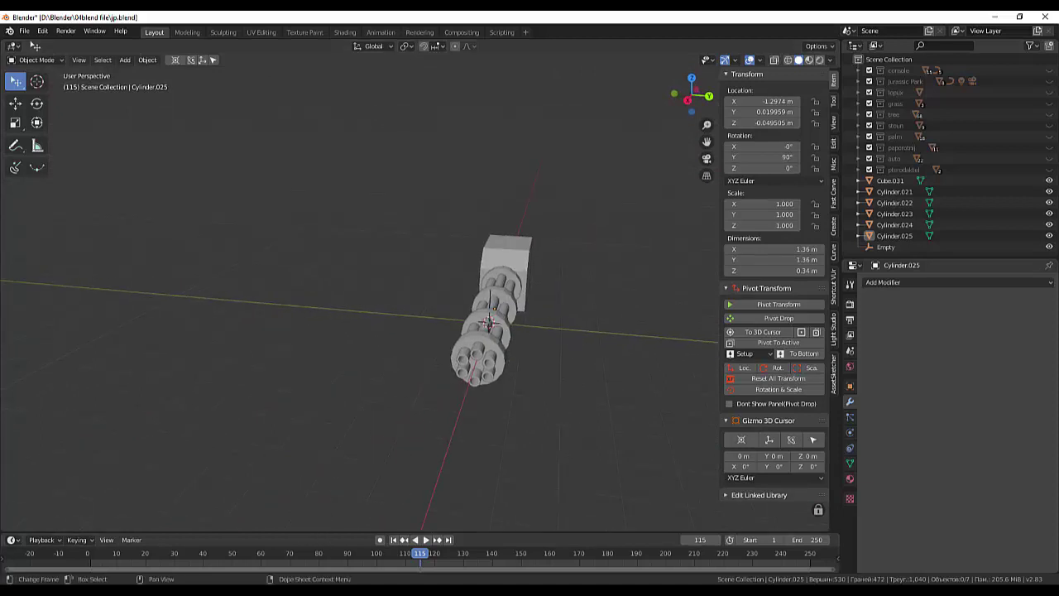
left_click(340, 550)
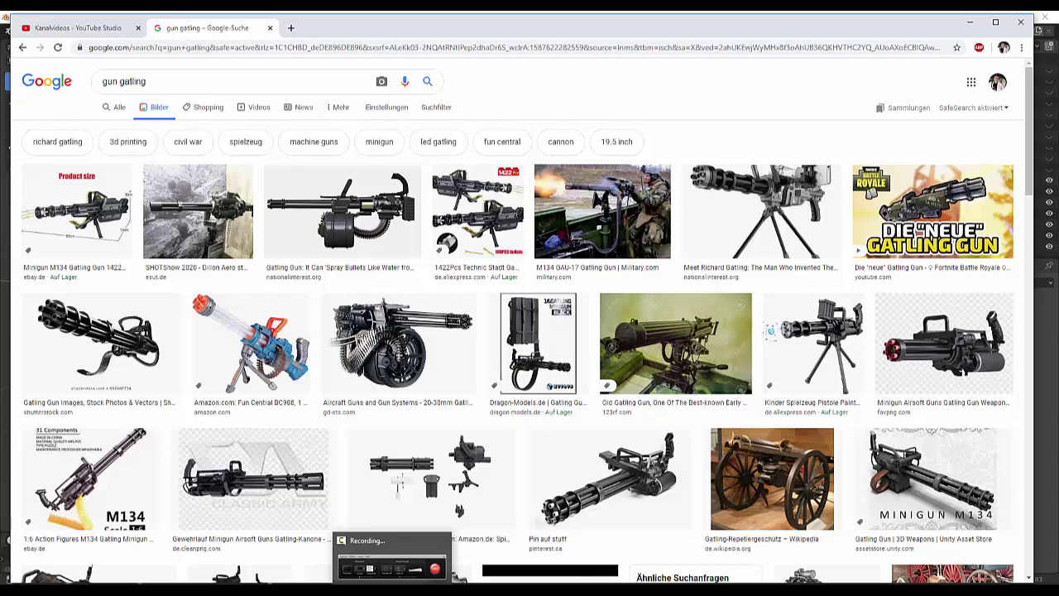
Preview the M.S.G Weapon and Pin auf stuff gatling photos, then return to Blender.
left_click(430, 478)
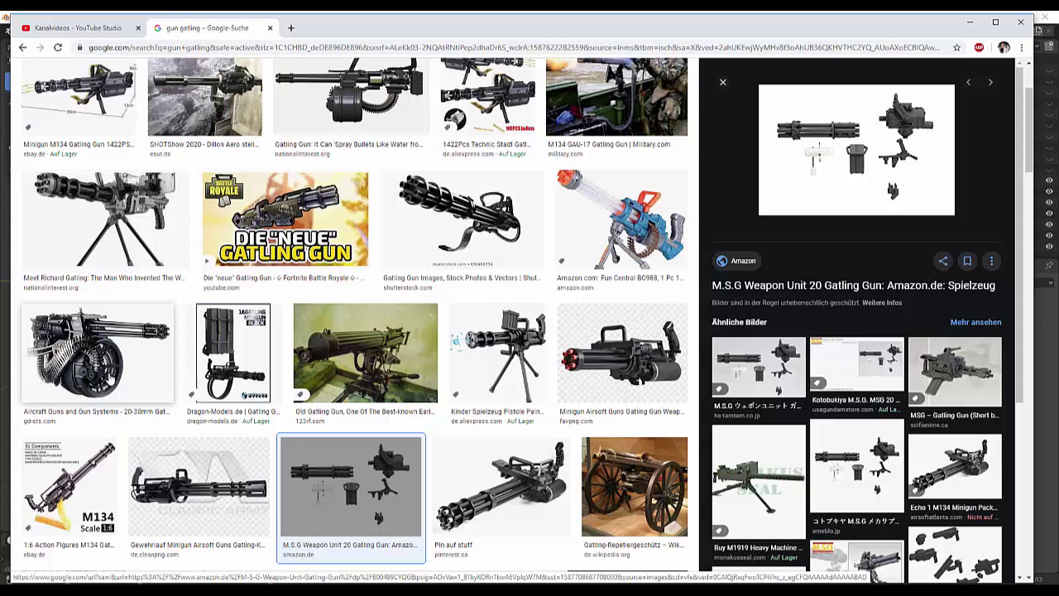
left_click(523, 478)
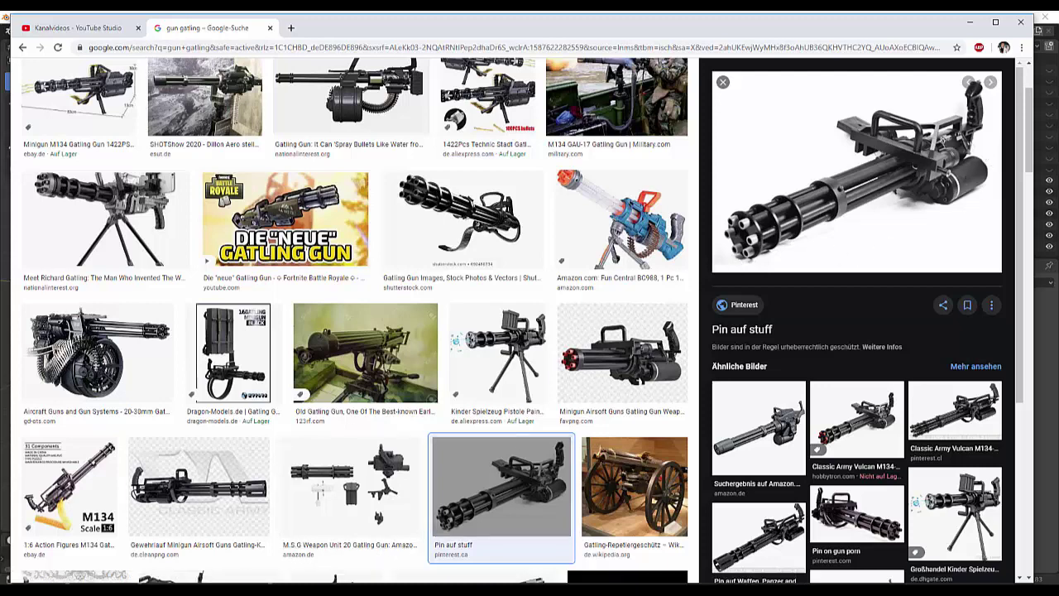
key("alt+Tab")
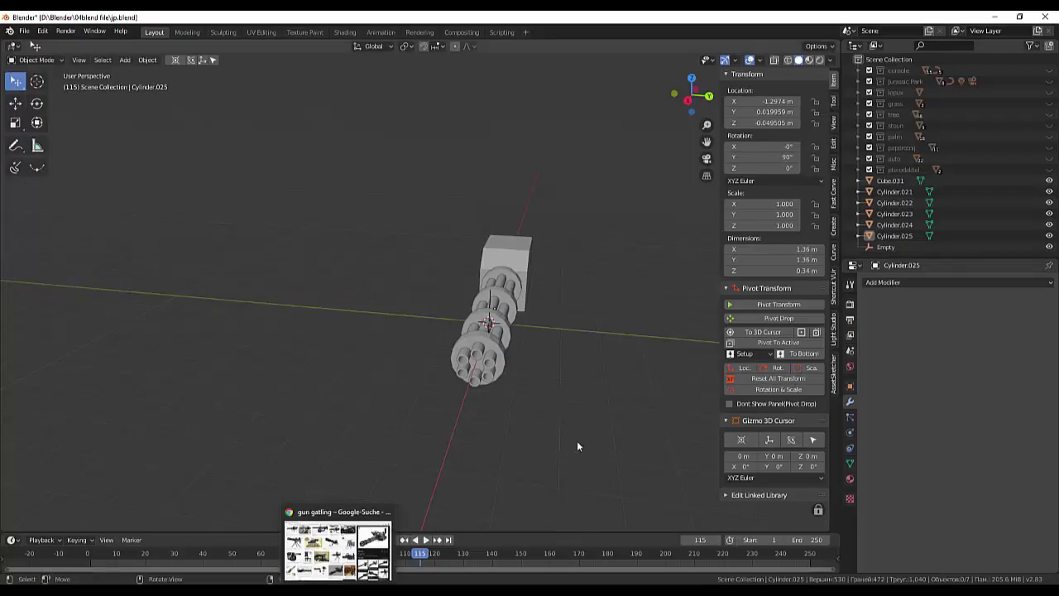
Put box receiver Cube.031 in Edit Mode and select its sloped front edge's two vertices.
mouse_move(565, 405)
middle_mouse_down()
mouse_move(441, 399)
mouse_move(573, 402)
mouse_move(648, 364)
middle_mouse_up()
left_click(668, 356)
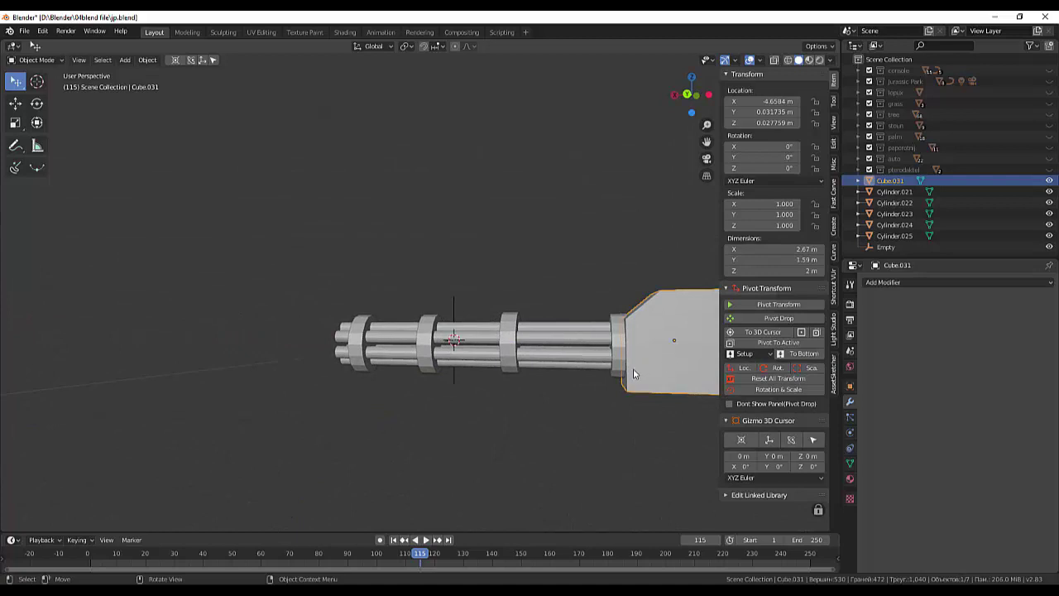
left_click(33, 59)
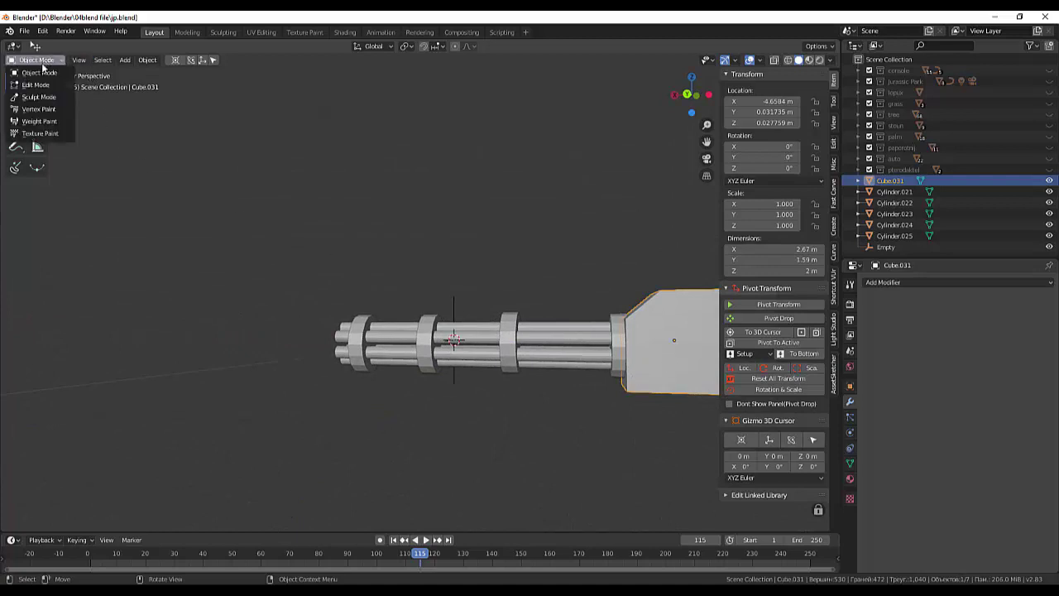
left_click(33, 86)
middle_click_drag(628, 323, 645, 347)
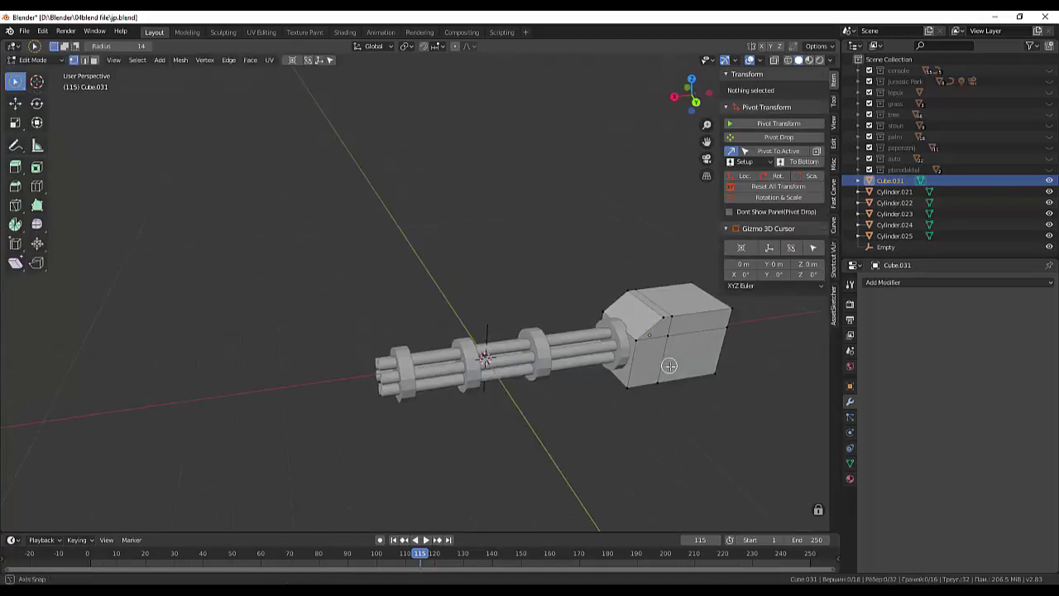
key("c")
left_click(637, 337)
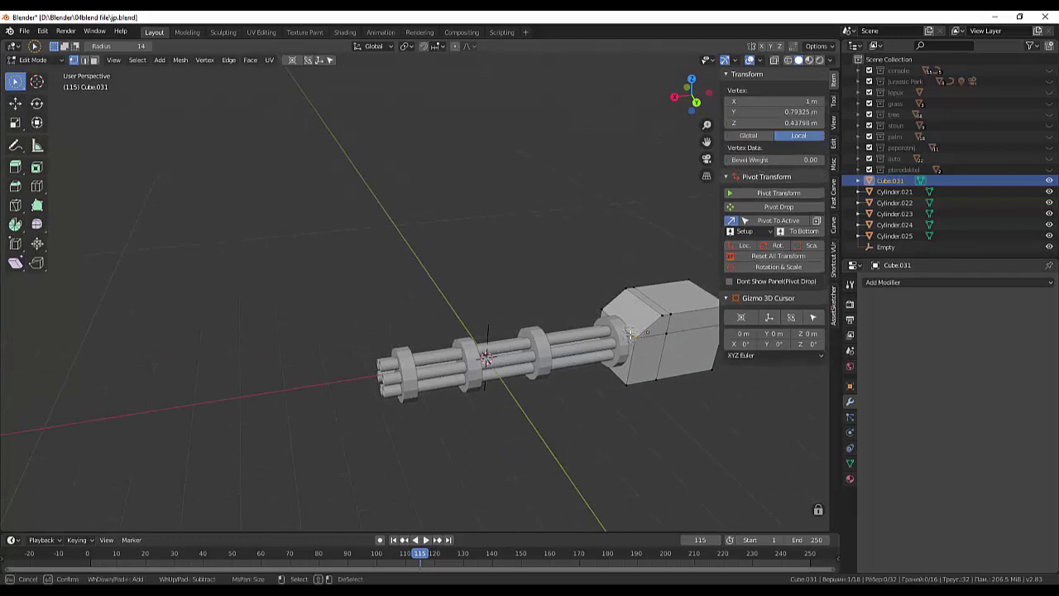
left_click(602, 311)
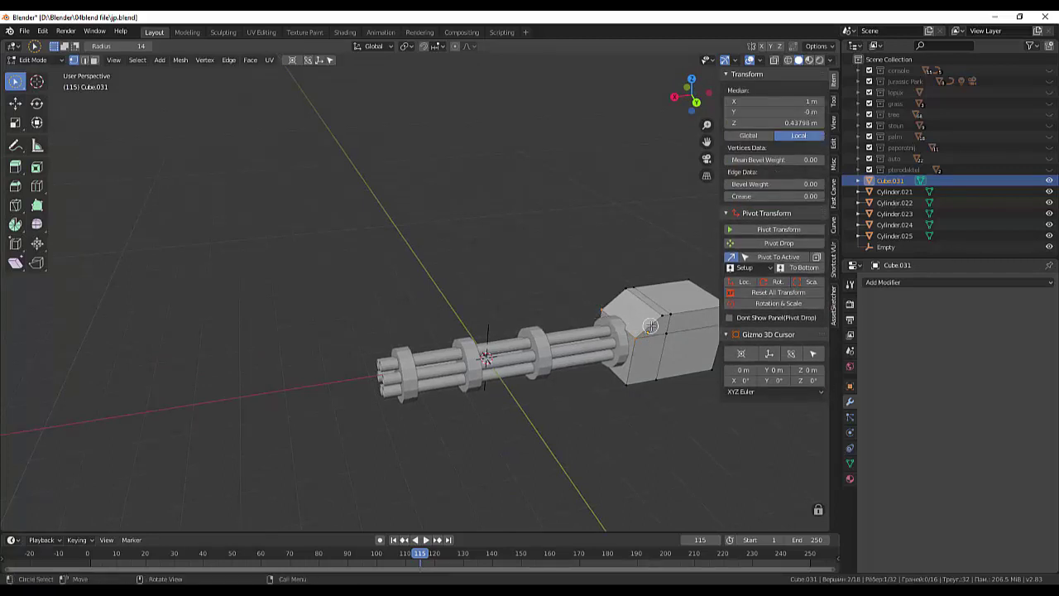
Raise that front edge 0.13 m along Z.
middle_click_drag(635, 314, 624, 298)
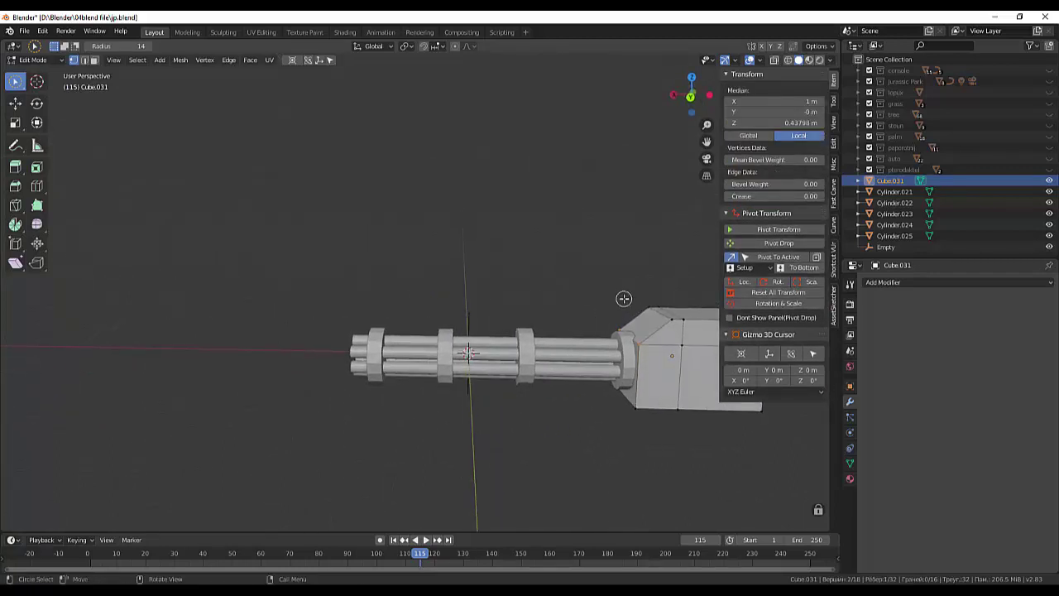
key("g")
key("z")
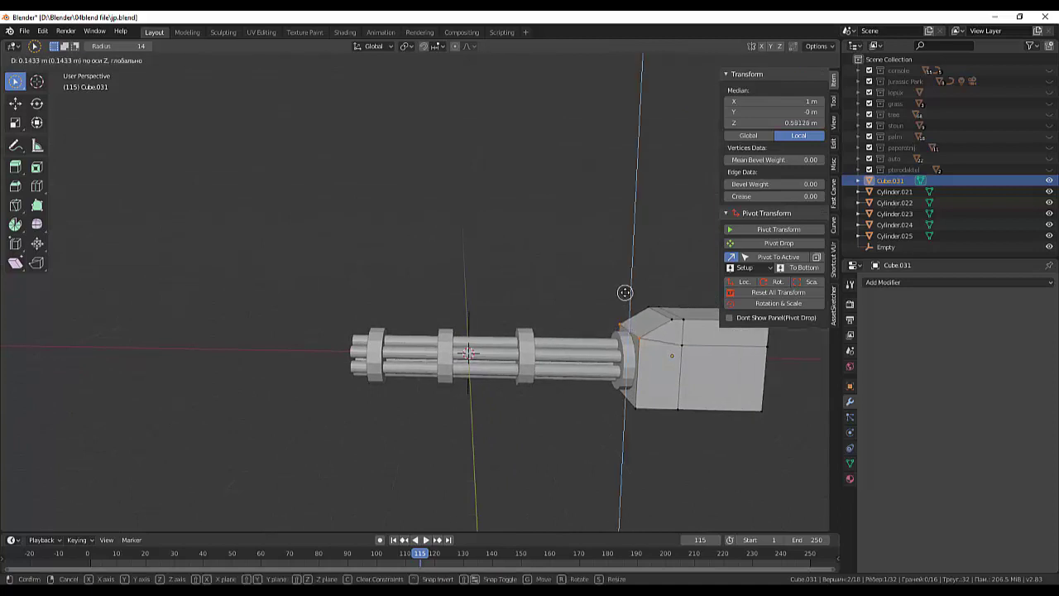
left_click(625, 293)
left_click(506, 432)
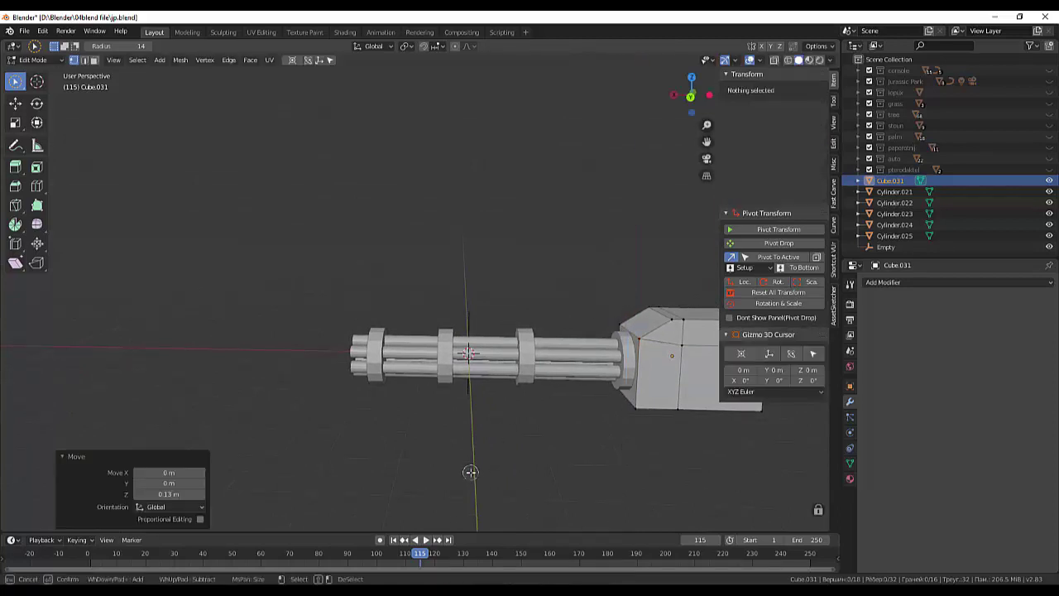
mouse_move(521, 449)
middle_mouse_down()
mouse_move(558, 461)
mouse_move(667, 402)
mouse_move(538, 466)
mouse_move(558, 412)
middle_mouse_up()
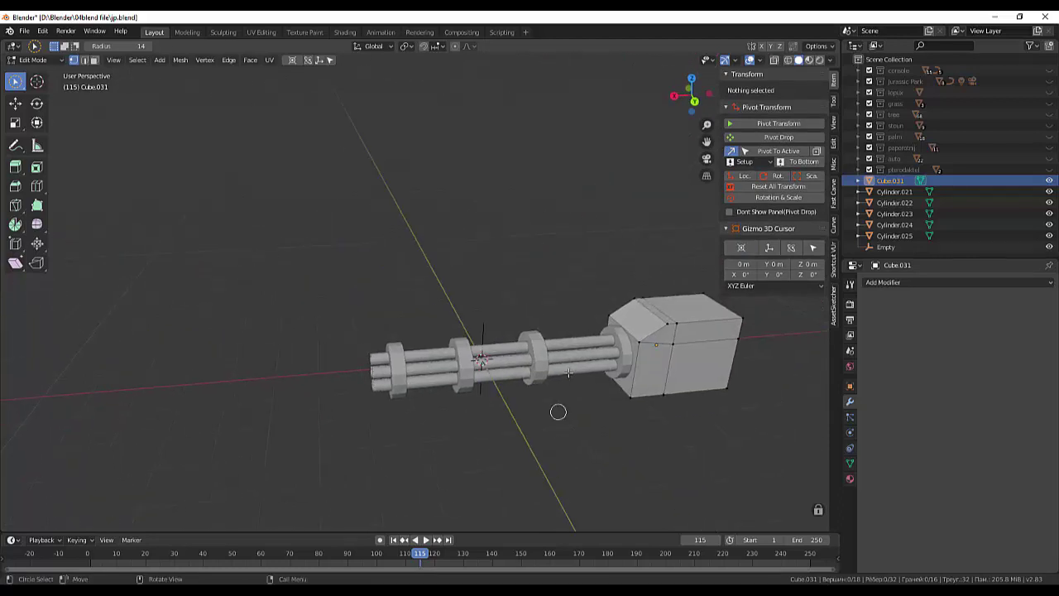
Return to Object Mode and begin selecting the barrel cluster's collars and barrels.
left_click(33, 59)
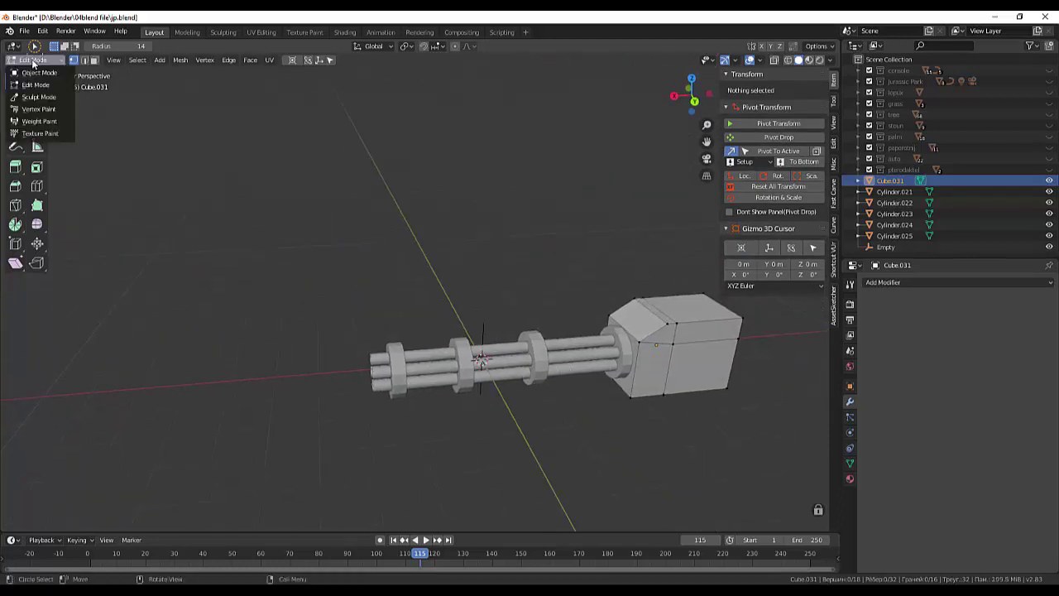
left_click(33, 69)
left_click(539, 354)
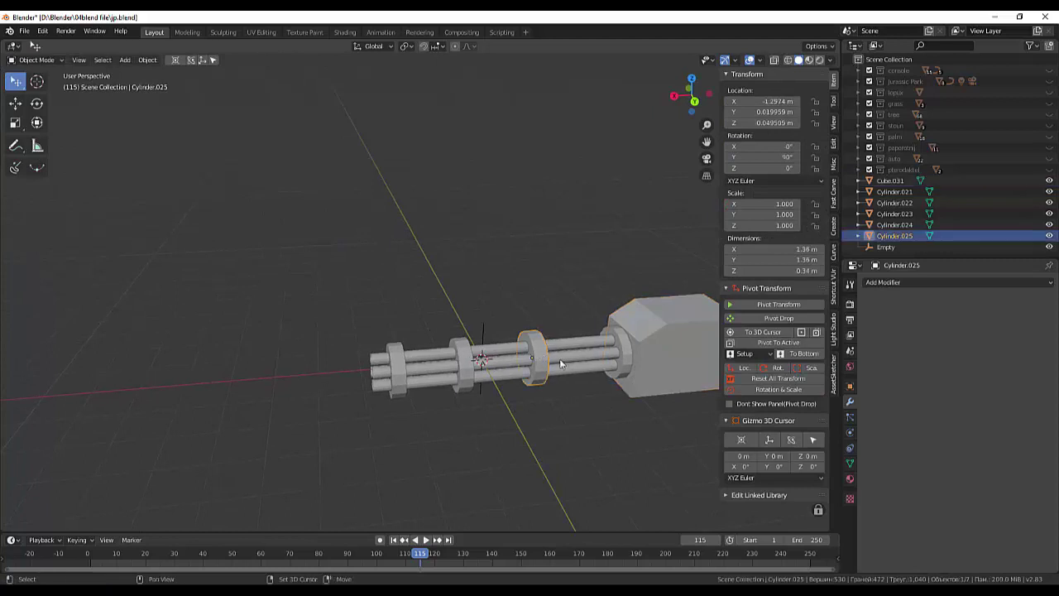
left_click(559, 363, "shift")
Add the remaining barrel pieces to the selection and lower the whole cluster 0.141 m along Z.
left_click(624, 346, "shift")
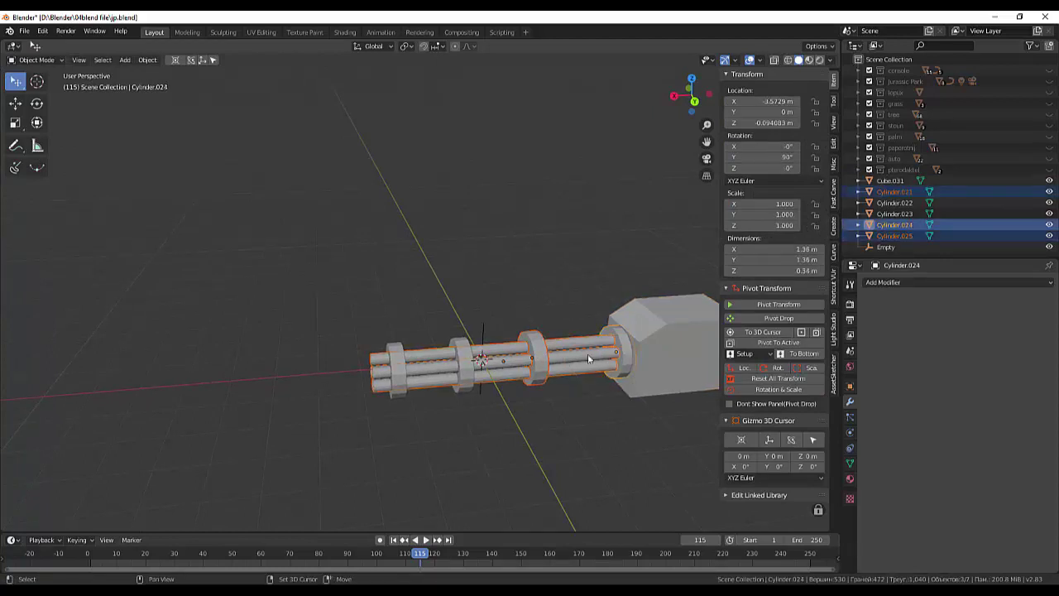
left_click(384, 378, "shift")
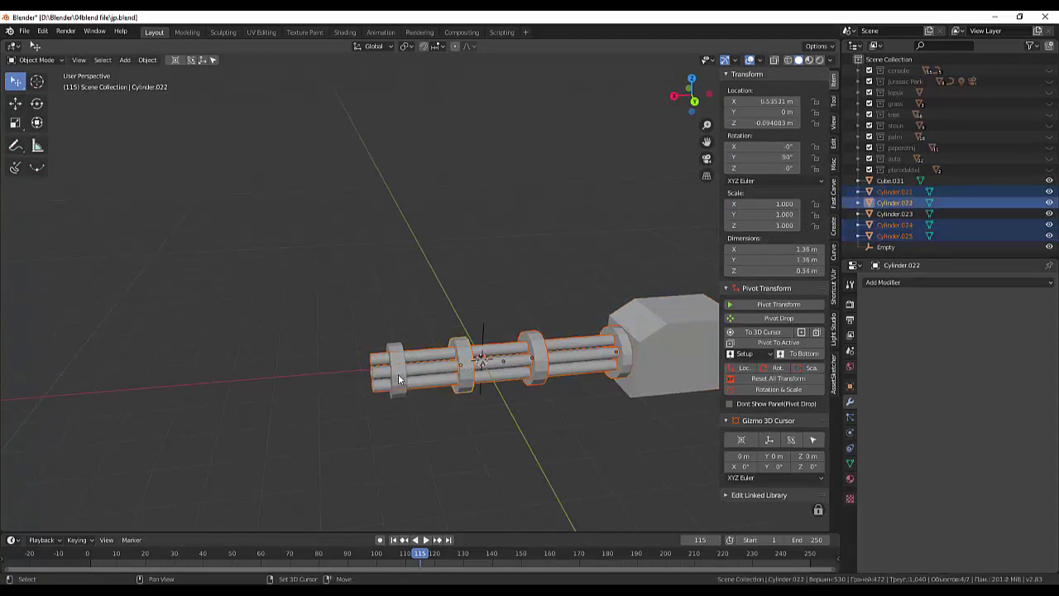
left_click(397, 378, "shift")
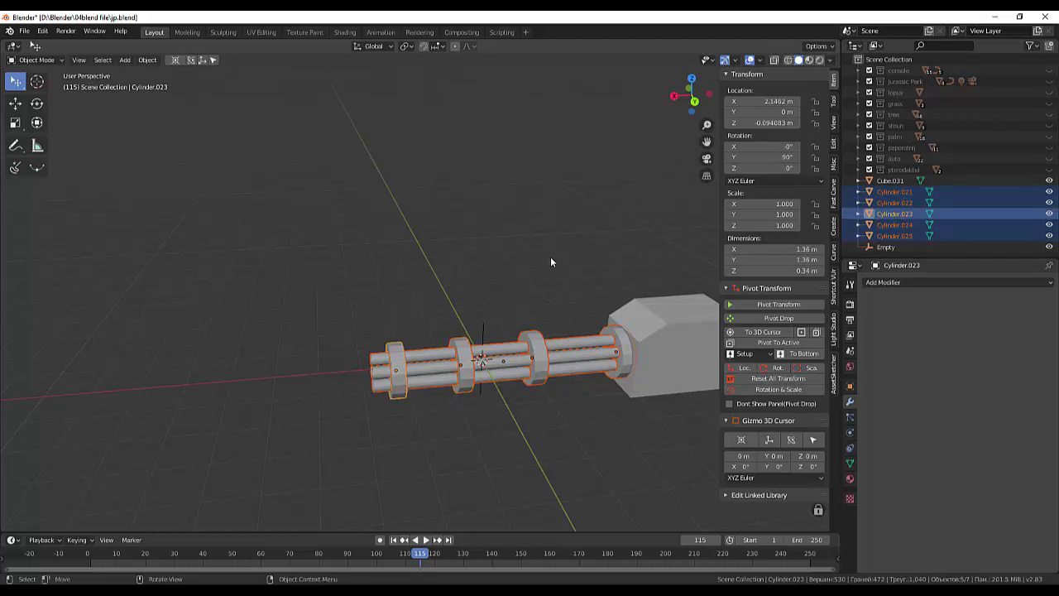
key("g")
key("z")
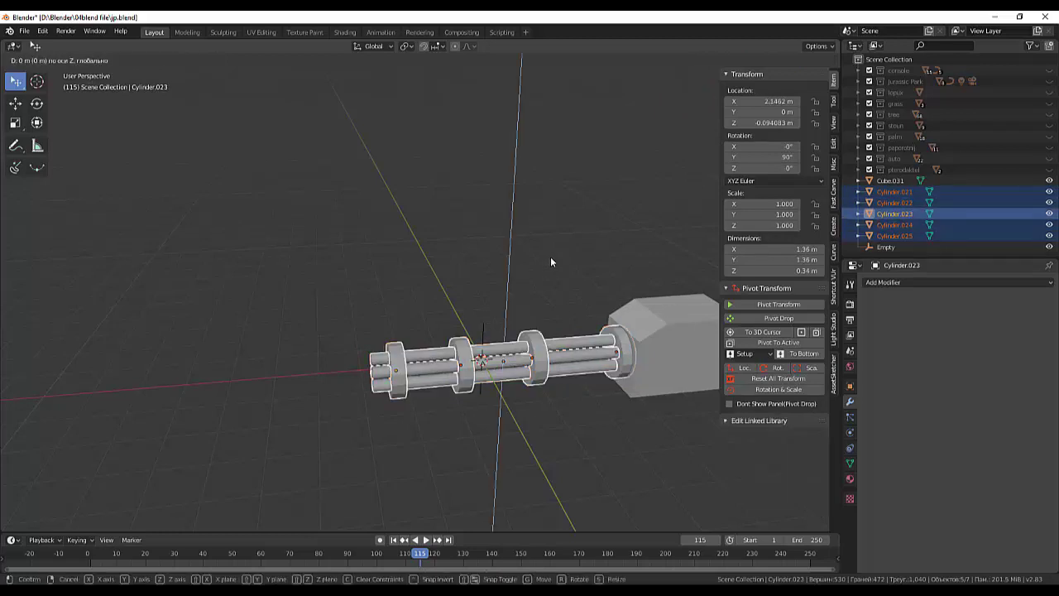
left_click(551, 262)
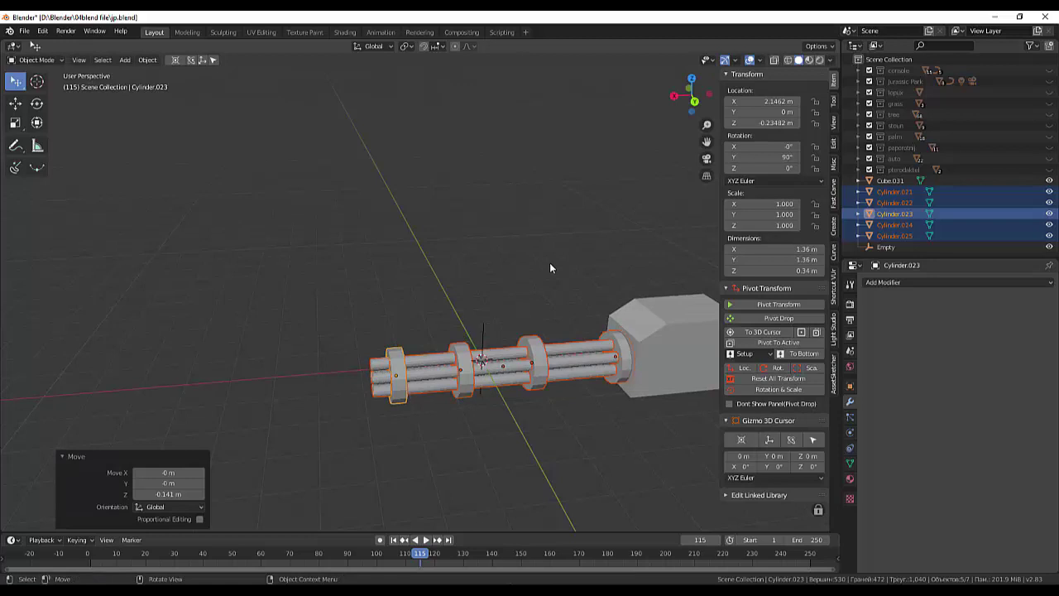
left_click(622, 339)
middle_click_drag(656, 376, 754, 368)
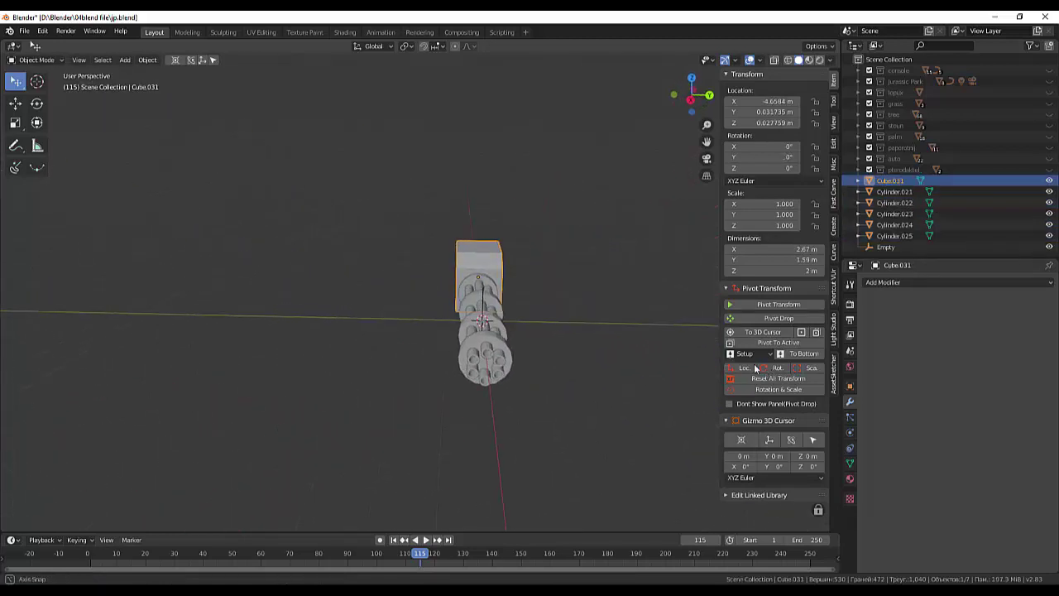
In Right Orthographic view, Flexi-draw a three-corner bracket curve over the receiver for the handle.
scroll(633, 299, "up", 1)
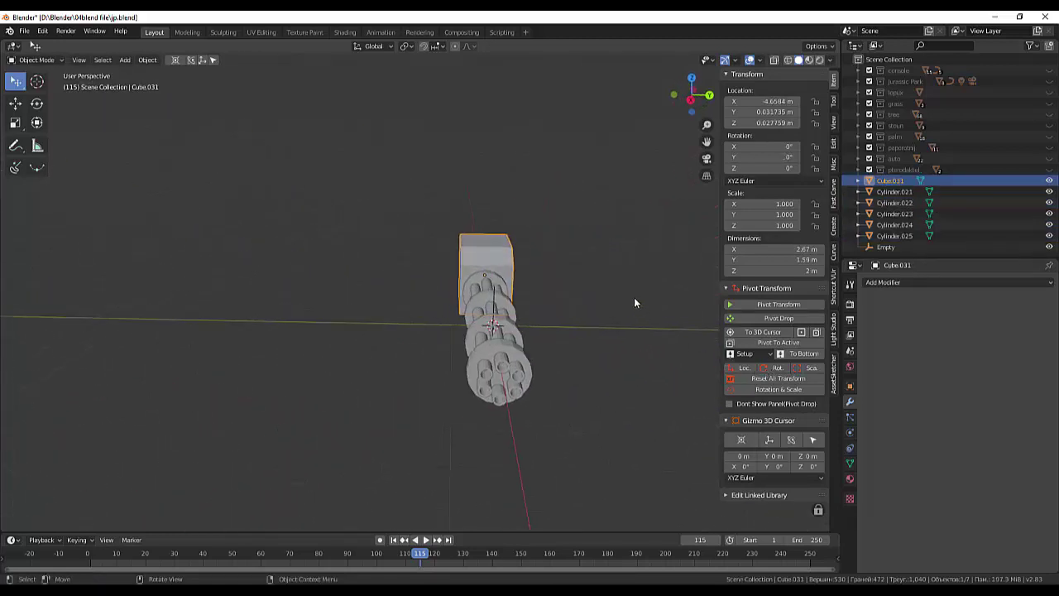
key("KP_1")
key("KP_3")
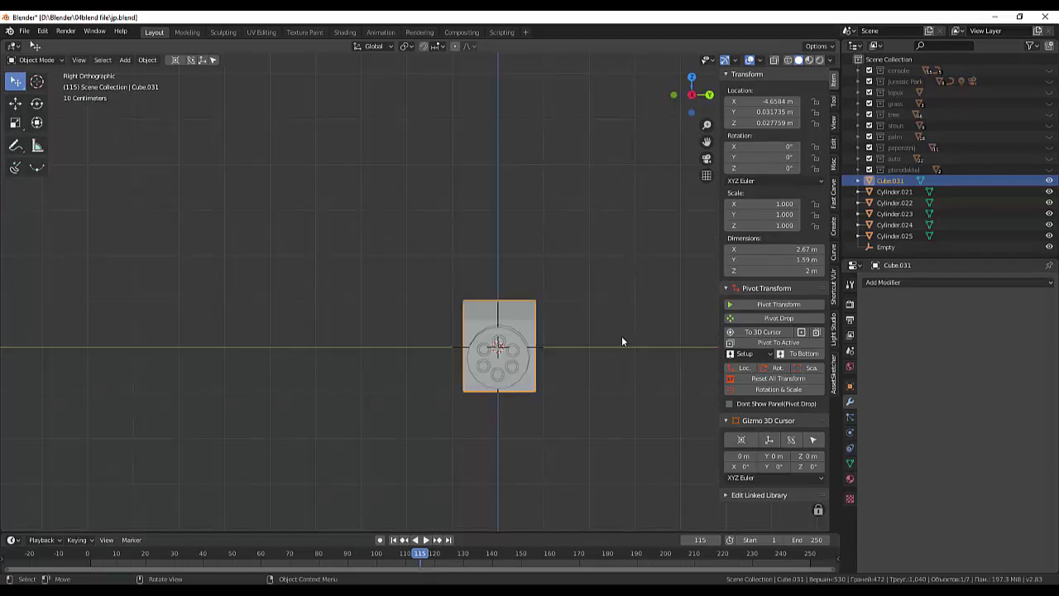
left_click(15, 166)
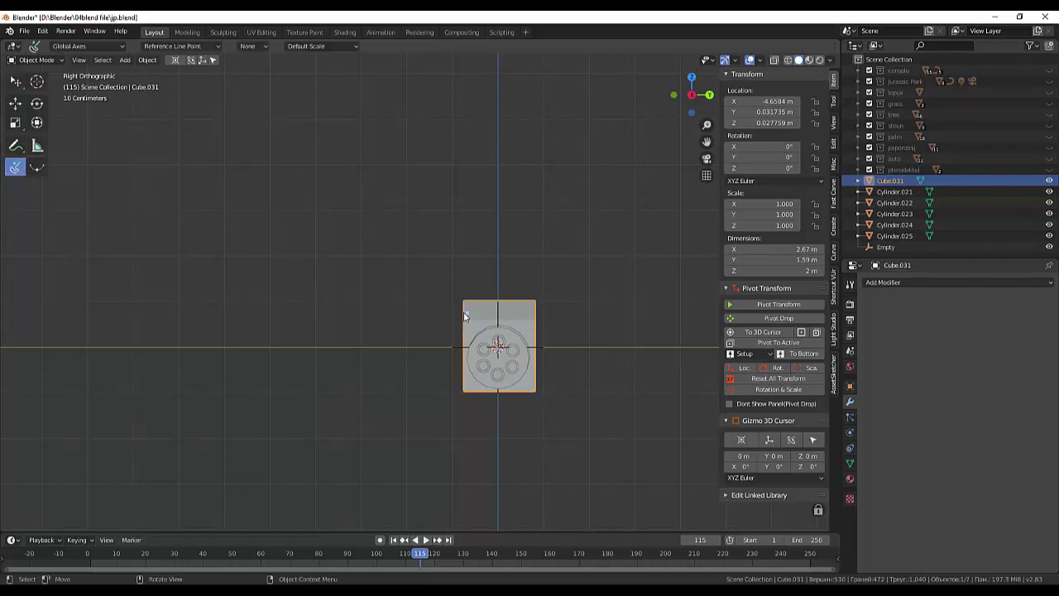
left_click_drag(467, 311, 452, 315)
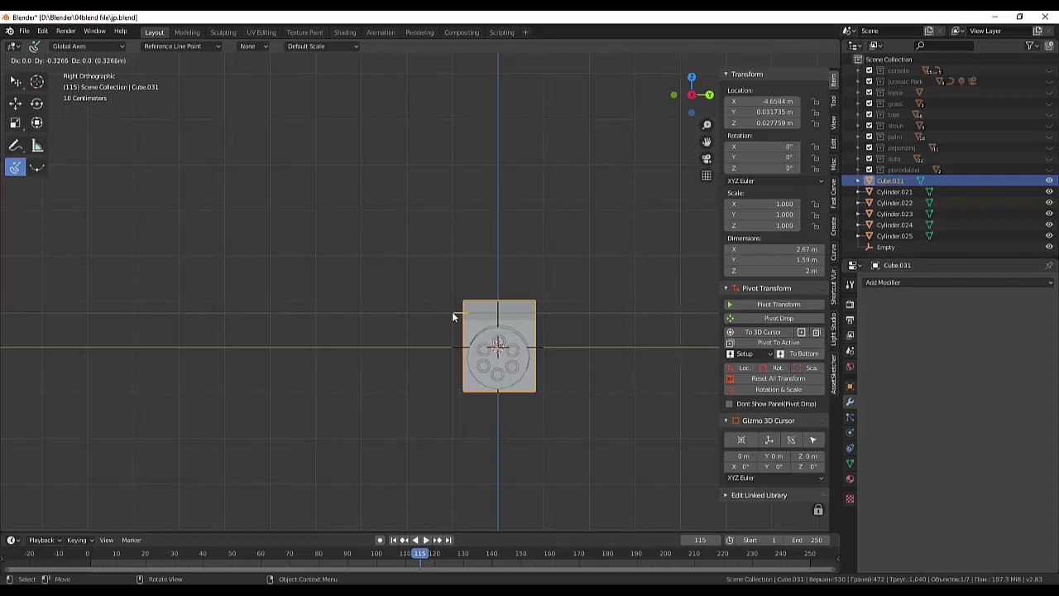
left_click_drag(451, 315, 452, 275)
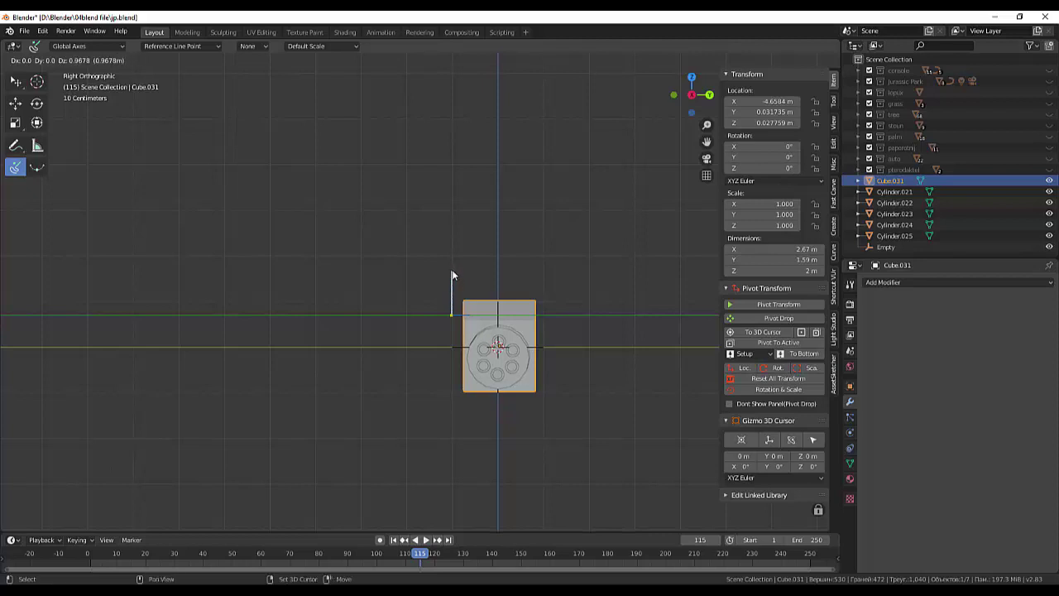
left_click(452, 270, "shift")
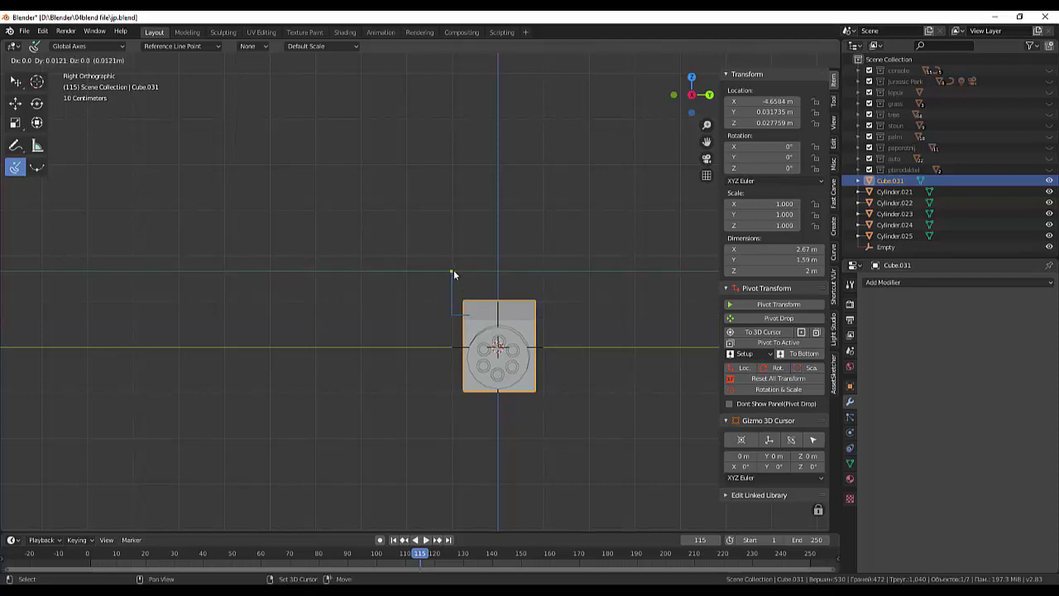
left_click(546, 270)
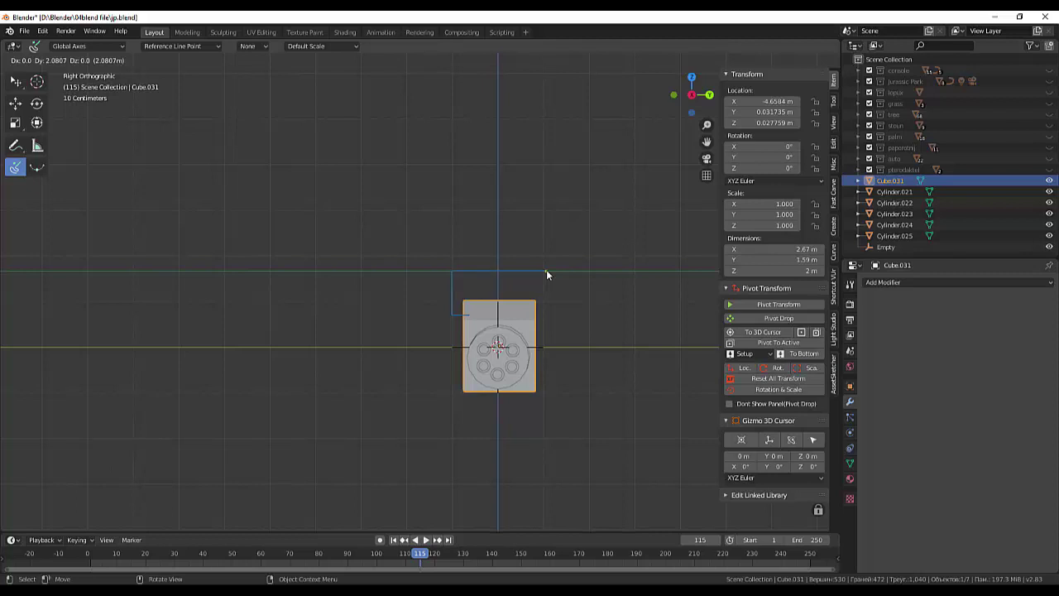
left_click(546, 315)
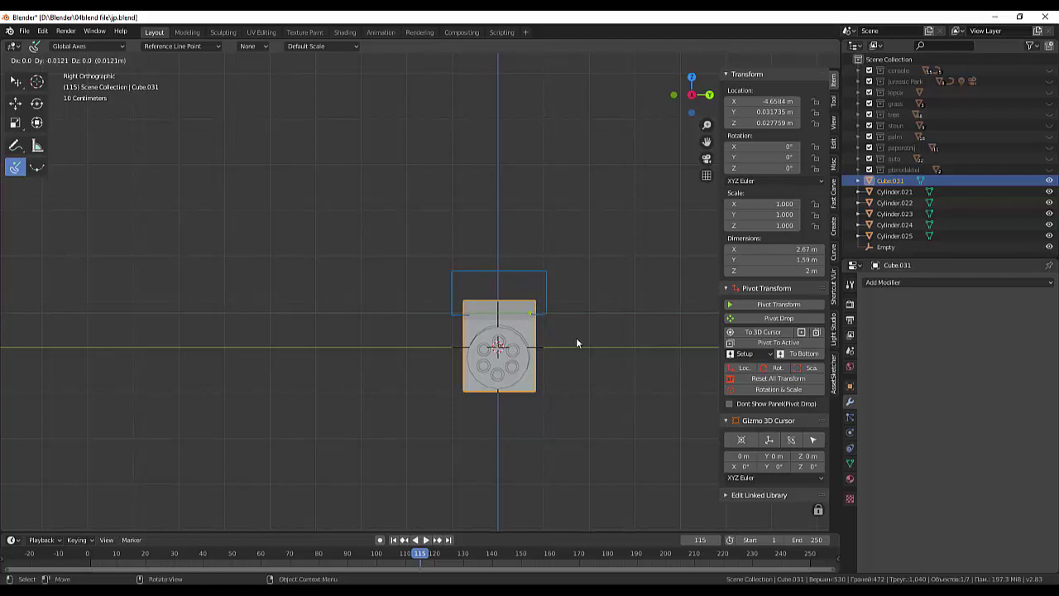
right_click(558, 339)
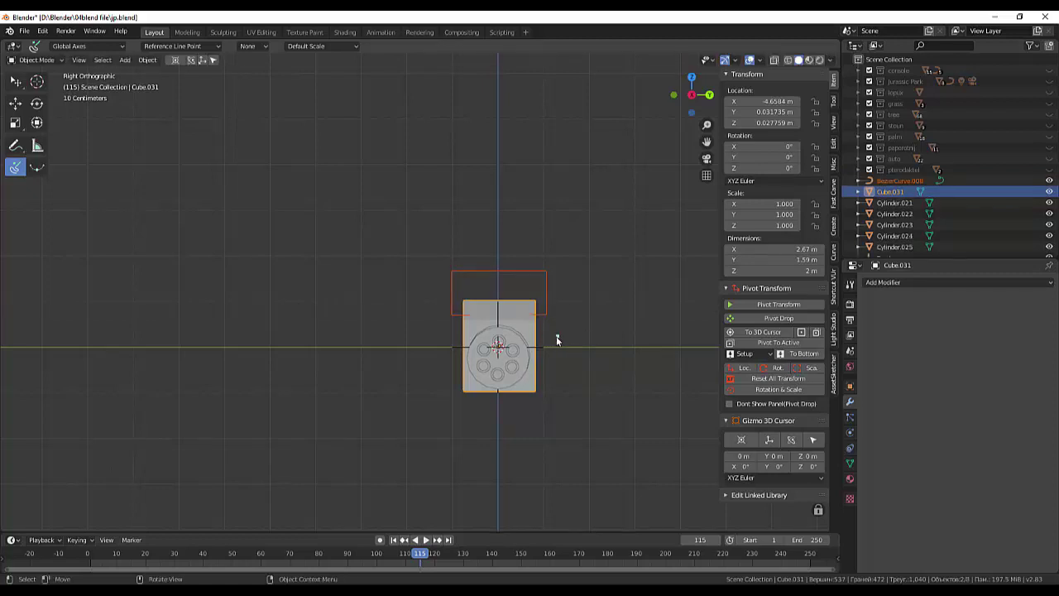
Toggle Edit Mode and back, then box-select the BezierCurve.008 handle outline.
mouse_move(576, 343)
middle_mouse_down()
mouse_move(574, 362)
mouse_move(525, 389)
mouse_move(513, 351)
middle_mouse_up()
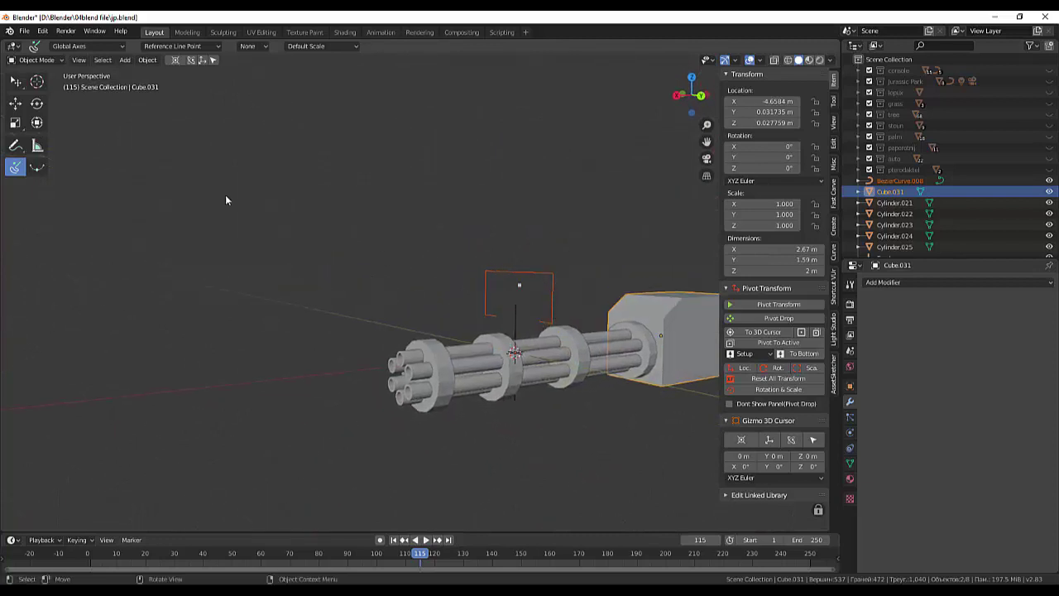
left_click(37, 60)
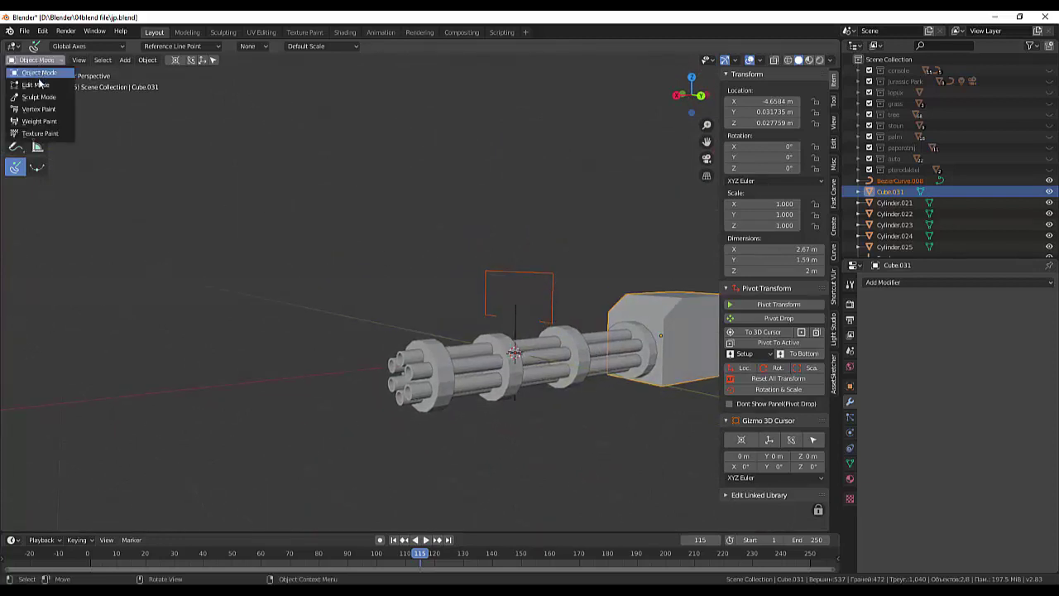
left_click(36, 84)
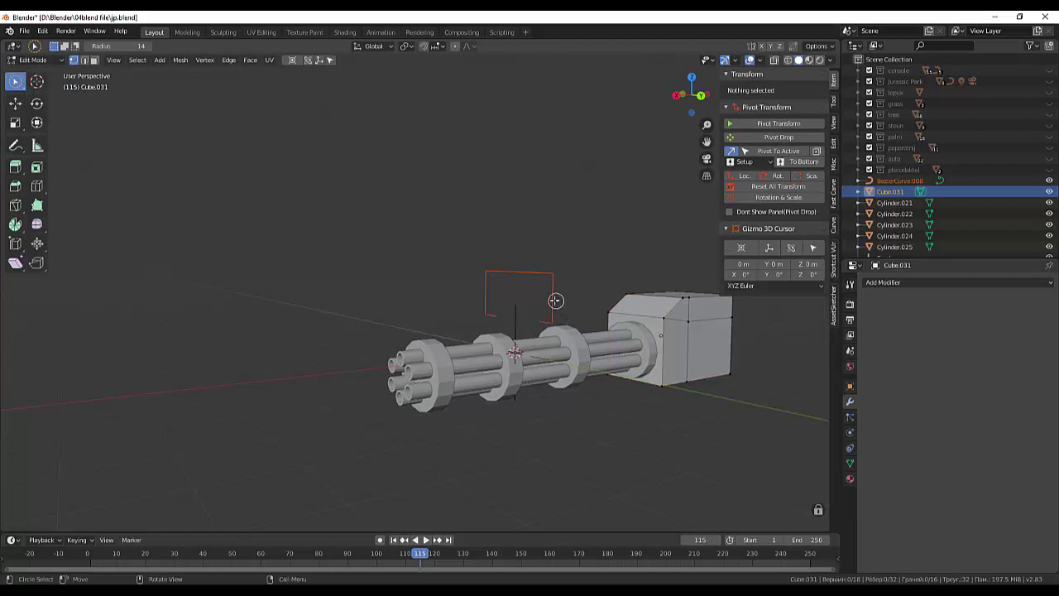
left_click(45, 61)
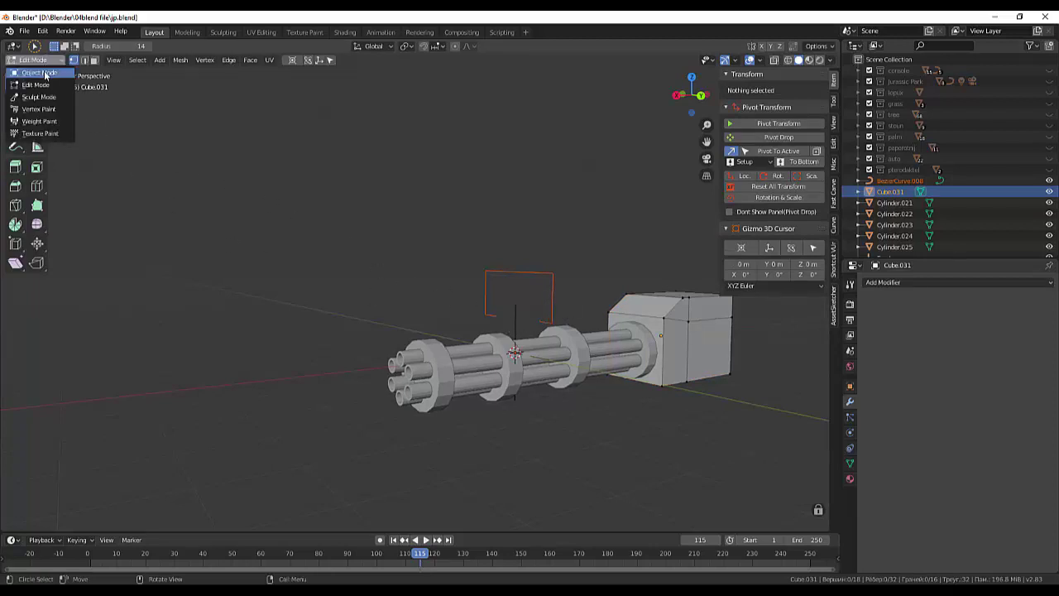
left_click(45, 73)
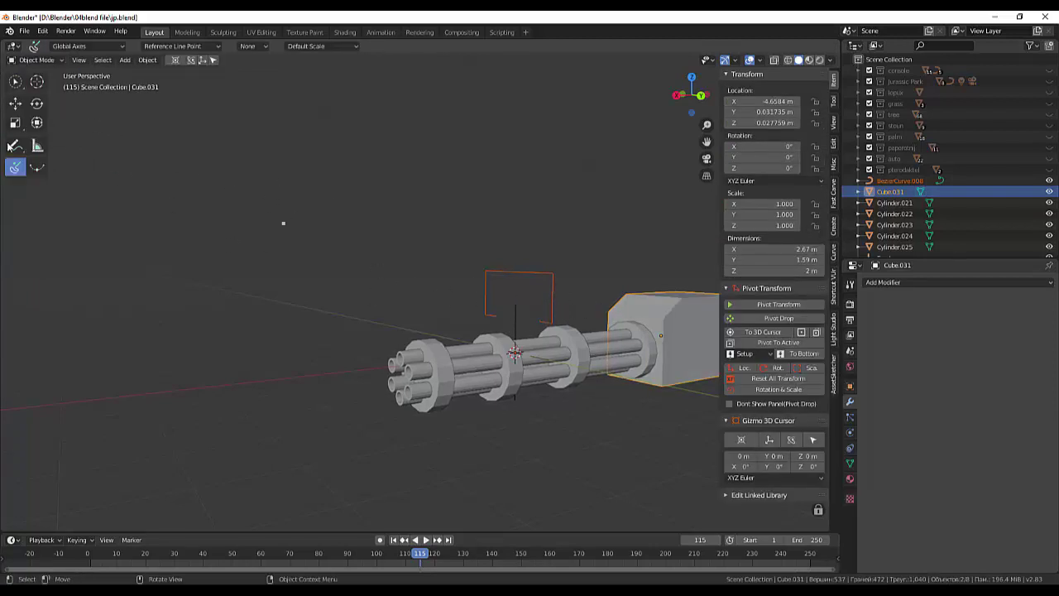
left_click_drag(14, 81, 45, 93)
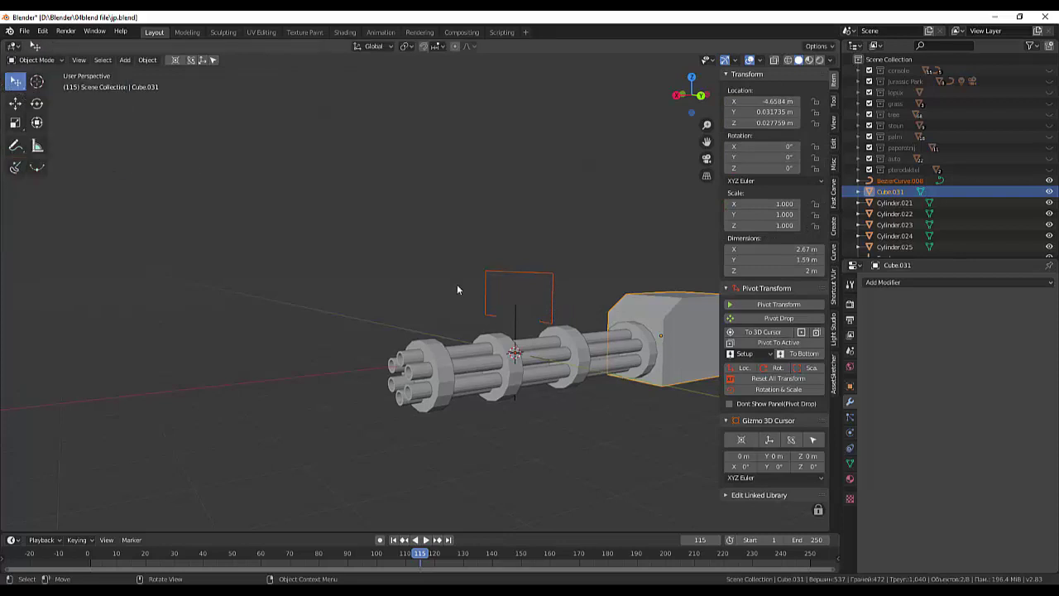
left_click(553, 313)
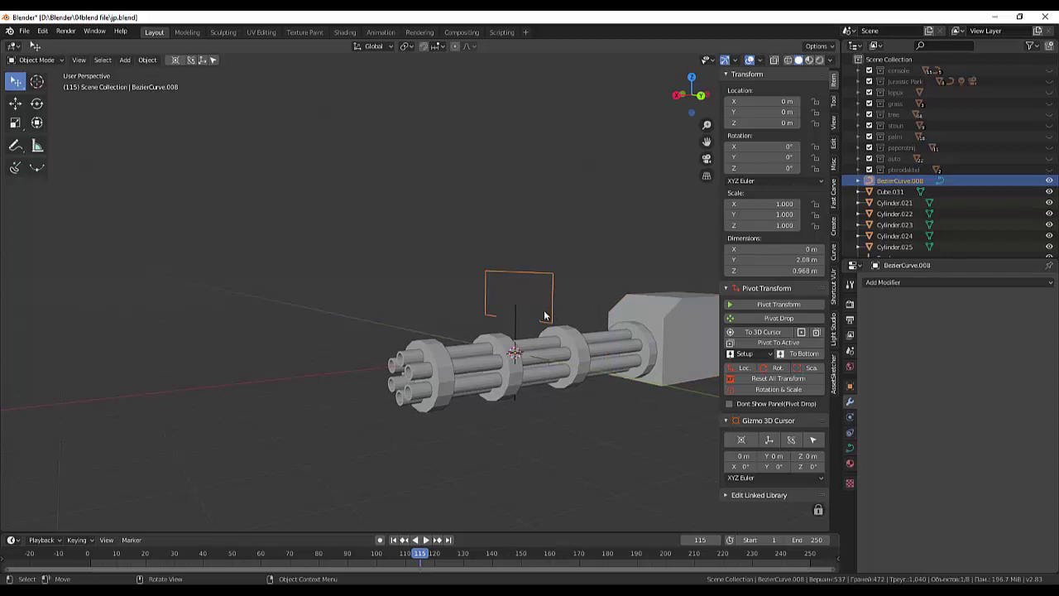
Give BezierCurve.008 a 0.13 m bevel depth, then orbit to inspect the tubular handle.
left_click(850, 447)
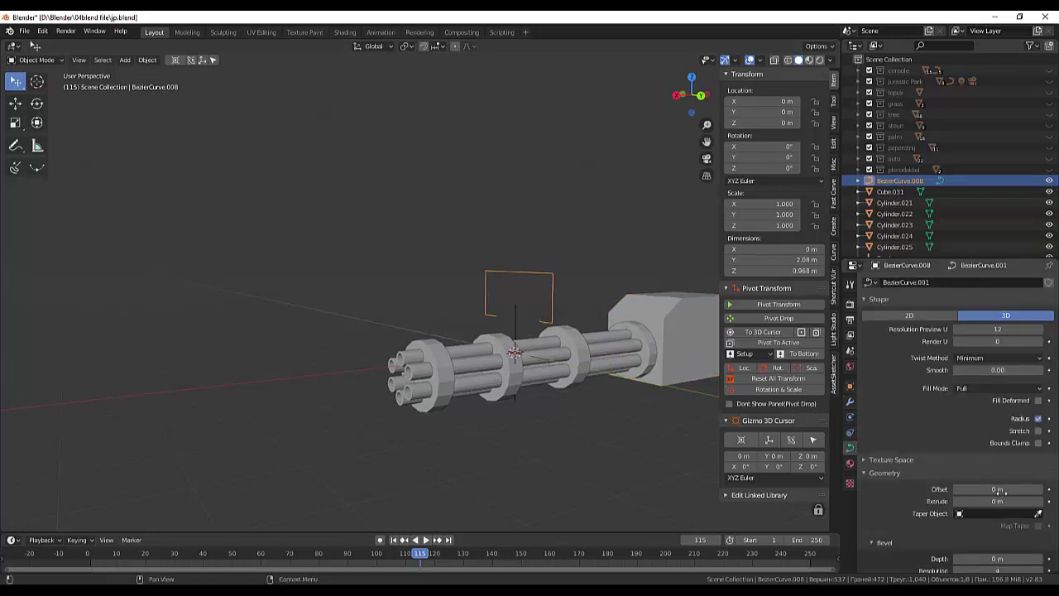
scroll(1005, 517, "down", 2)
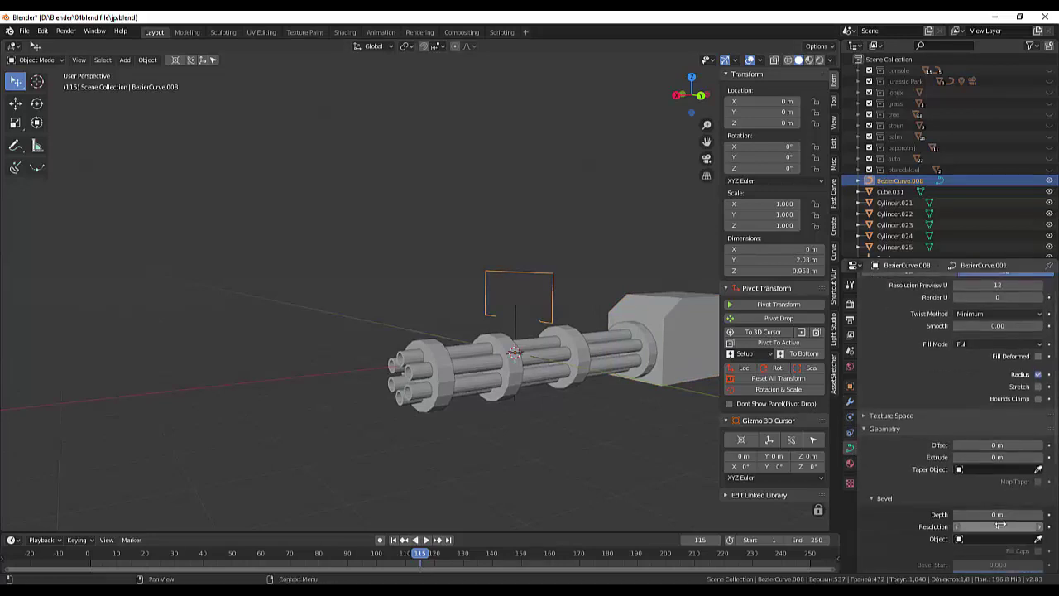
mouse_move(997, 514)
left_mouse_down()
mouse_move(1021, 513)
mouse_move(989, 514)
mouse_move(1006, 514)
left_mouse_up()
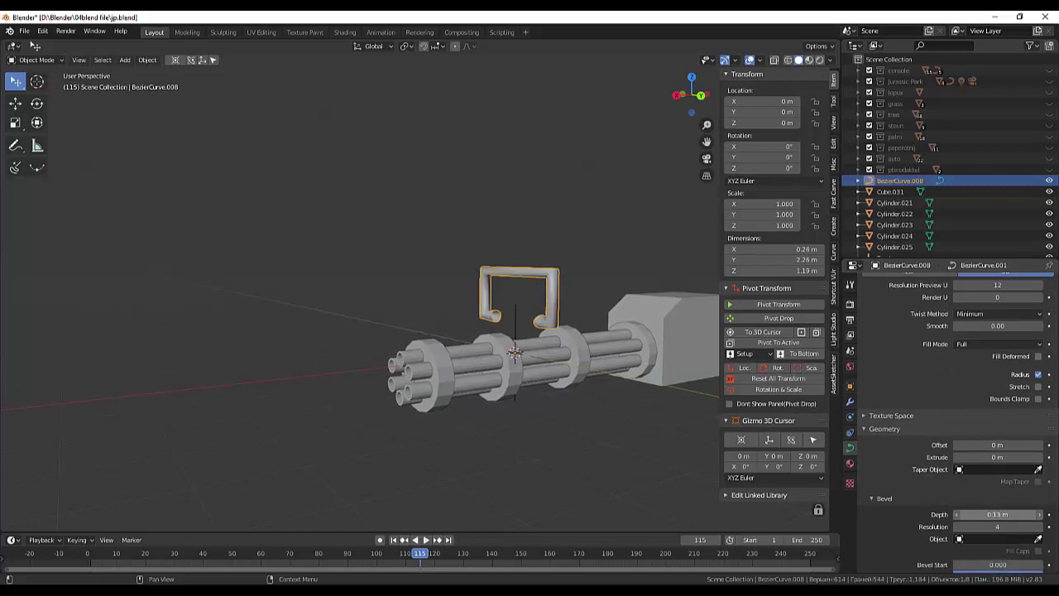
left_click(617, 459)
middle_click_drag(619, 462, 587, 474)
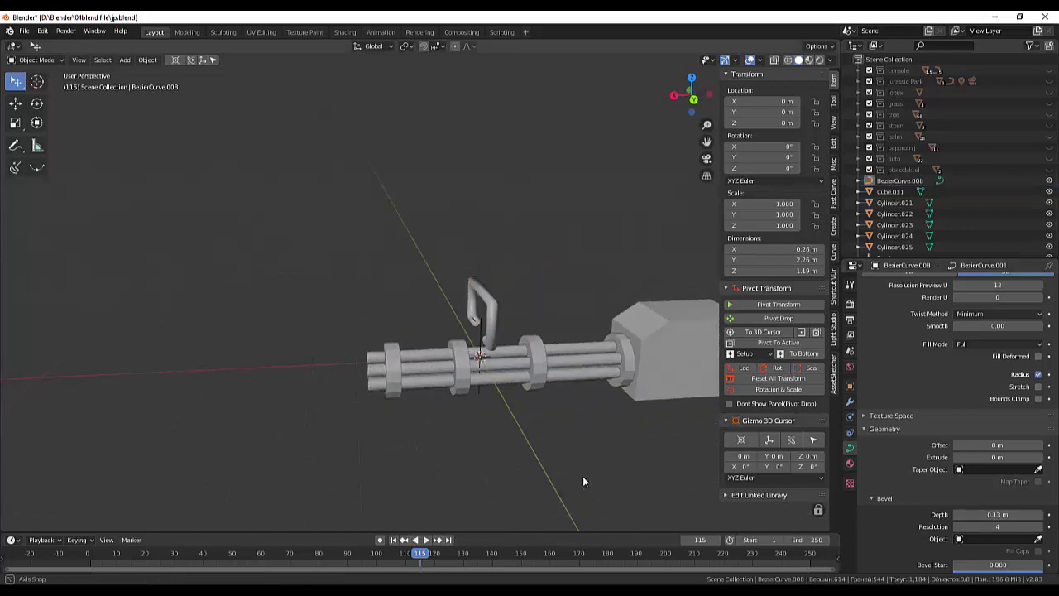
mouse_move(500, 395)
middle_mouse_down()
mouse_move(522, 419)
mouse_move(605, 432)
mouse_move(681, 383)
mouse_move(717, 394)
middle_mouse_up()
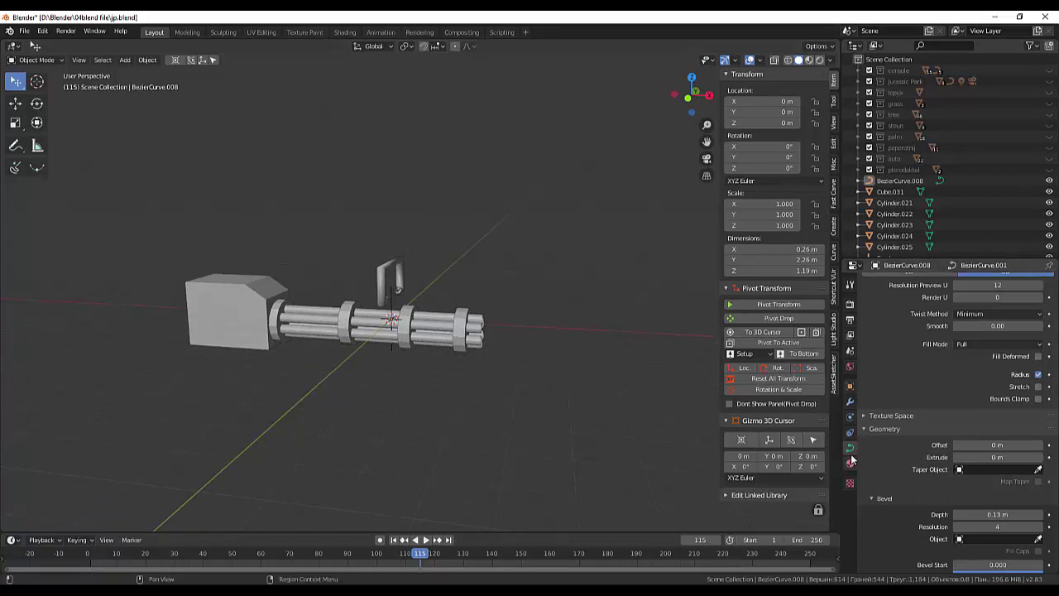
left_click(397, 294)
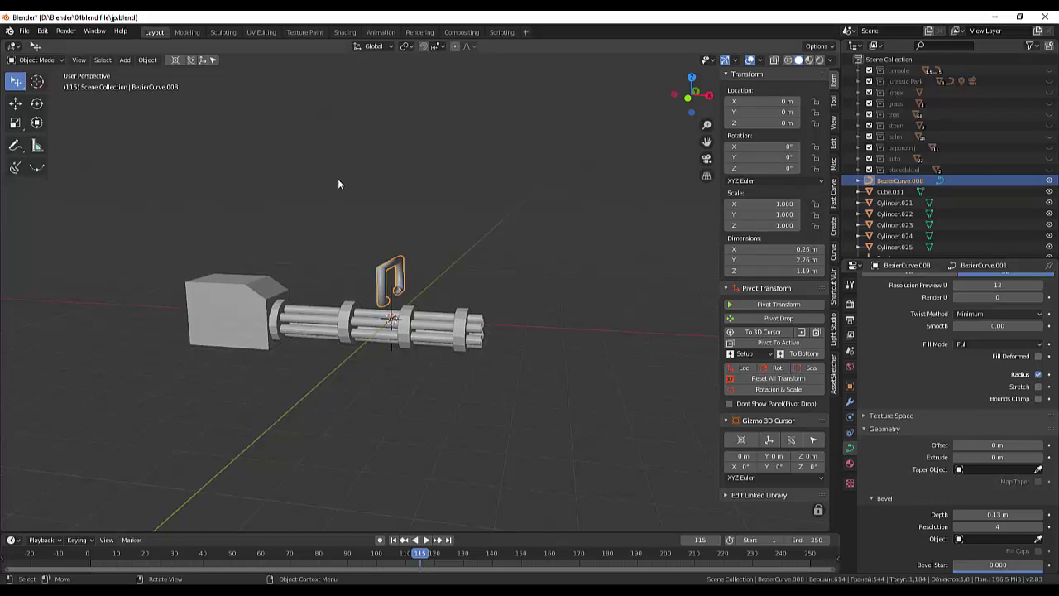
Convert the BezierCurve.008 handle into a mesh.
right_click(465, 199)
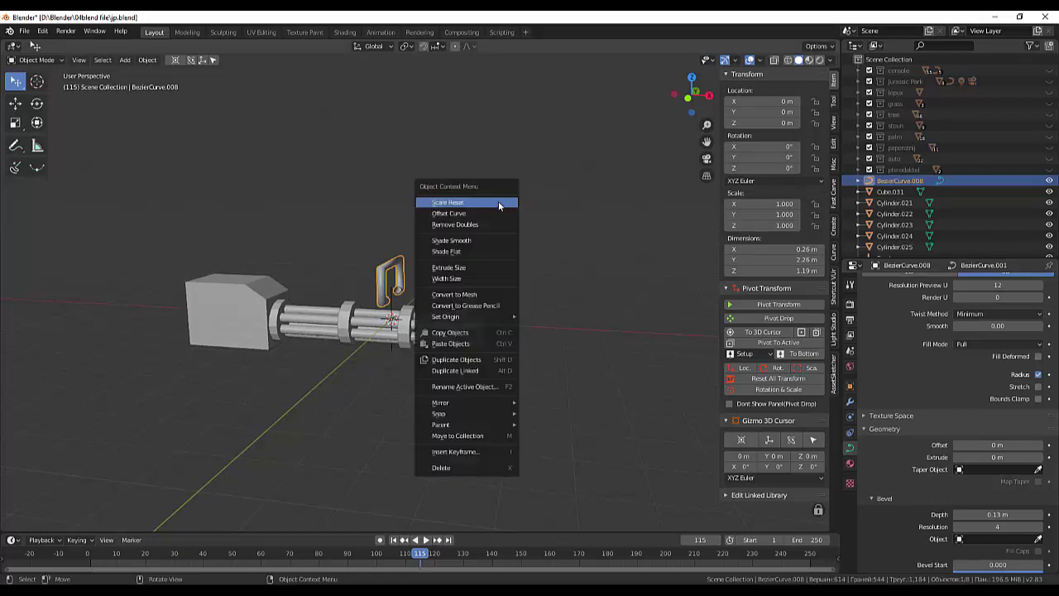
left_click(455, 294)
mouse_move(550, 312)
middle_mouse_down()
mouse_move(540, 343)
mouse_move(442, 339)
mouse_move(438, 318)
mouse_move(408, 305)
mouse_move(334, 313)
mouse_move(434, 334)
middle_mouse_up()
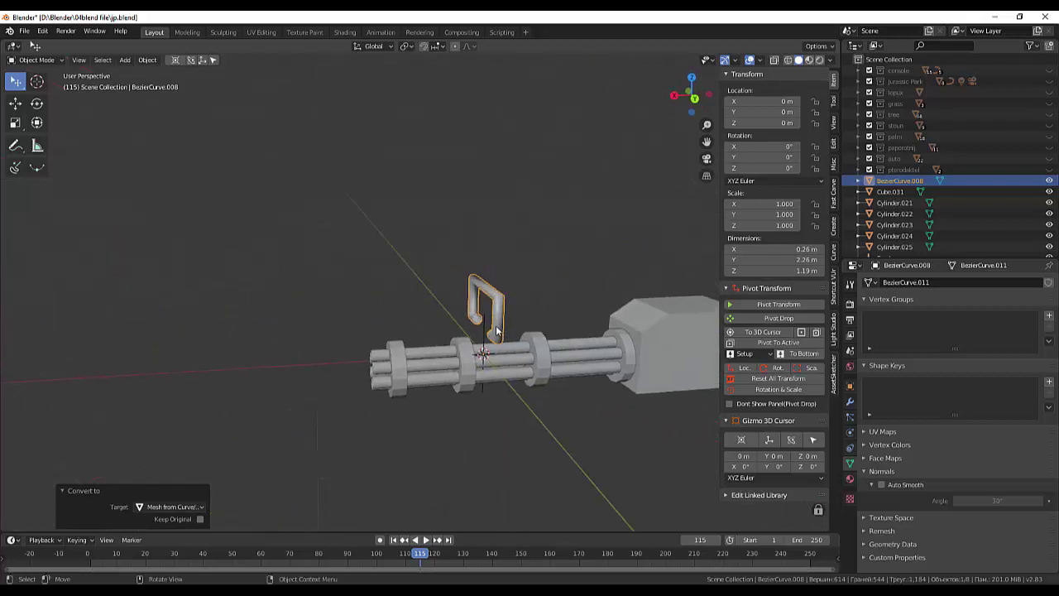
key("g")
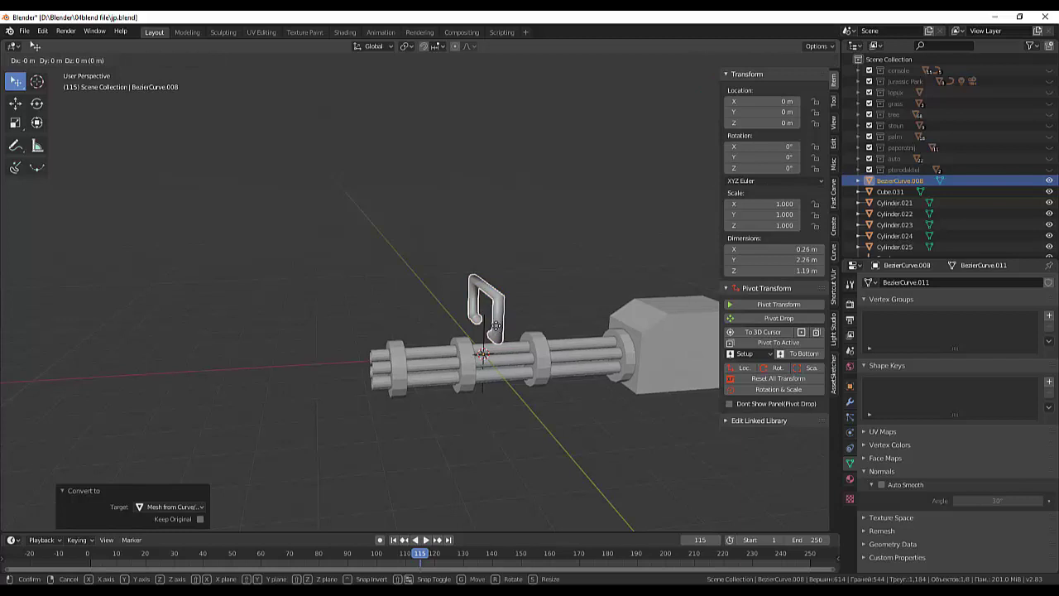
left_click(496, 330)
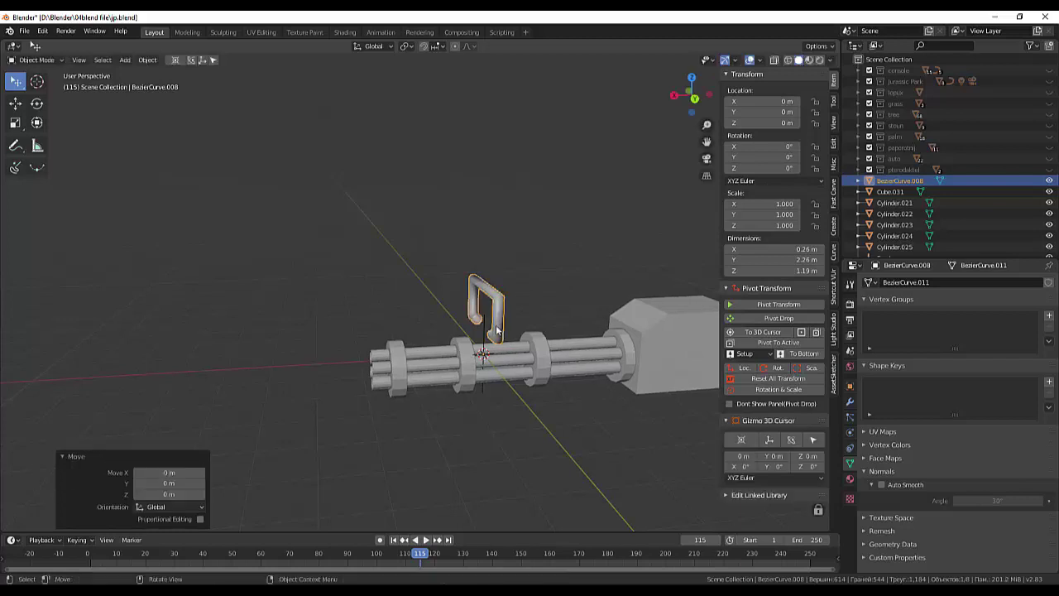
Slide the handle along X onto the top of the box receiver, then select the receiver.
key("g")
key("x")
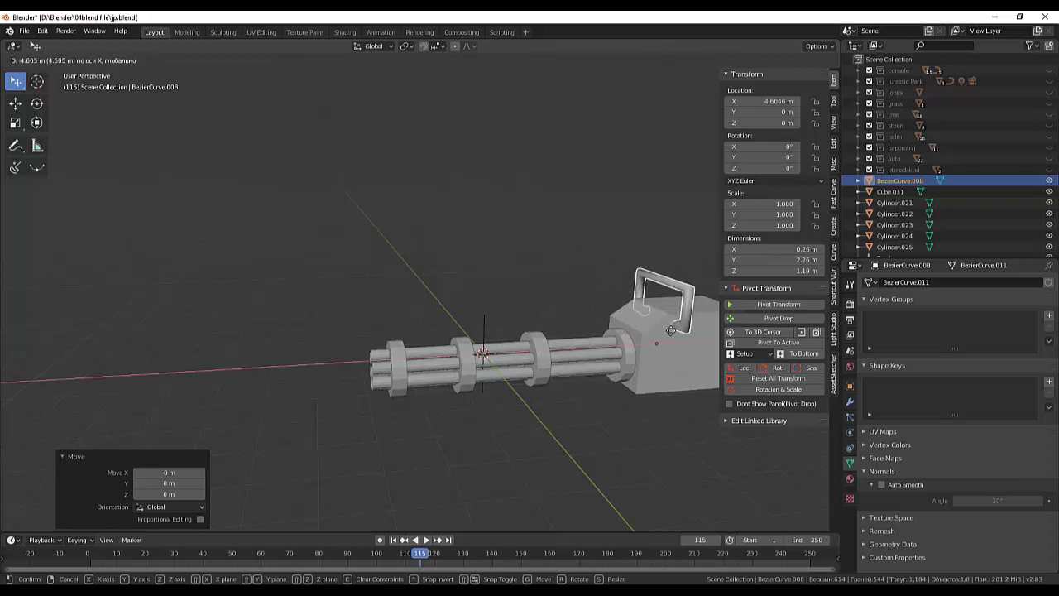
left_click(660, 354)
left_click(656, 358)
mouse_move(660, 350)
middle_mouse_down()
mouse_move(23, 337)
mouse_move(273, 340)
mouse_move(322, 386)
mouse_move(305, 419)
mouse_move(529, 368)
middle_mouse_up()
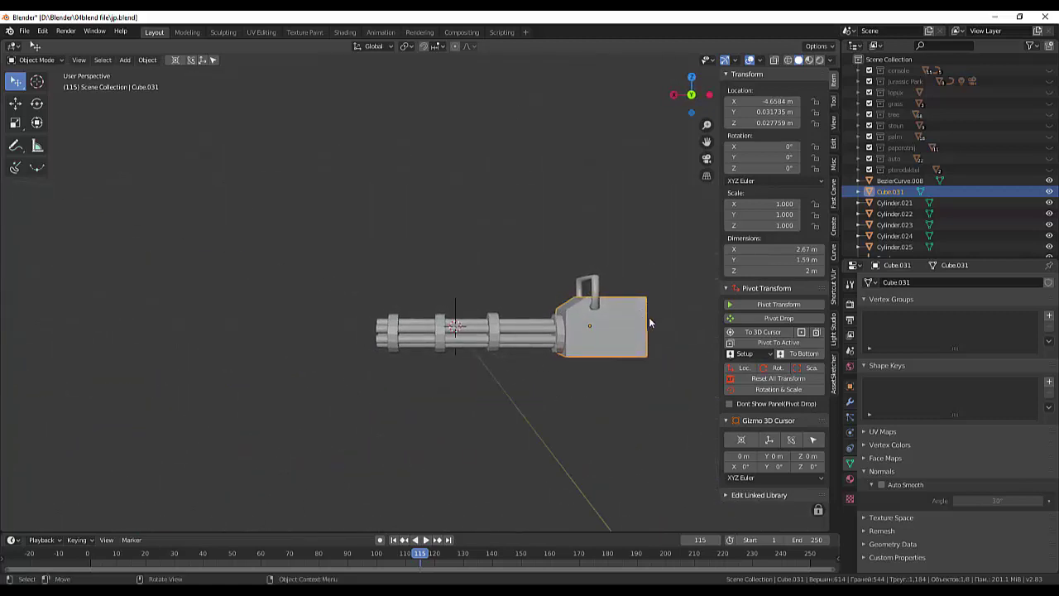
Switch between right and front orthographic views, ending zoomed in side-on on the receiver and handle.
scroll(642, 322, "down", 2)
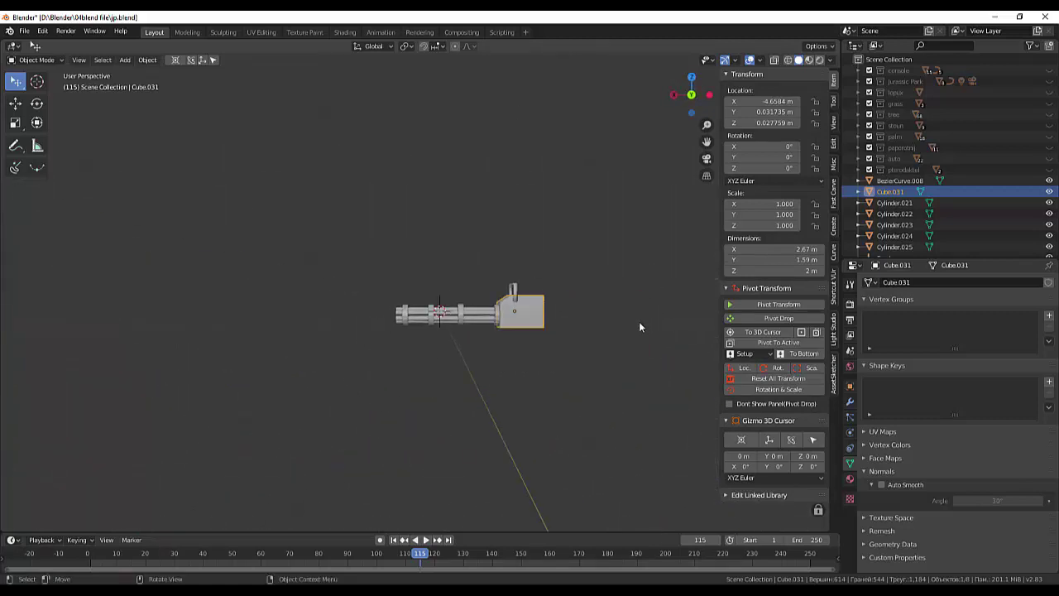
mouse_move(638, 321)
middle_mouse_down()
mouse_move(533, 361)
mouse_move(572, 360)
middle_mouse_up()
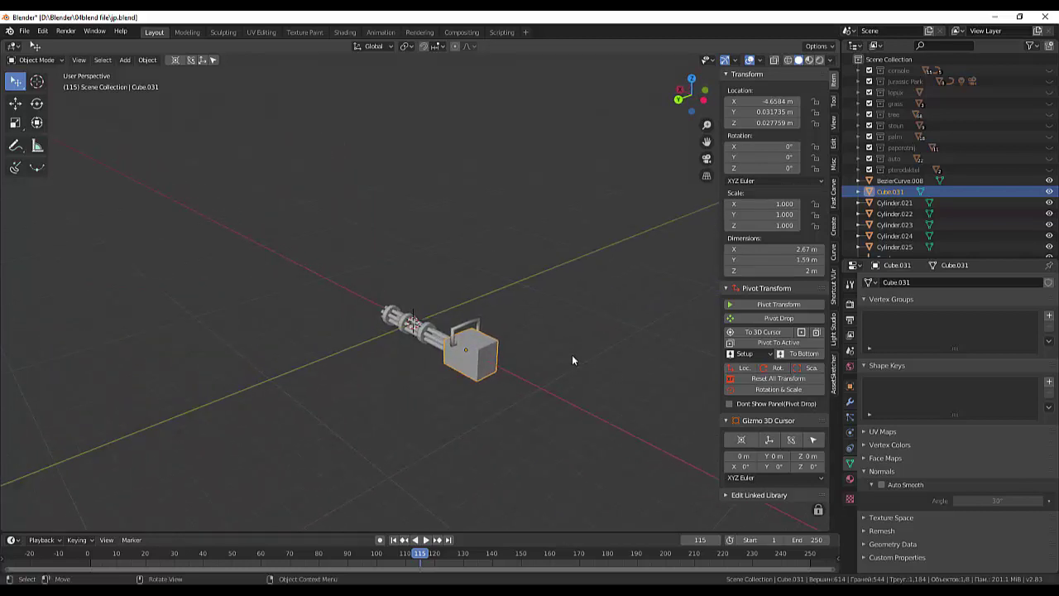
key("KP_3")
key("KP_1")
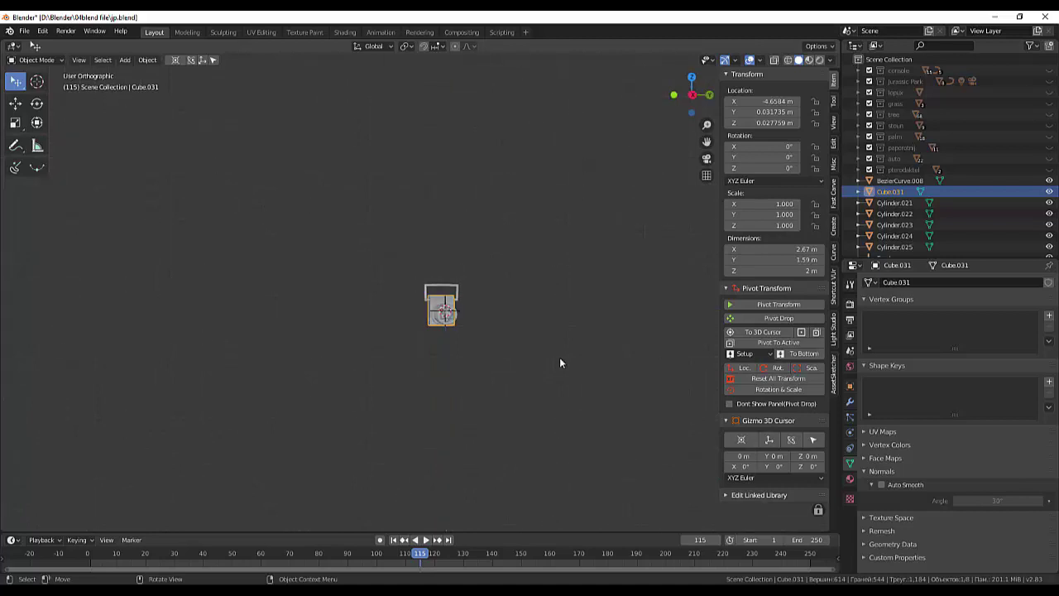
scroll(294, 302, "up", 2)
mouse_move(294, 302)
middle_mouse_down()
mouse_move(257, 305)
mouse_move(454, 283)
middle_mouse_up()
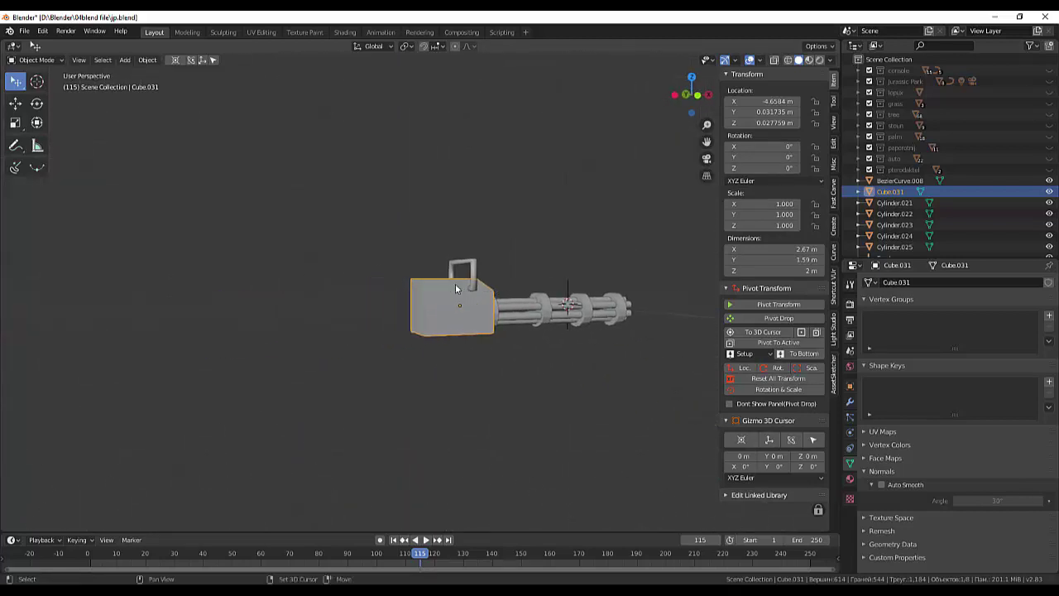
key("KP_1")
scroll(394, 312, "up", 2)
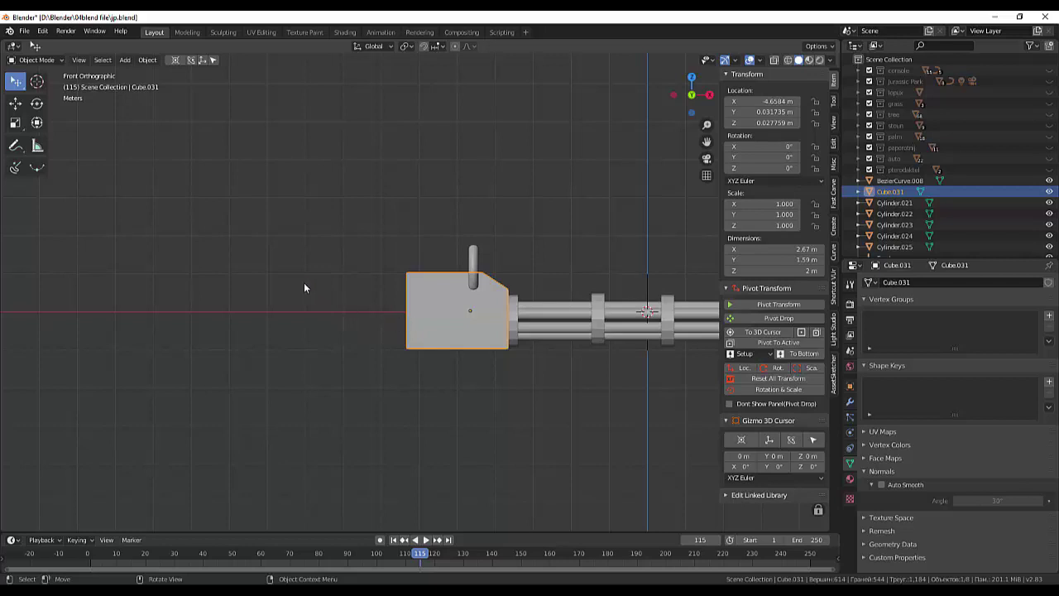
Flexi-draw a hooked grip curve behind the receiver, curving back along its underside.
left_click(15, 167)
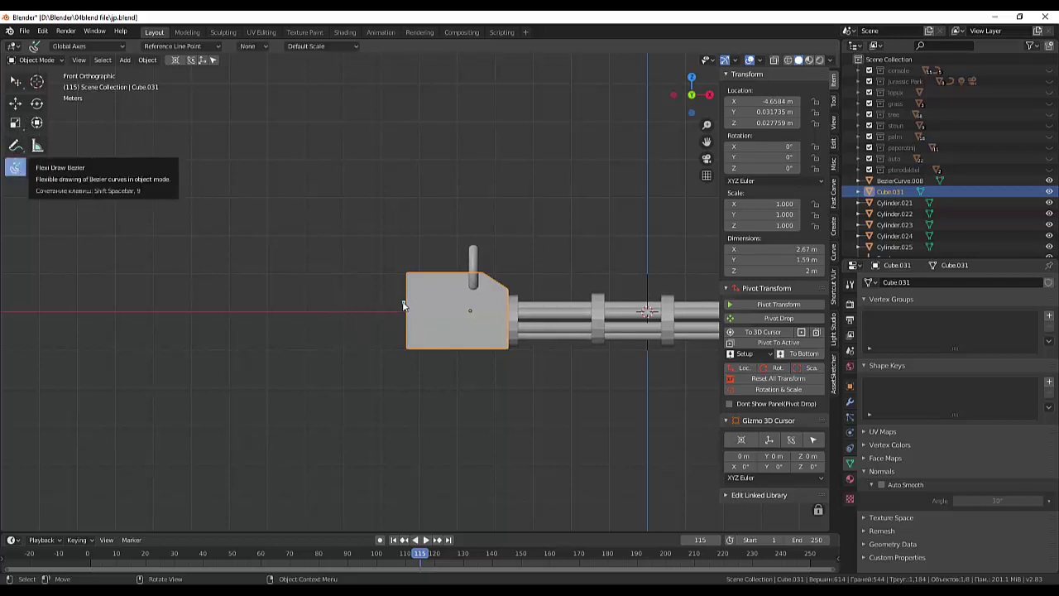
mouse_move(404, 305)
left_mouse_down()
mouse_move(356, 306)
mouse_move(369, 305)
mouse_move(380, 259)
left_mouse_up()
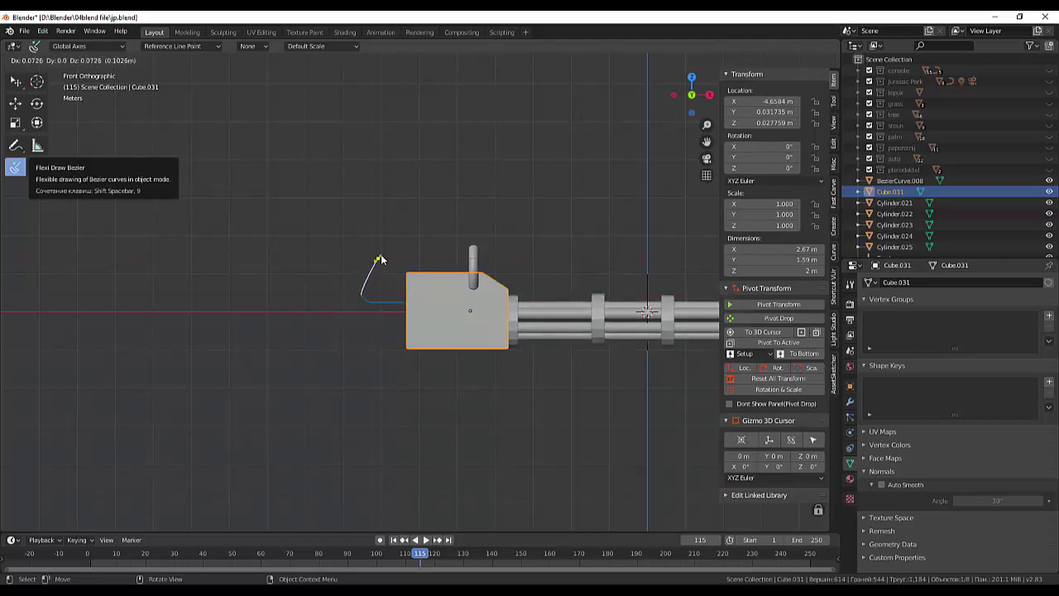
mouse_move(380, 259)
left_mouse_down()
mouse_move(396, 249)
mouse_move(362, 237)
mouse_move(354, 249)
left_mouse_up()
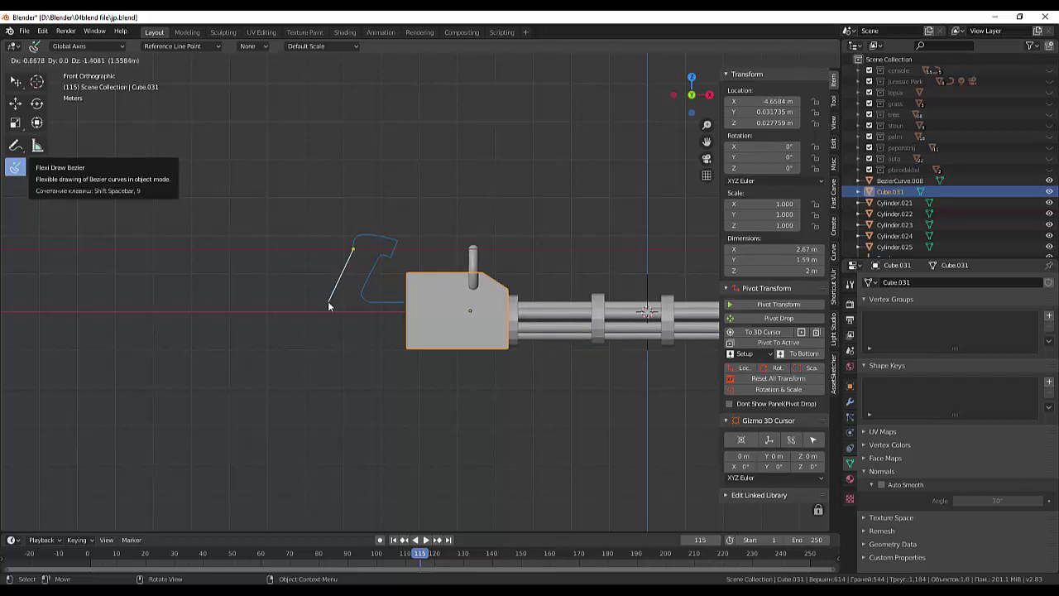
left_click(328, 304)
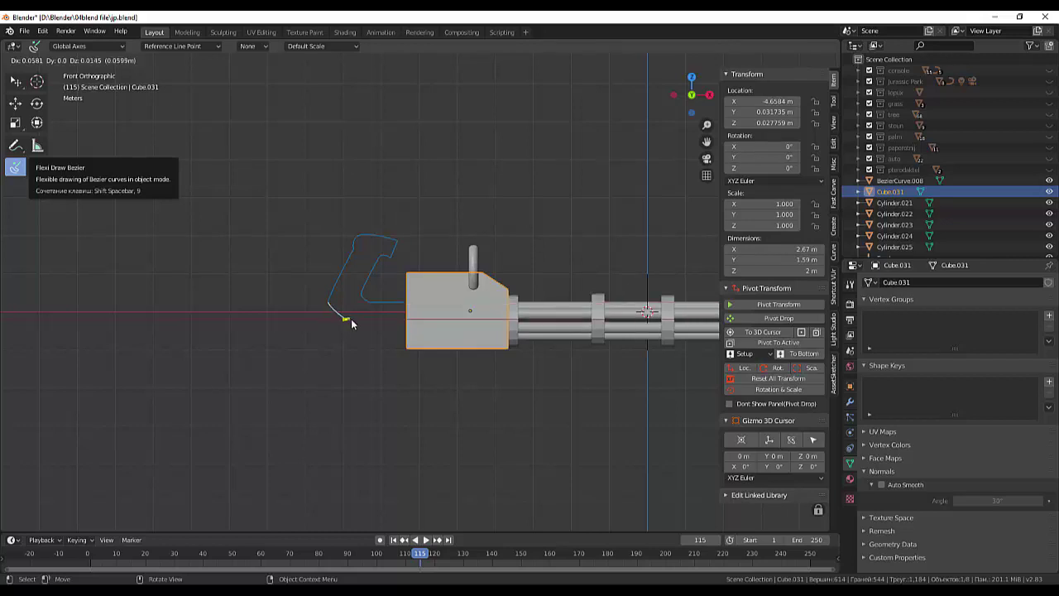
left_click_drag(348, 323, 364, 324)
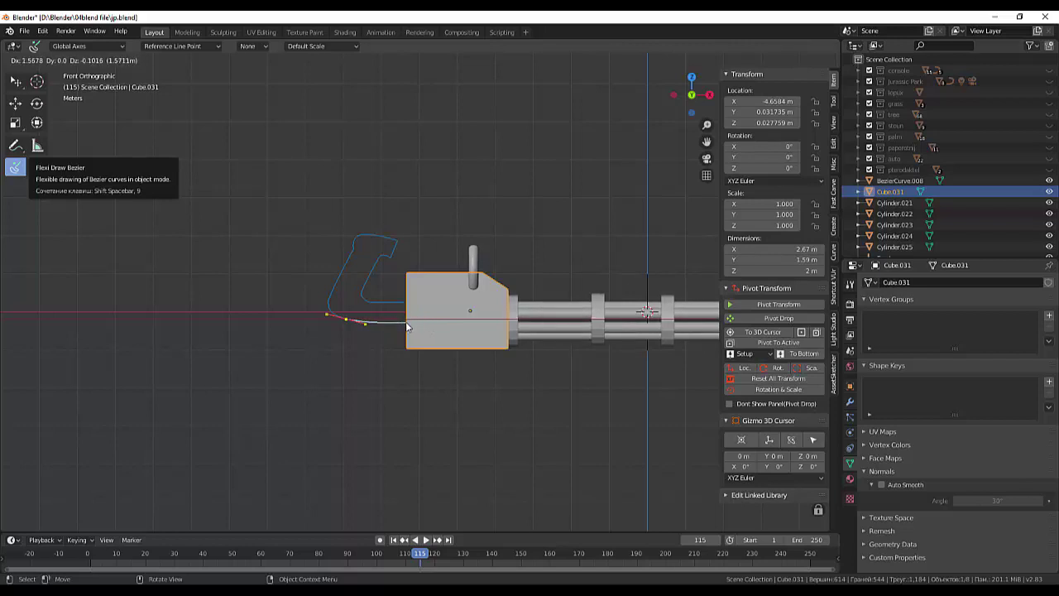
Discard the stray segment and finish the grip outline as the new curve BezierCurve.009.
key("Escape")
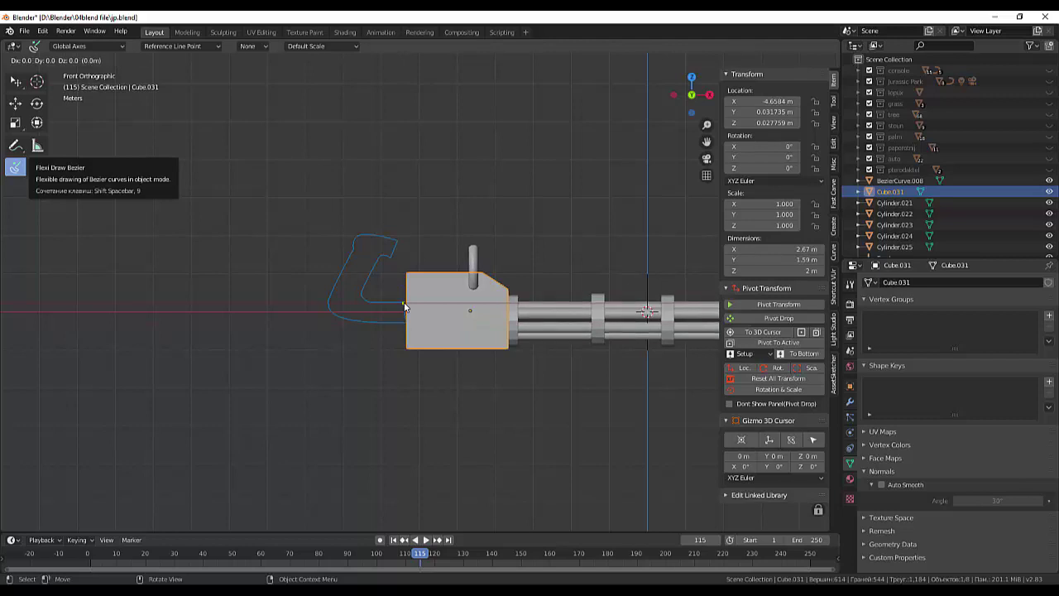
key("Return")
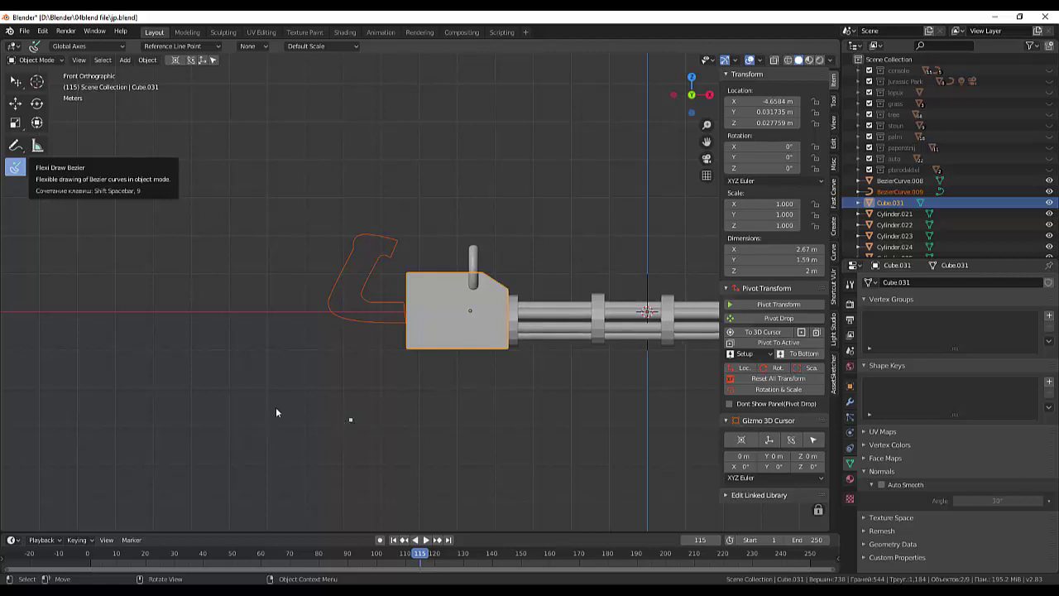
Bend the curve's bottom segment down onto the body's left edge and extend one new end point.
left_click(35, 170)
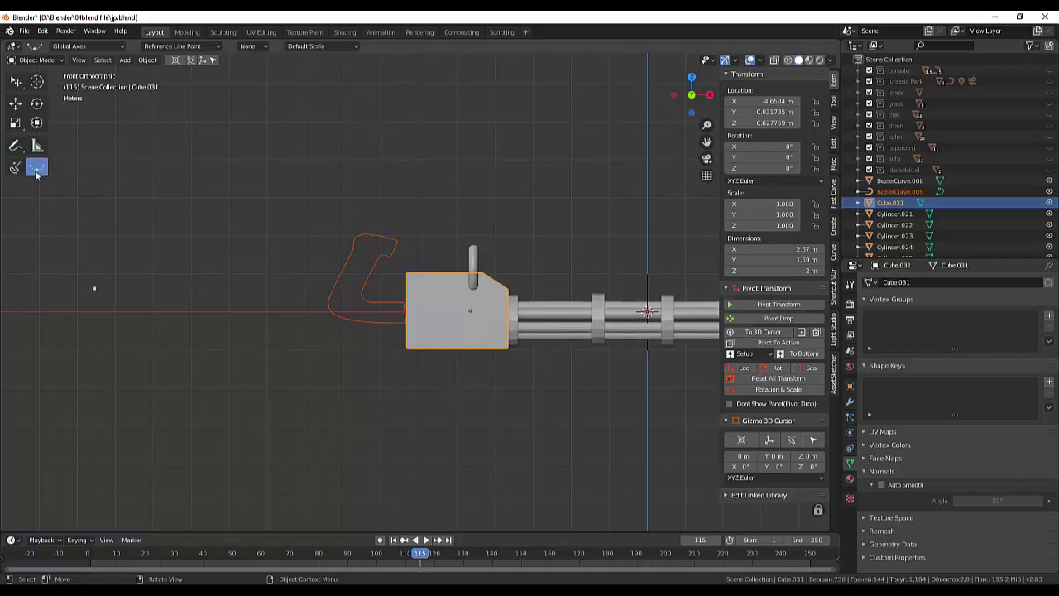
left_click_drag(329, 305, 346, 329)
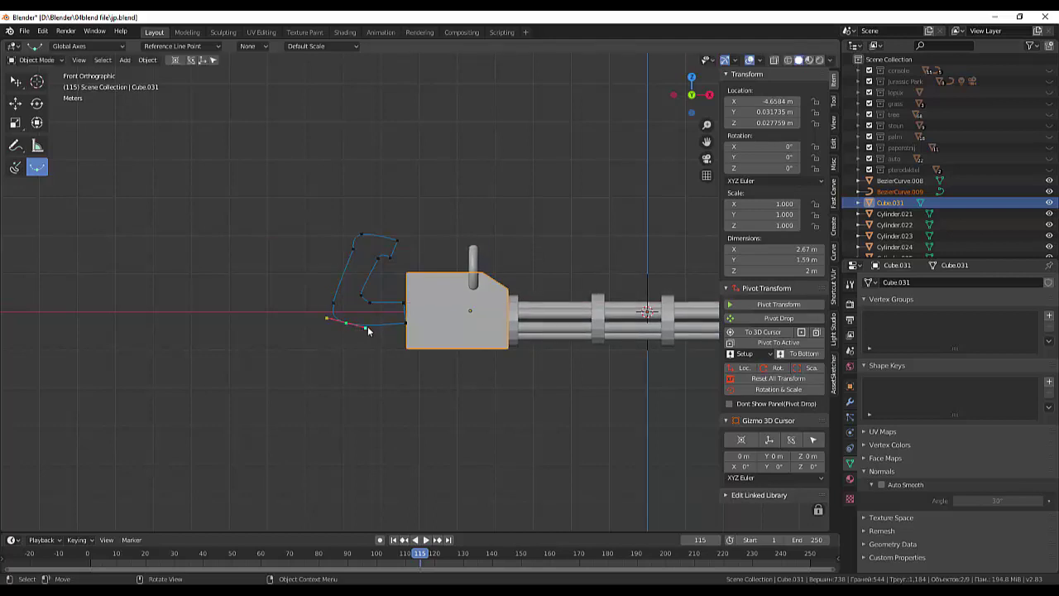
left_click_drag(367, 328, 405, 323)
left_click_drag(404, 306, 403, 307)
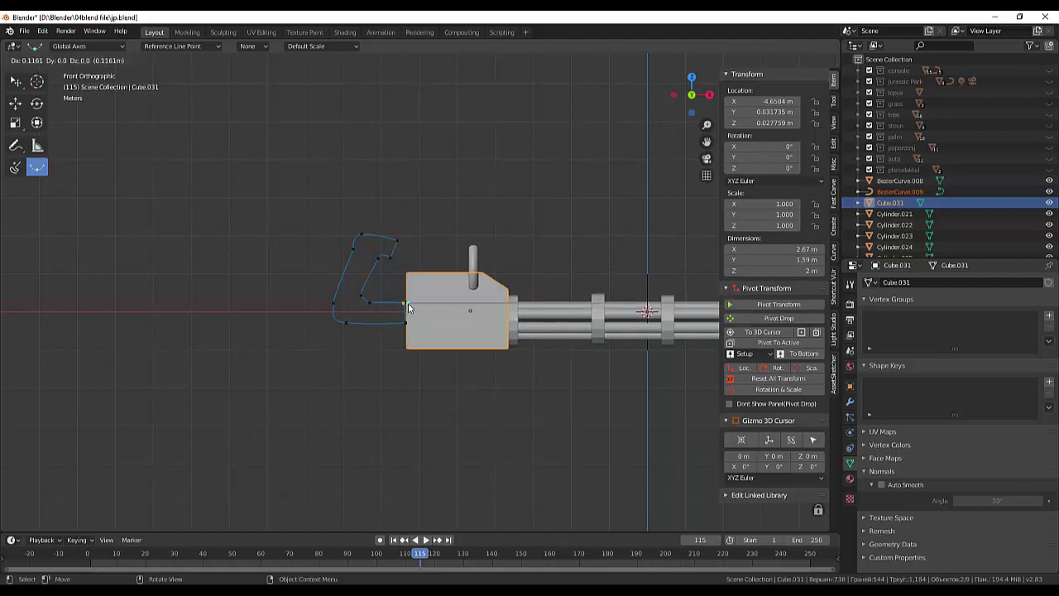
left_click_drag(404, 306, 410, 309)
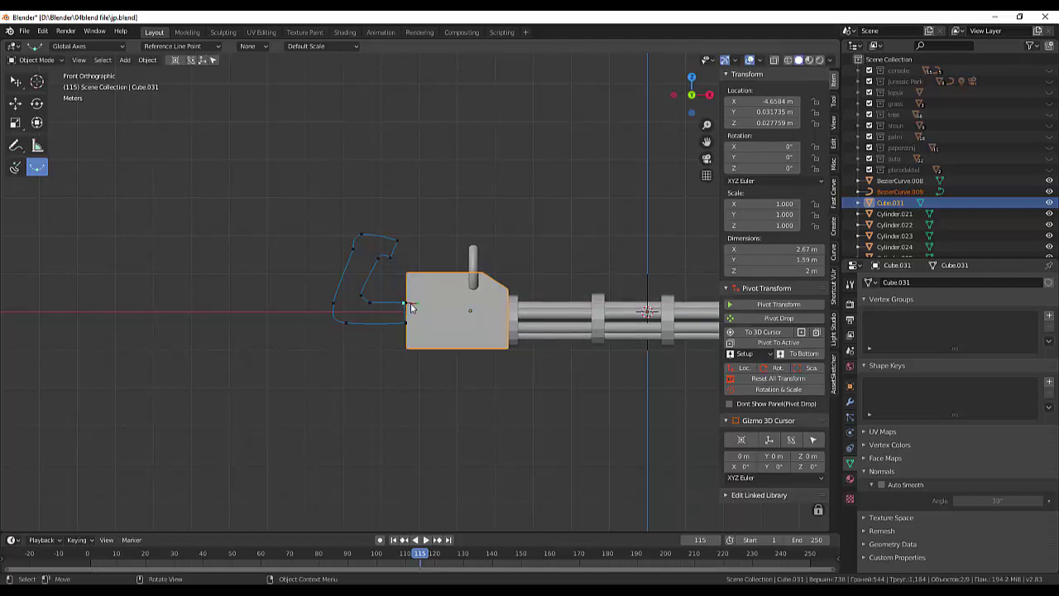
key("Tab")
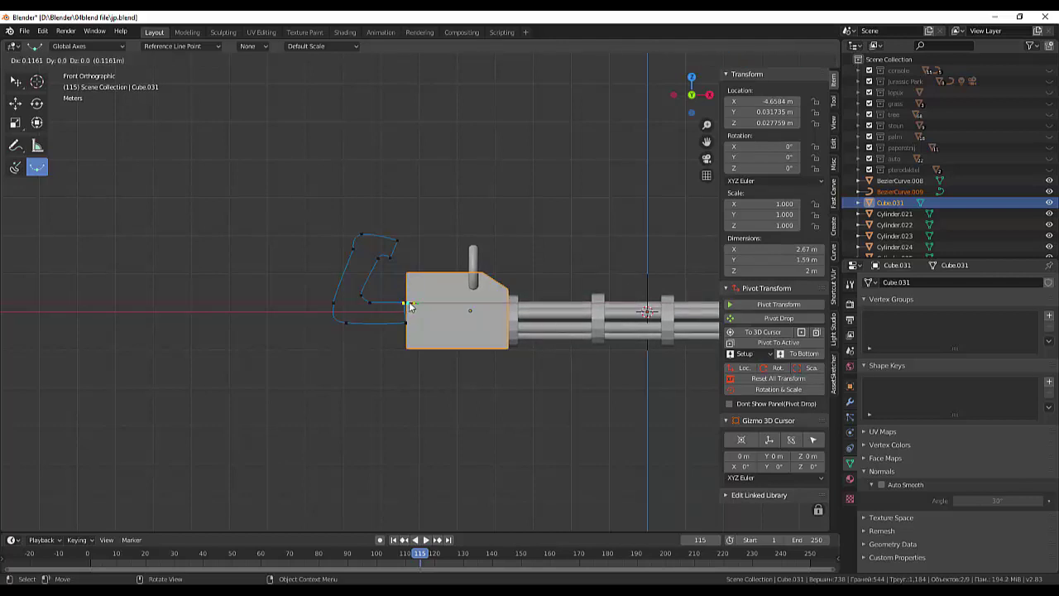
left_click(406, 306)
key("Tab")
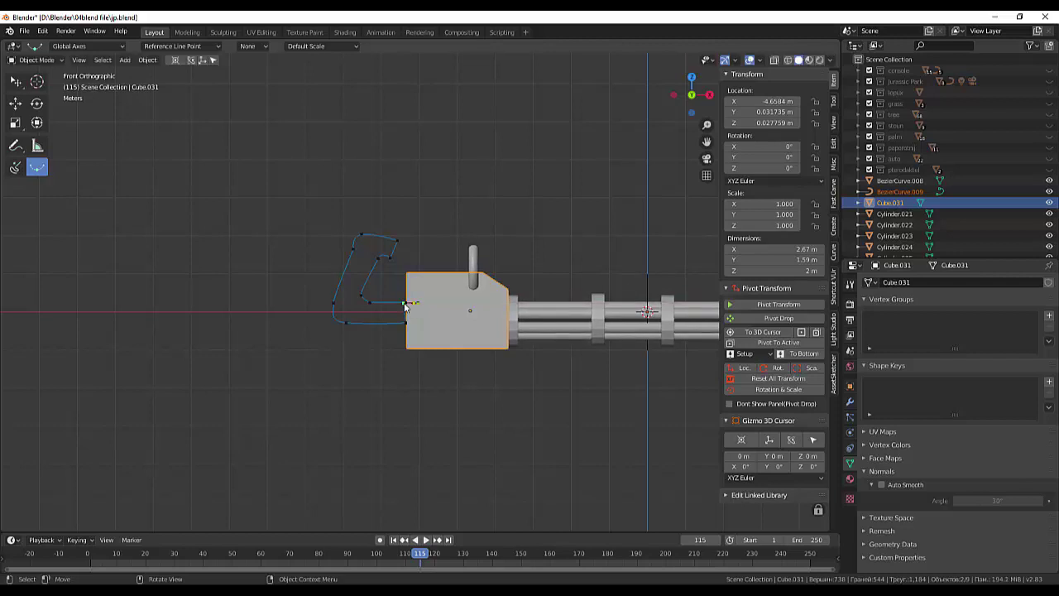
Undo the last three curve reshapes and move the curve's end point up toward the body.
scroll(403, 324, "up", 2)
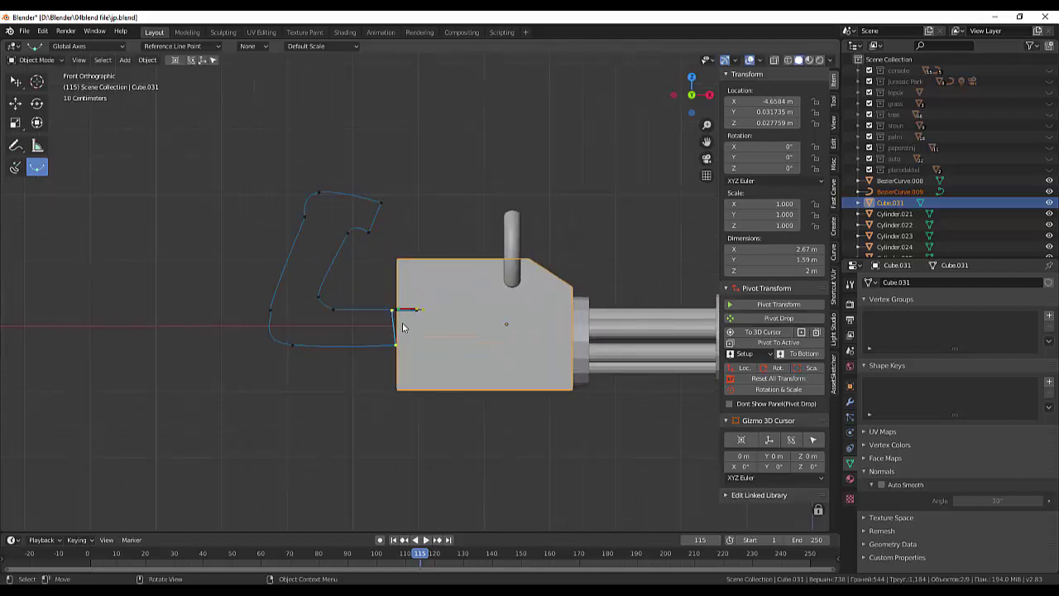
scroll(400, 326, "up", 3)
scroll(400, 327, "up", 1)
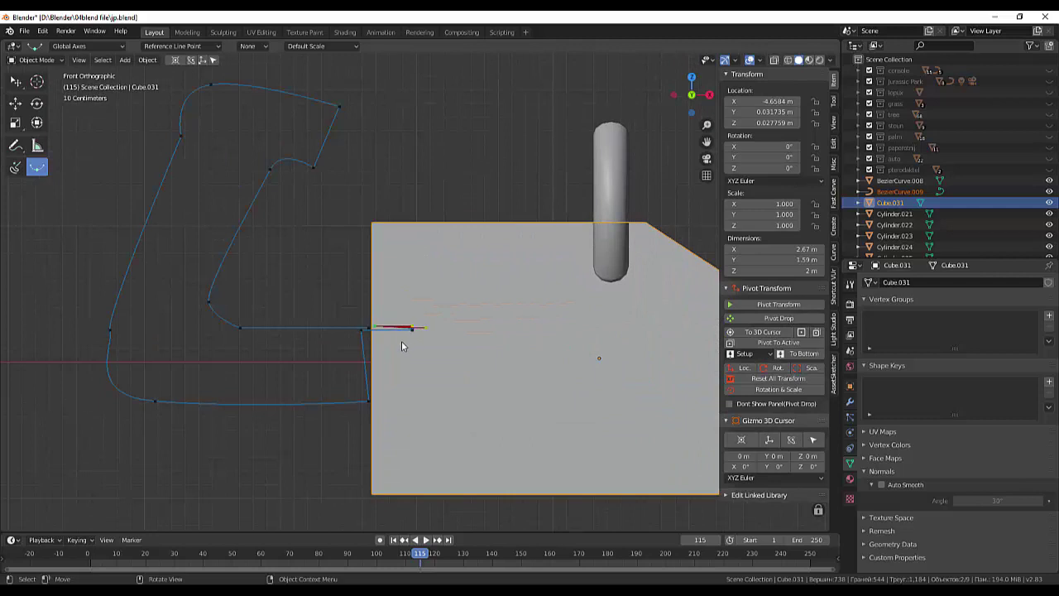
key("ctrl+z")
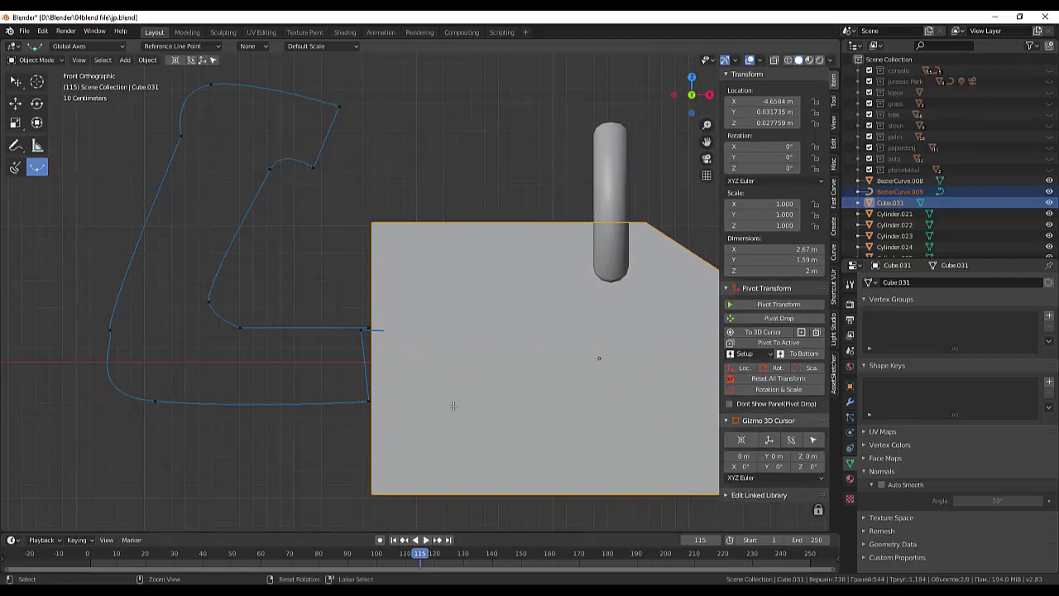
key("ctrl+z")
key("ctrl+z")
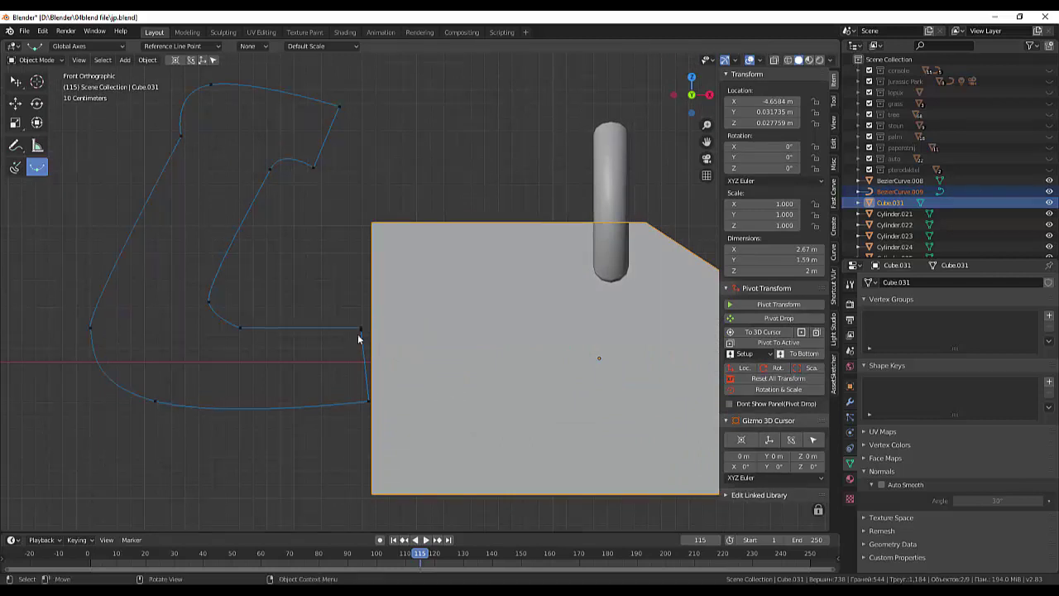
key("ctrl+z")
left_click_drag(362, 331, 404, 329)
Move the end point left, join the curve's two end points, and delete the grip curve.
left_click(405, 334, "shift")
left_click_drag(405, 334, 362, 332)
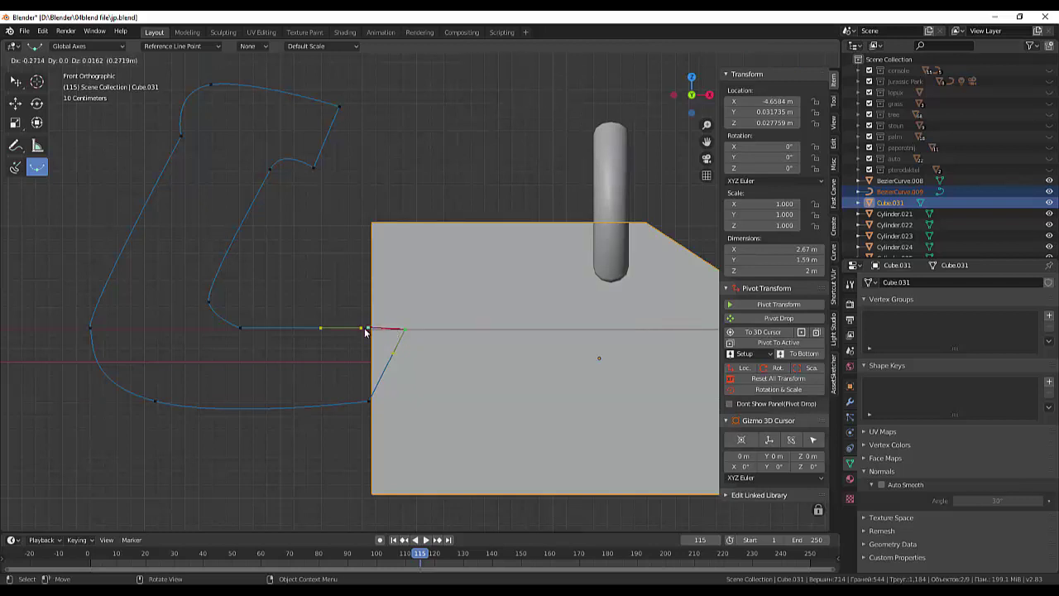
left_click(362, 332)
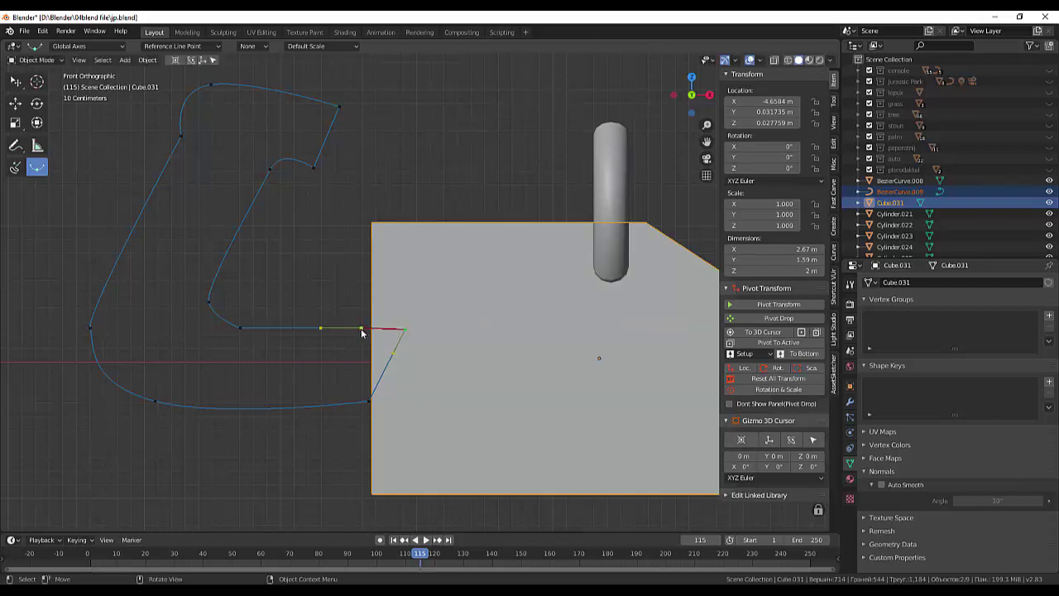
left_click(404, 330)
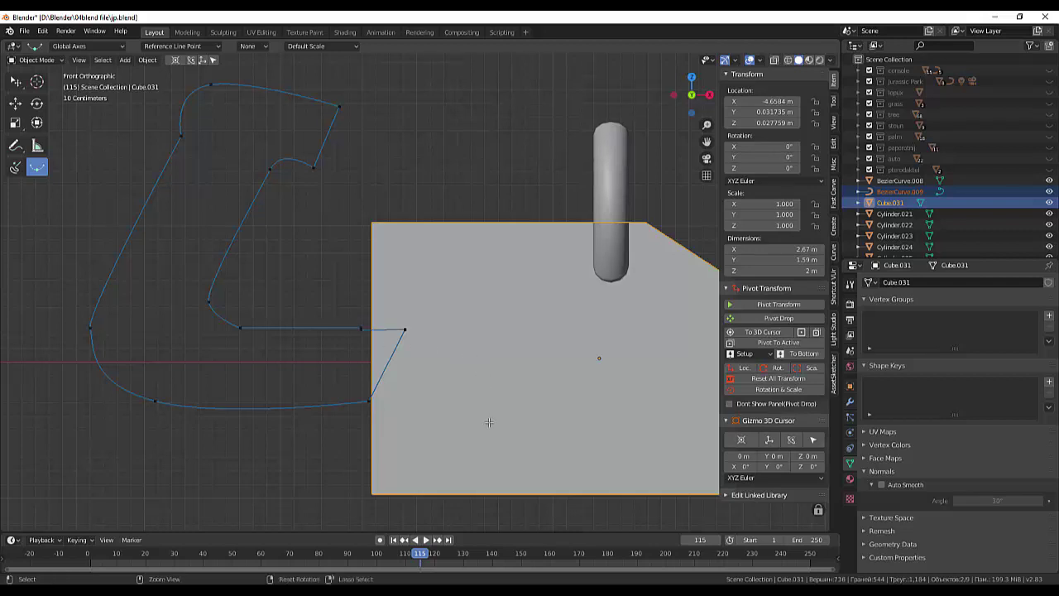
key("Delete")
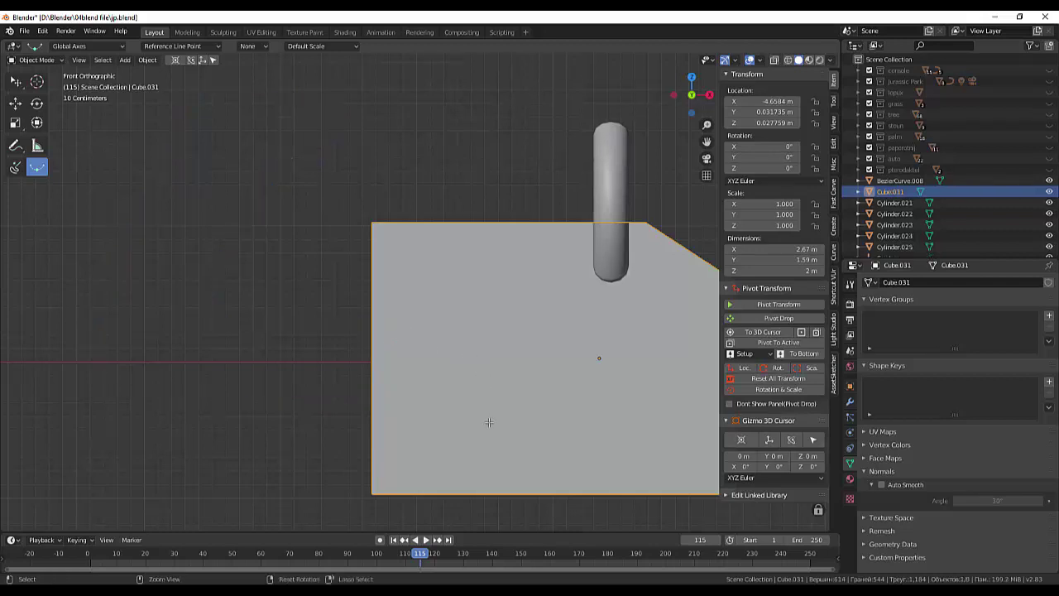
Undo the deletion to restore BezierCurve.009, then move a lower corner point toward the gun body.
key("ctrl+z")
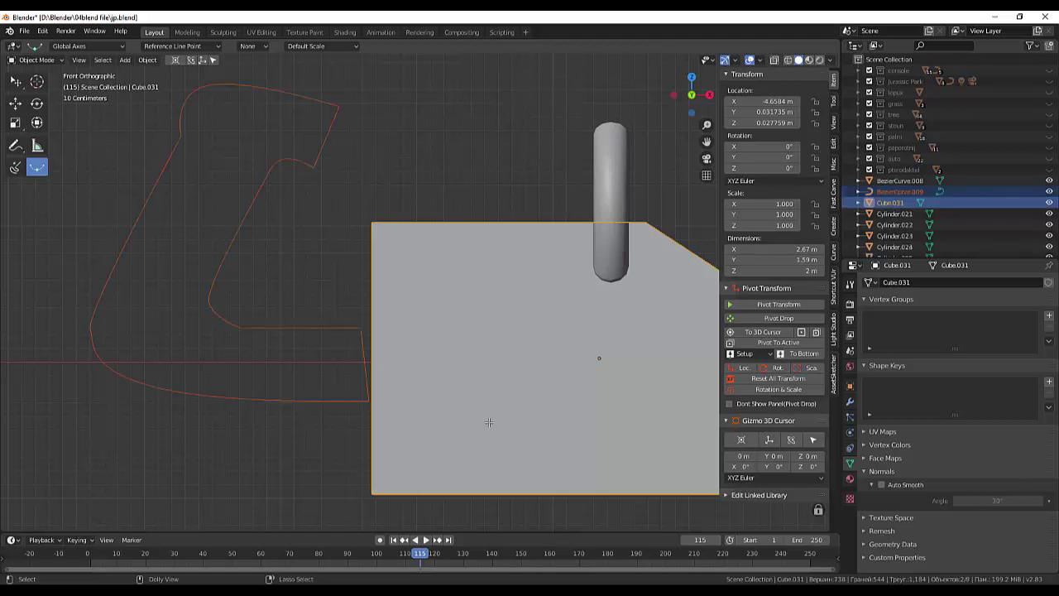
scroll(383, 363, "up", 3)
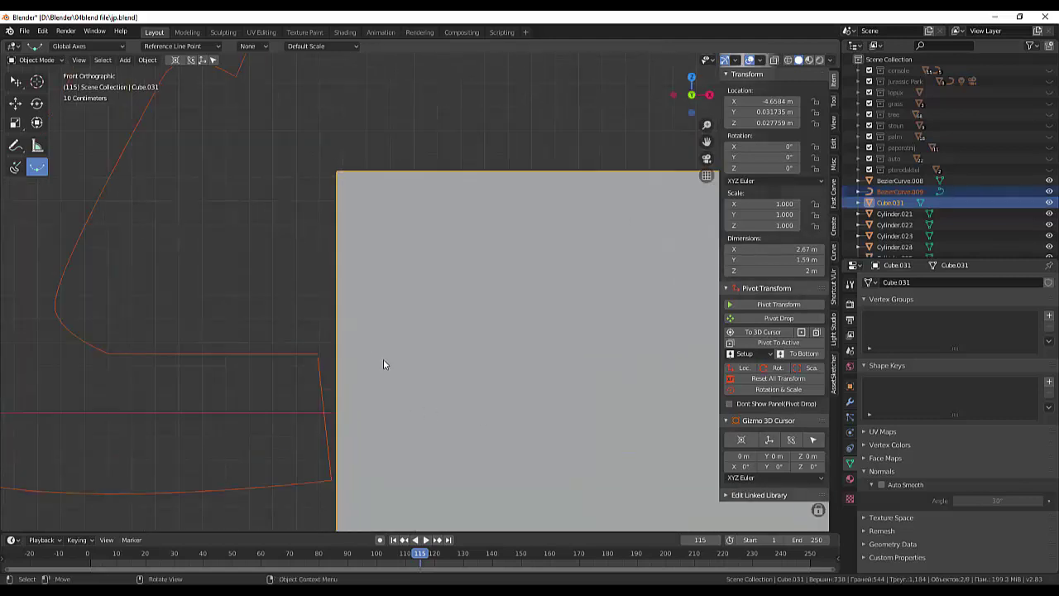
scroll(383, 358, "up", 1)
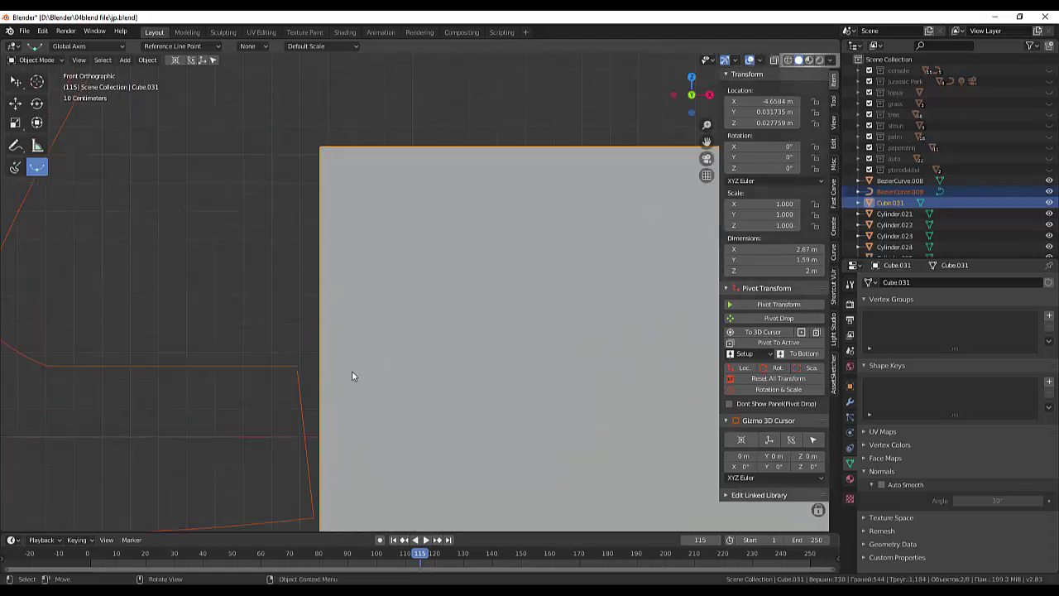
left_click(287, 370, "shift")
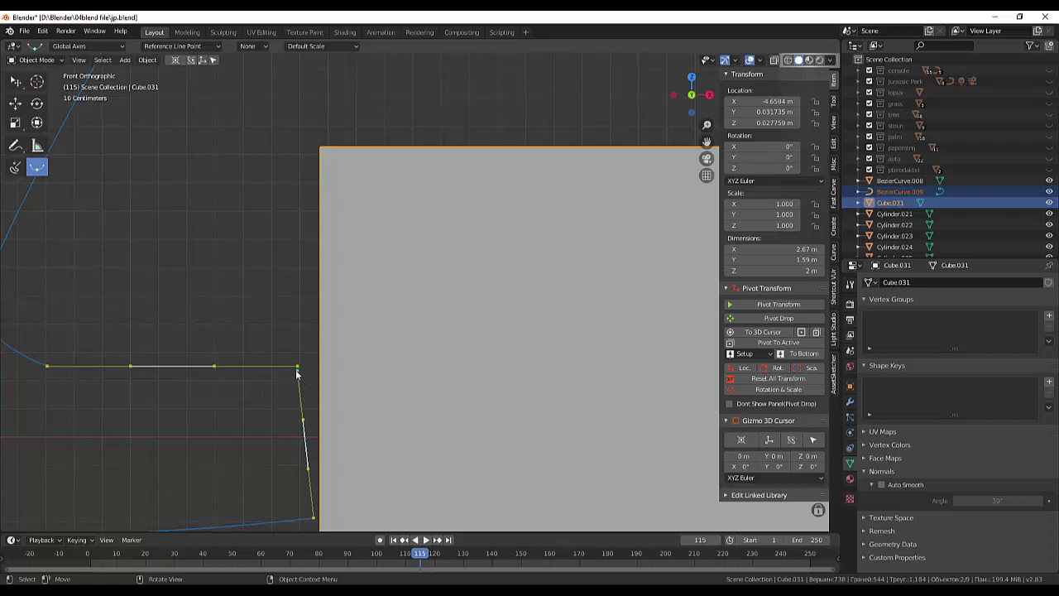
key("g")
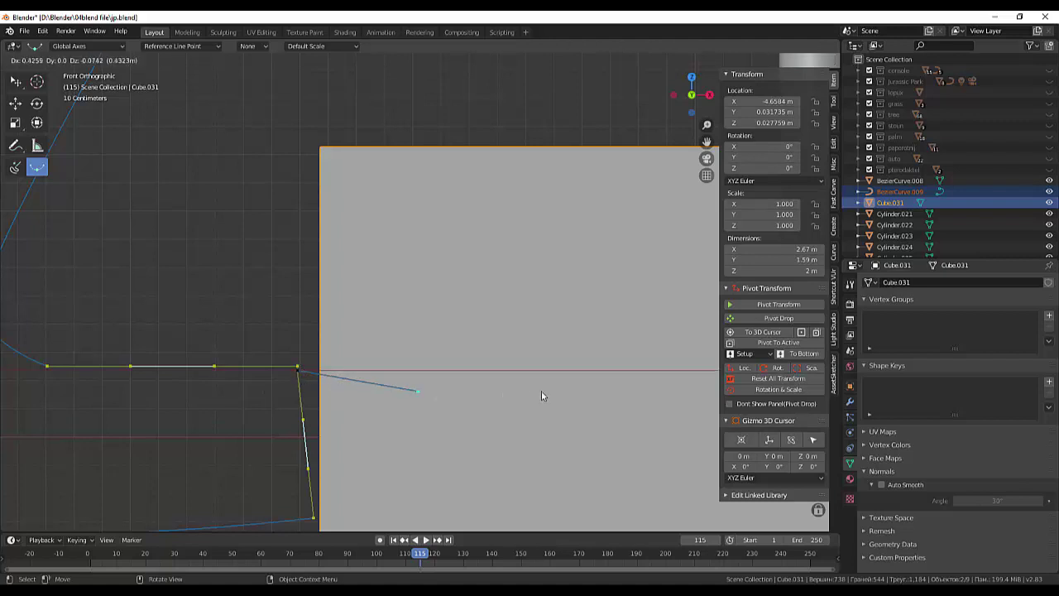
left_click(394, 390)
key("Tab")
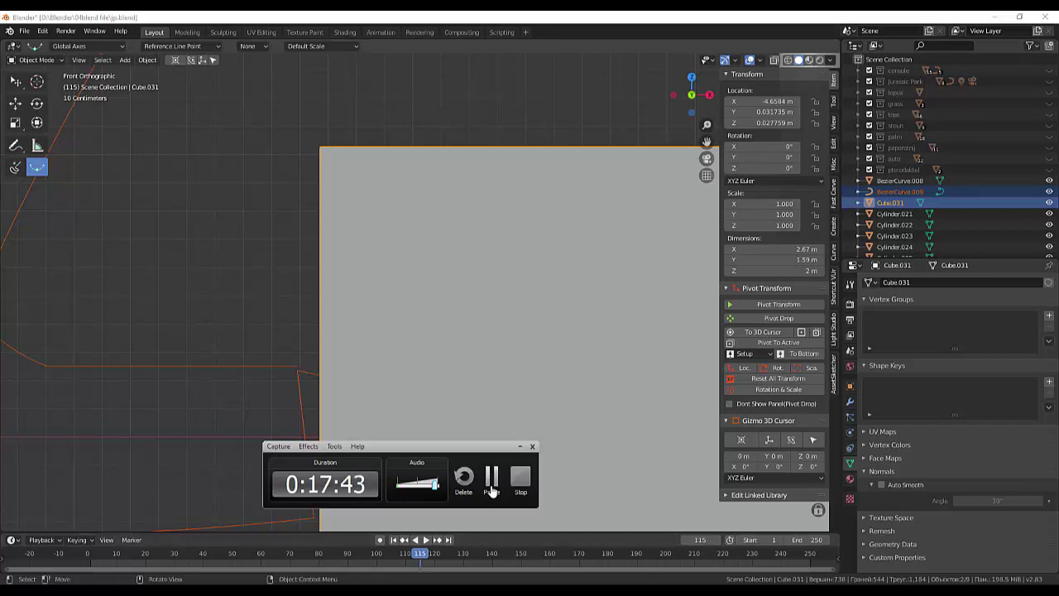
Add a 16-vertex cylinder rotated 90° on Y, with radius 0.41 m and depth 2.83 m.
left_click(490, 495)
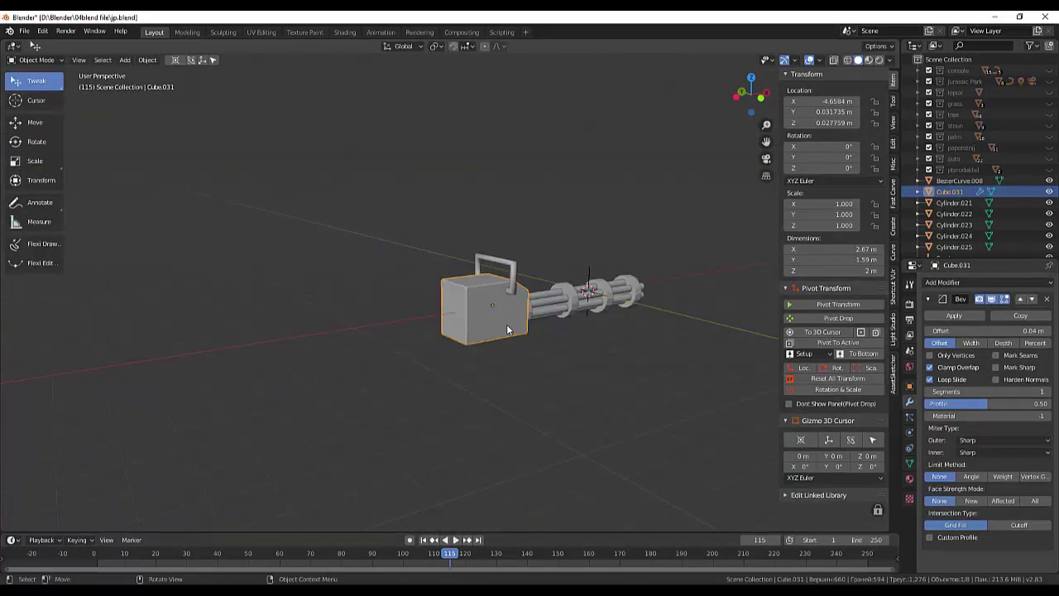
key("shift+a")
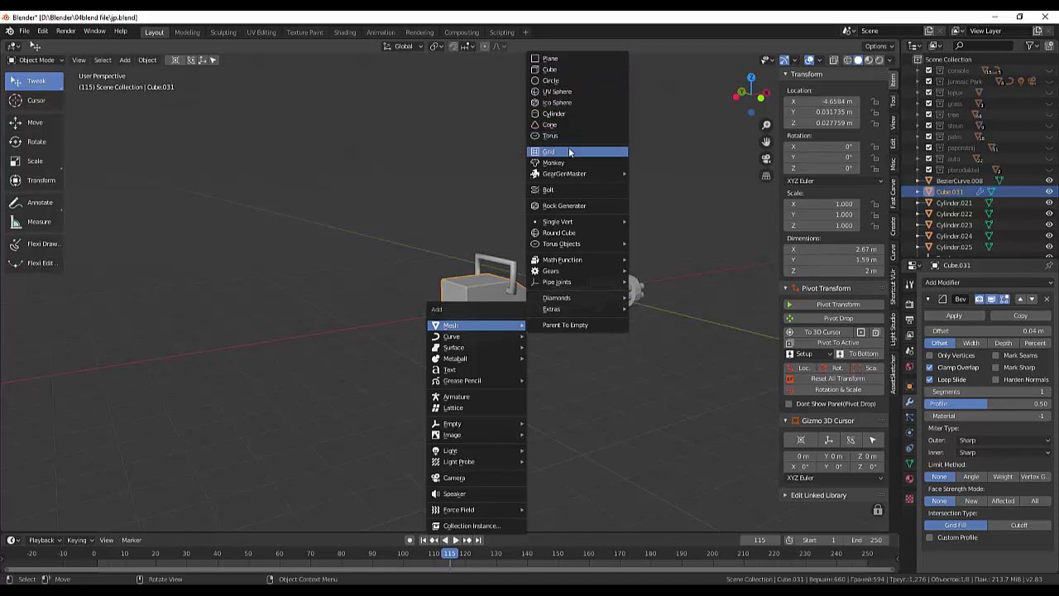
left_click(556, 116)
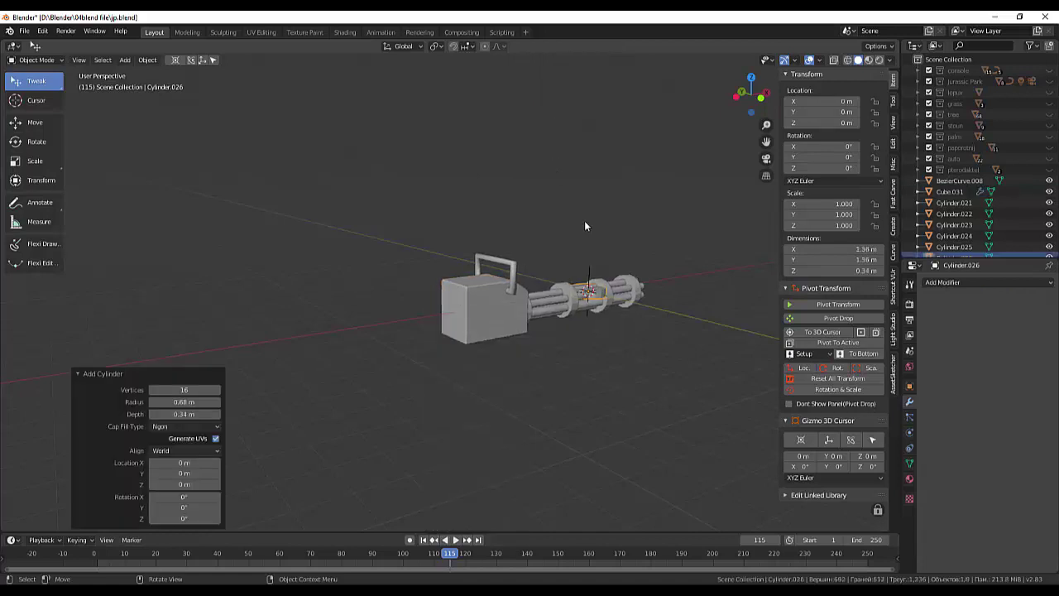
mouse_move(629, 302)
middle_mouse_down()
mouse_move(634, 345)
mouse_move(665, 303)
middle_mouse_up()
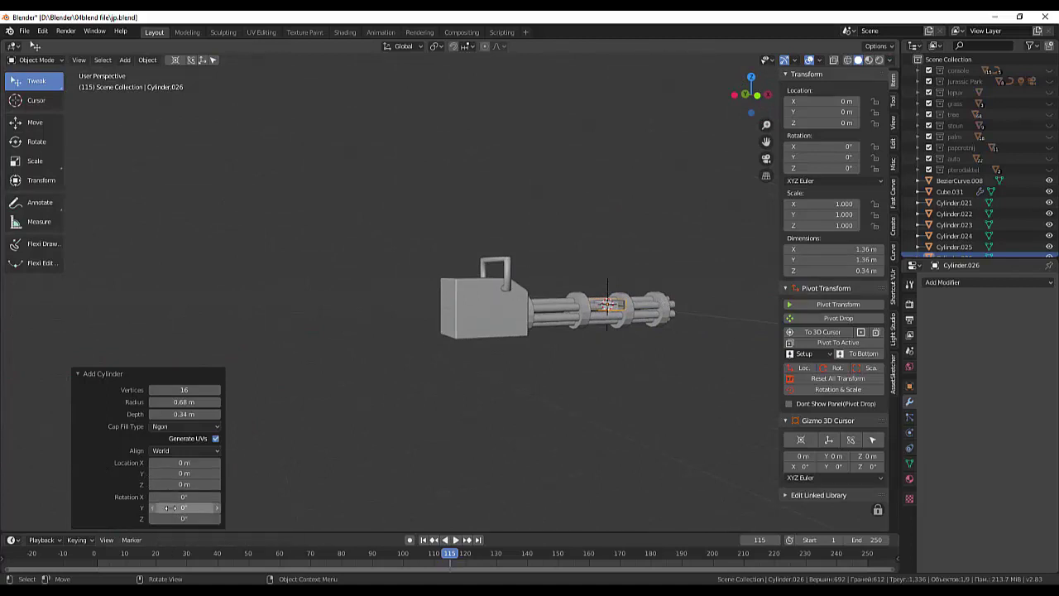
left_click(172, 507)
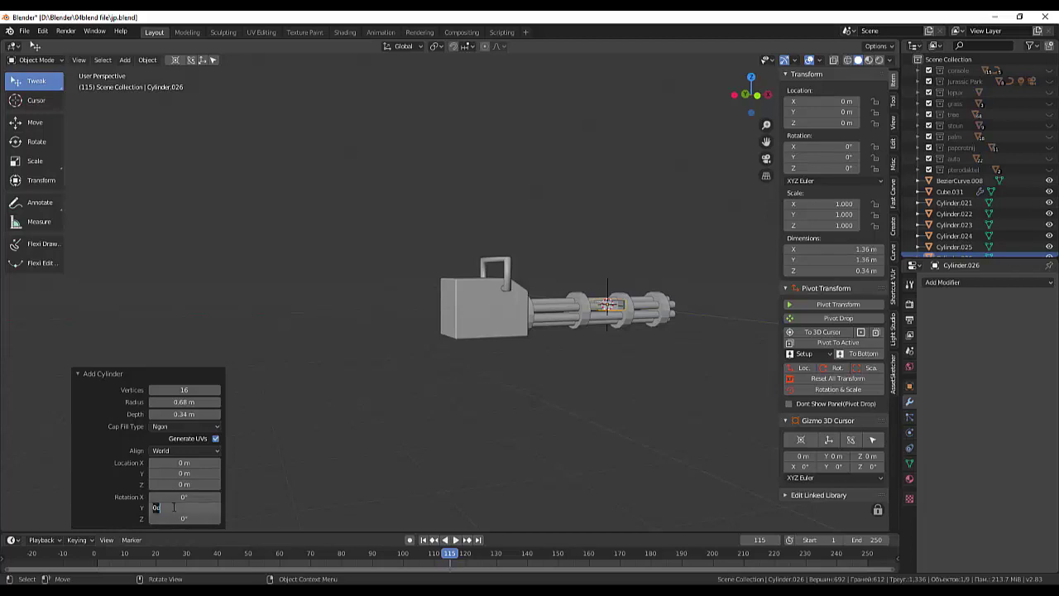
type("90")
key("Return")
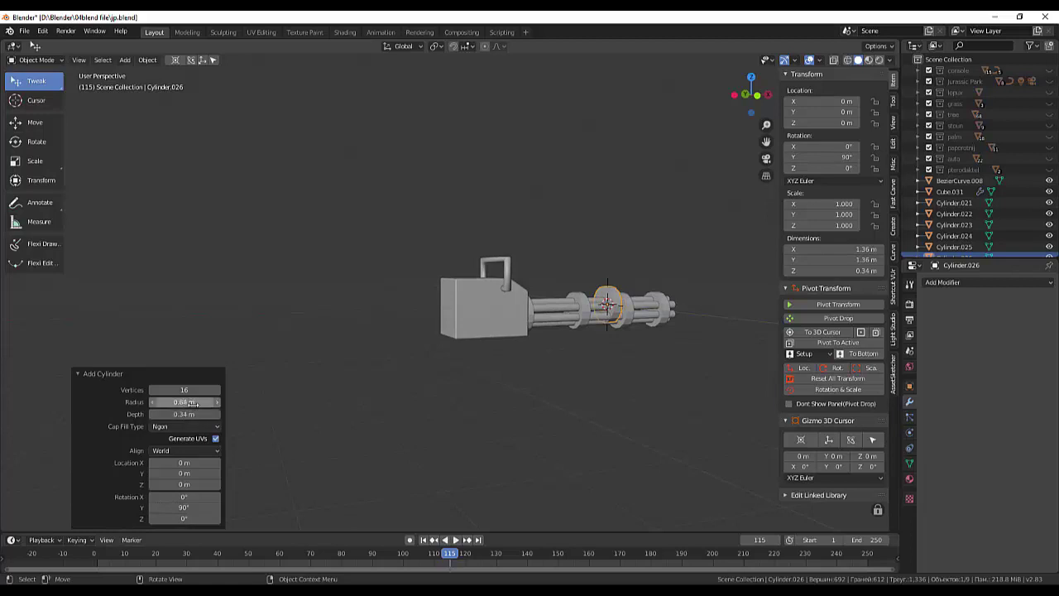
left_click_drag(186, 402, 174, 405)
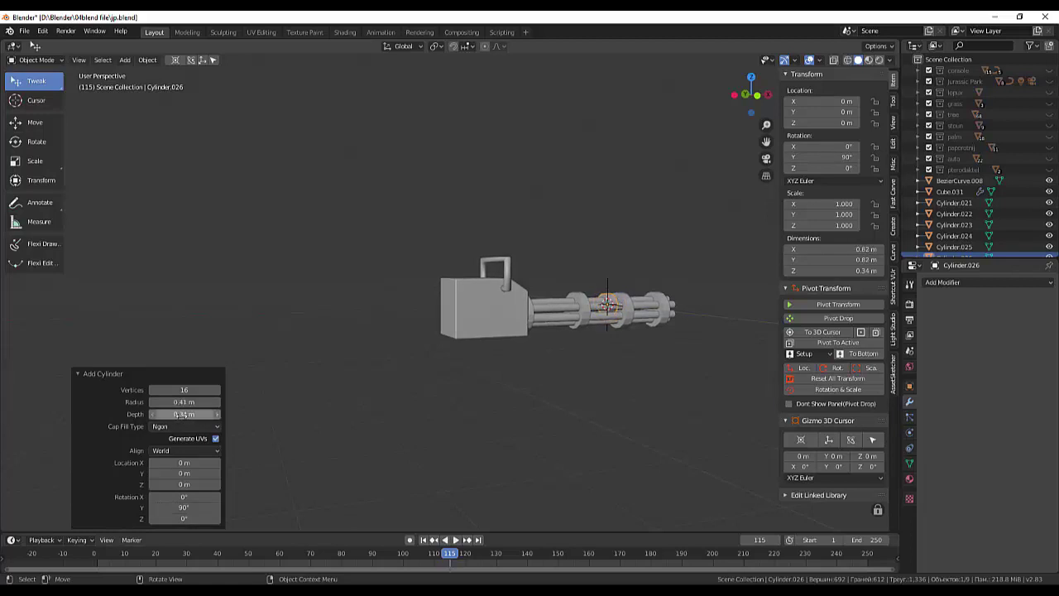
left_click_drag(200, 413, 314, 414)
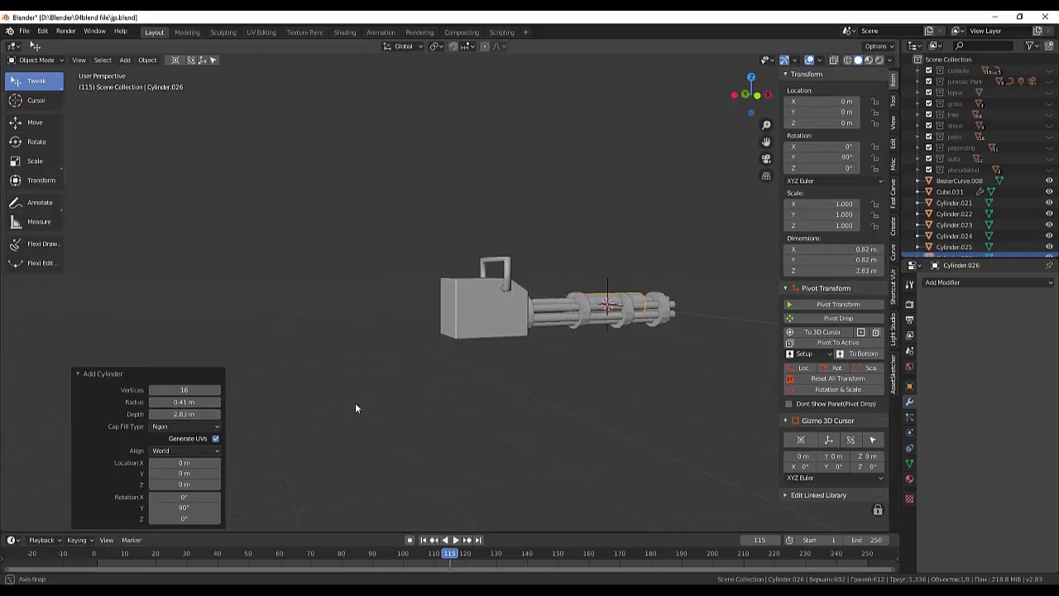
middle_click_drag(355, 402, 292, 450)
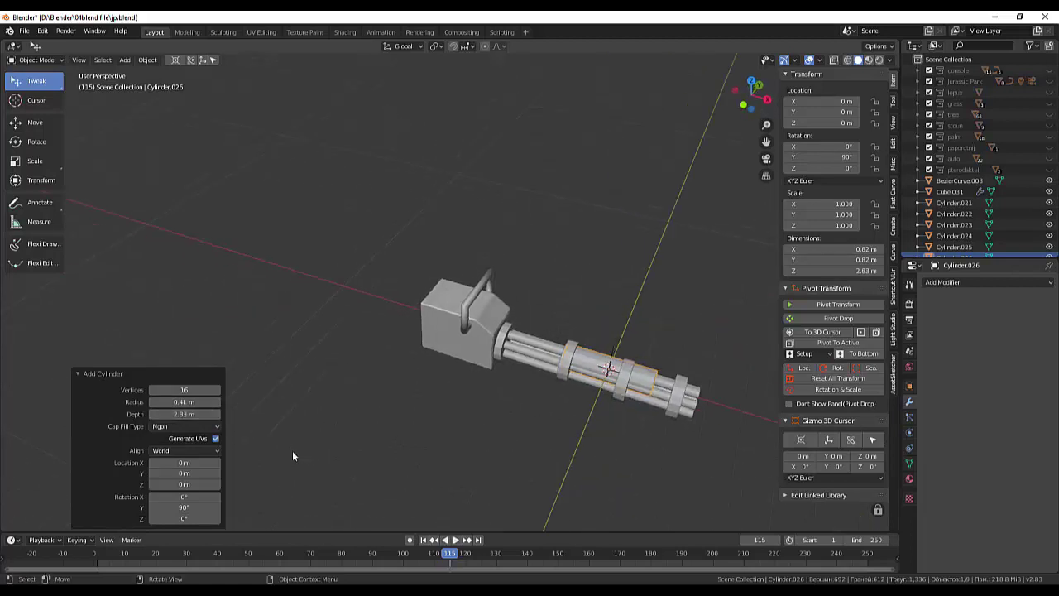
mouse_move(601, 464)
middle_mouse_down()
mouse_move(569, 459)
mouse_move(571, 436)
middle_mouse_up()
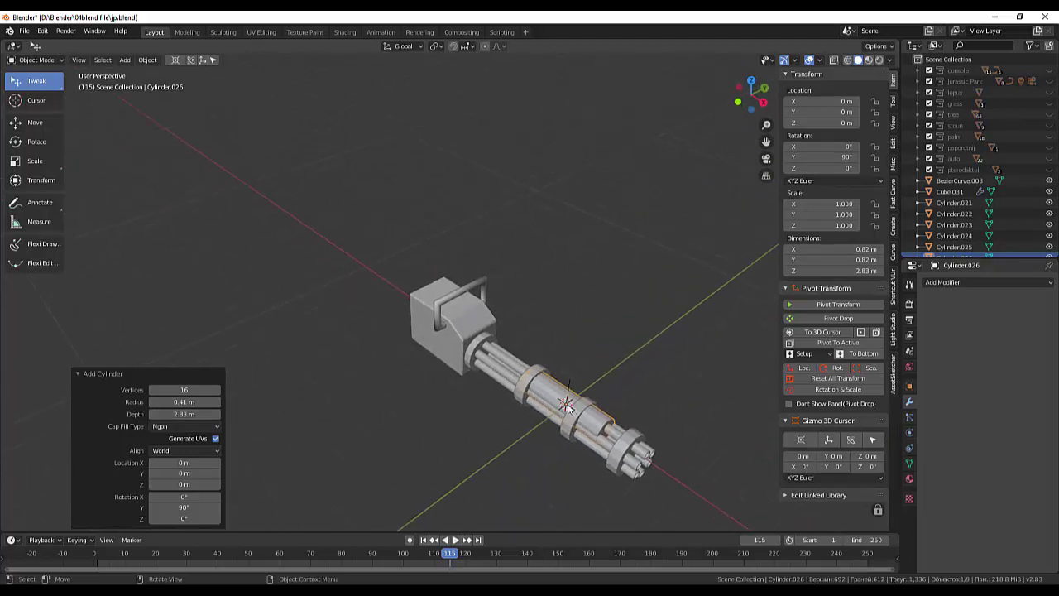
Move the cylinder beside the gun's box body and shrink it to about 0.79.
key("g")
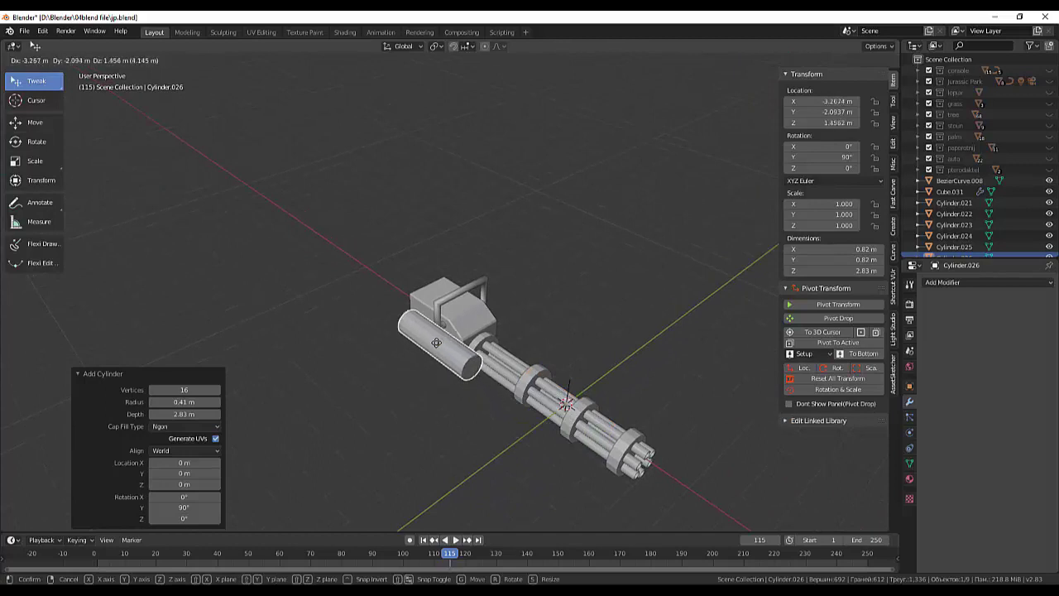
left_click(436, 342)
middle_click_drag(483, 377, 552, 333)
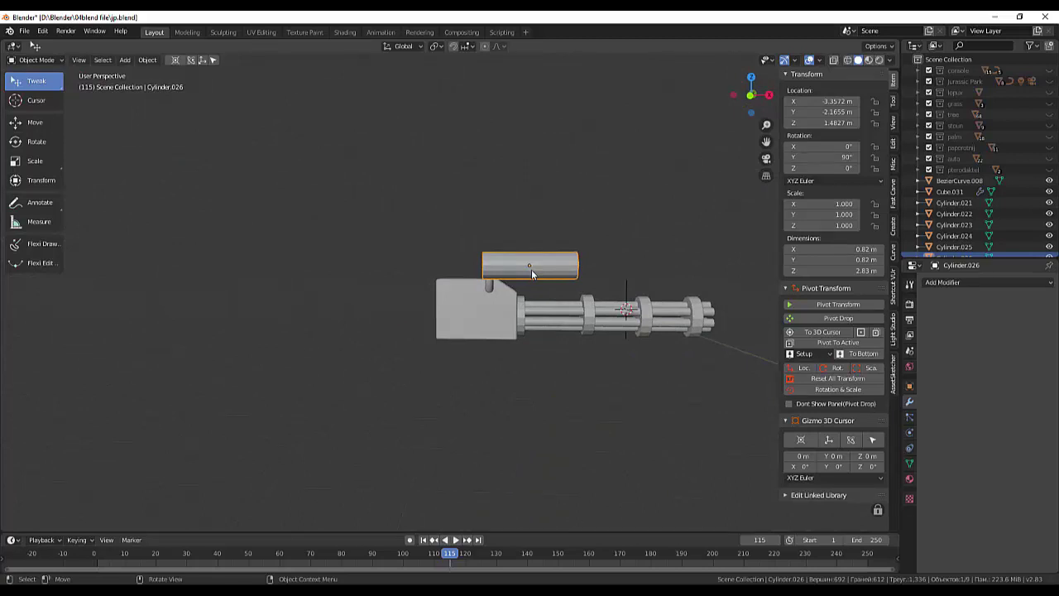
key("g")
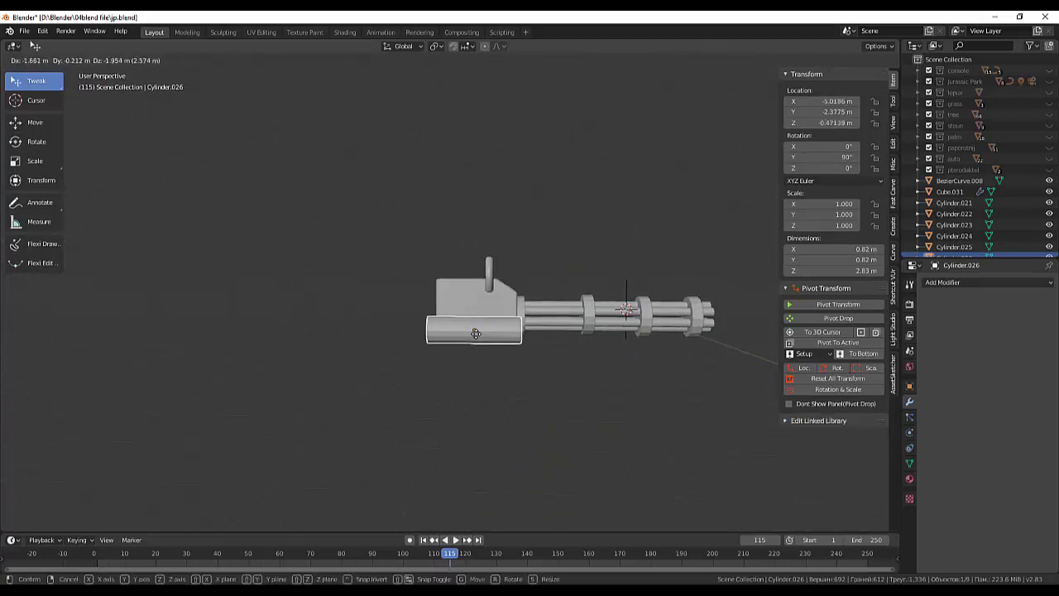
left_click(479, 329)
key("s")
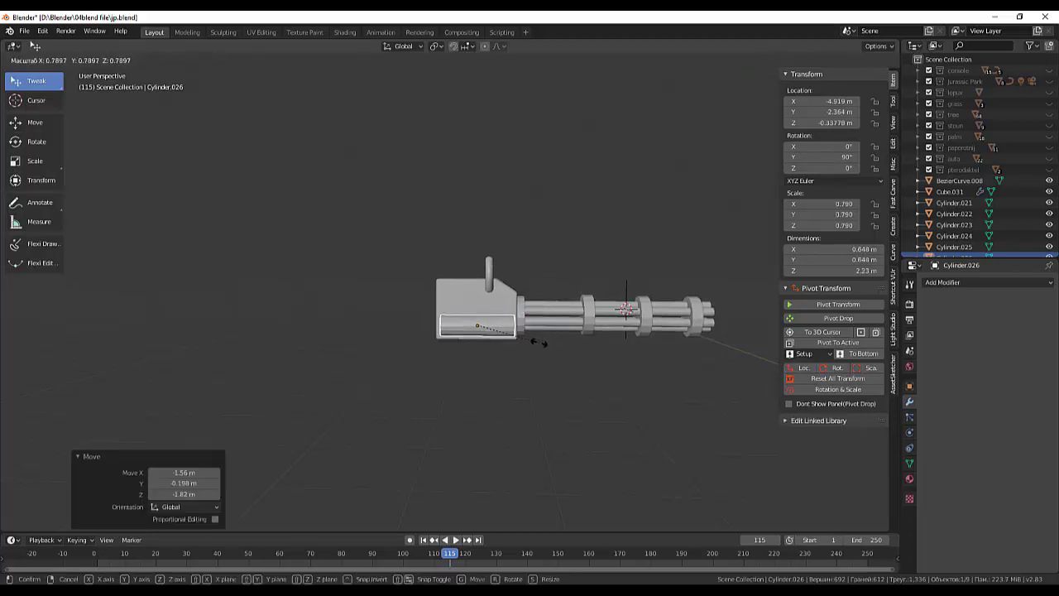
left_click(538, 341)
Slide the cylinder along Y until it sits against the box's side.
mouse_move(540, 376)
middle_mouse_down()
mouse_move(446, 398)
mouse_move(363, 345)
middle_mouse_up()
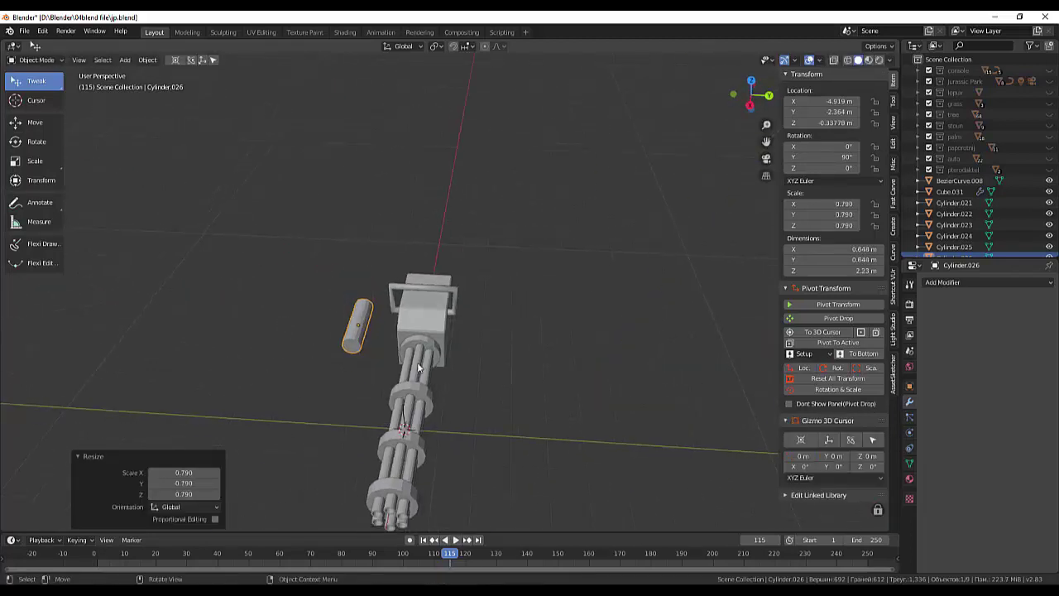
left_click(362, 339)
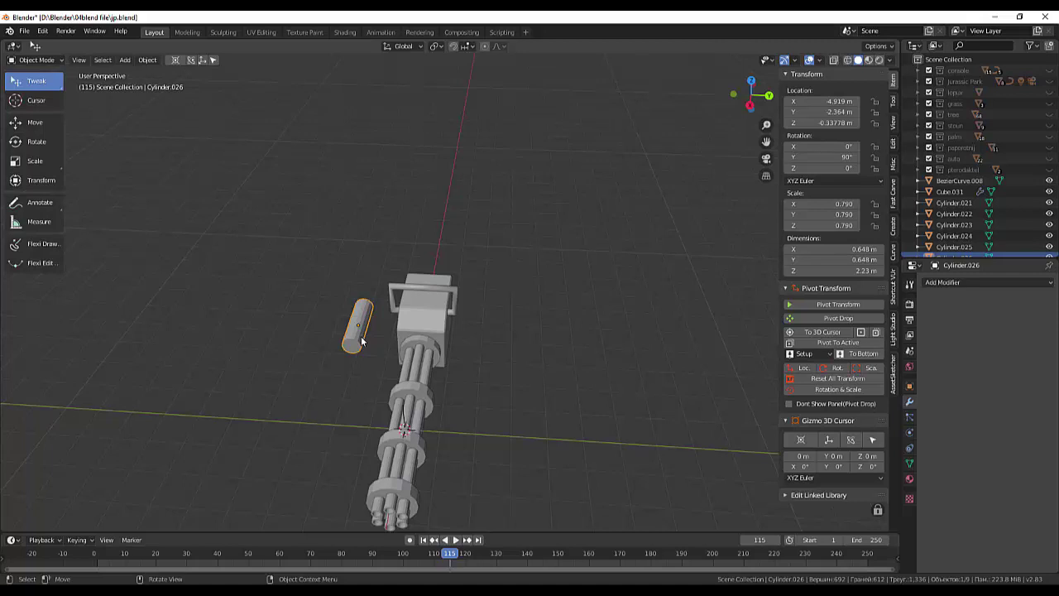
key("g")
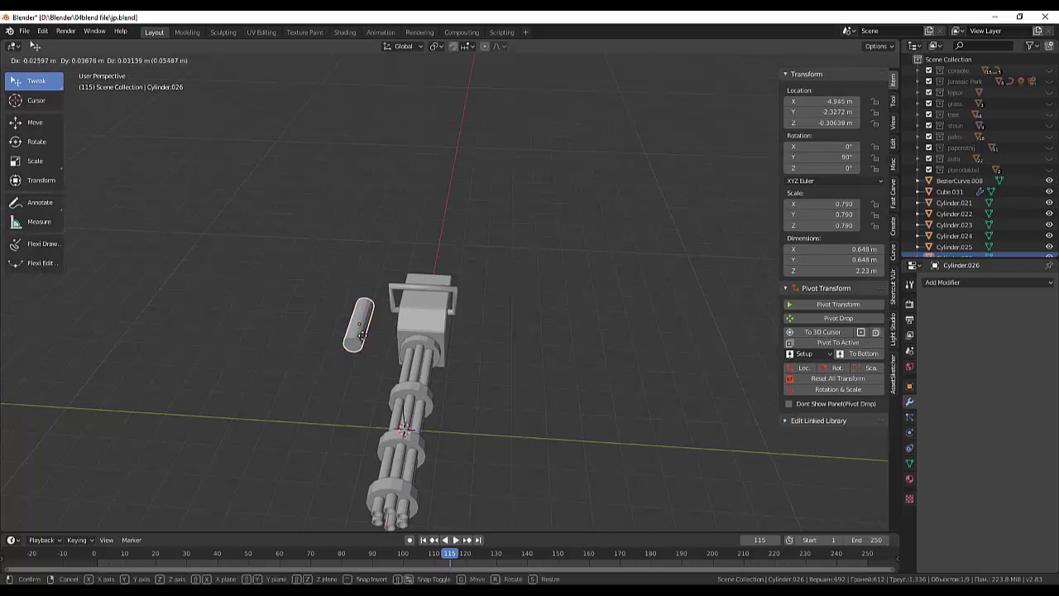
key("y")
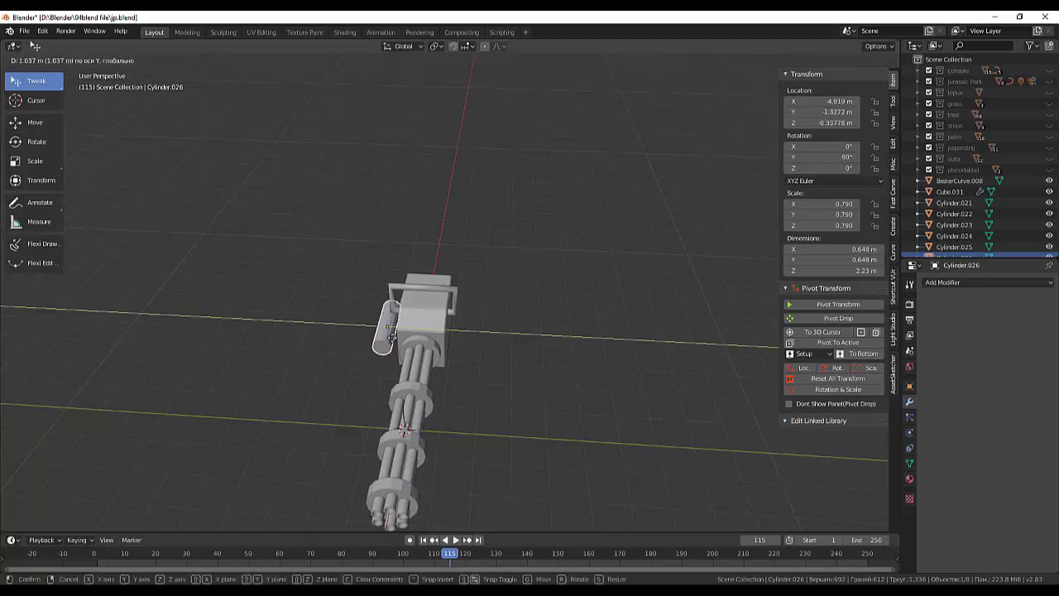
left_click(463, 338)
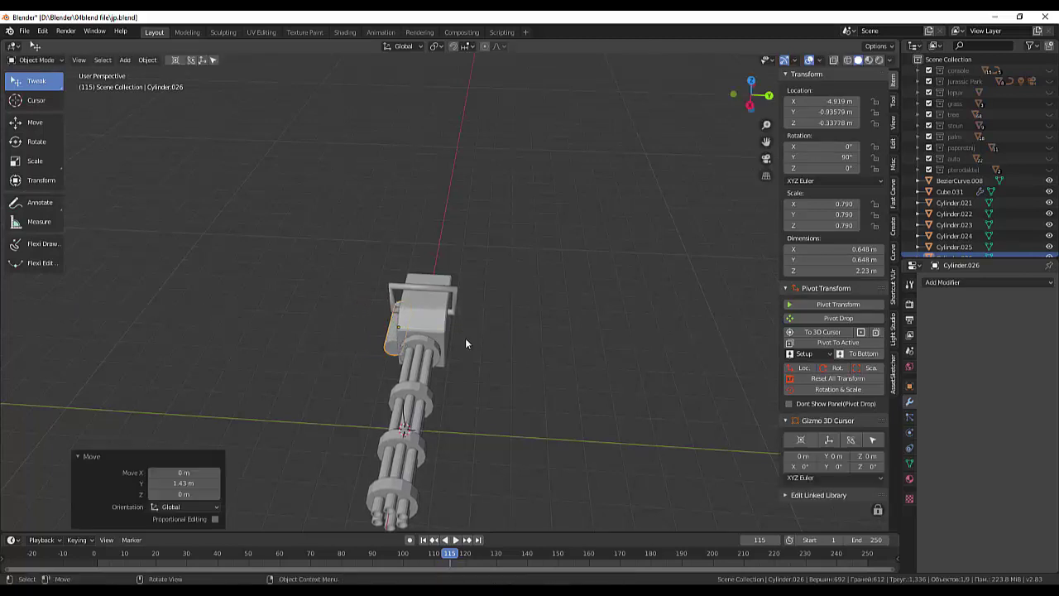
middle_click_drag(465, 338, 590, 303)
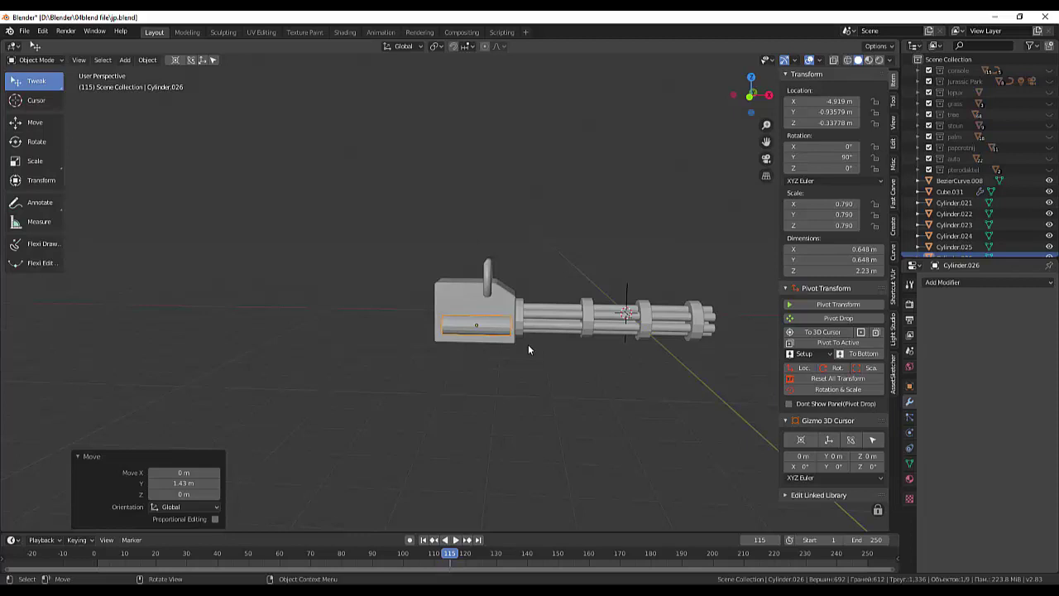
Enlarge the cylinder, then shorten it along X to 0.869 × 0.869 × 1.89 m.
key("s")
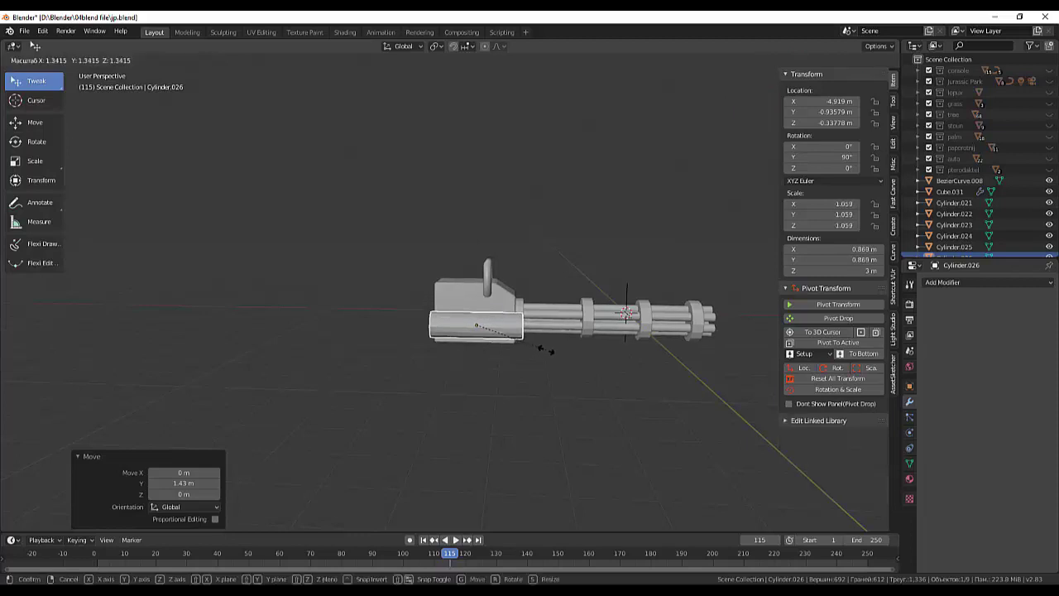
left_click(544, 349)
key("s")
key("x")
left_click(518, 349)
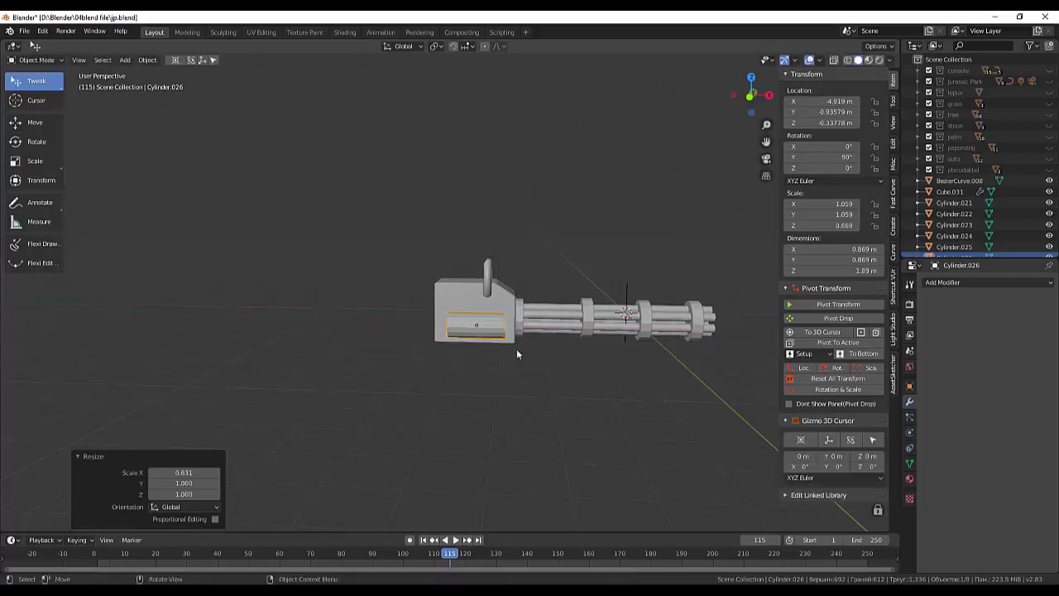
mouse_move(557, 387)
middle_mouse_down()
mouse_move(496, 385)
mouse_move(467, 403)
mouse_move(579, 387)
middle_mouse_up()
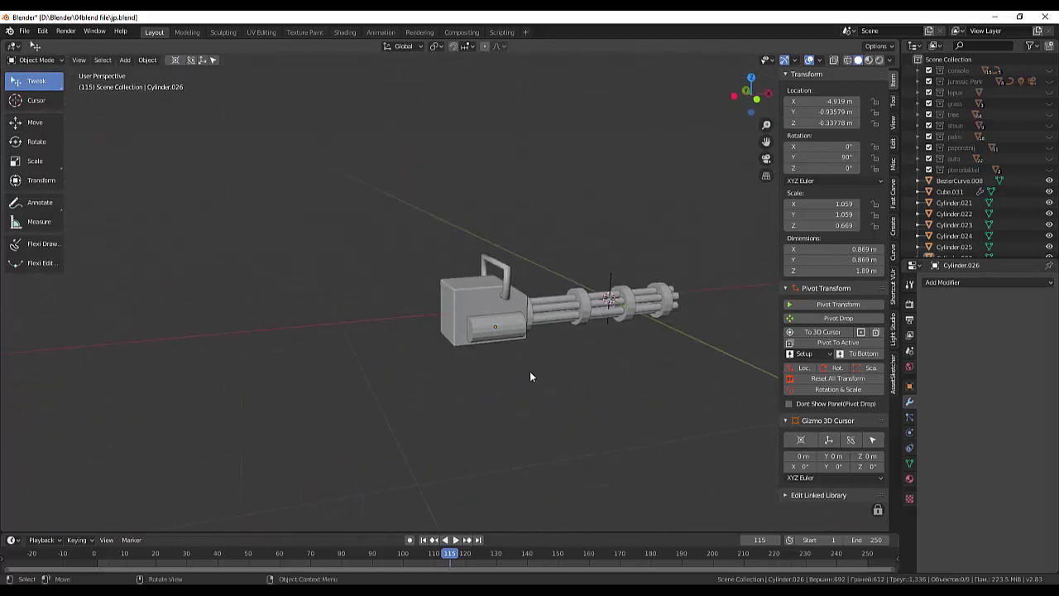
scroll(513, 331, "up", 2)
left_click(495, 307)
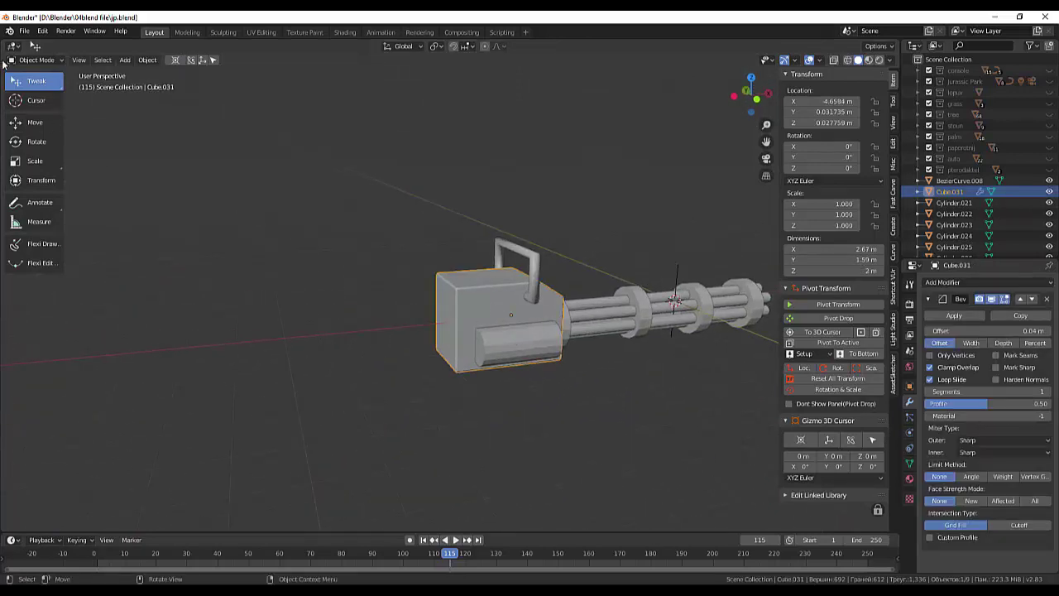
Enter Edit Mode on the box in face select and pick the upper side face.
left_click(33, 60)
left_click(34, 84)
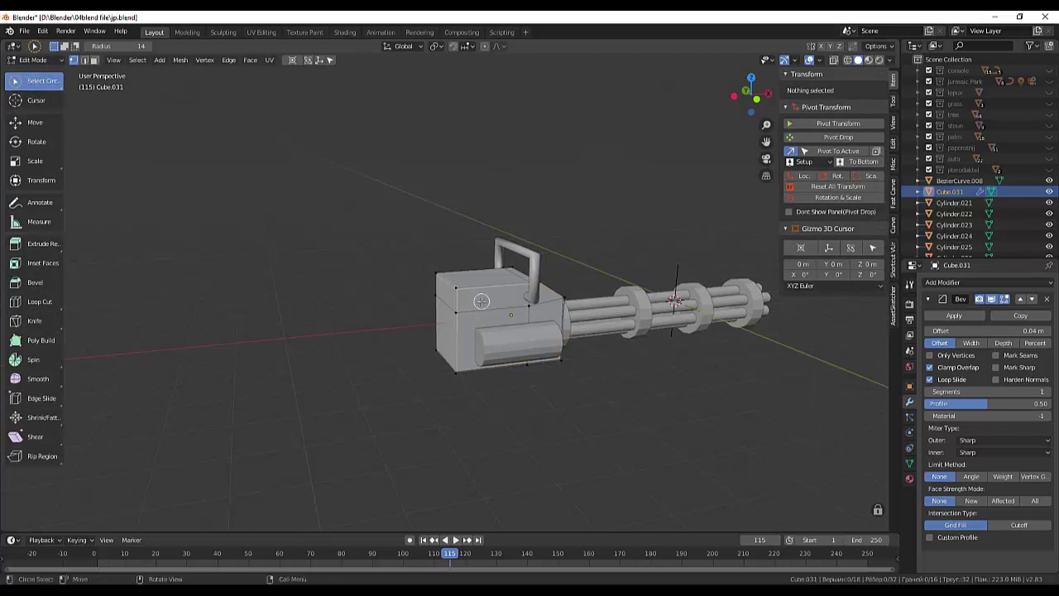
left_click(83, 60)
key("c")
key("Escape")
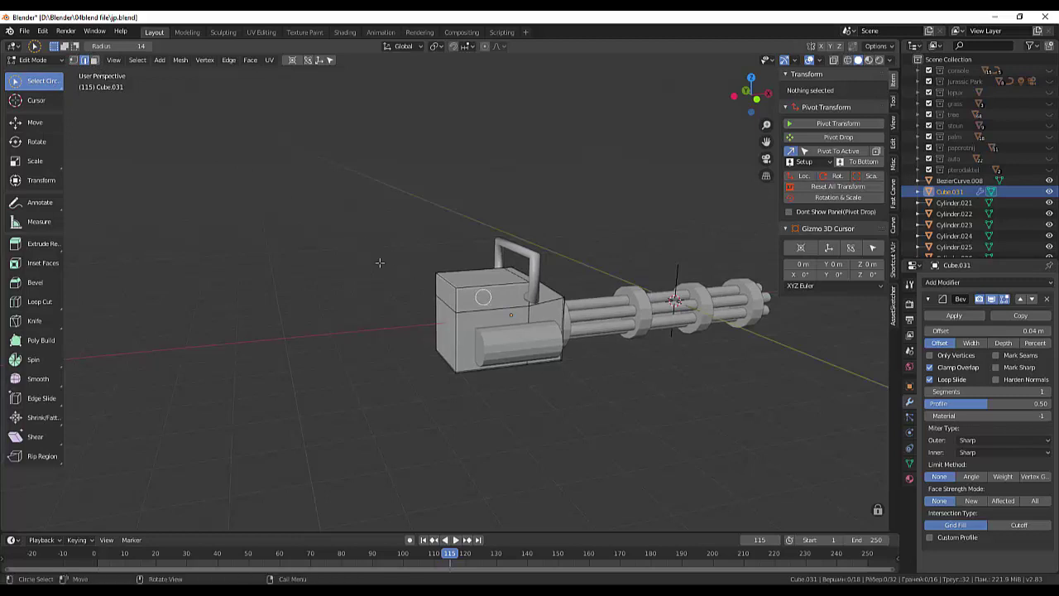
left_click(94, 59)
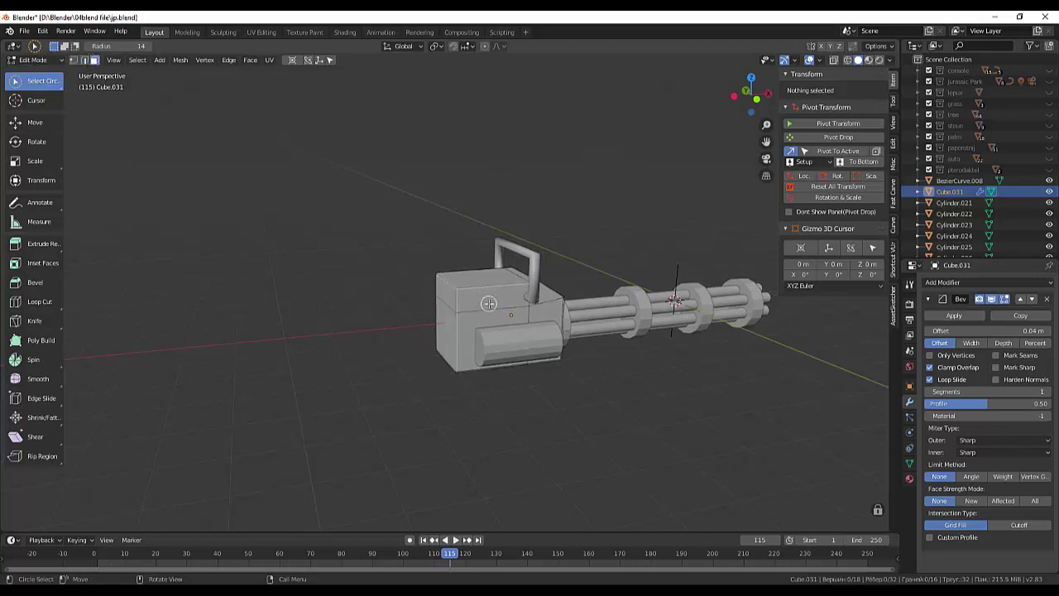
left_click(489, 299)
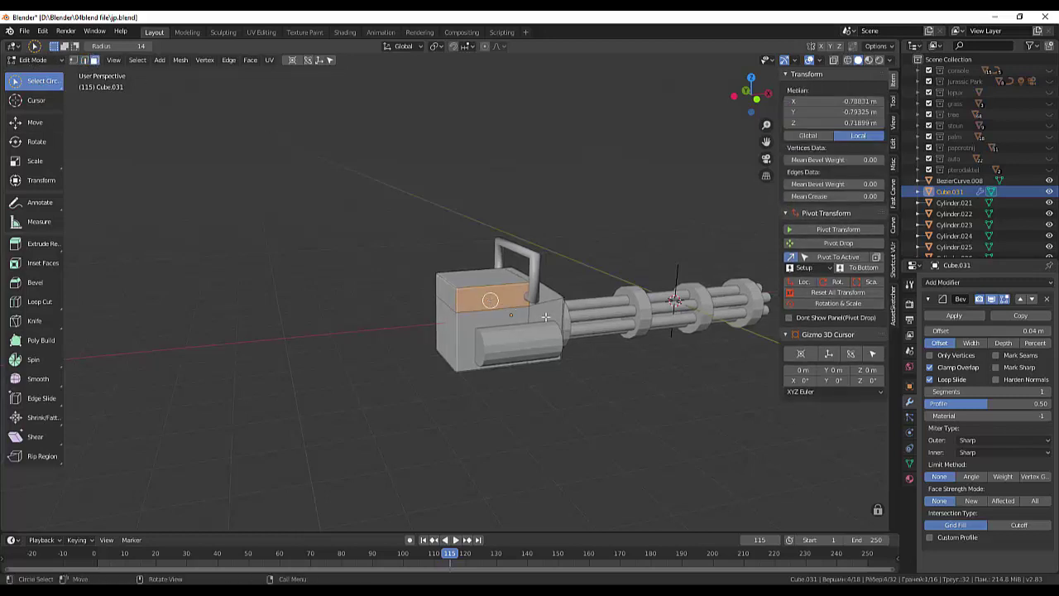
Inset the side face by 0.1654 m and extrude it 0.2588 m inward.
key("i")
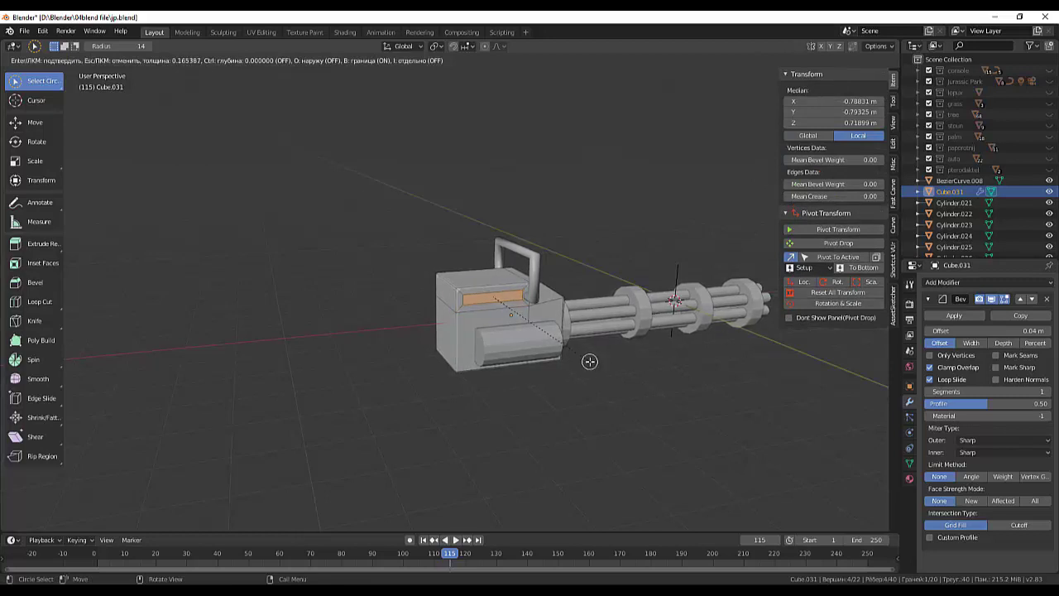
left_click(589, 361)
middle_click_drag(589, 361, 627, 378)
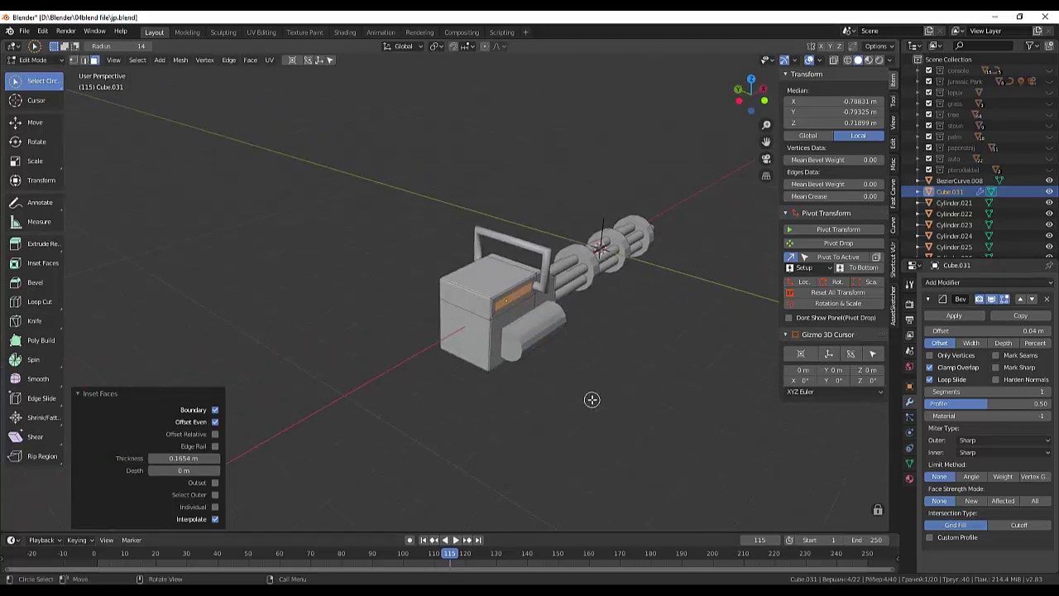
key("e")
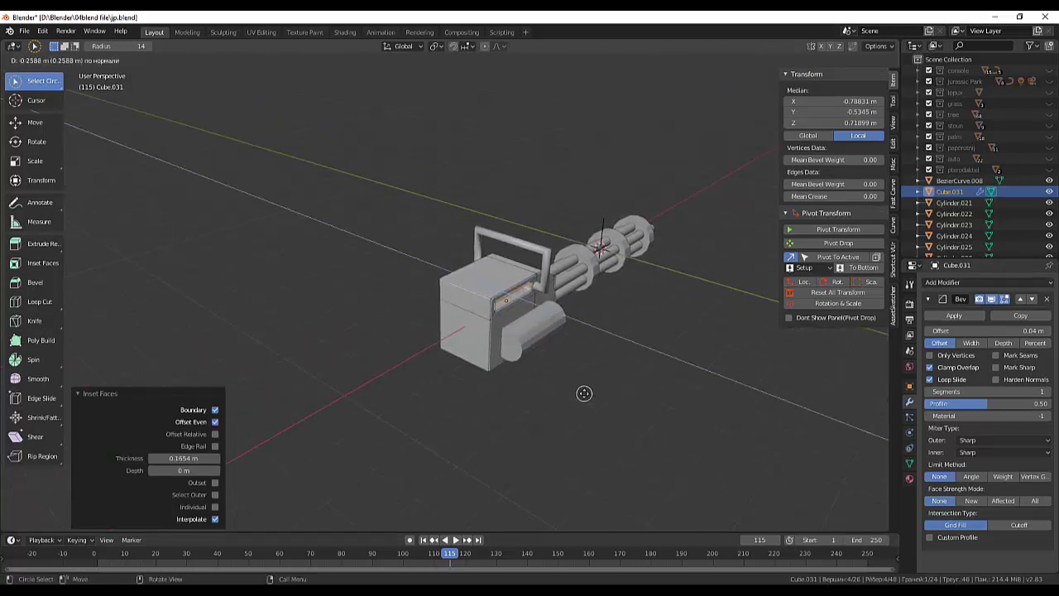
left_click(584, 393)
mouse_move(602, 395)
middle_mouse_down()
mouse_move(496, 364)
mouse_move(773, 372)
middle_mouse_up()
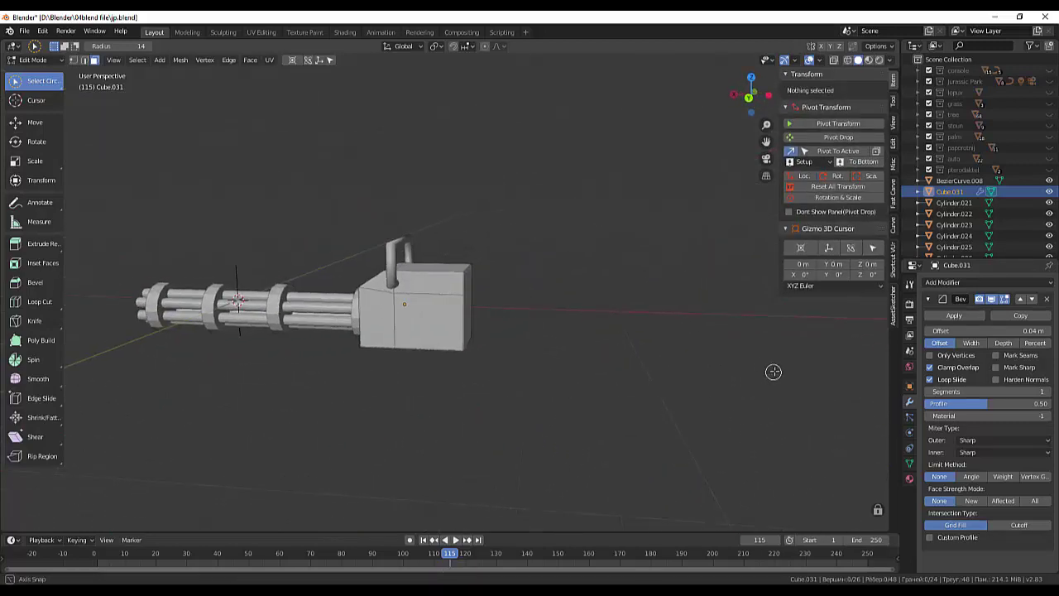
Inset the opposite side's upper face by 0.1528 m and extrude it 0.175 m inward.
left_click(438, 283)
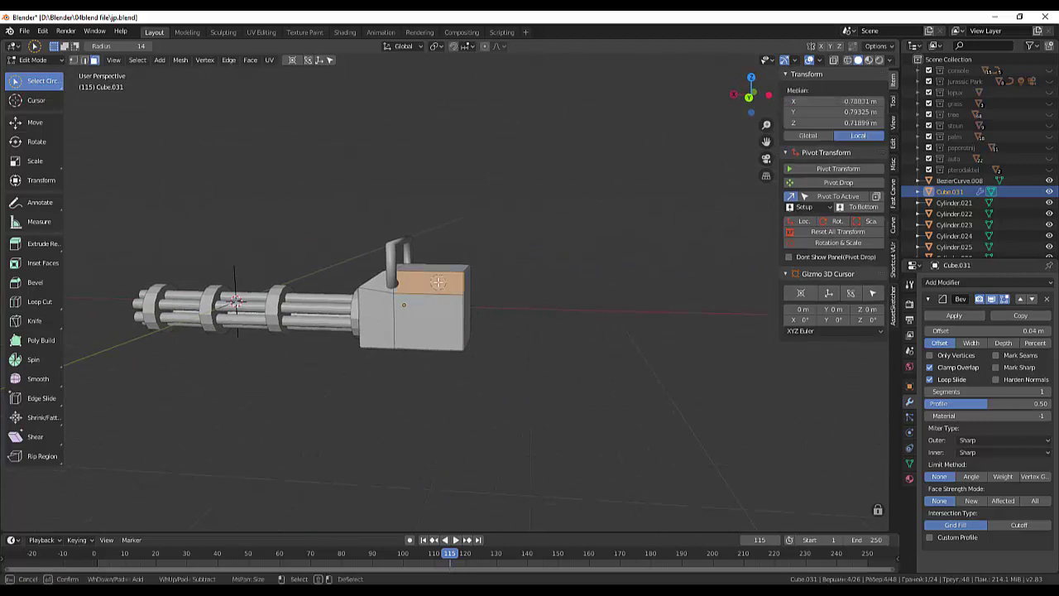
key("i")
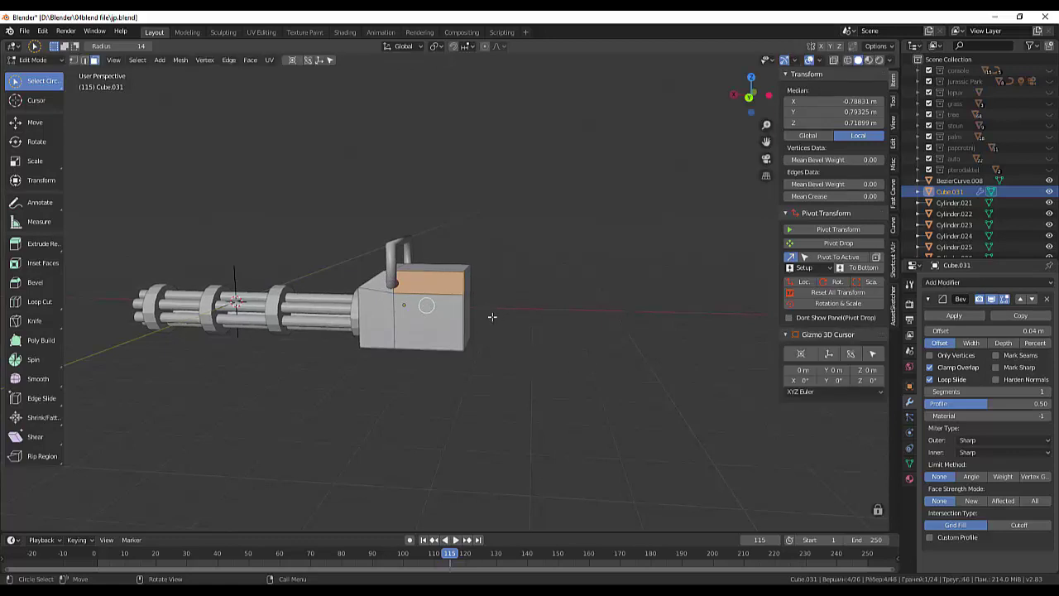
key("Escape")
key("i")
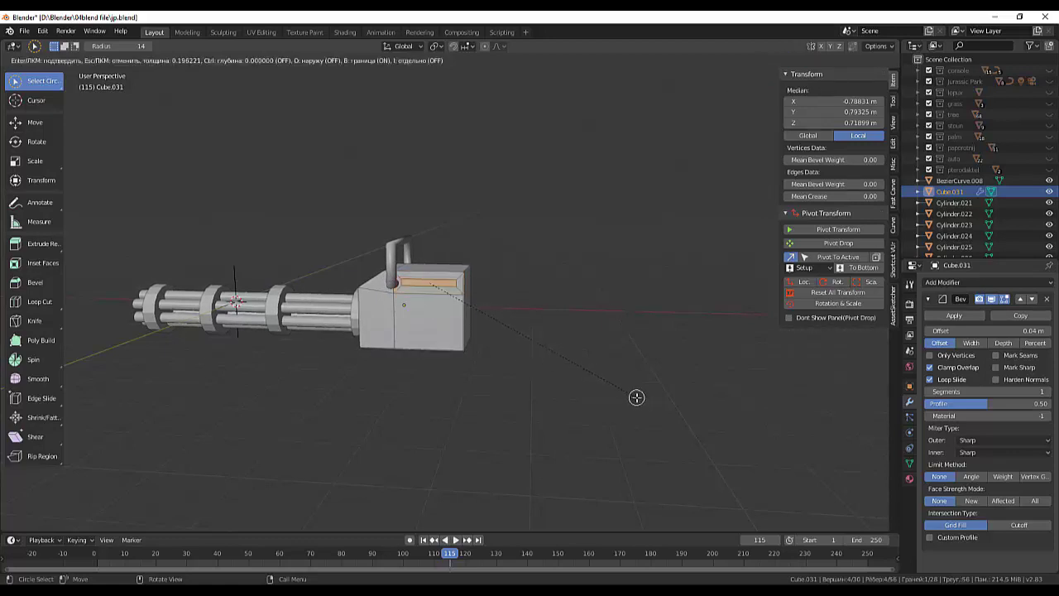
left_click(636, 399)
middle_click_drag(631, 381, 570, 384)
key("e")
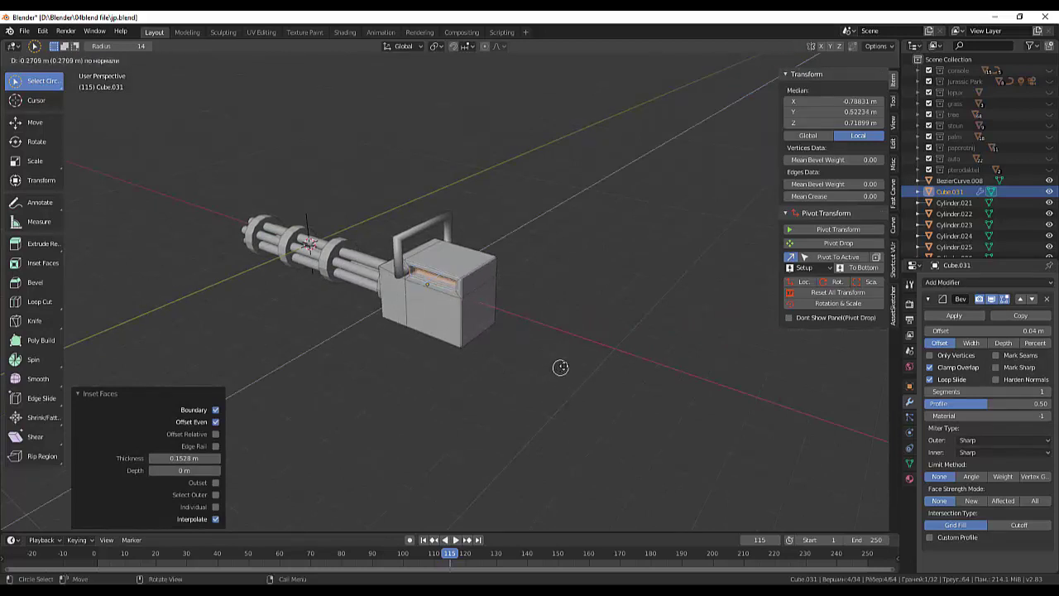
left_click(560, 370)
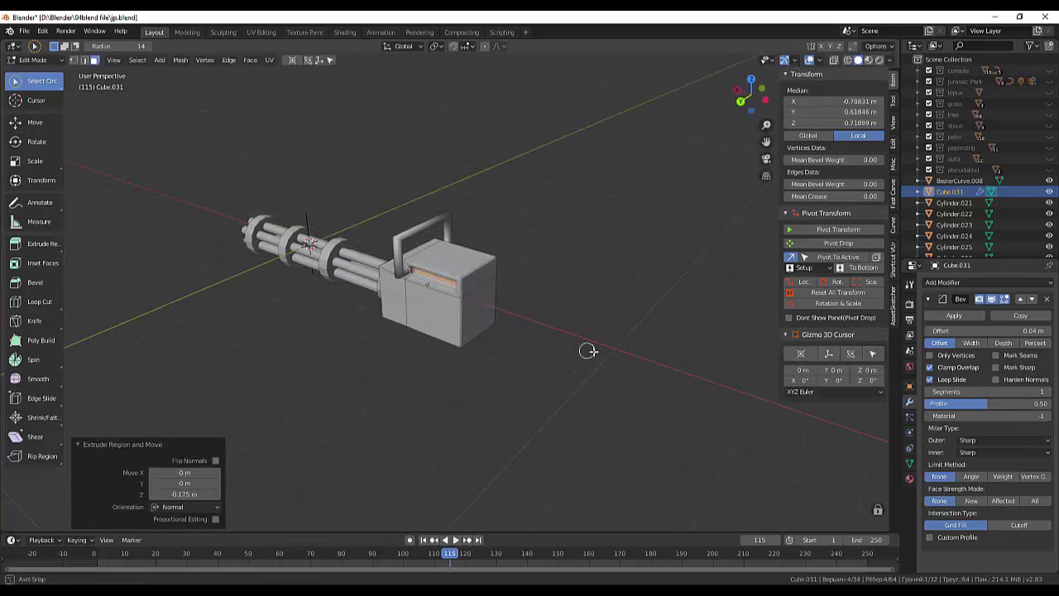
mouse_move(589, 350)
middle_mouse_down()
mouse_move(660, 378)
mouse_move(685, 367)
middle_mouse_up()
Select the box's top face, toggle X-ray, and scale the selected faces to Y 0.
mouse_move(704, 339)
middle_mouse_down()
mouse_move(645, 289)
mouse_move(725, 353)
middle_mouse_up()
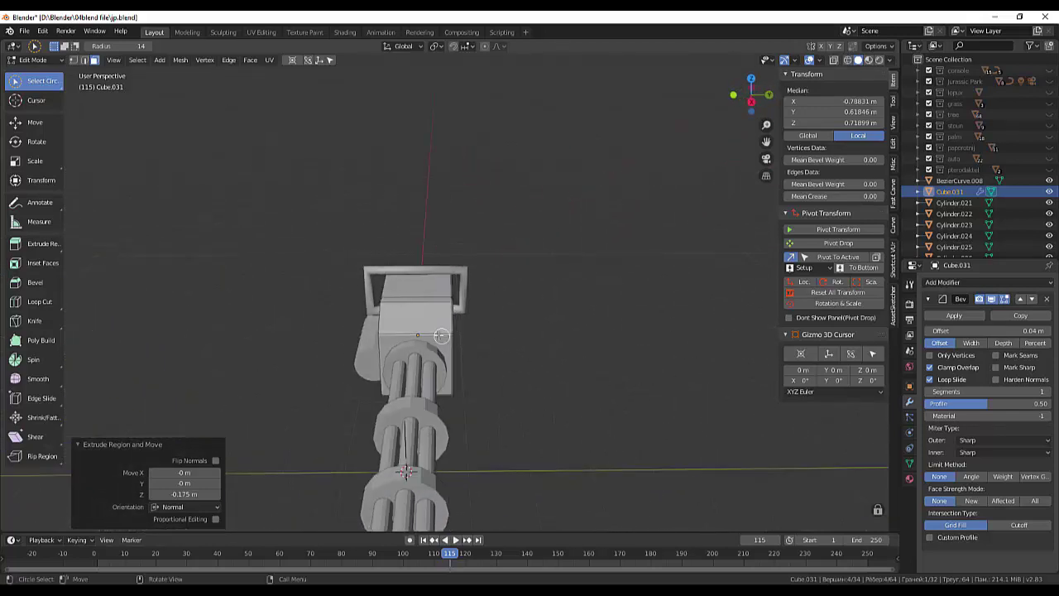
left_click(429, 312)
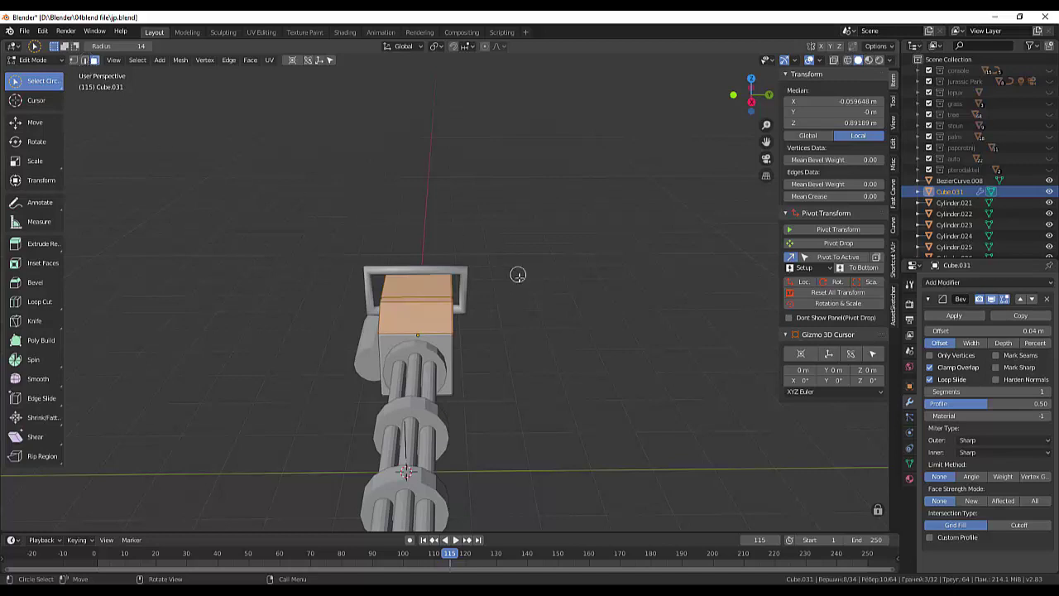
key("e")
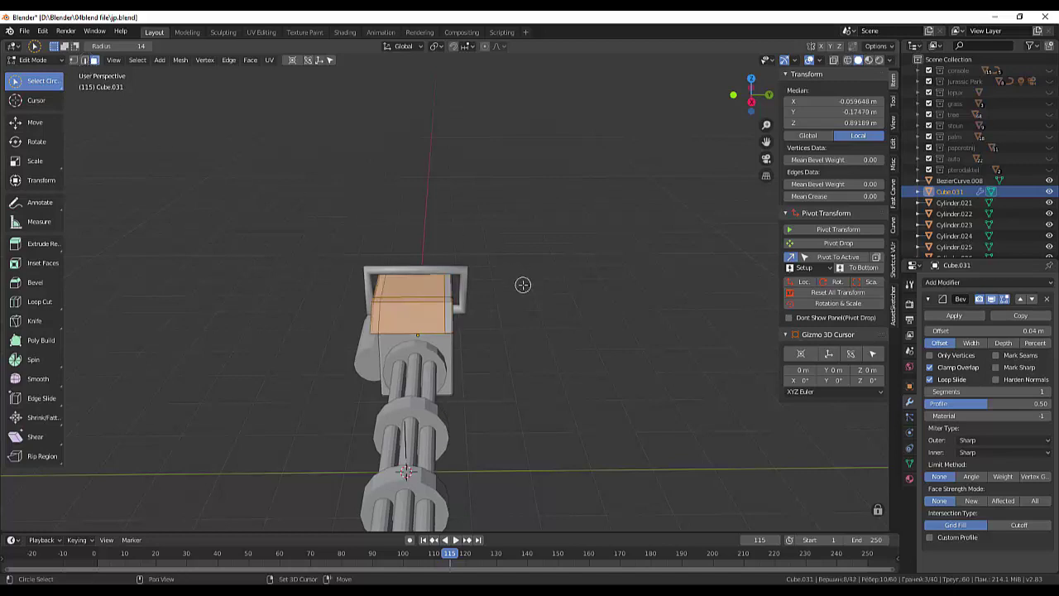
key("z")
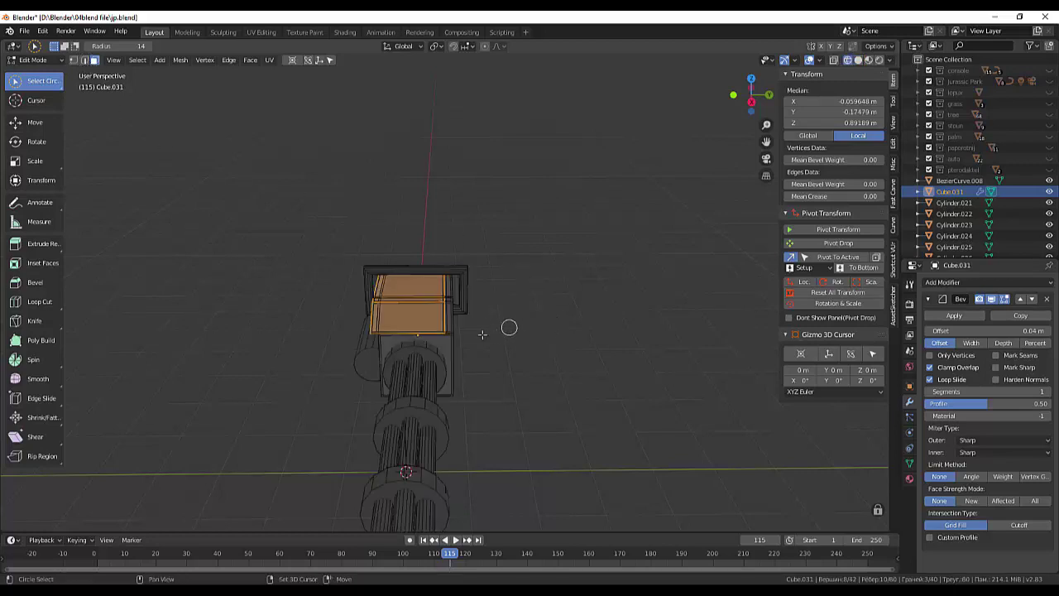
key("shift+z")
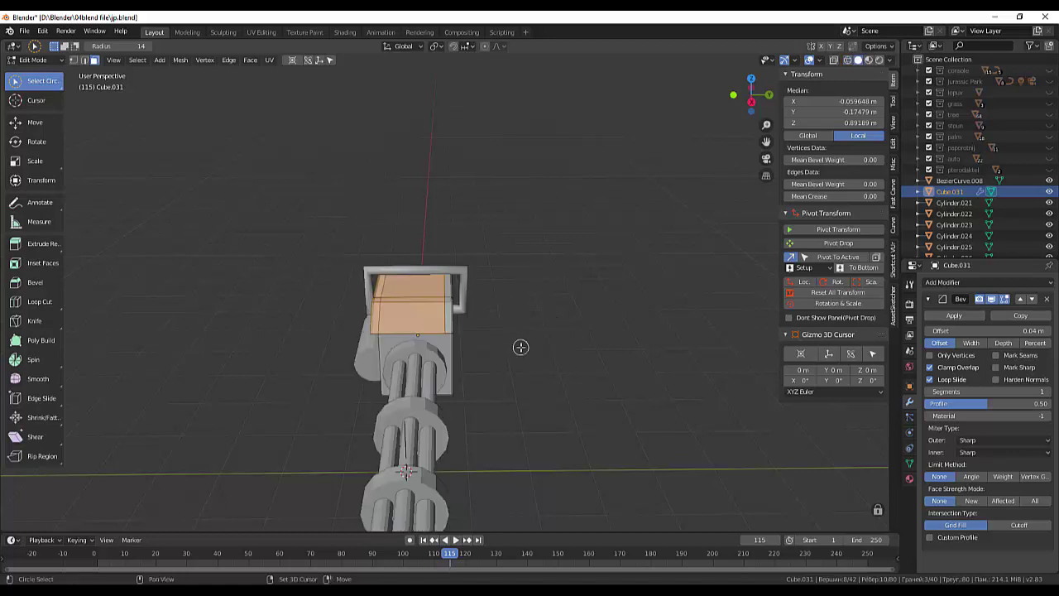
key("shift+z")
key("shift+z")
key("shift+z")
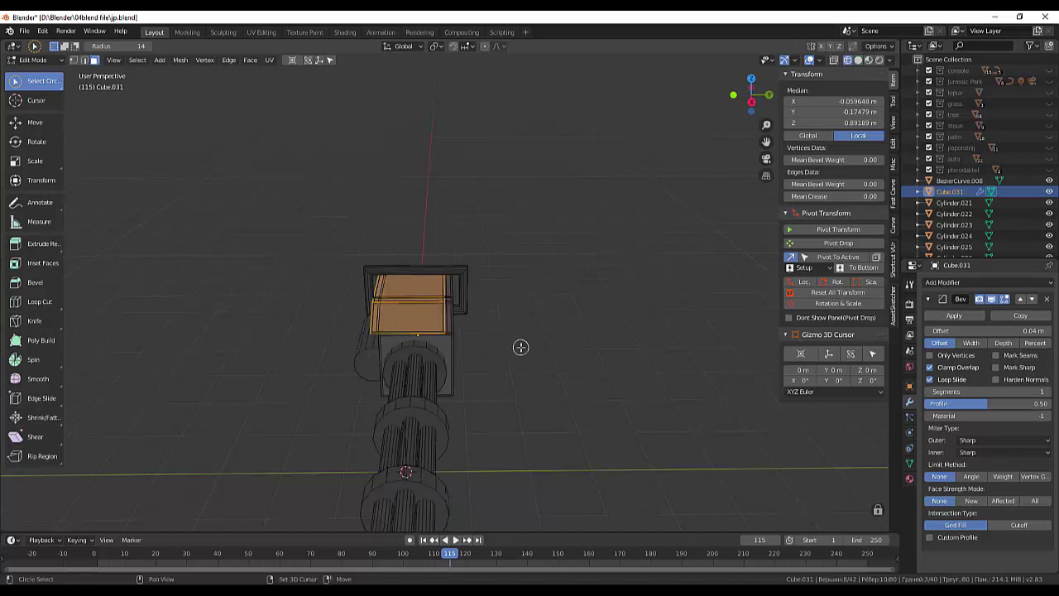
key("shift+z")
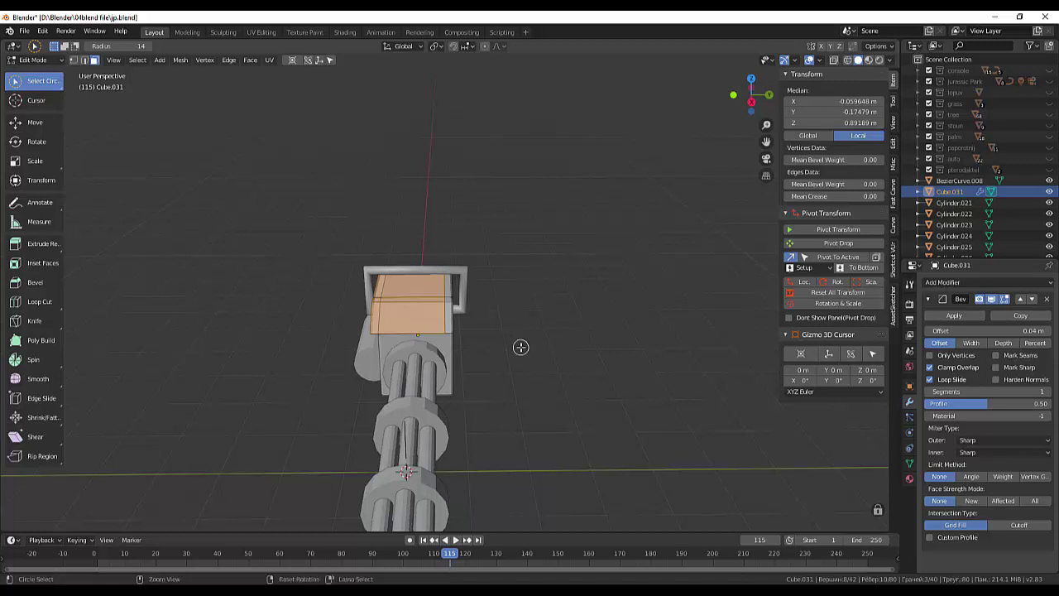
key("s")
key("y")
key("0")
key("Return")
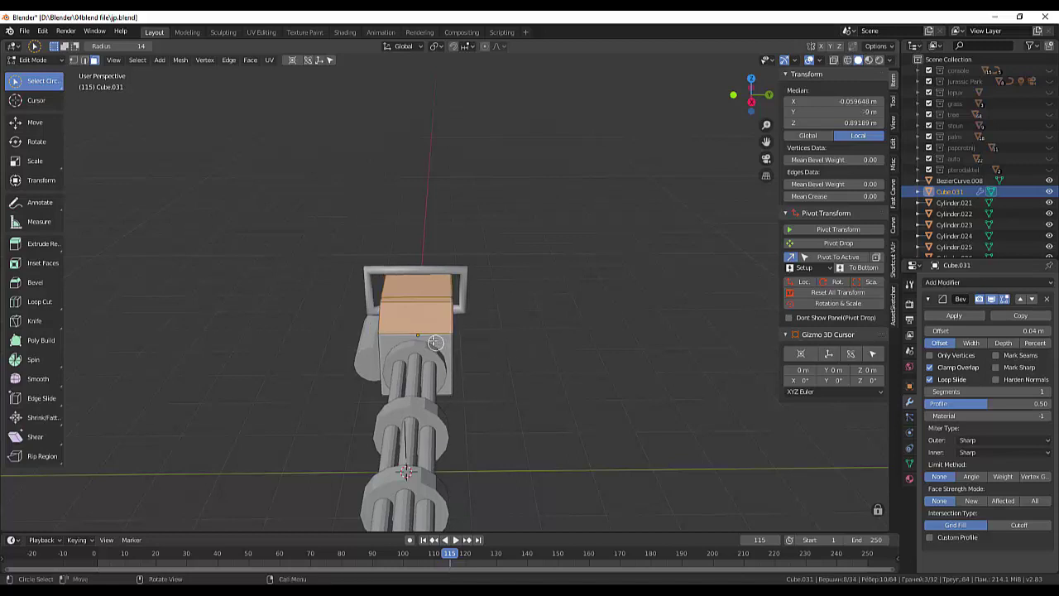
Cut two parallel edge loops across the box housing with a 2-cut loop cut.
key("ctrl+r")
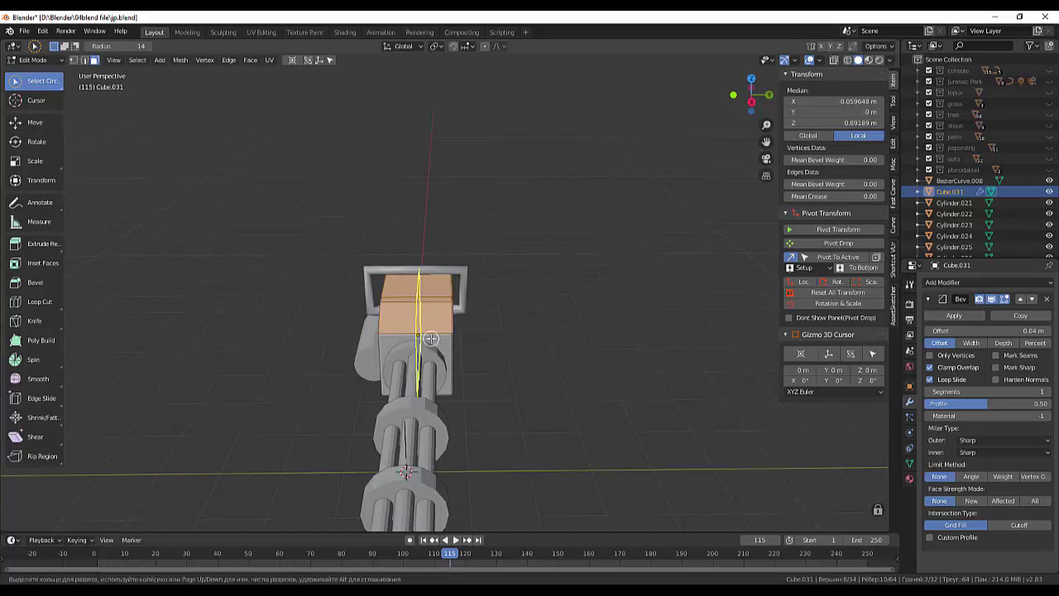
scroll(431, 338, "up", 1)
left_click(431, 338)
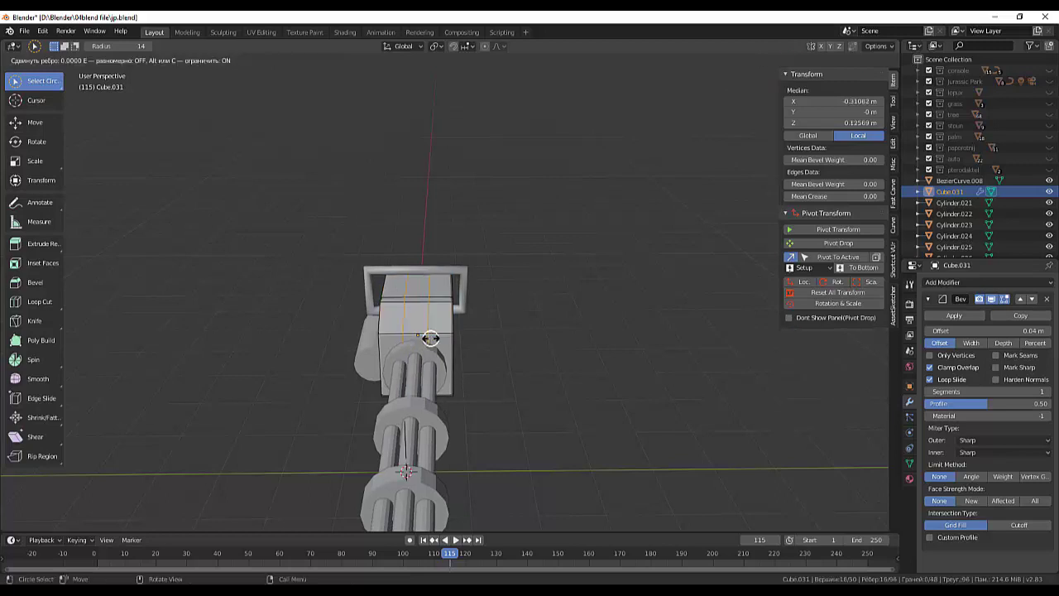
mouse_move(505, 340)
middle_mouse_down()
mouse_move(432, 383)
mouse_move(445, 345)
mouse_move(423, 335)
middle_mouse_up()
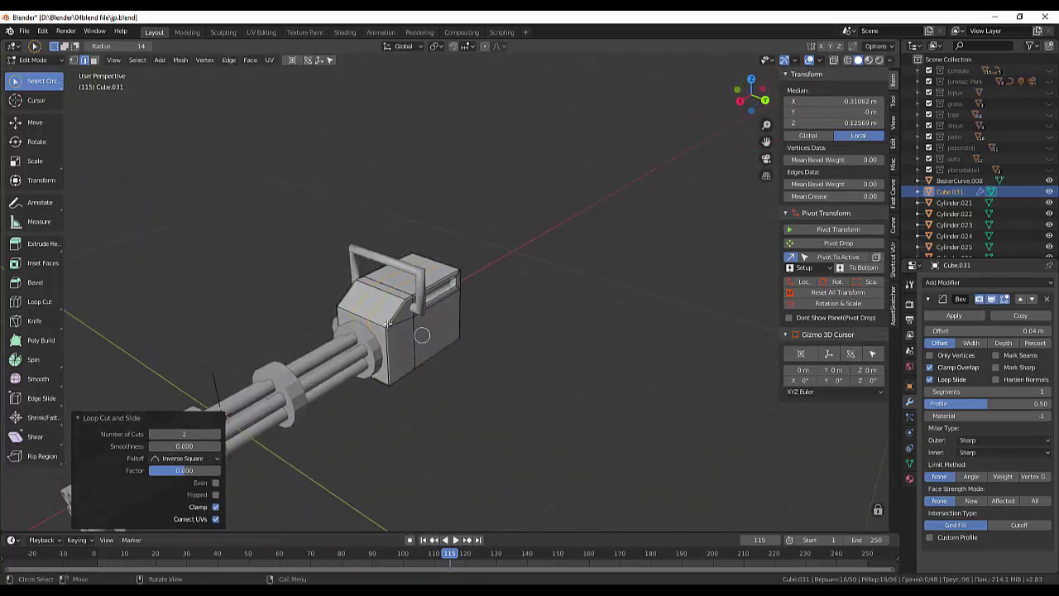
left_click(371, 303)
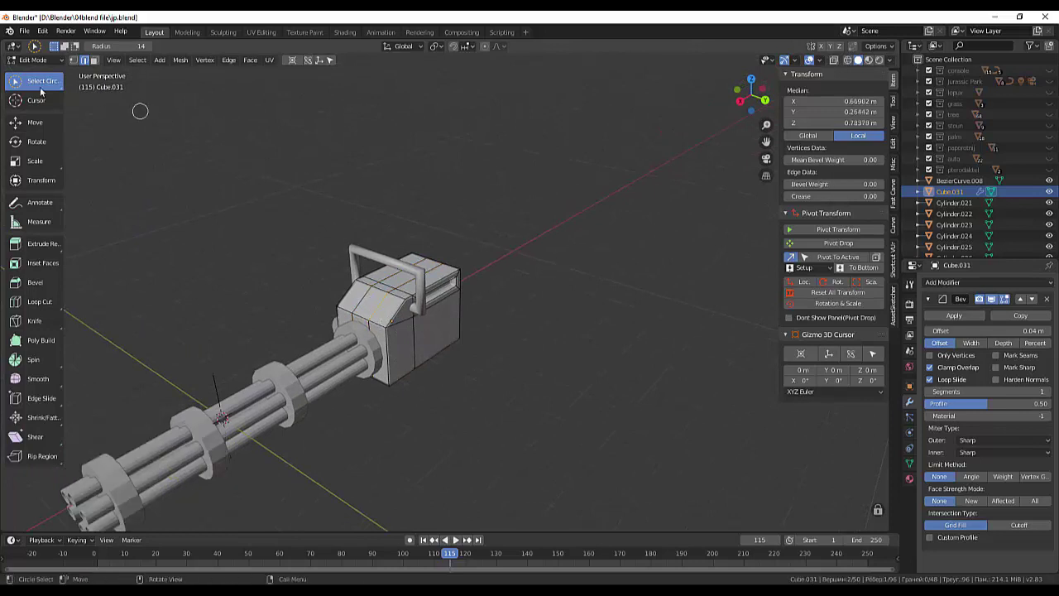
left_click(94, 60)
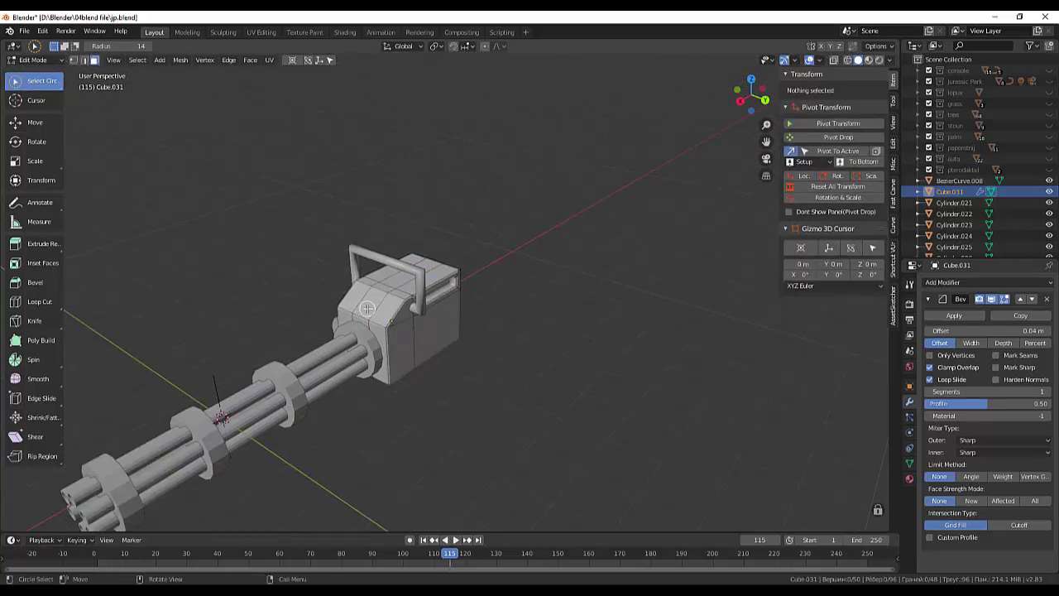
Extrude the housing's two top faces upward about 0.33 m into a raised block.
left_click_drag(367, 307, 378, 286)
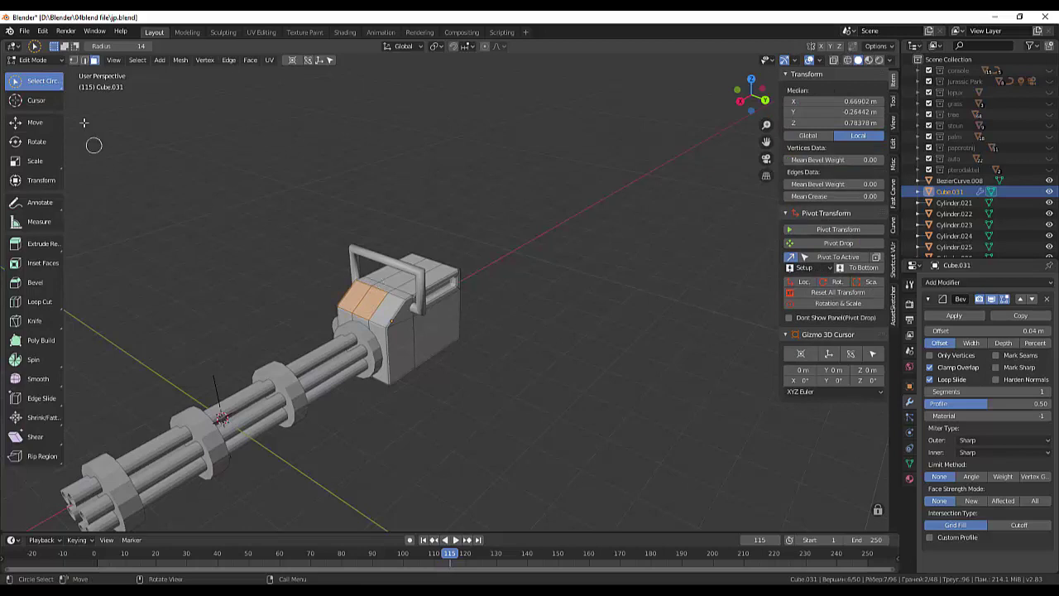
left_click_drag(34, 77, 42, 79)
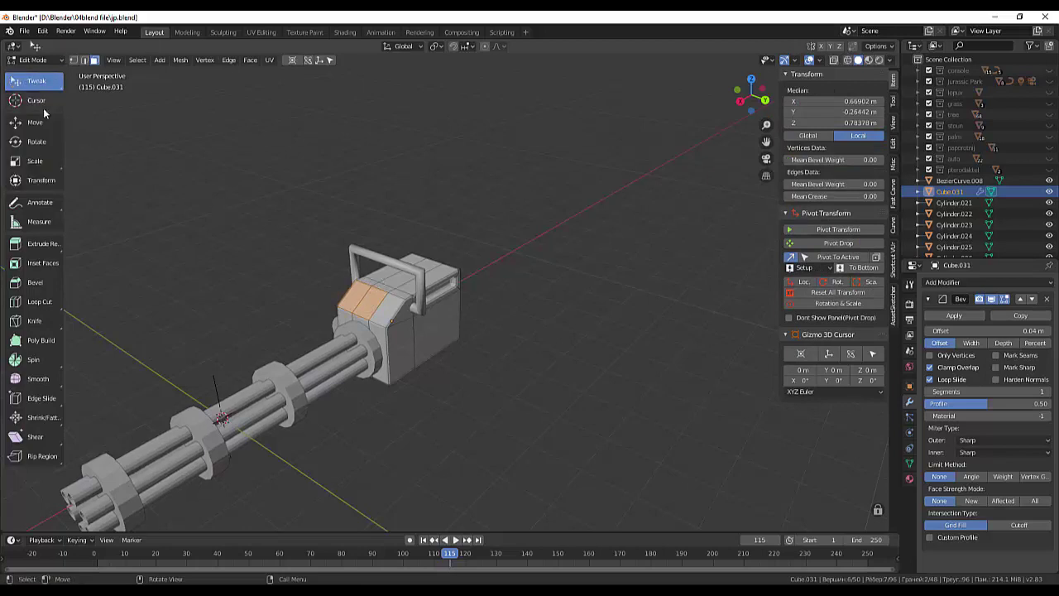
left_click(399, 286)
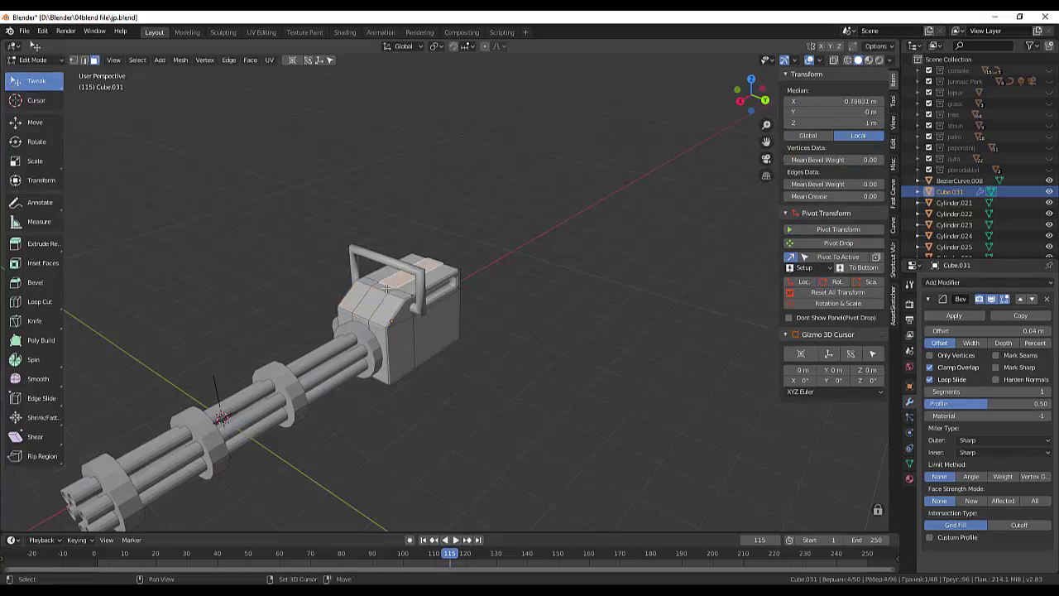
left_click(381, 298, "shift")
mouse_move(375, 306)
middle_mouse_down()
mouse_move(352, 294)
mouse_move(455, 274)
middle_mouse_up()
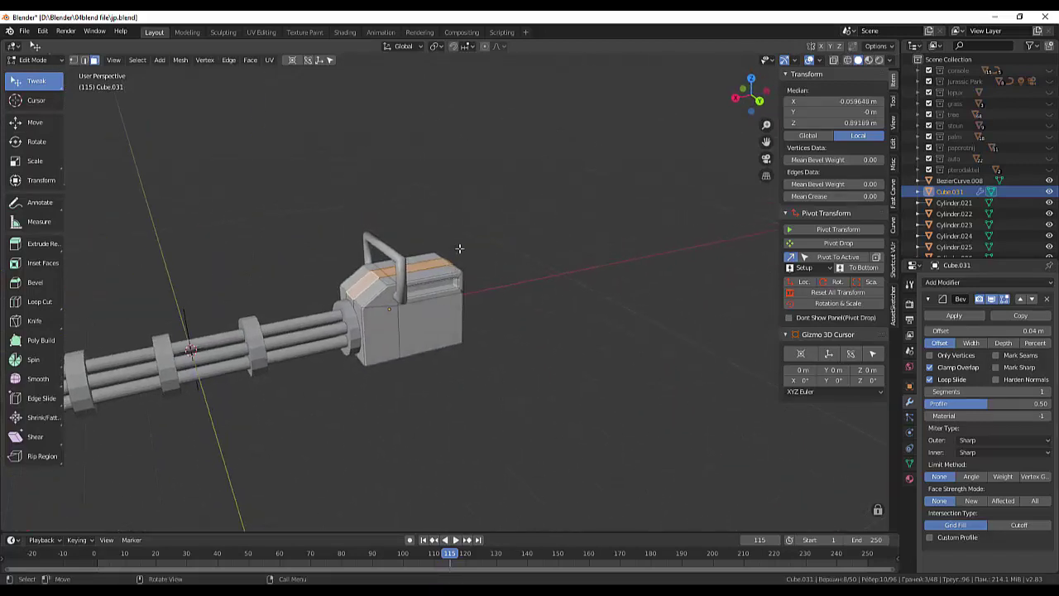
key("e")
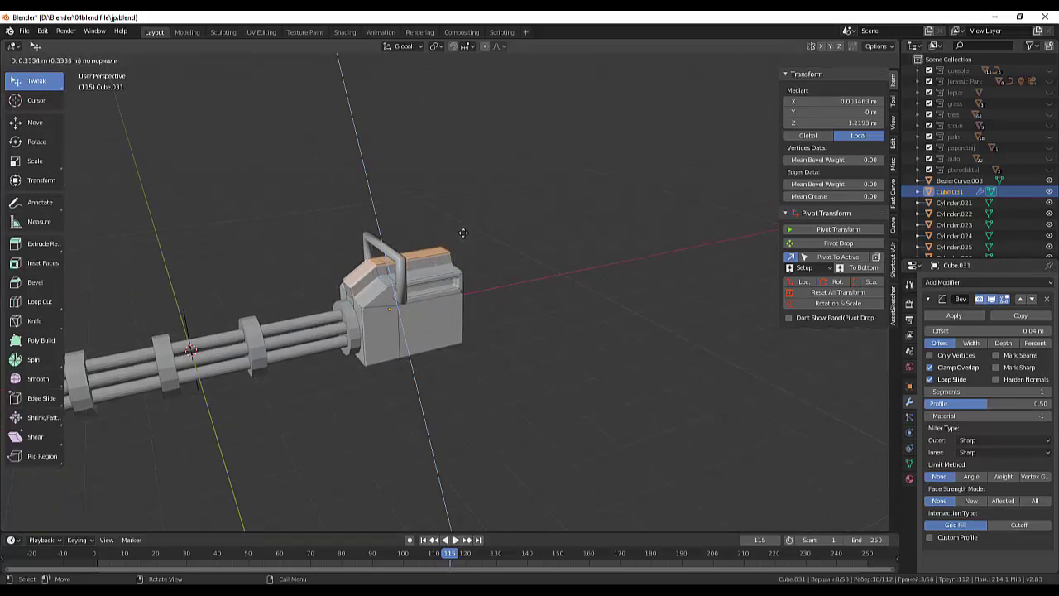
left_click(464, 232)
left_click(516, 316)
mouse_move(529, 303)
middle_mouse_down()
mouse_move(491, 314)
mouse_move(348, 317)
mouse_move(544, 354)
middle_mouse_up()
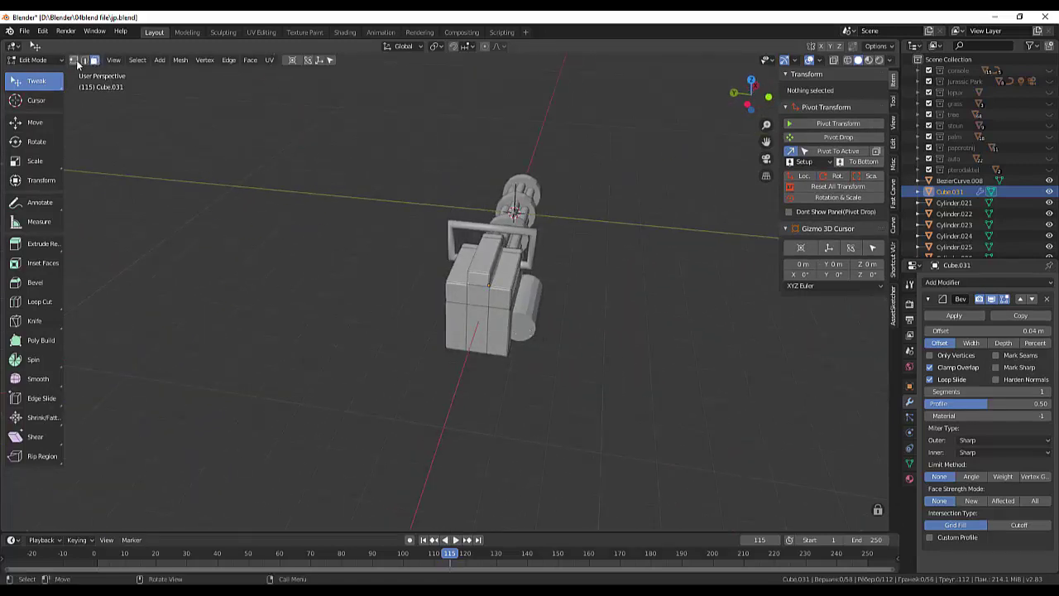
left_click(39, 62)
In Object Mode, duplicate Cylinder.026 as Cylinder.027 and move it about 1.82 m along Y to the housing's opposite side.
left_click(33, 59)
left_click(35, 66)
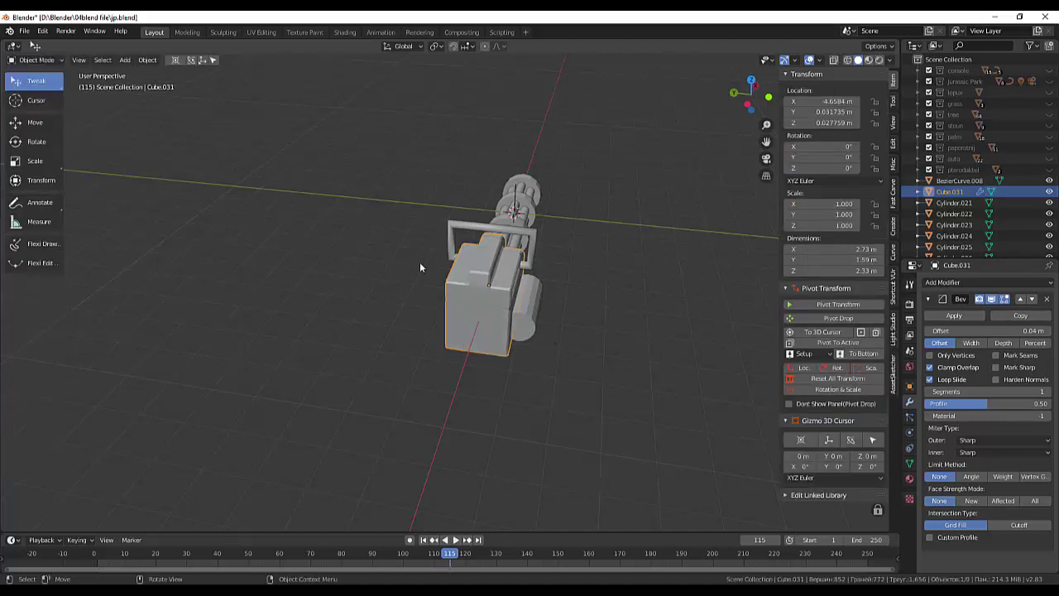
left_click(517, 315)
mouse_move(517, 315)
middle_mouse_down()
mouse_move(601, 307)
mouse_move(588, 294)
mouse_move(579, 310)
middle_mouse_up()
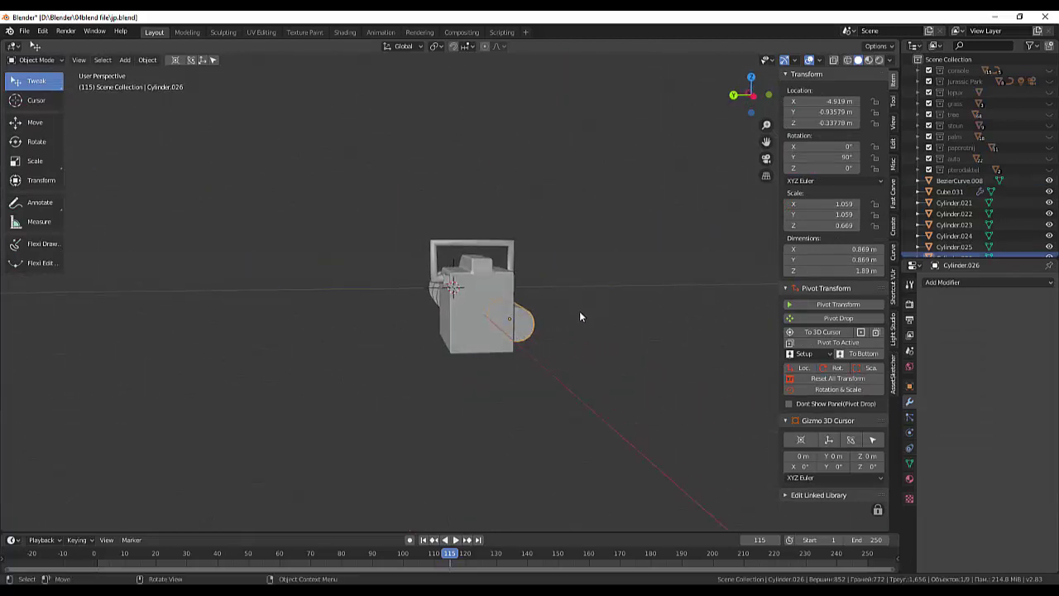
key("shift")
key("shift+d")
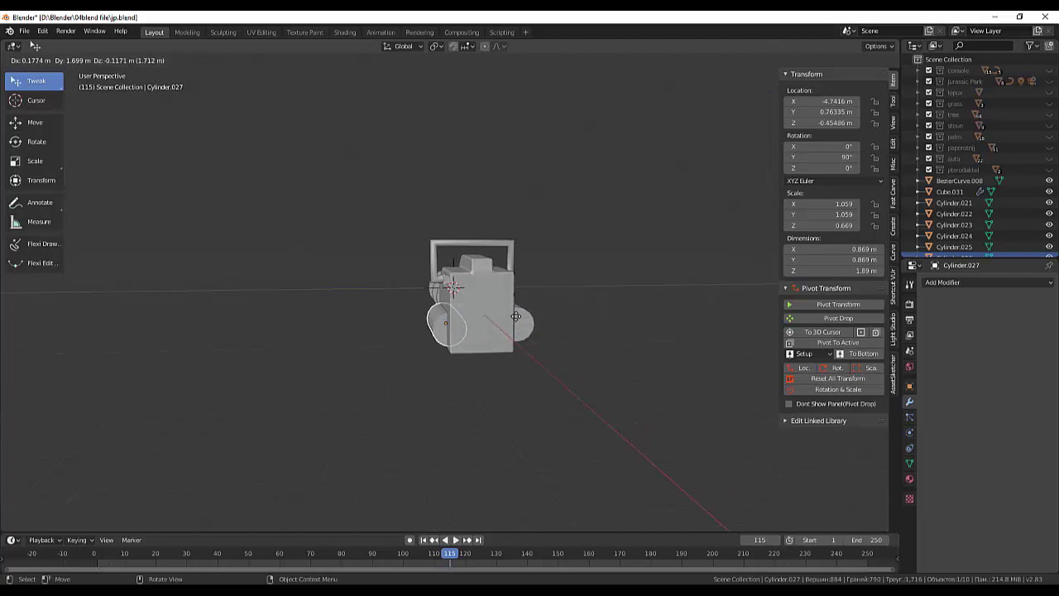
key("y")
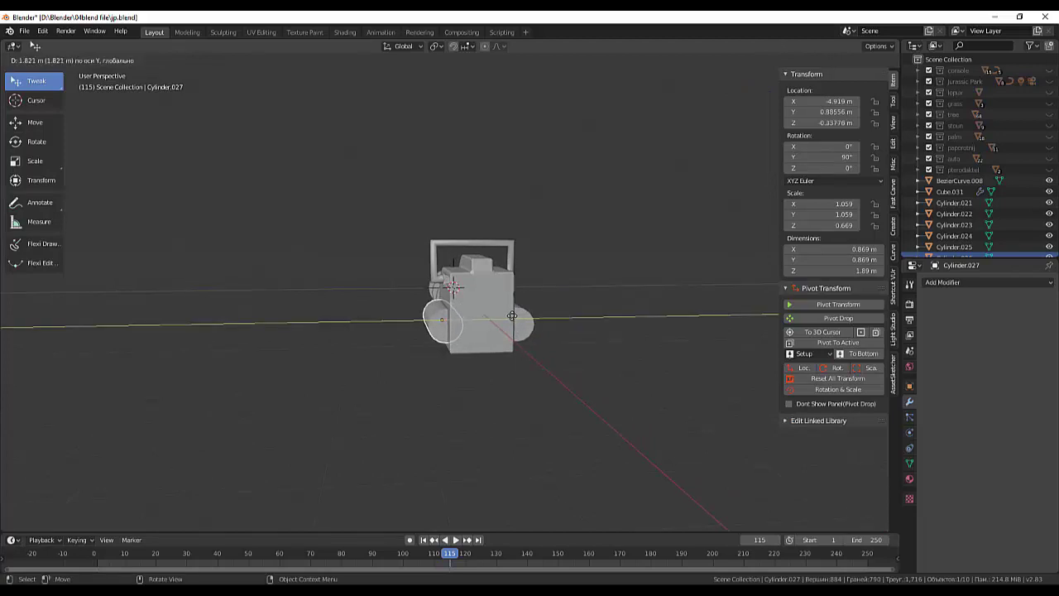
left_click(535, 380)
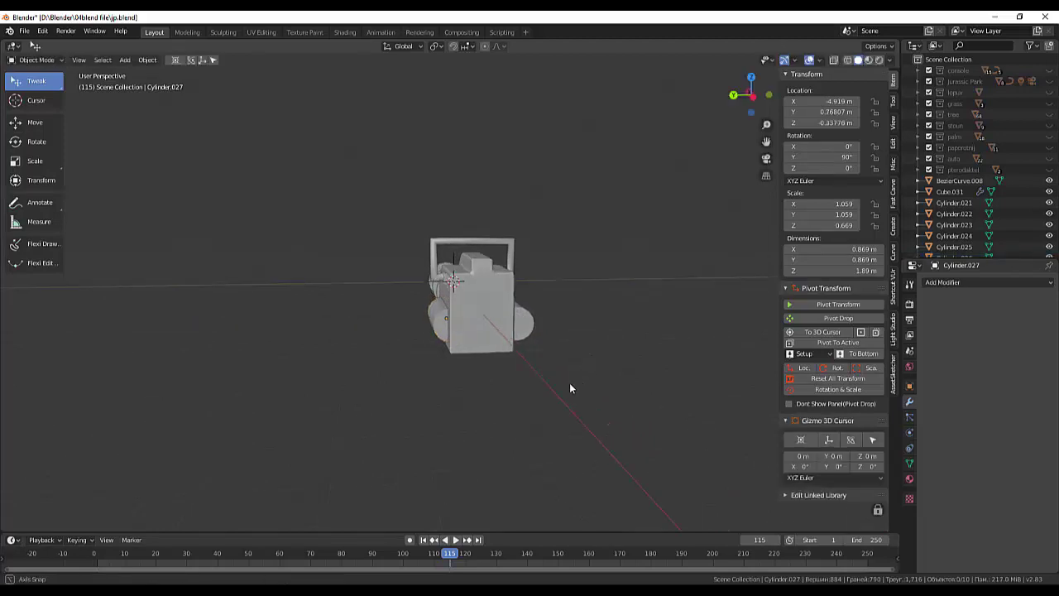
mouse_move(569, 382)
middle_mouse_down()
mouse_move(407, 351)
mouse_move(371, 368)
mouse_move(437, 375)
mouse_move(520, 351)
middle_mouse_up()
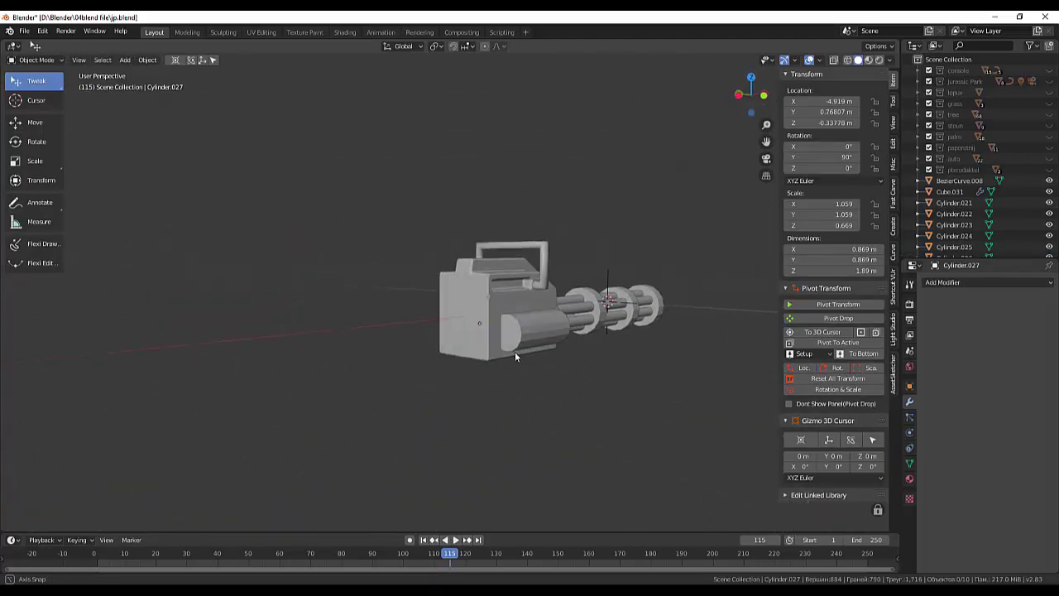
Select the housing box Cube.031 and enter Edit Mode.
left_click(469, 325)
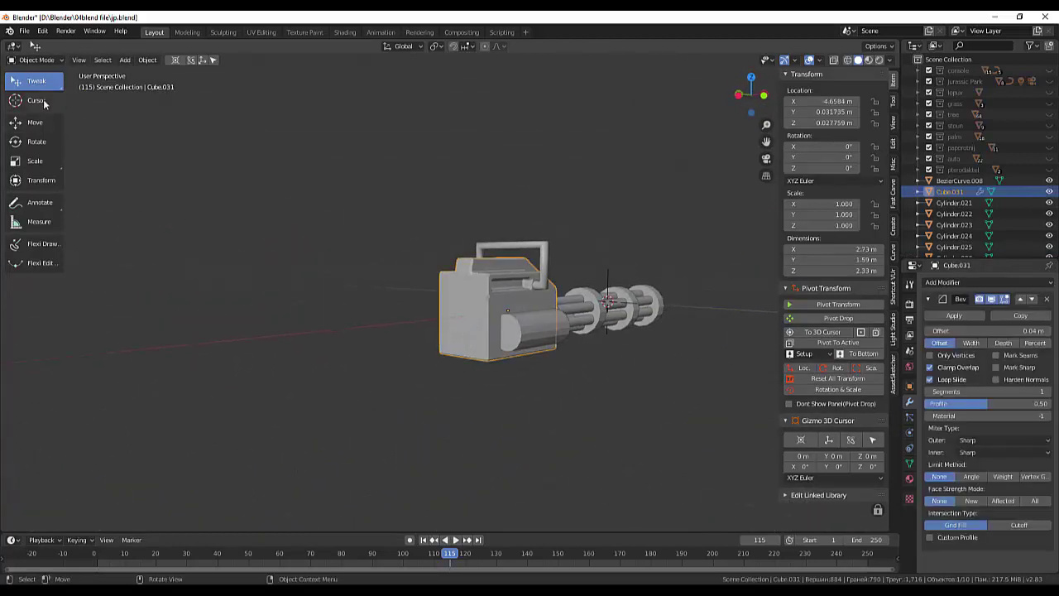
left_click(39, 60)
left_click(40, 82)
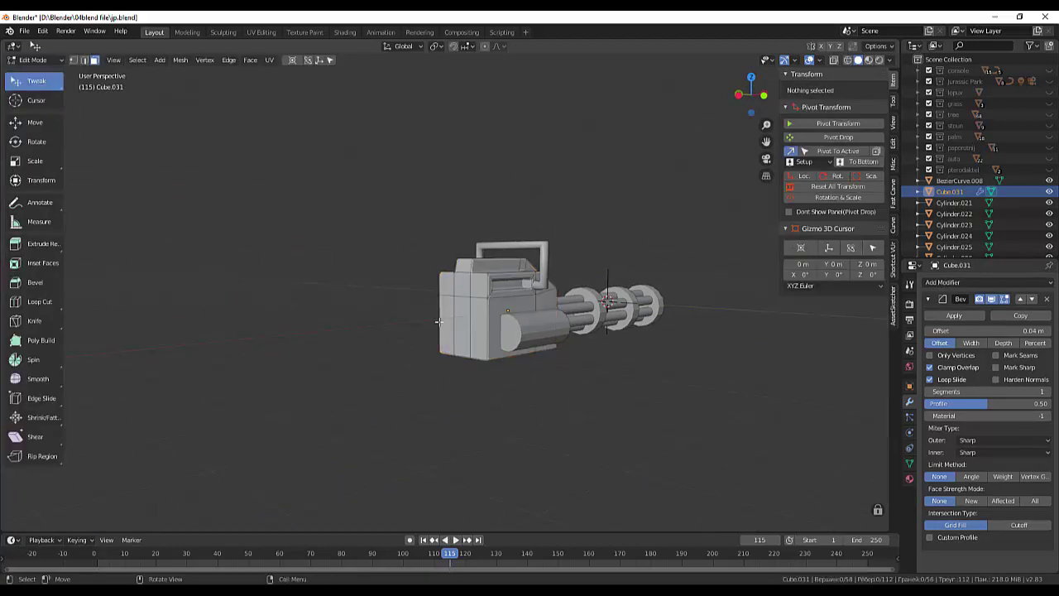
left_click(465, 328)
middle_click_drag(465, 328, 481, 346)
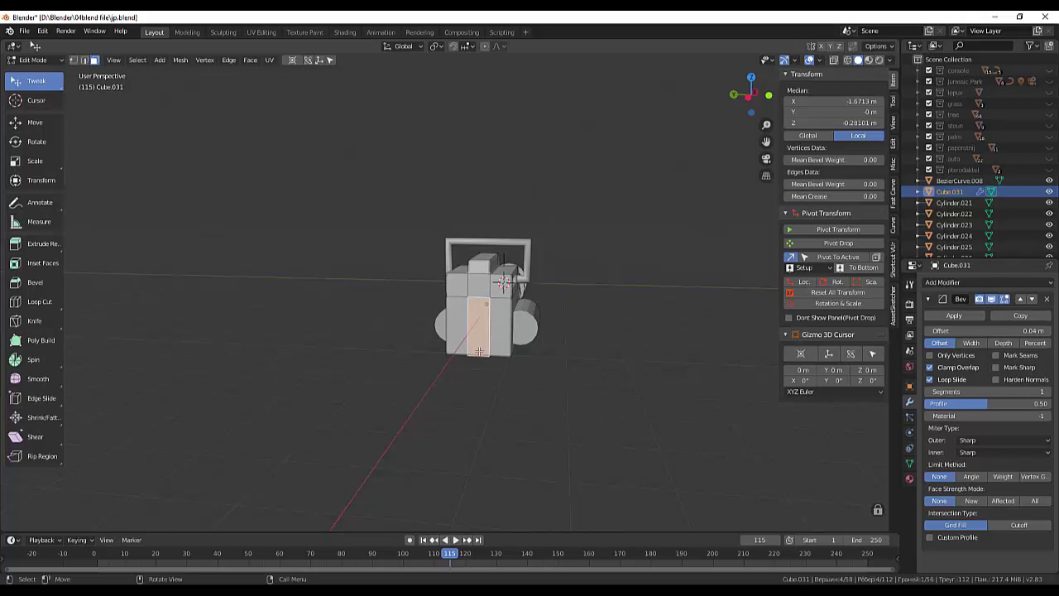
Cut a new edge loop around the housing box, slid to factor 0.358.
key("ctrl")
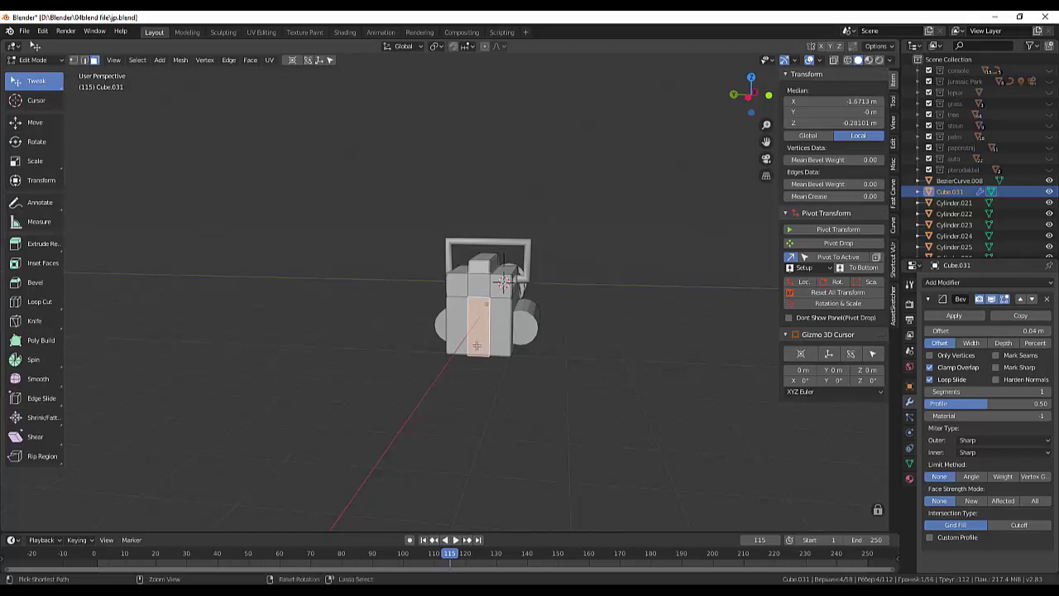
key("ctrl+r")
left_click(477, 344)
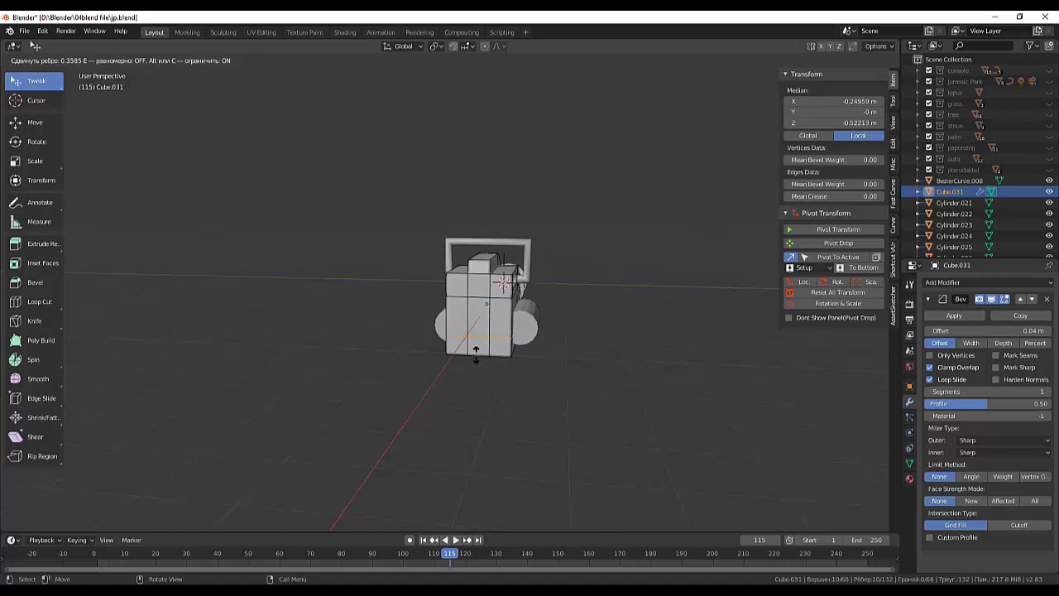
left_click(476, 349)
middle_click_drag(603, 354, 493, 351)
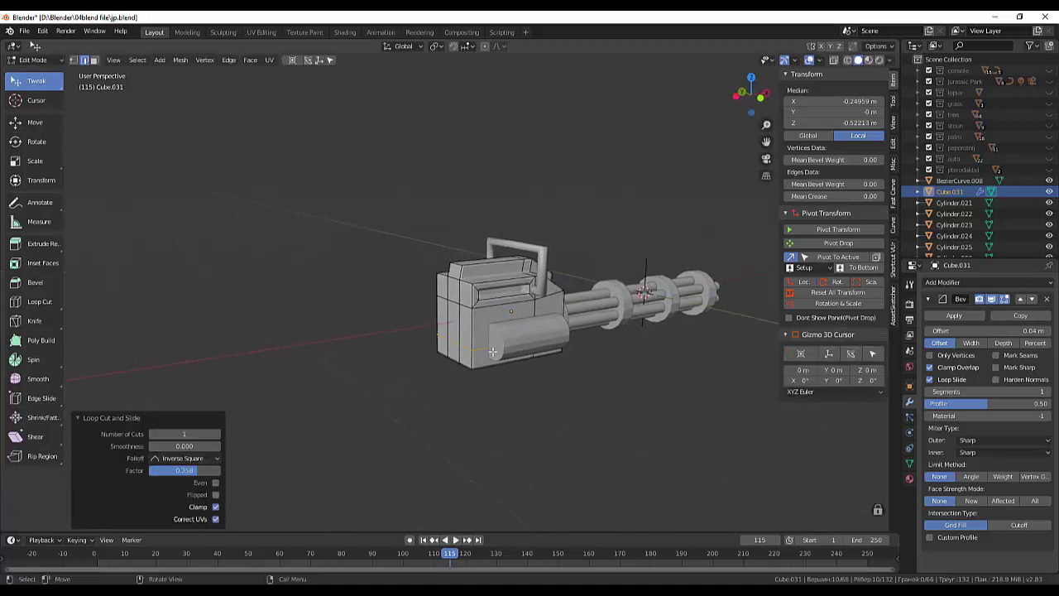
Clear the selection, switch to face select and pick a face at the housing's back.
key("alt+a")
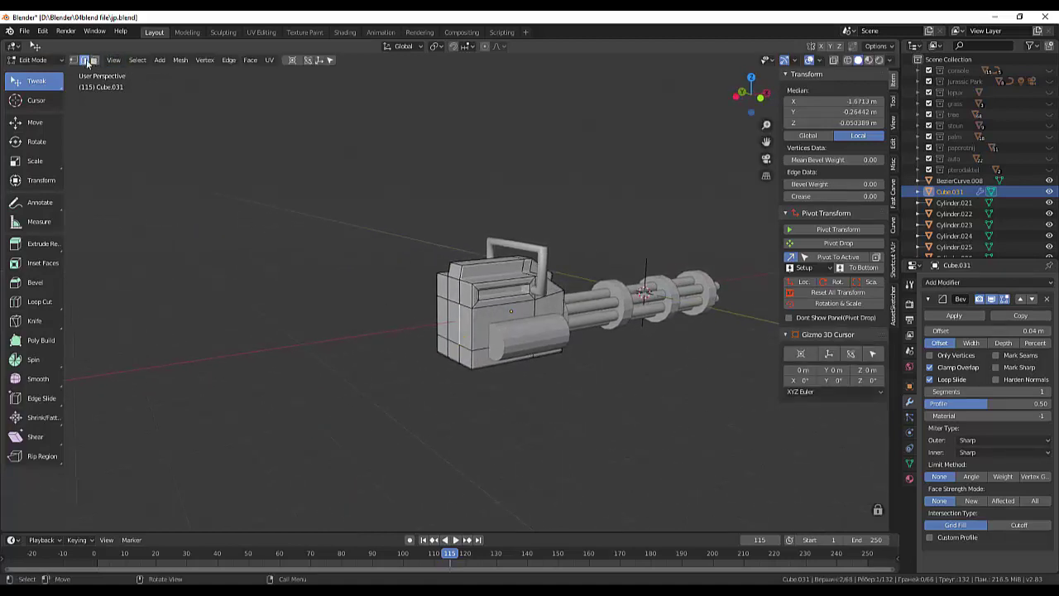
left_click(94, 60)
left_click(454, 318)
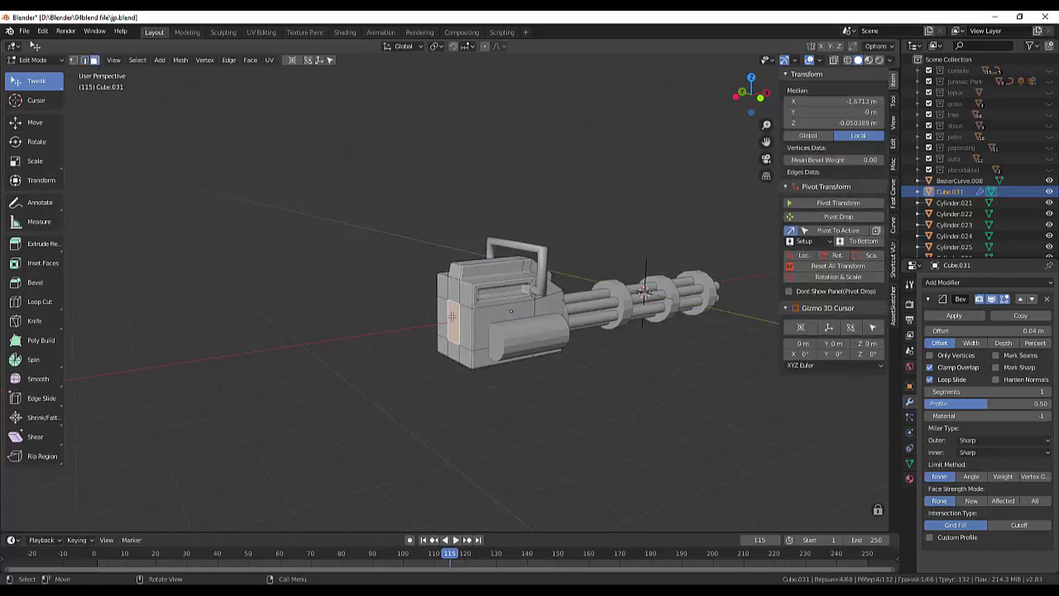
mouse_move(455, 318)
middle_mouse_down()
mouse_move(494, 344)
mouse_move(480, 342)
middle_mouse_up()
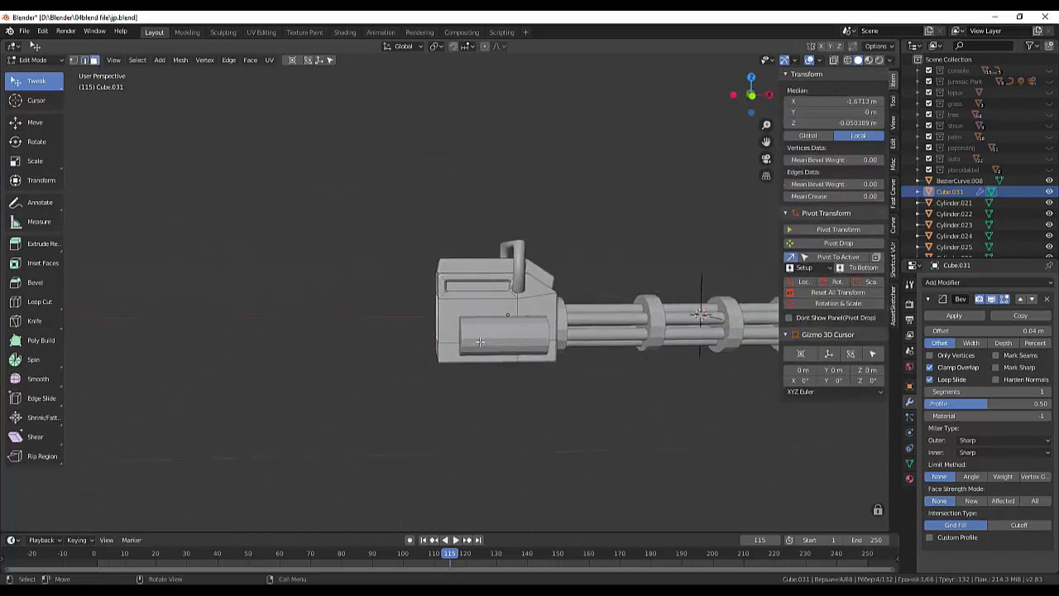
Extrude the housing's rear face backward twice to lengthen the rear block.
key("e")
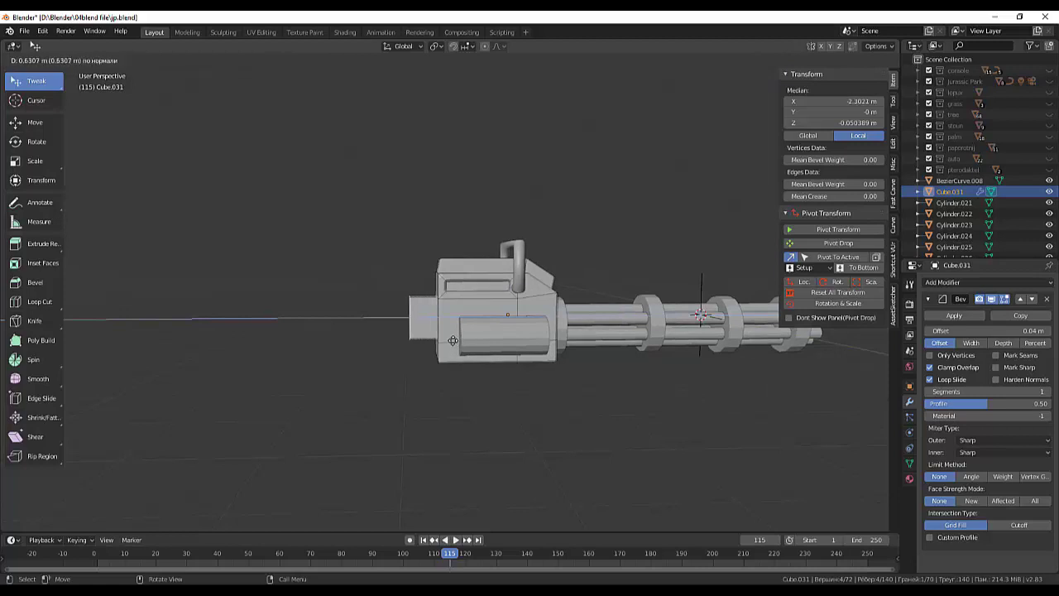
left_click(451, 340)
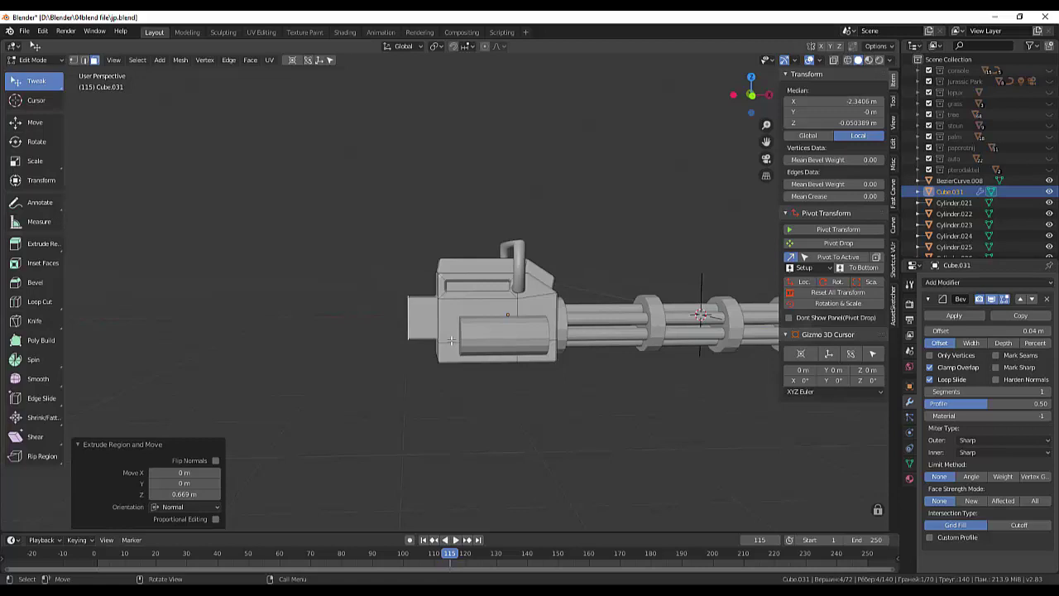
key("e")
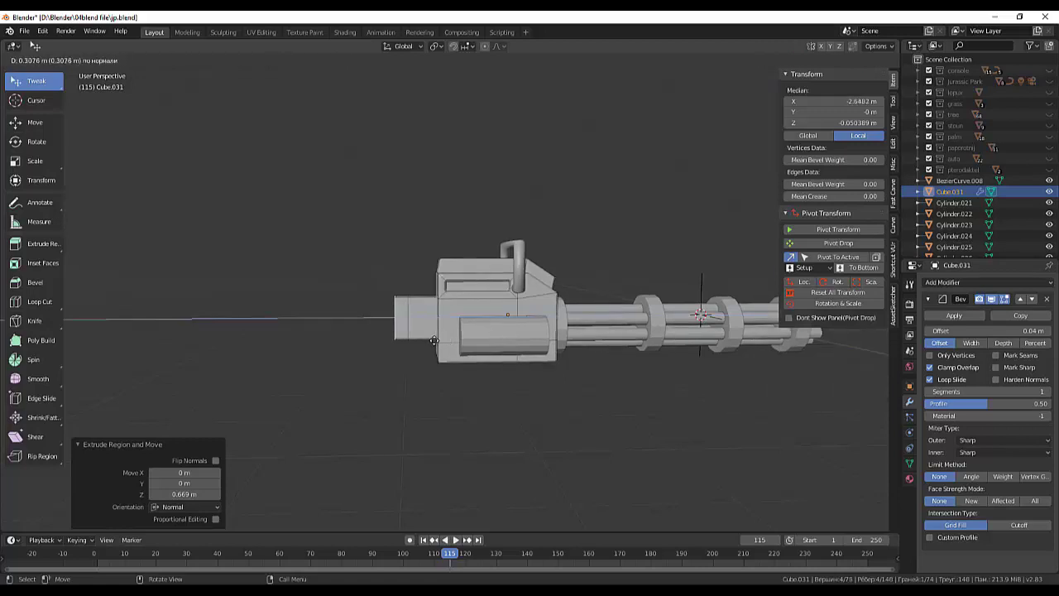
left_click(428, 341)
middle_click_drag(430, 343, 429, 358)
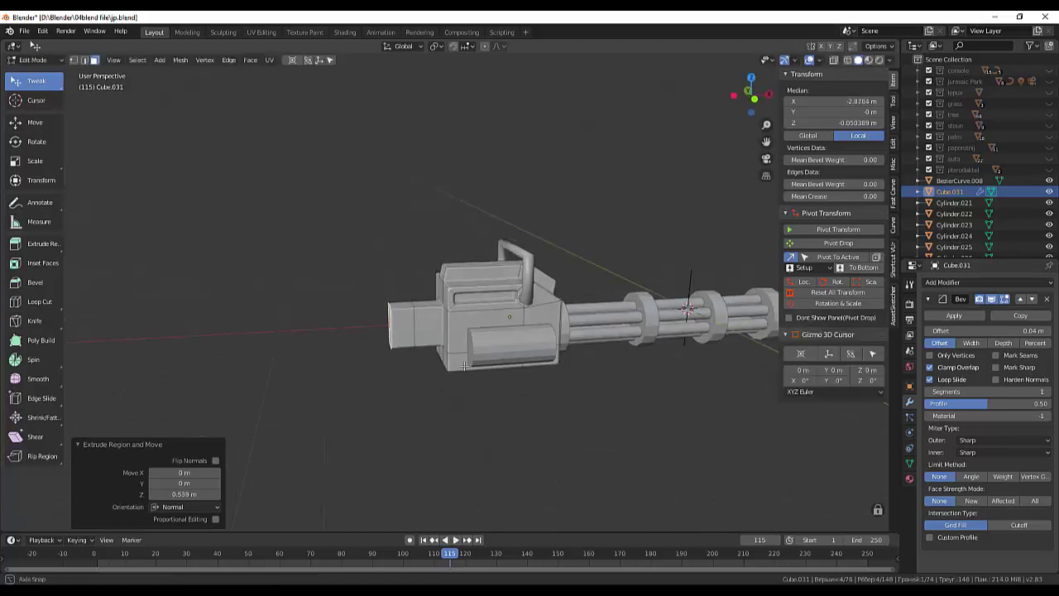
Extrude the rear block's top face upward into a tall post.
left_click(411, 326)
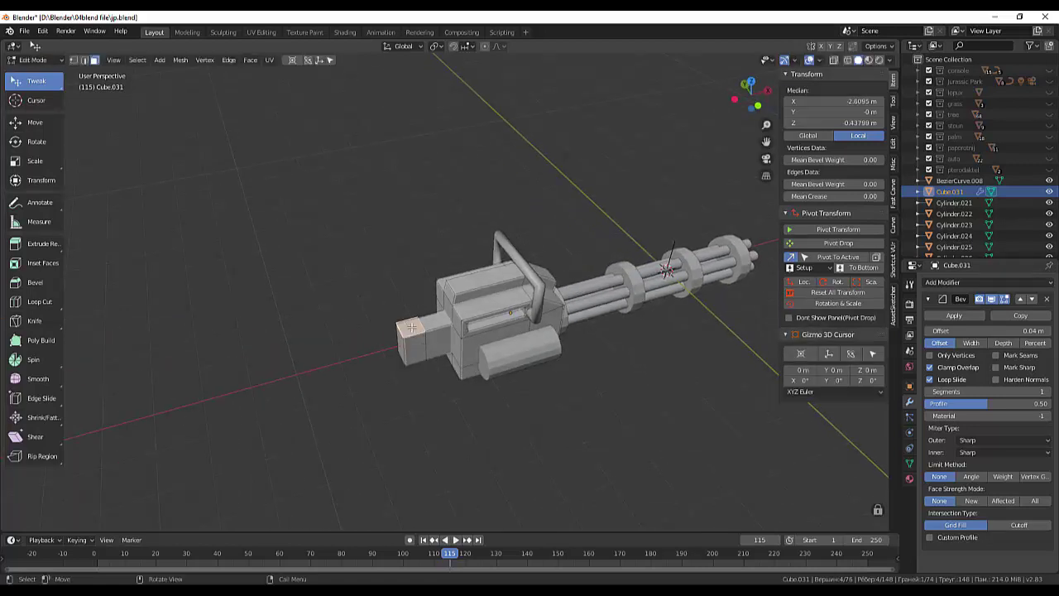
middle_click_drag(411, 327, 416, 266)
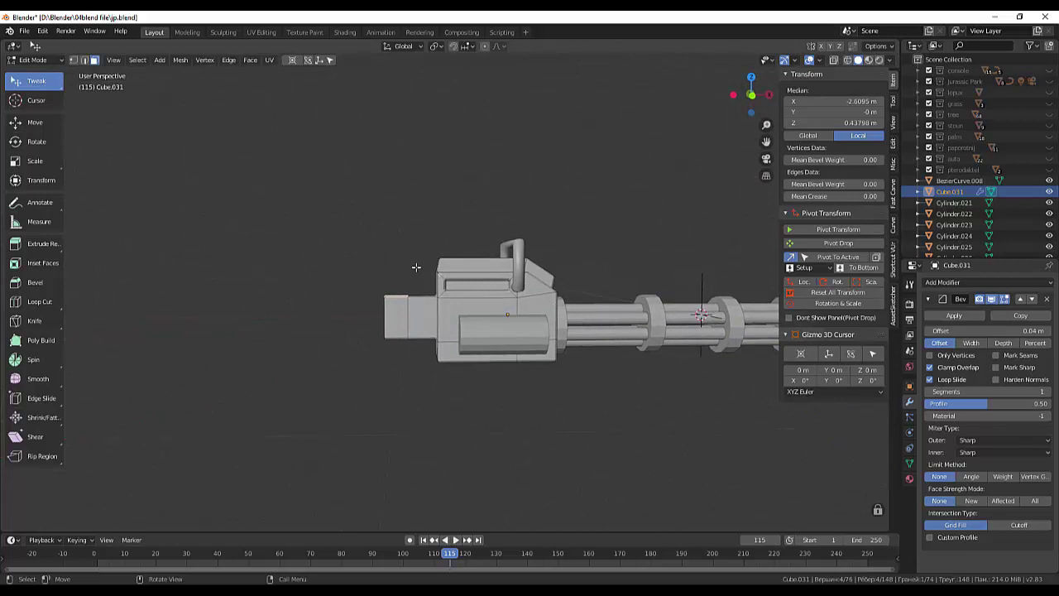
key("e")
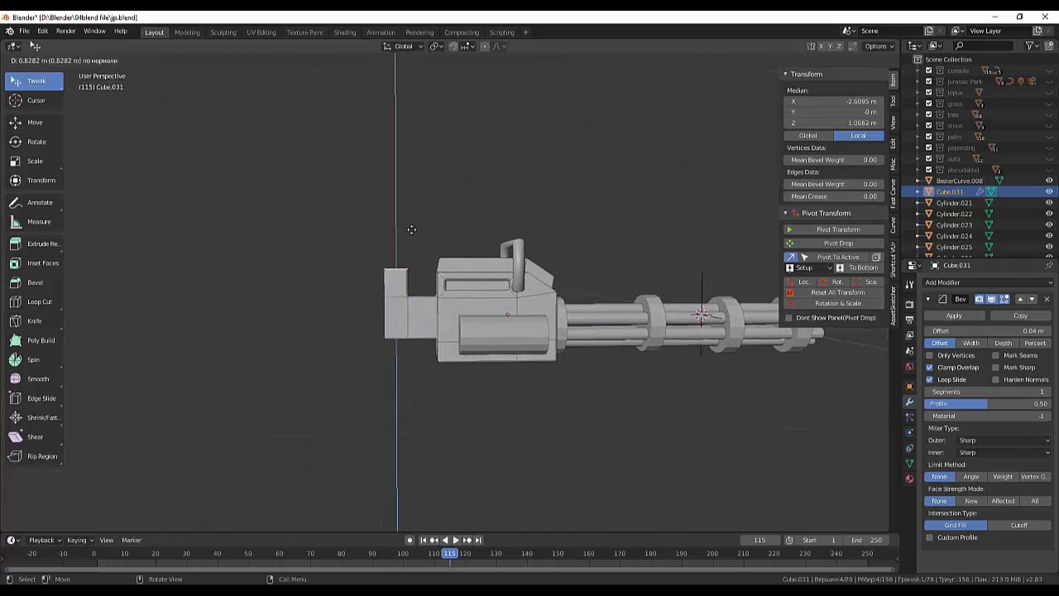
left_click(415, 215)
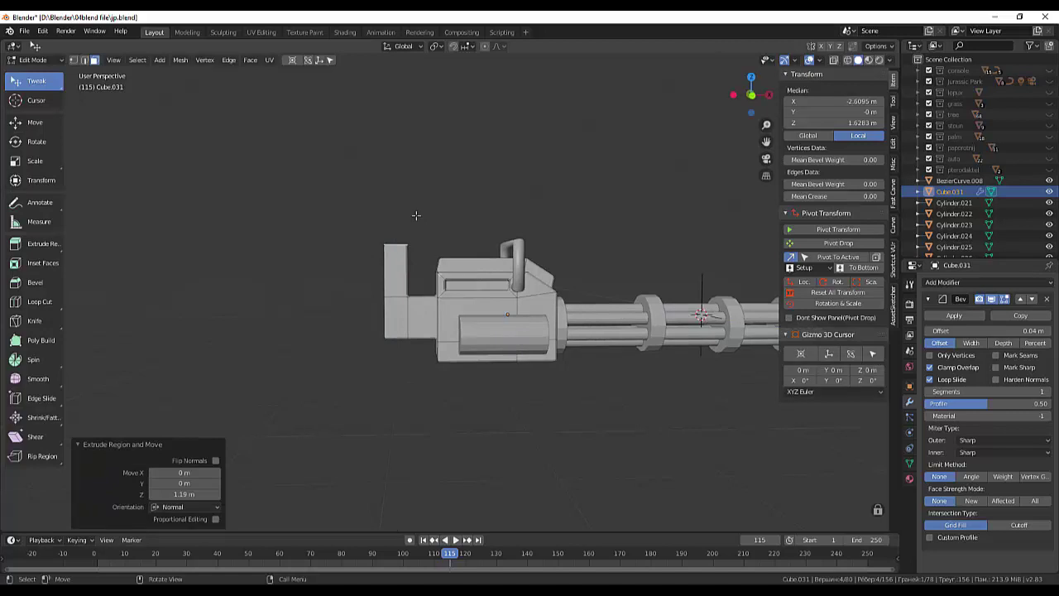
Slide the post's top face along X so it leans forward, then raise it 0.242 m.
key("g")
key("x")
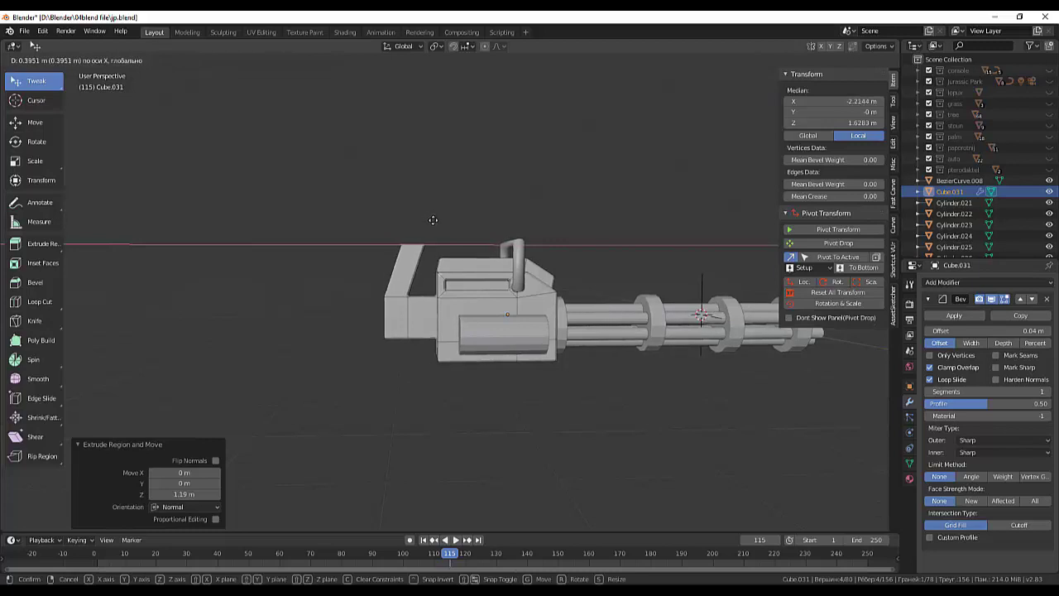
left_click(432, 220)
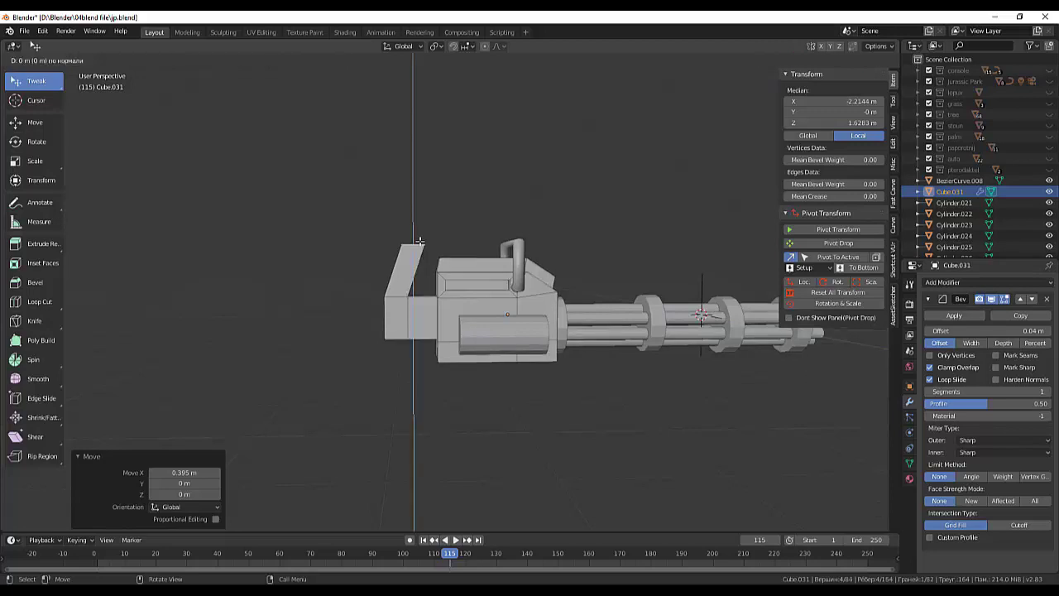
key("g")
key("z")
key("z")
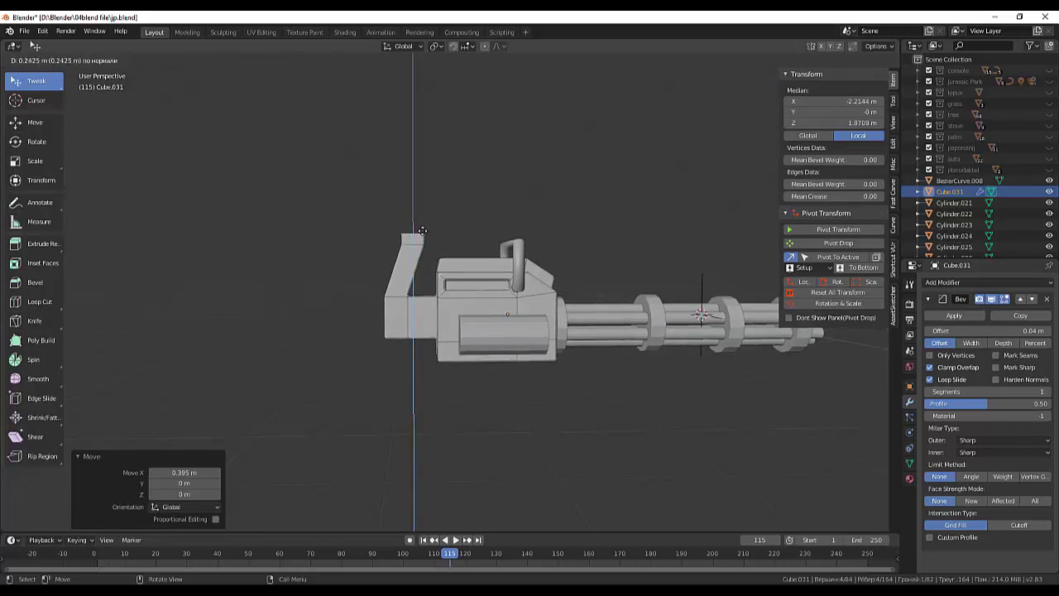
left_click(422, 231)
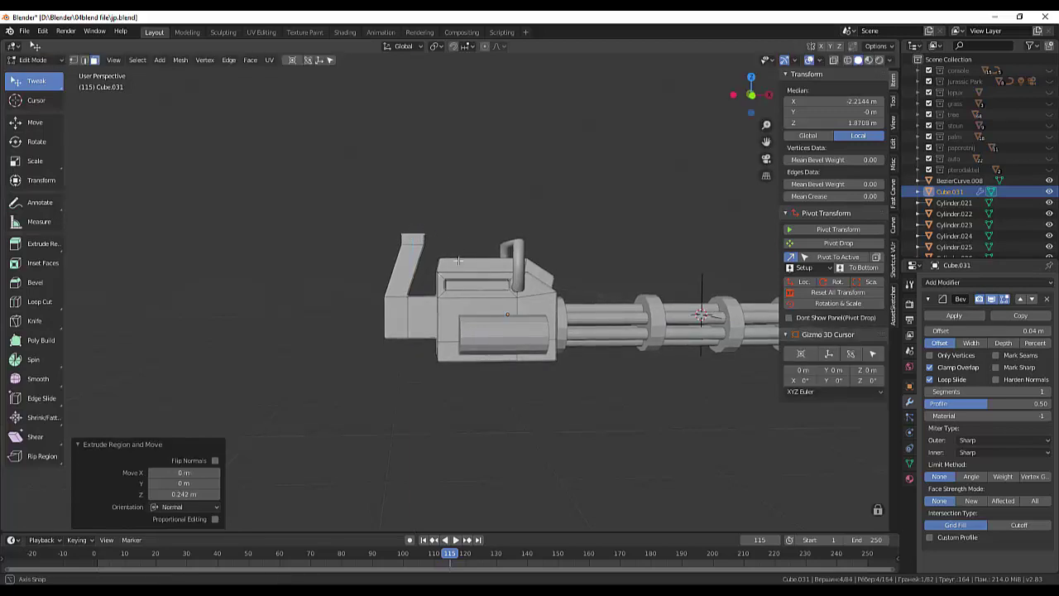
Extrude the rear post's top face twice to form a small cap.
mouse_move(458, 255)
middle_mouse_down()
mouse_move(545, 274)
mouse_move(420, 263)
mouse_move(419, 251)
mouse_move(477, 253)
middle_mouse_up()
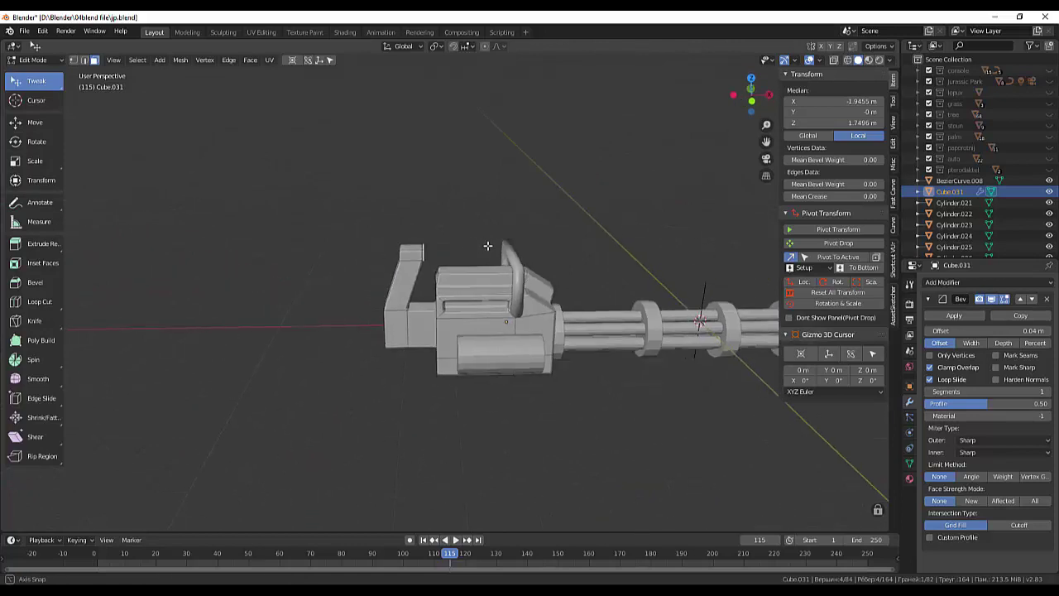
left_click(409, 261, "shift")
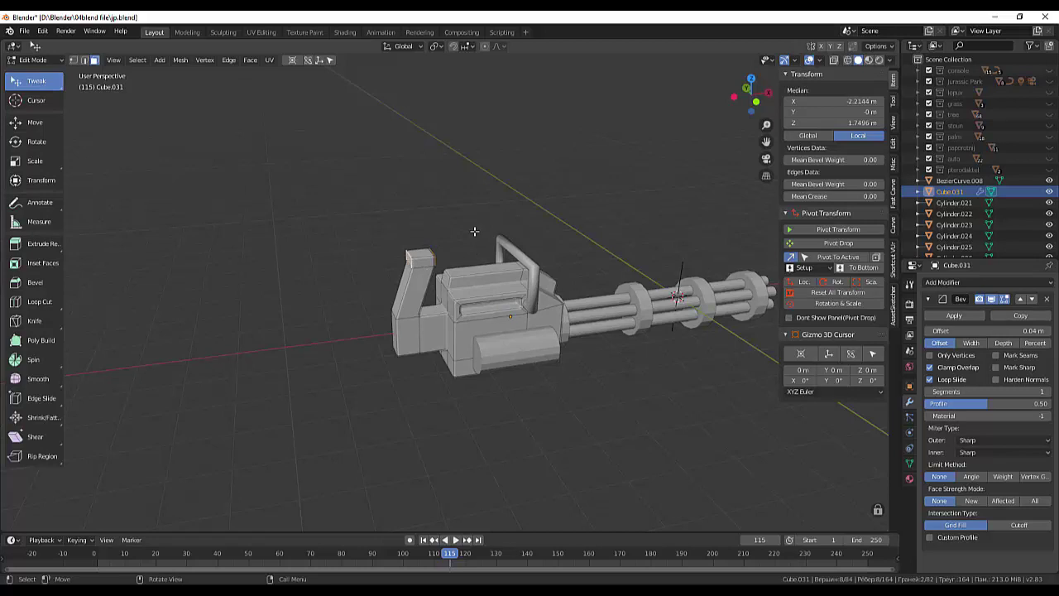
key("e")
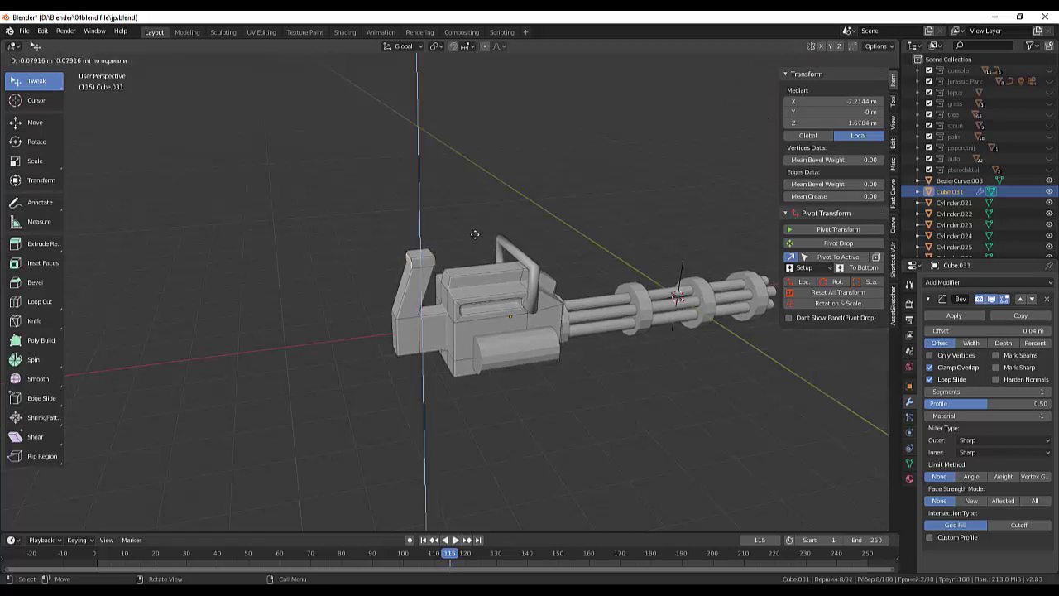
left_click(474, 235)
key("e")
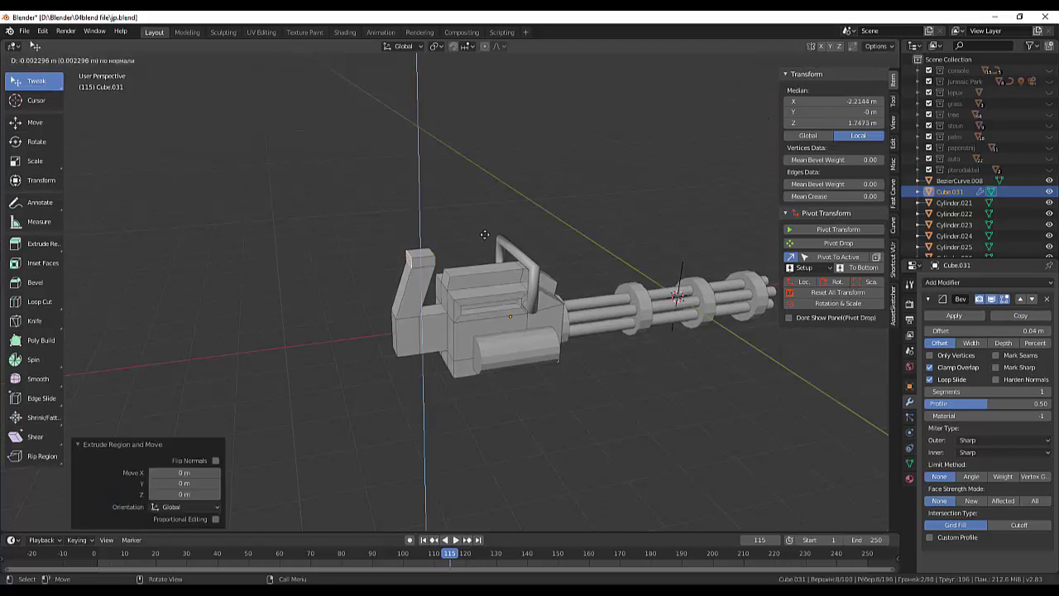
left_click(460, 256)
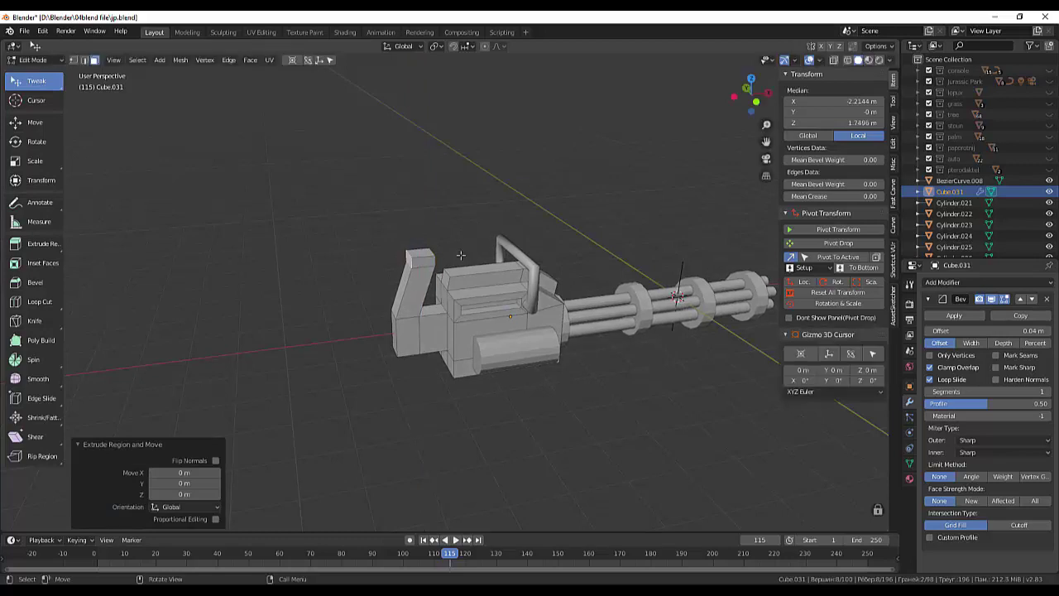
middle_click_drag(463, 254, 515, 262)
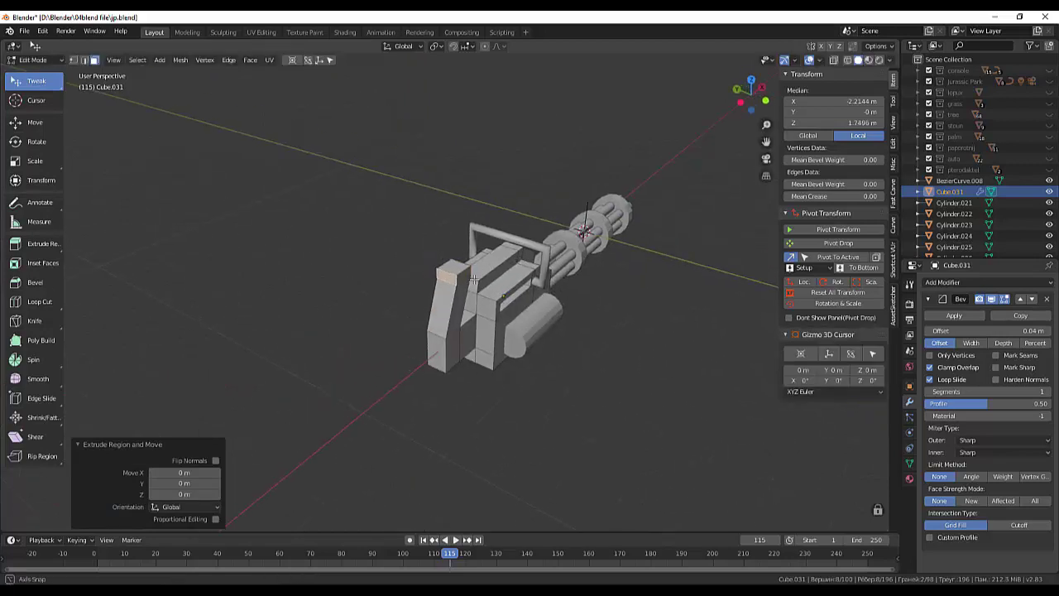
mouse_move(455, 286)
middle_mouse_down()
mouse_move(395, 251)
mouse_move(538, 212)
middle_mouse_up()
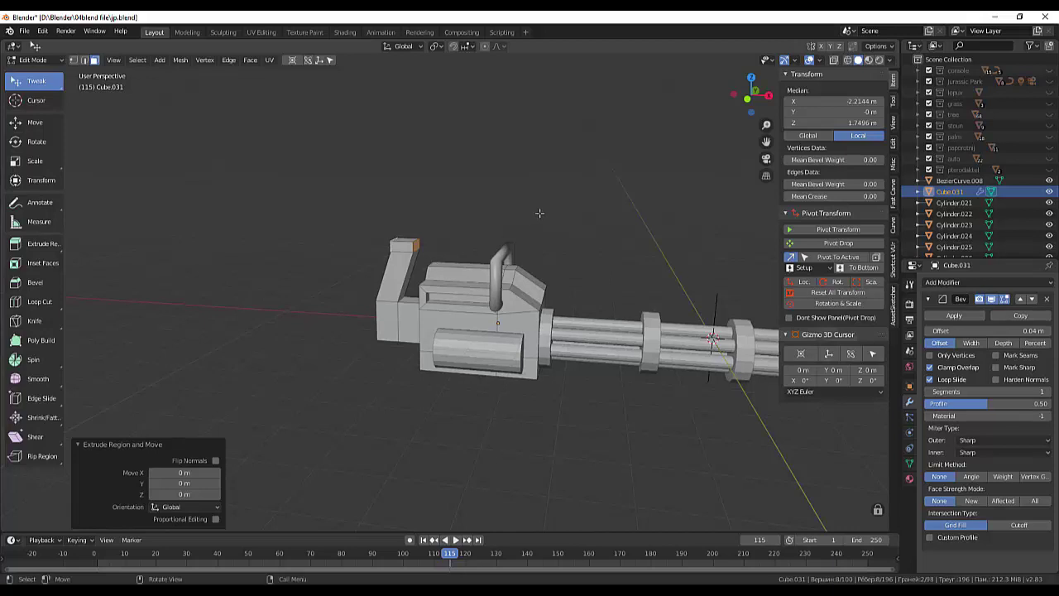
Widen the cap about 1.35× along X and deselect everything.
key("s")
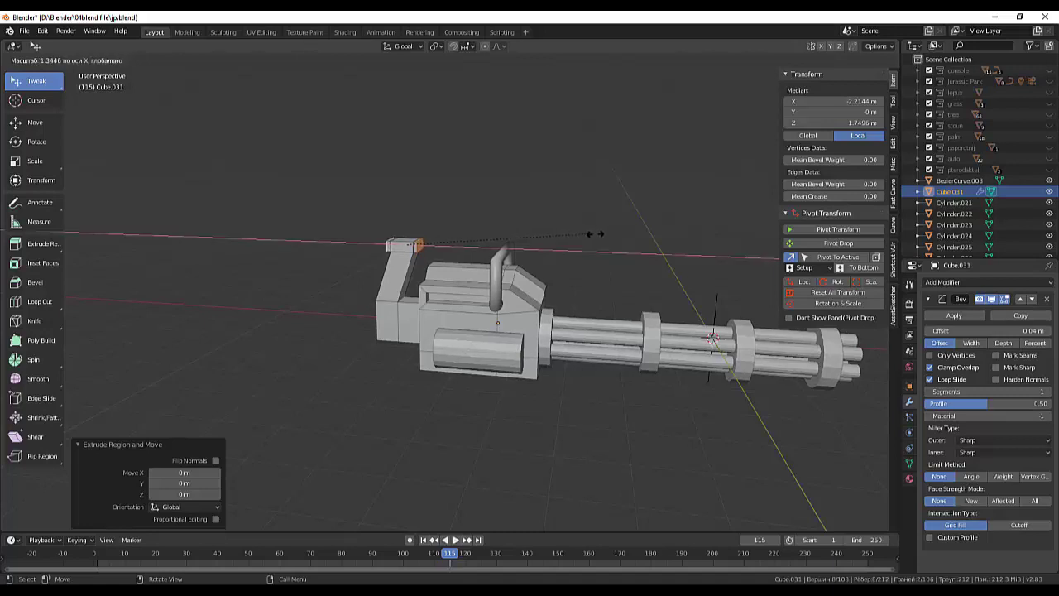
left_click(596, 235)
left_click(618, 218)
middle_click_drag(618, 219, 647, 192)
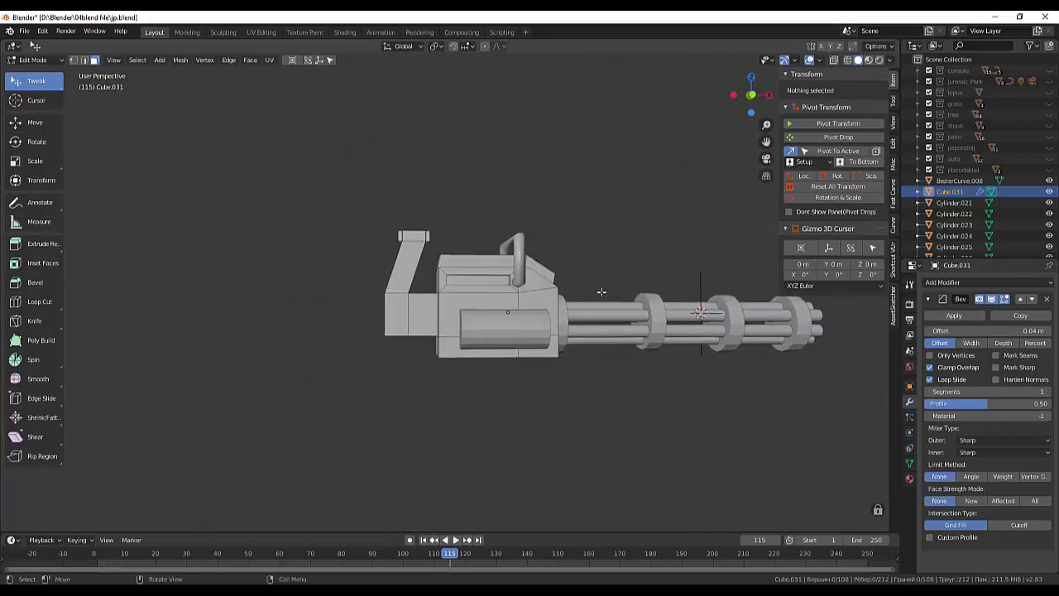
middle_click_drag(398, 325, 289, 221)
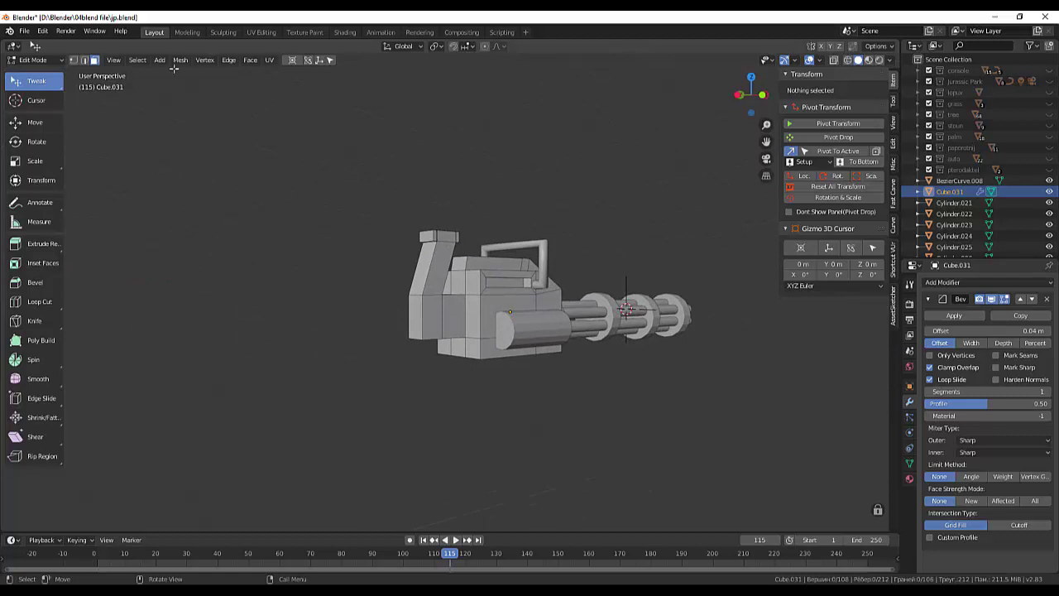
Switch to edge select and select the stock's lower back edge.
left_click(41, 60)
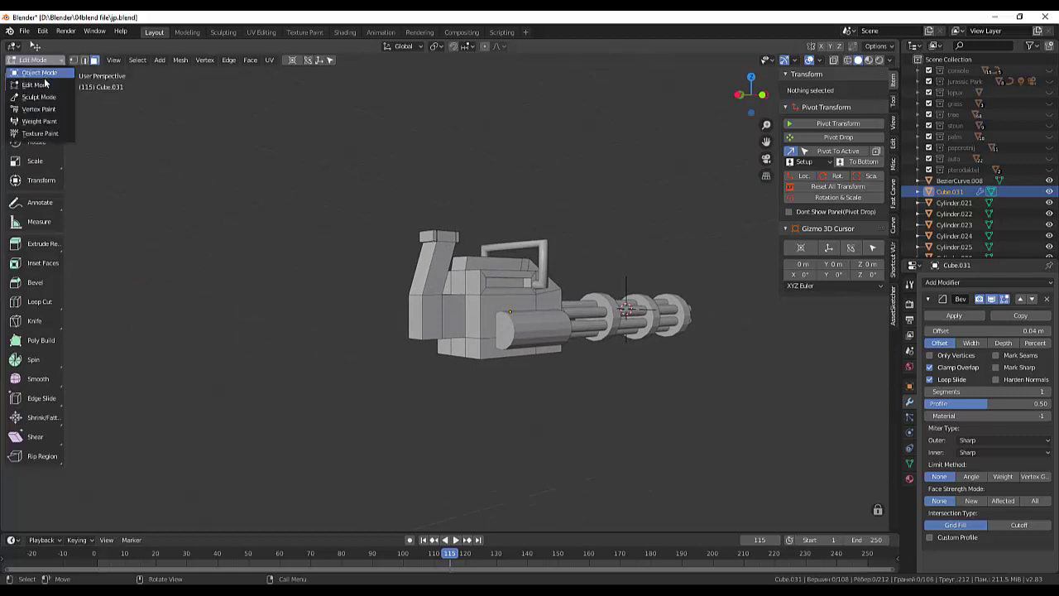
left_click(36, 84)
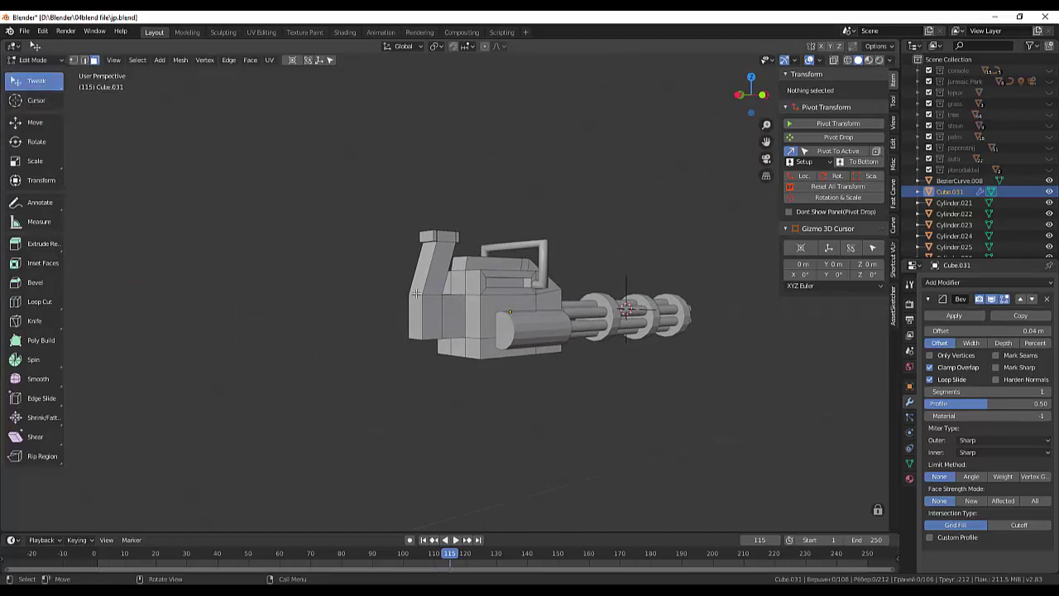
left_click(415, 293)
left_click(411, 308)
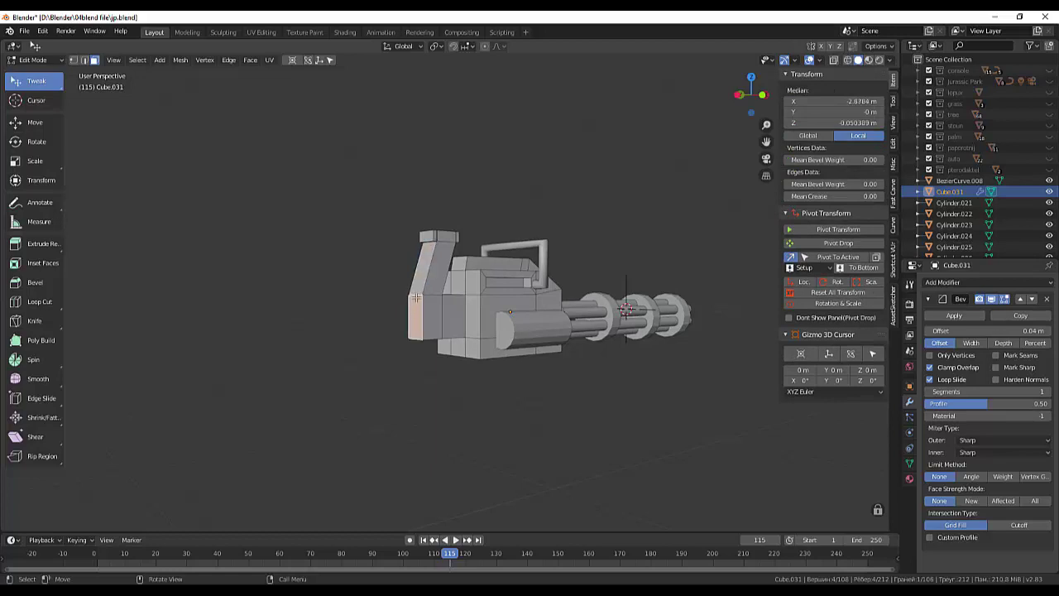
left_click(83, 60)
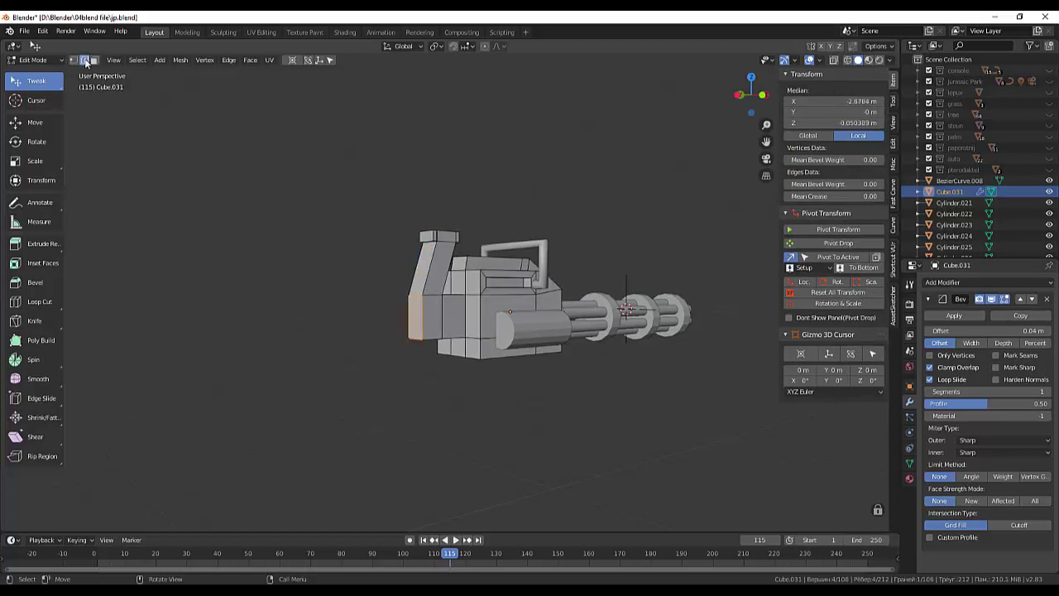
left_click(415, 294)
middle_click_drag(415, 294, 436, 310)
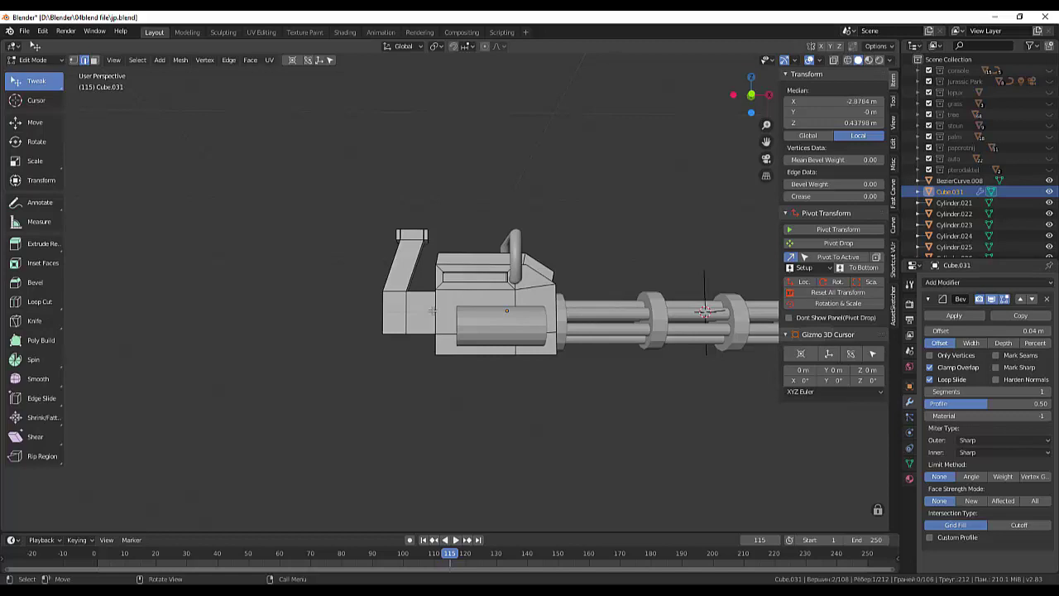
Push the lower back edge backward along X, then start sliding the stock another -0.25 m along X.
key("g")
key("y")
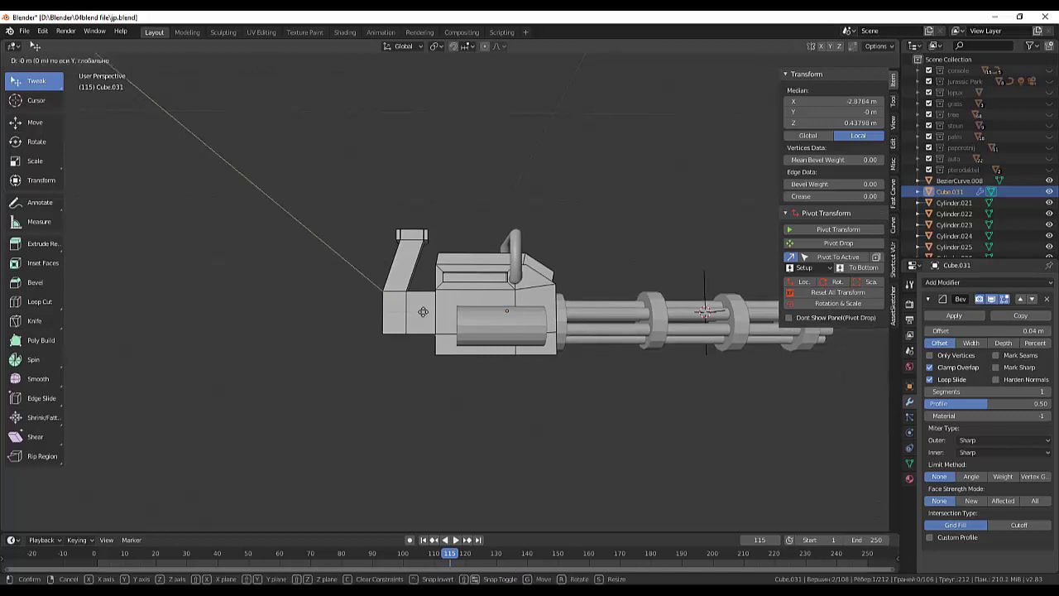
key("x")
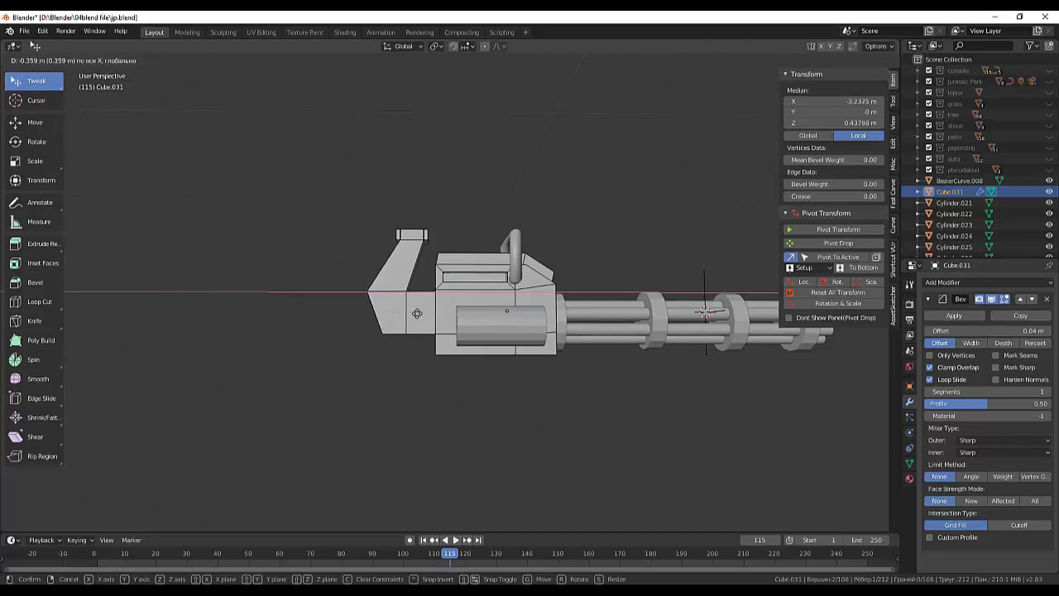
left_click(417, 313)
middle_click_drag(423, 283, 484, 322)
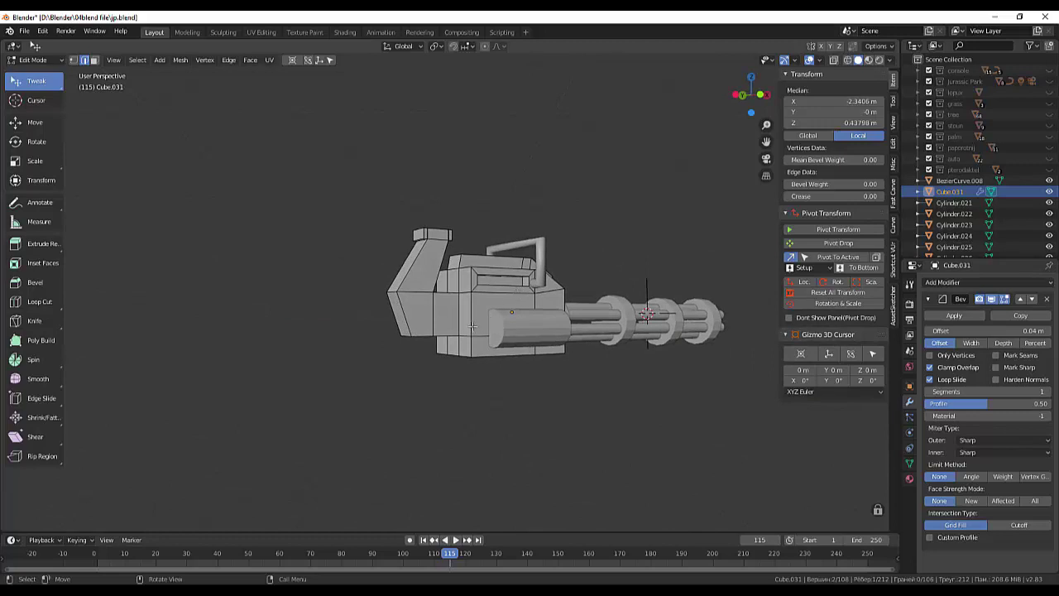
middle_click_drag(469, 327, 442, 322)
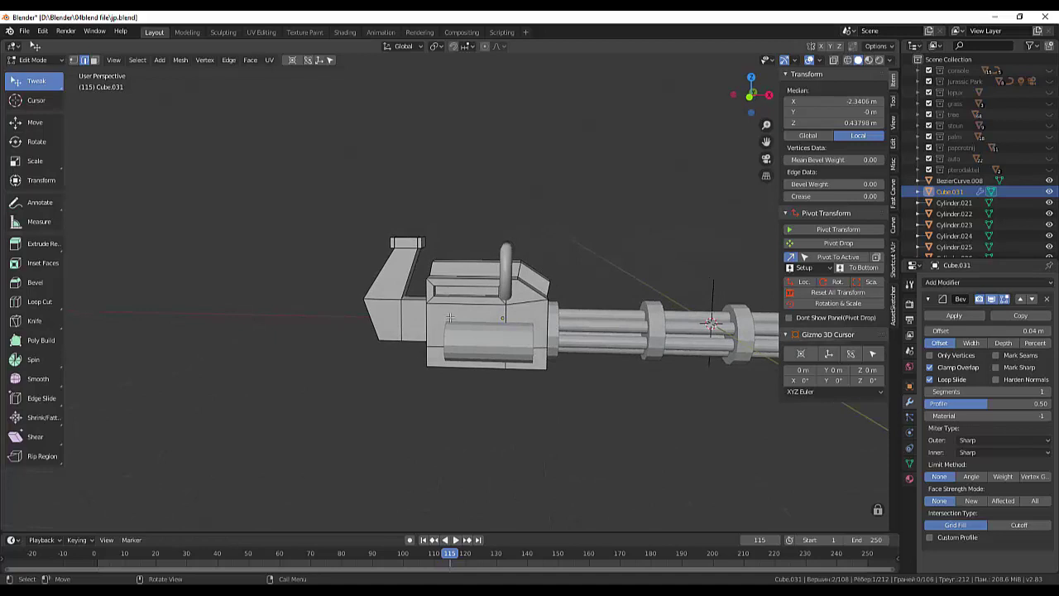
key("g")
key("x")
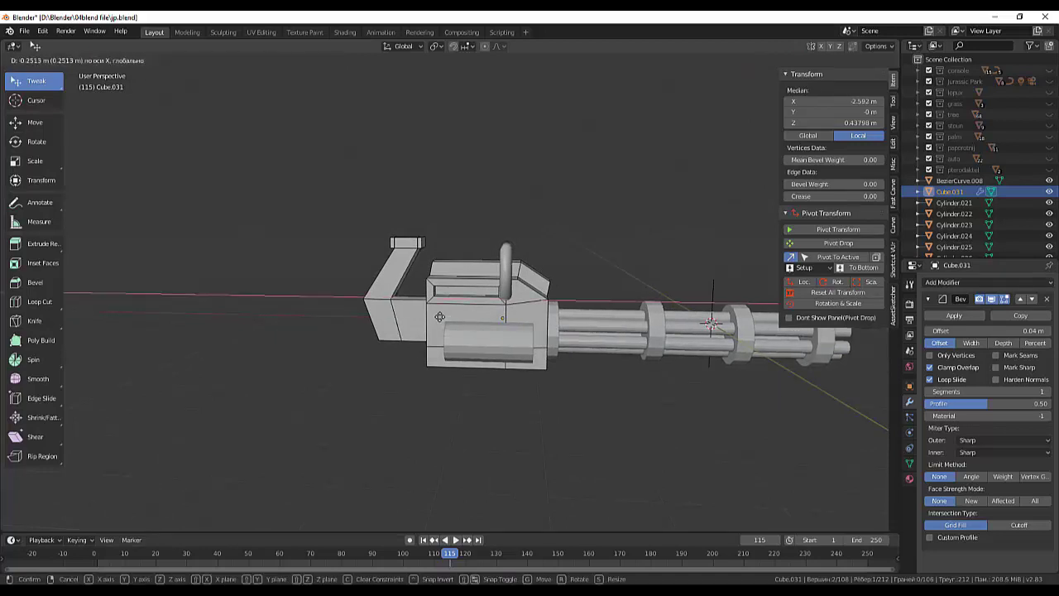
Confirm the -0.25 m shift along X, giving the stock its sloped profile.
left_click(439, 317)
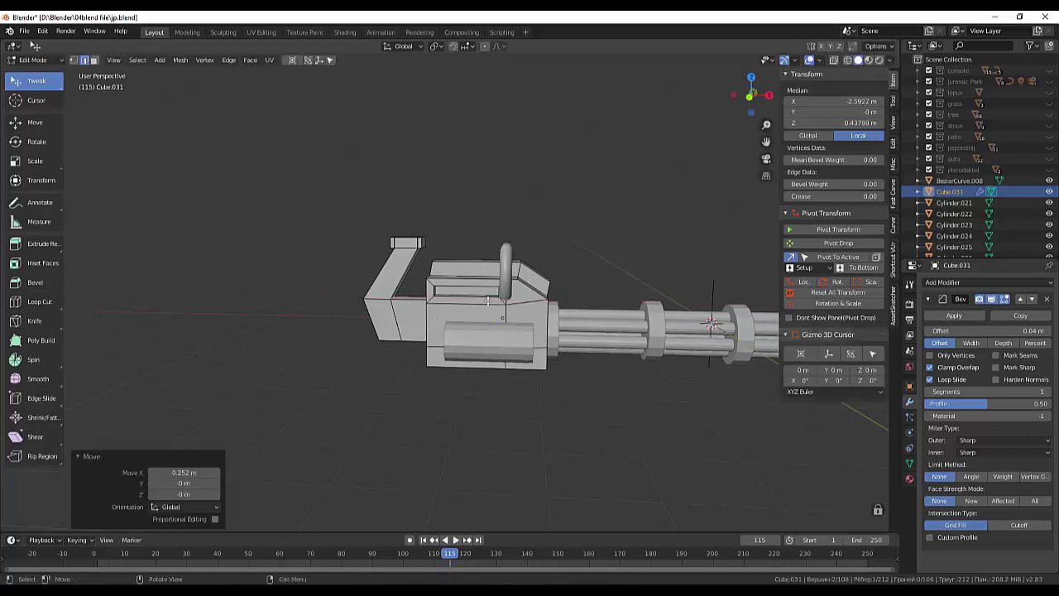
middle_click_drag(489, 302, 407, 288)
left_click(407, 288)
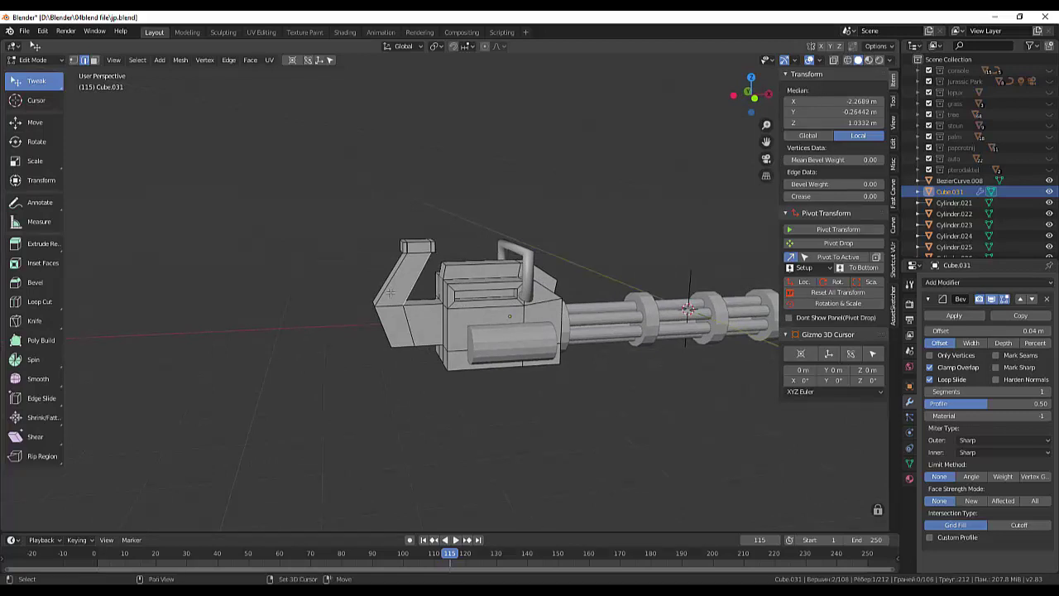
Add seven centred loop cuts across the angled ammo feed.
key("ctrl+r")
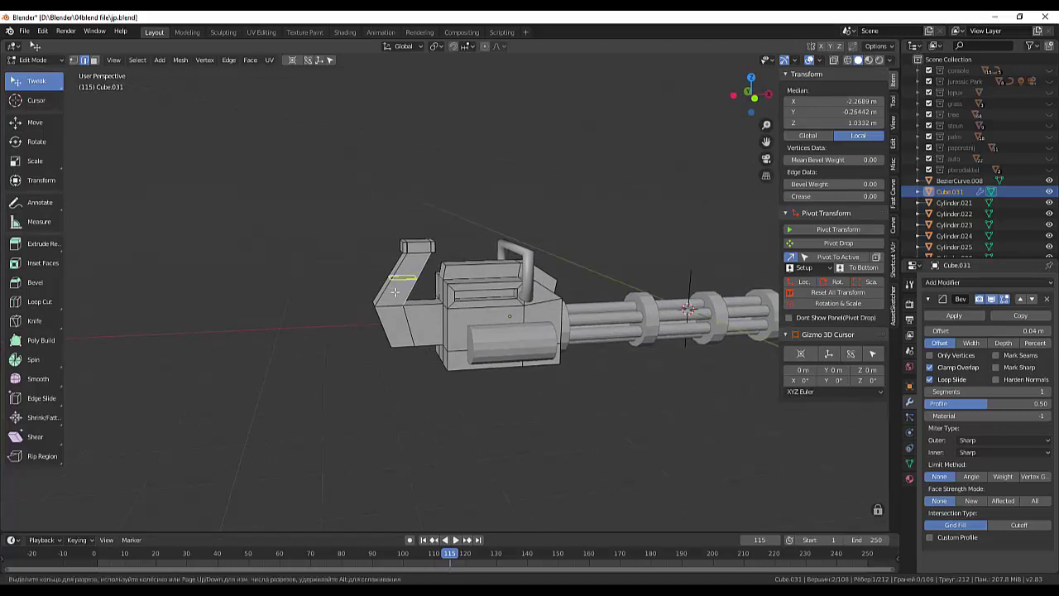
scroll(396, 292, "up", 2)
scroll(395, 291, "up", 2)
scroll(395, 292, "up", 2)
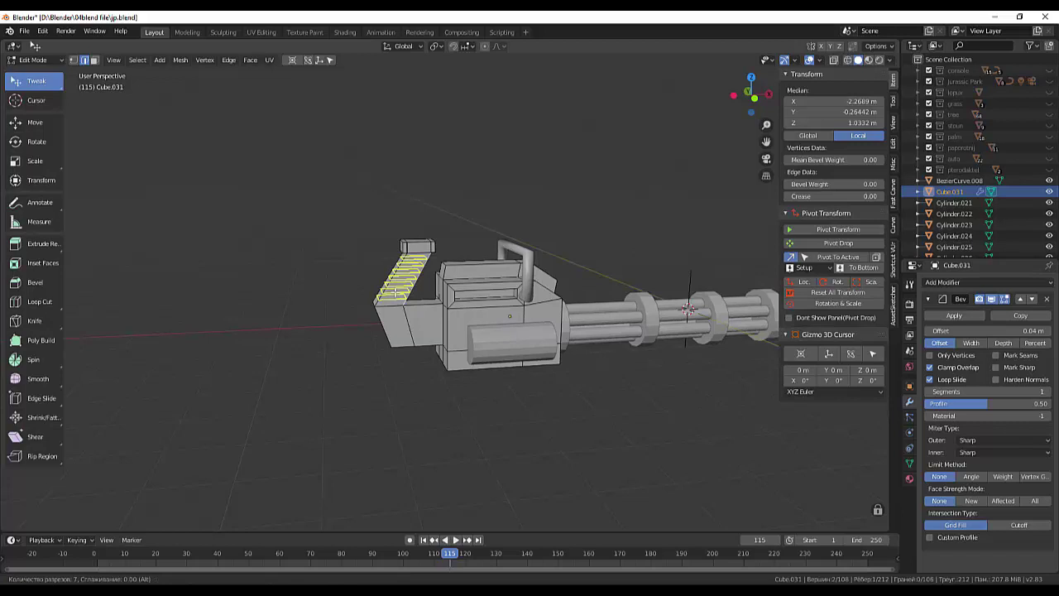
left_click(396, 292)
right_click(410, 285)
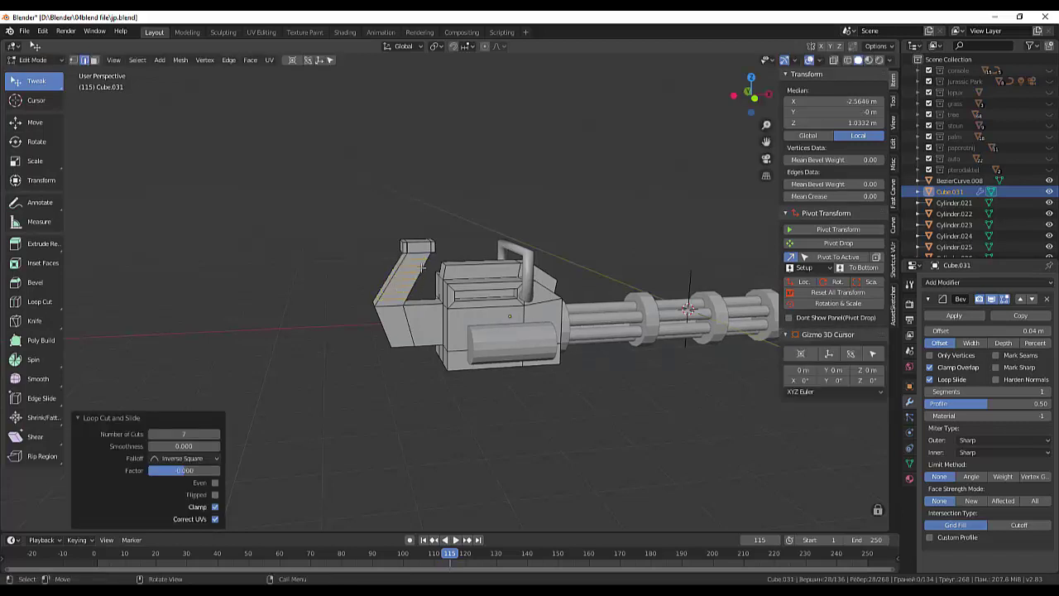
left_click(412, 262)
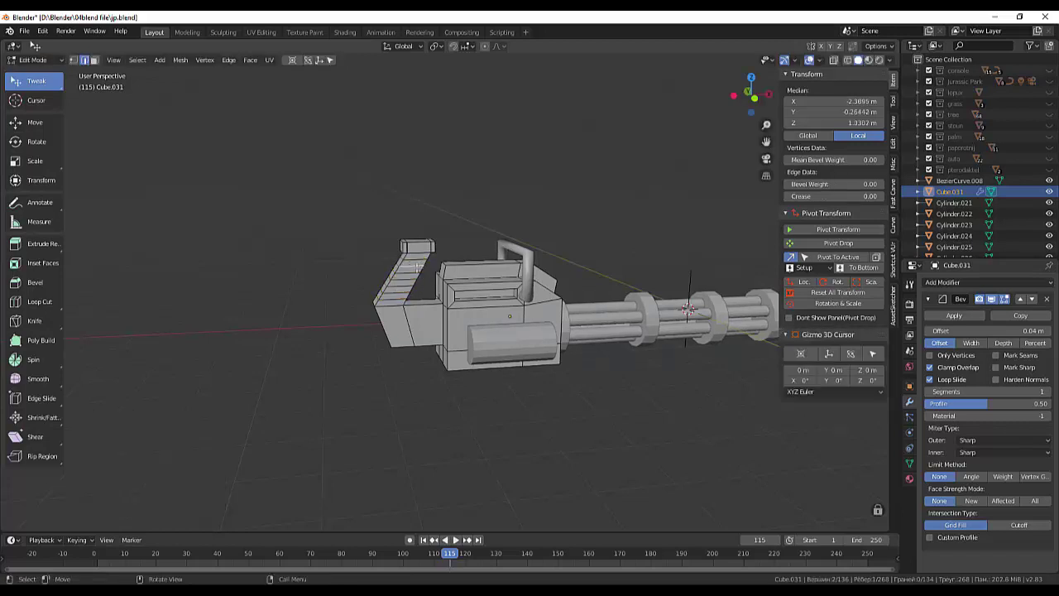
In face select, select alternating strips of the ammo feed.
left_click(94, 61)
left_click(407, 263, "alt")
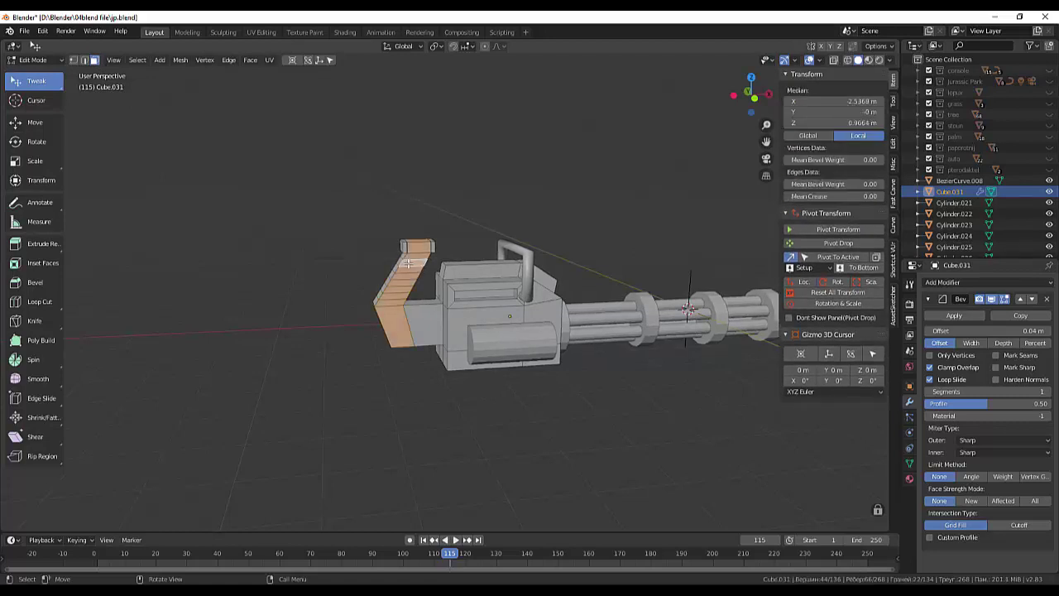
left_click(407, 263)
left_click(402, 265, "shift")
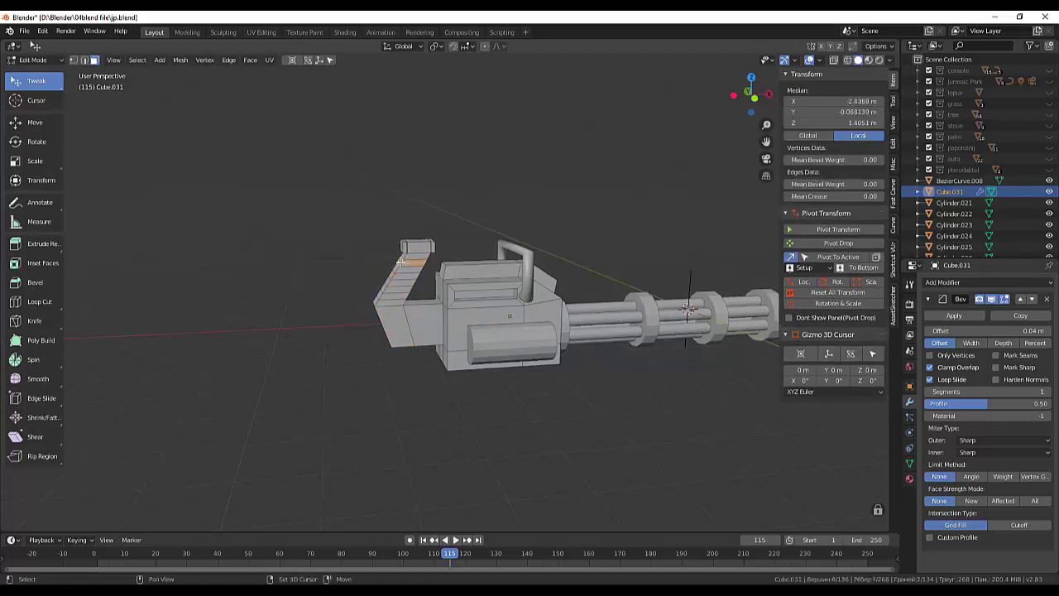
left_click(399, 262, "shift")
left_click(400, 262, "shift")
left_click(394, 276, "shift")
left_click(386, 289, "shift")
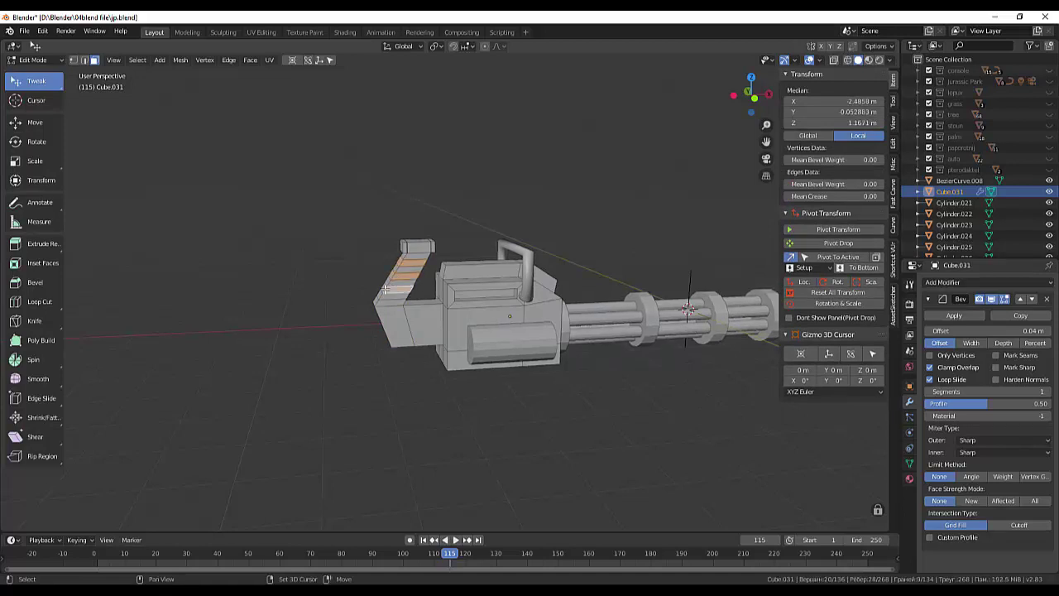
mouse_move(386, 288)
middle_mouse_down()
mouse_move(598, 301)
mouse_move(129, 284)
middle_mouse_up()
Extrude the selected strips along their normals by 0.0747 m.
left_click(45, 247)
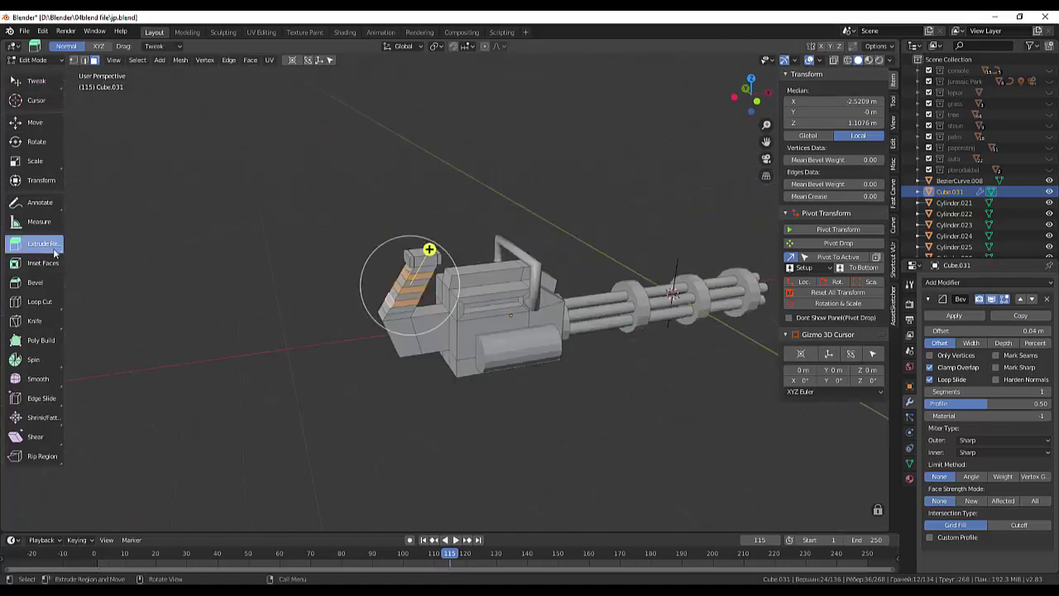
left_click_drag(50, 248, 55, 291)
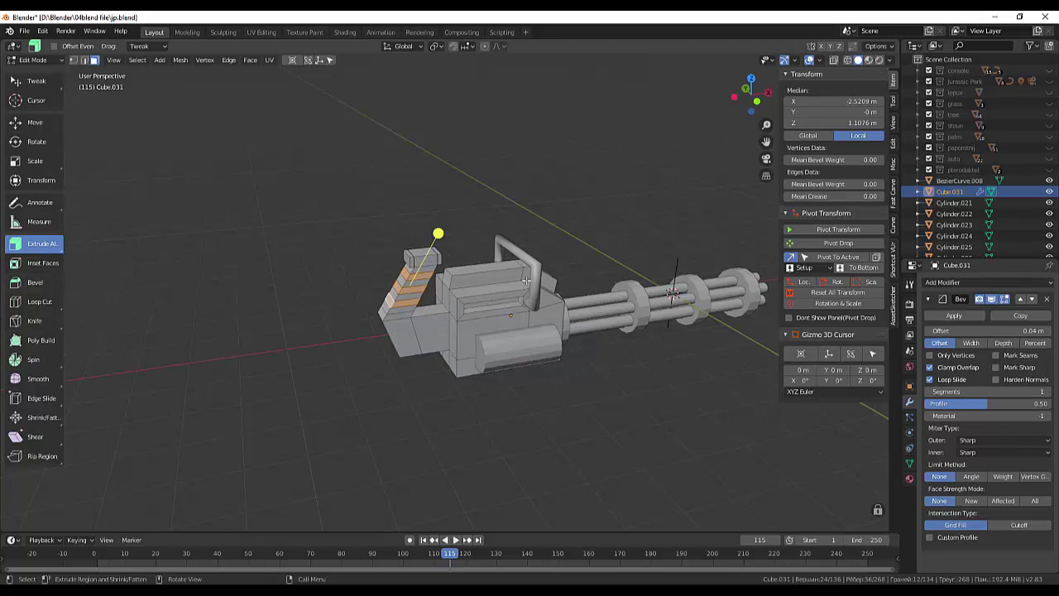
mouse_move(438, 234)
left_mouse_down()
mouse_move(477, 232)
mouse_move(440, 236)
left_mouse_up()
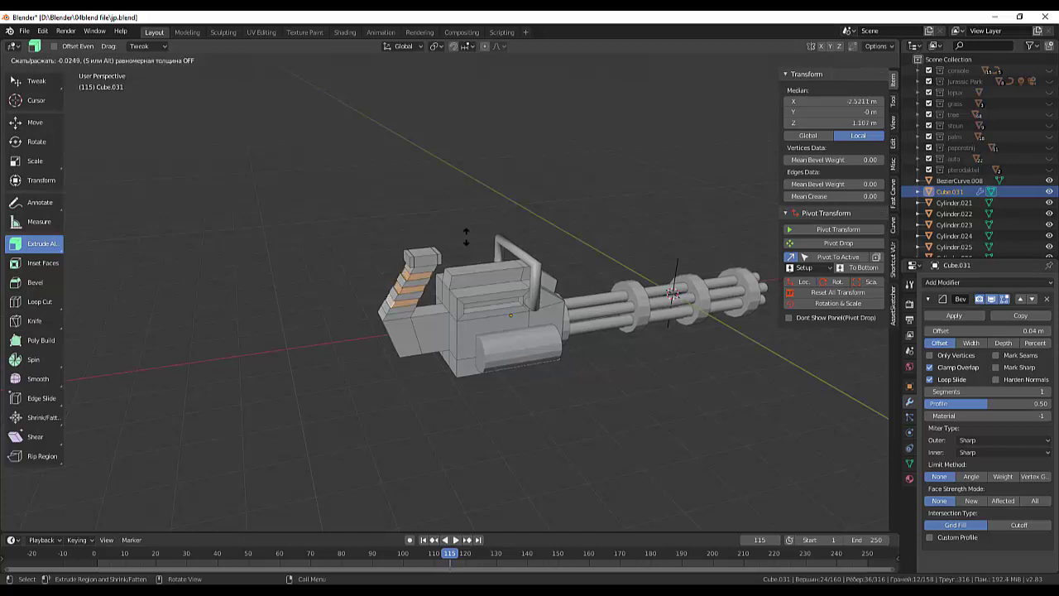
left_click_drag(449, 238, 428, 230)
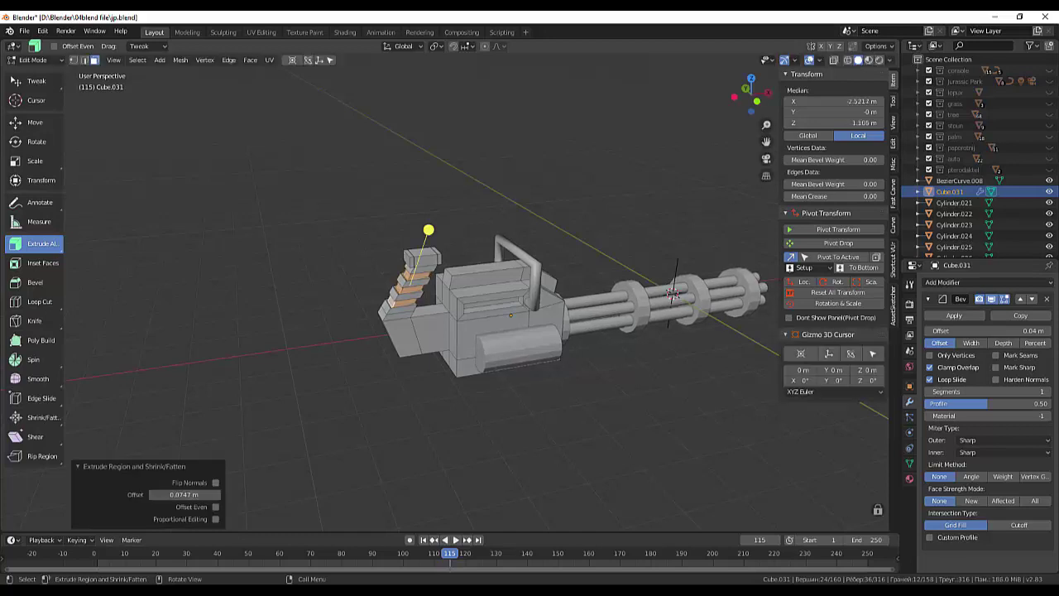
Deselect the strips and select a face at the gun's rear.
left_click(497, 192)
mouse_move(556, 211)
middle_mouse_down()
mouse_move(503, 188)
mouse_move(581, 220)
mouse_move(535, 215)
middle_mouse_up()
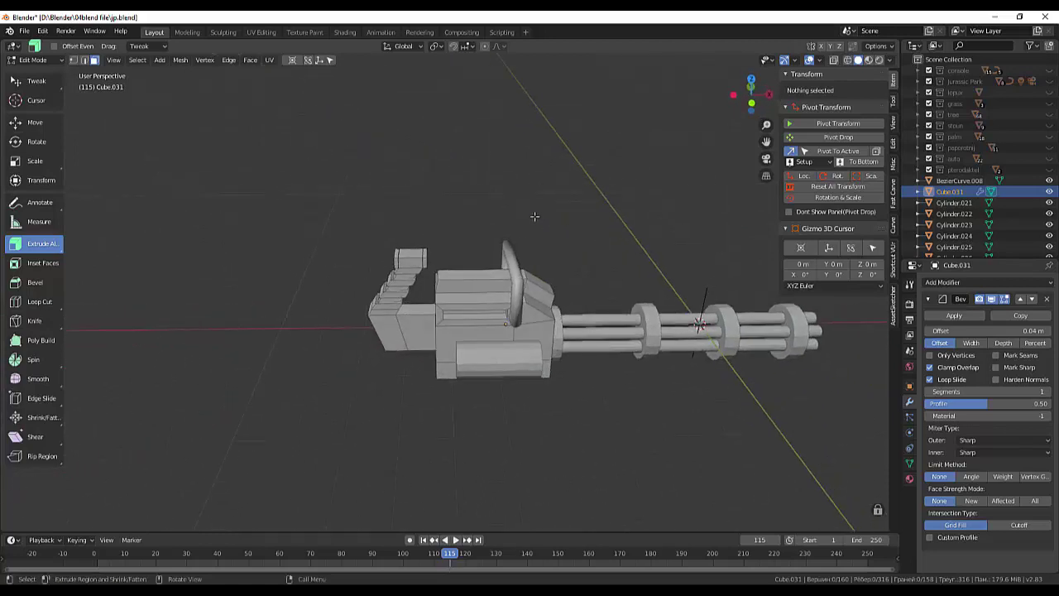
left_click(428, 335)
mouse_move(428, 335)
middle_mouse_down()
mouse_move(491, 329)
mouse_move(442, 321)
middle_mouse_up()
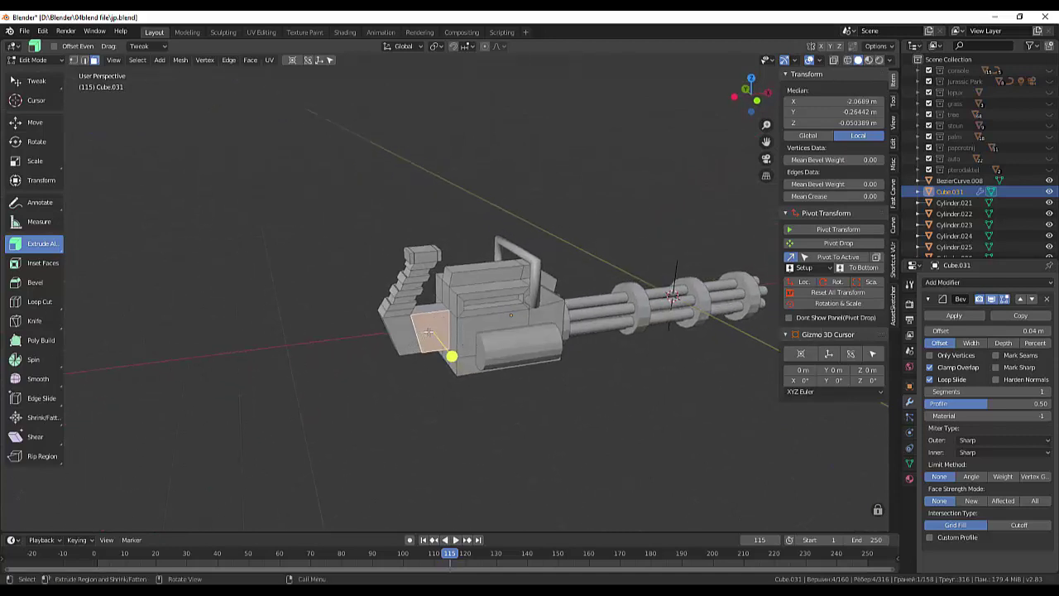
Select the edge at the gun body's lower rear with the plain selection tool.
left_click(464, 414)
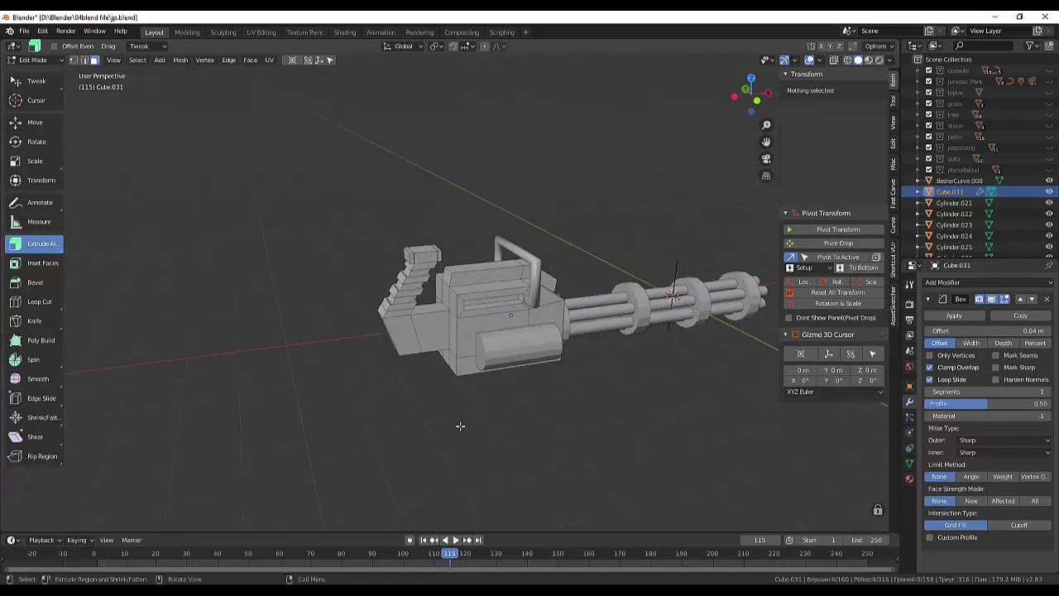
mouse_move(463, 418)
middle_mouse_down()
mouse_move(432, 430)
mouse_move(444, 363)
mouse_move(400, 316)
middle_mouse_up()
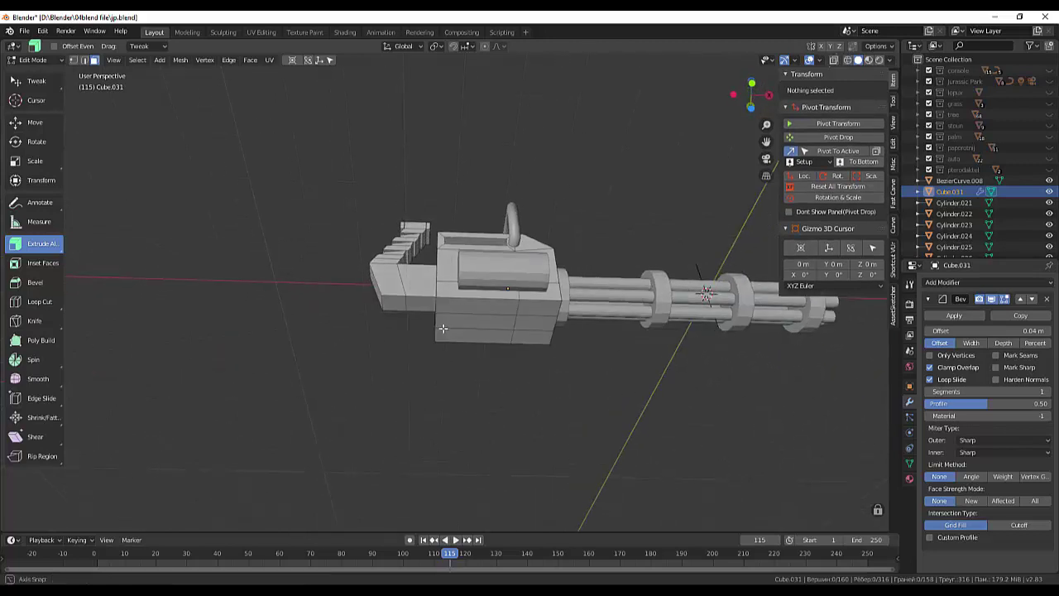
left_click(406, 305)
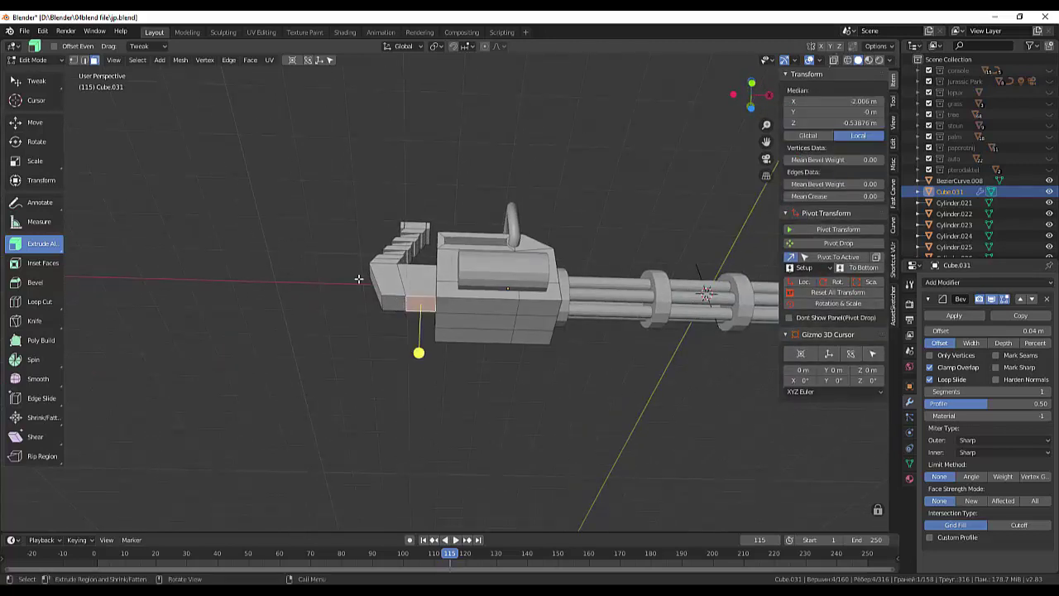
left_click(86, 61)
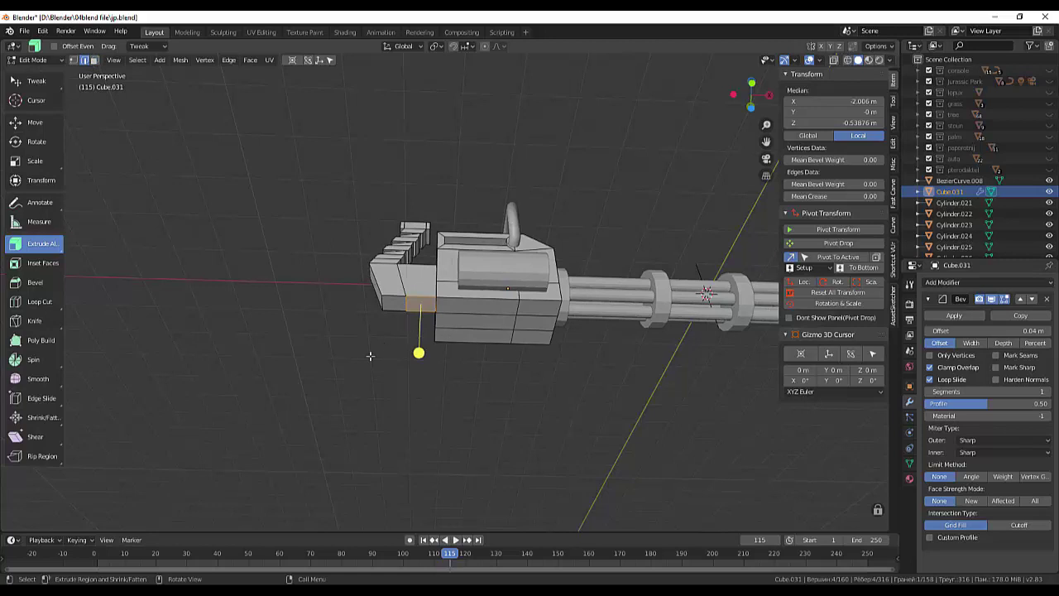
key("alt+a")
left_click(405, 305)
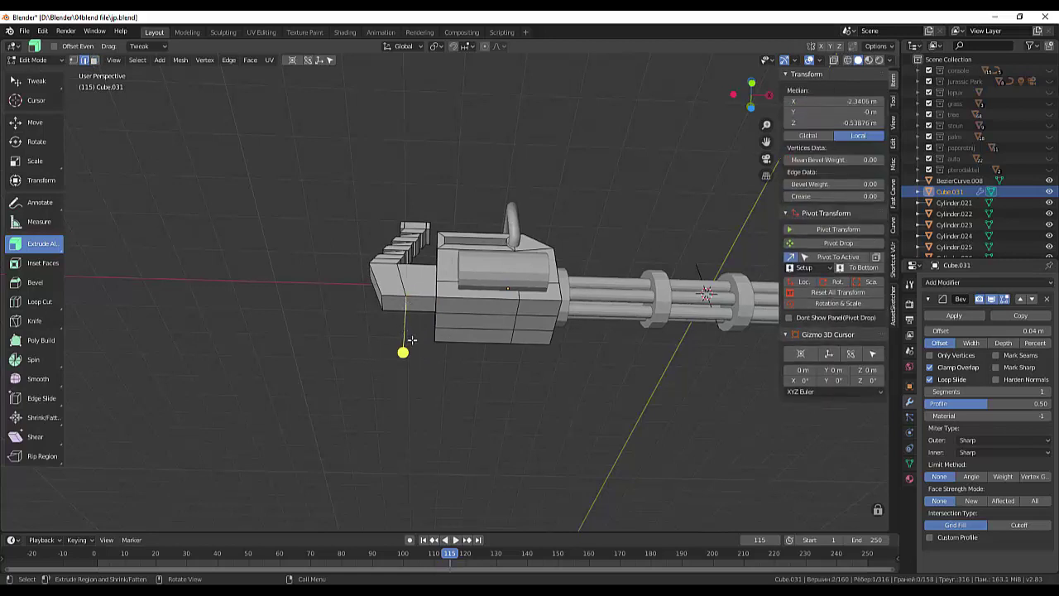
middle_click_drag(405, 304, 355, 306)
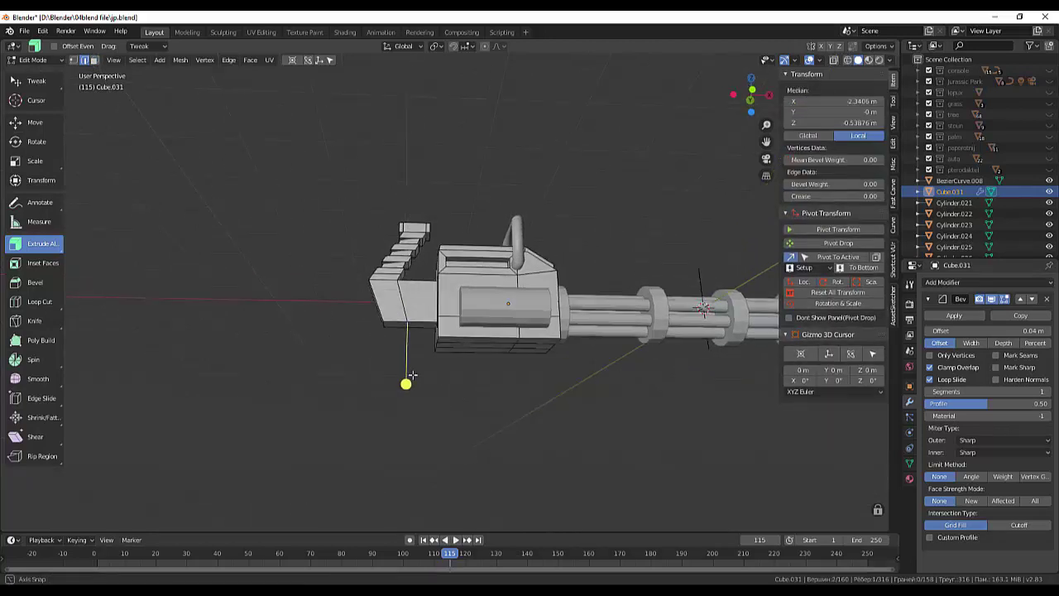
left_click(29, 82)
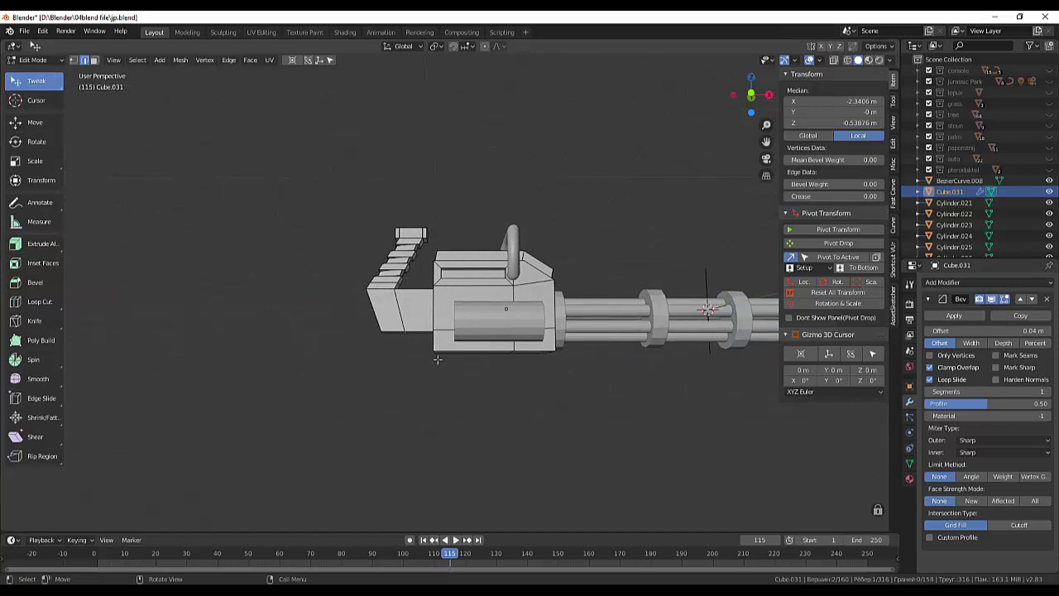
In front view, move the lower rear edge -0.244 m along X.
key("KP_3")
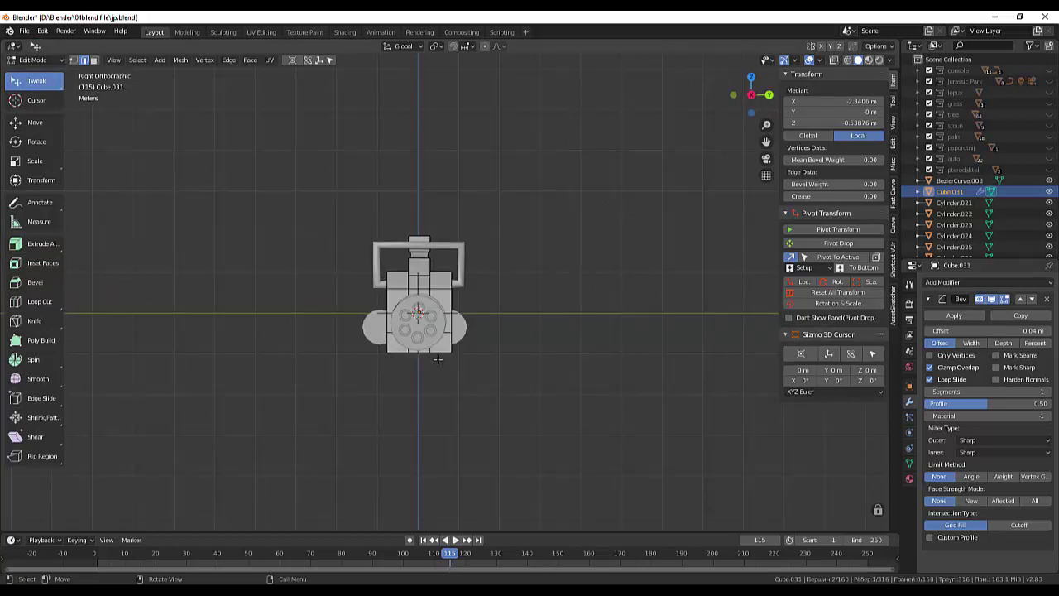
key("KP_1")
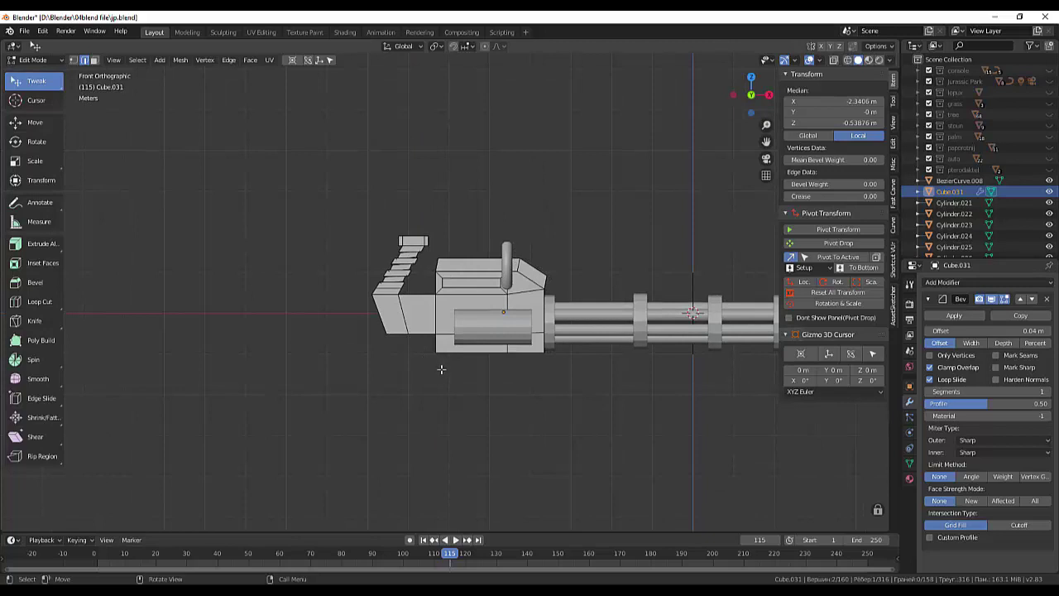
key("g")
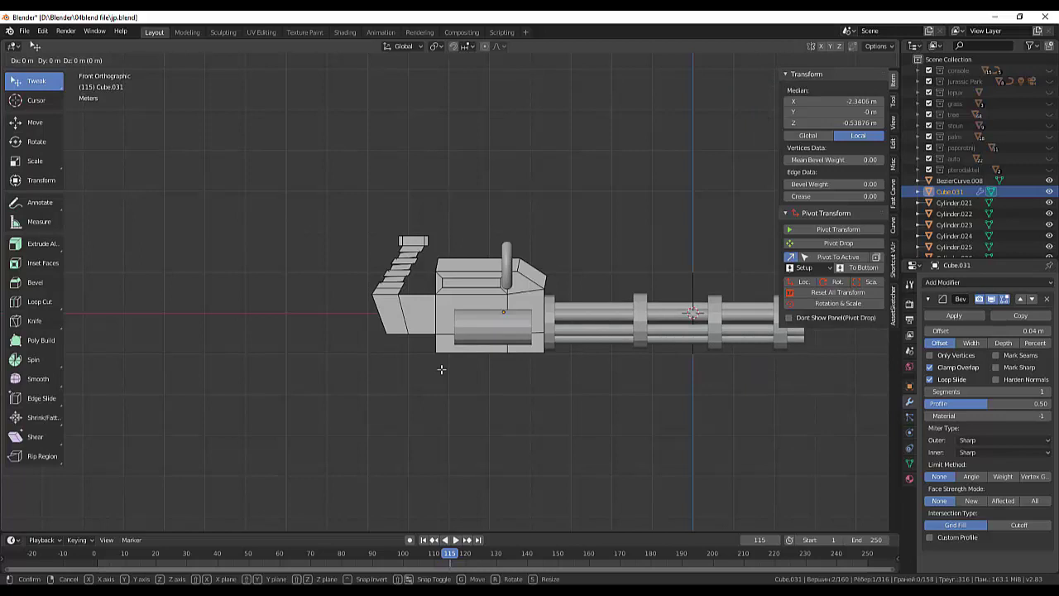
key("x")
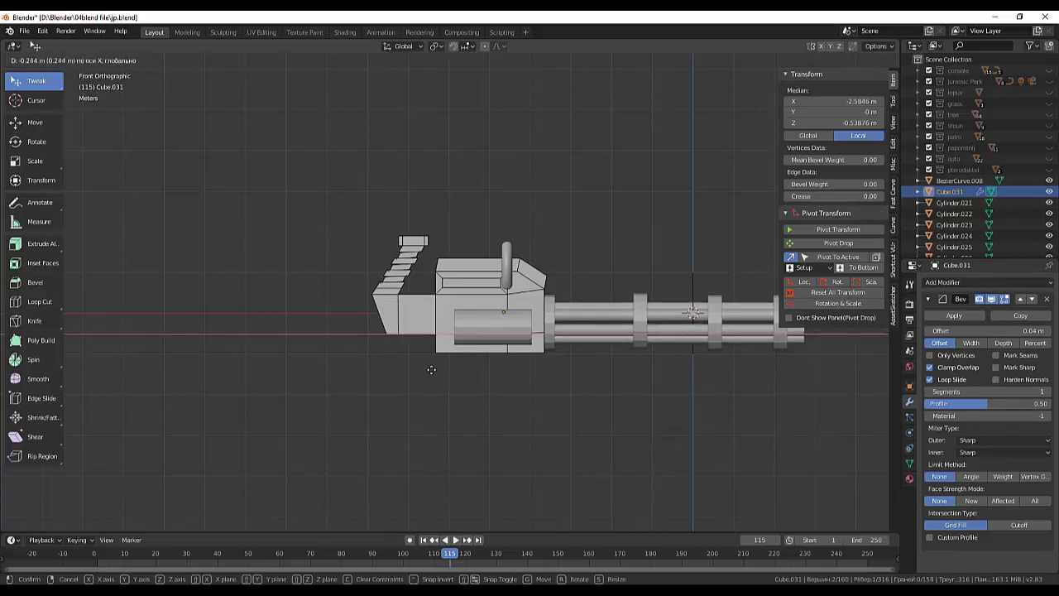
left_click(431, 369)
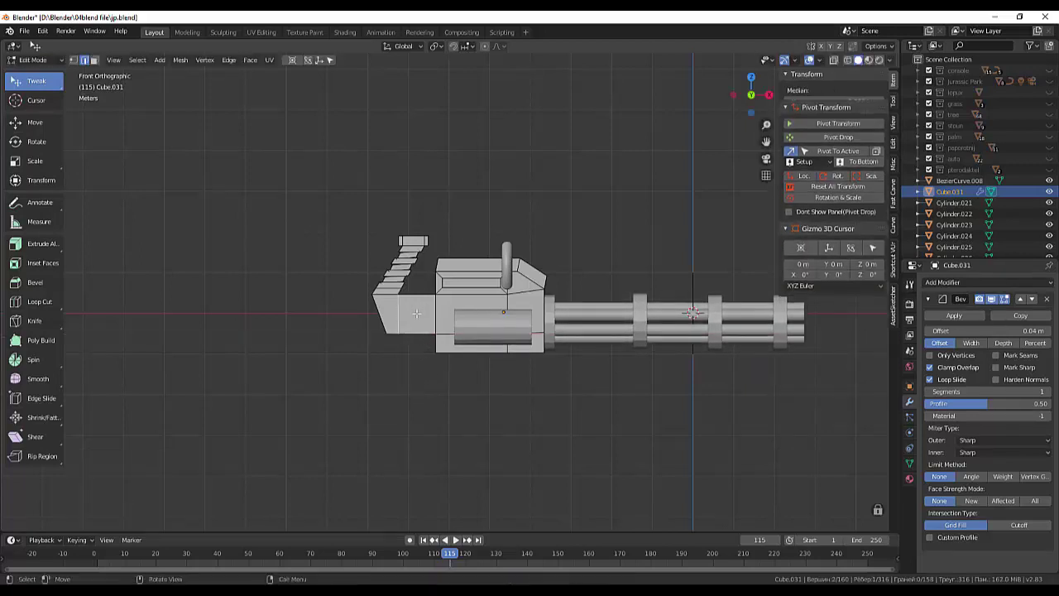
left_click(158, 113)
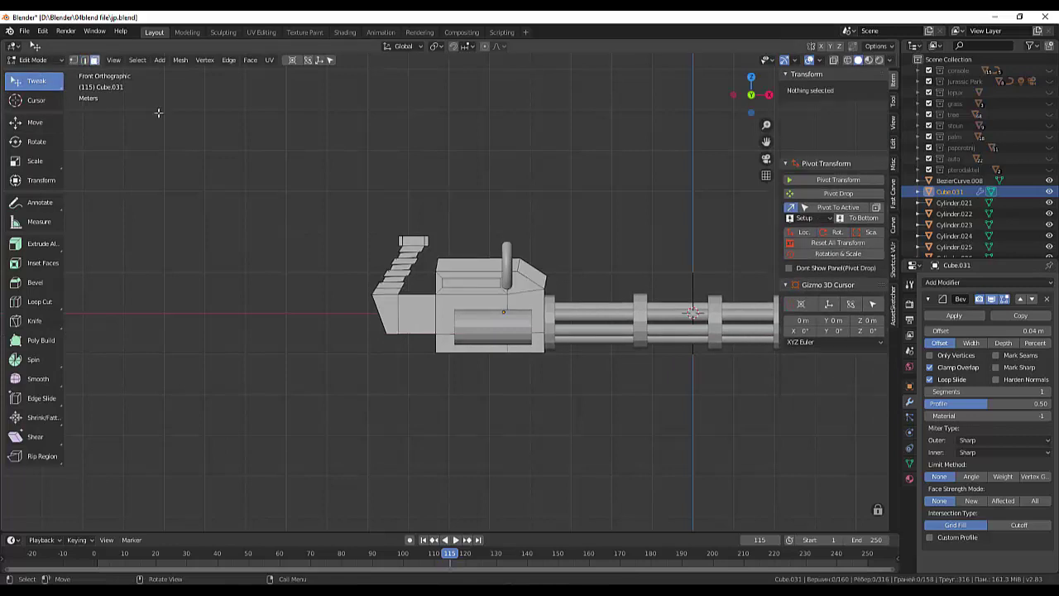
left_click(419, 319)
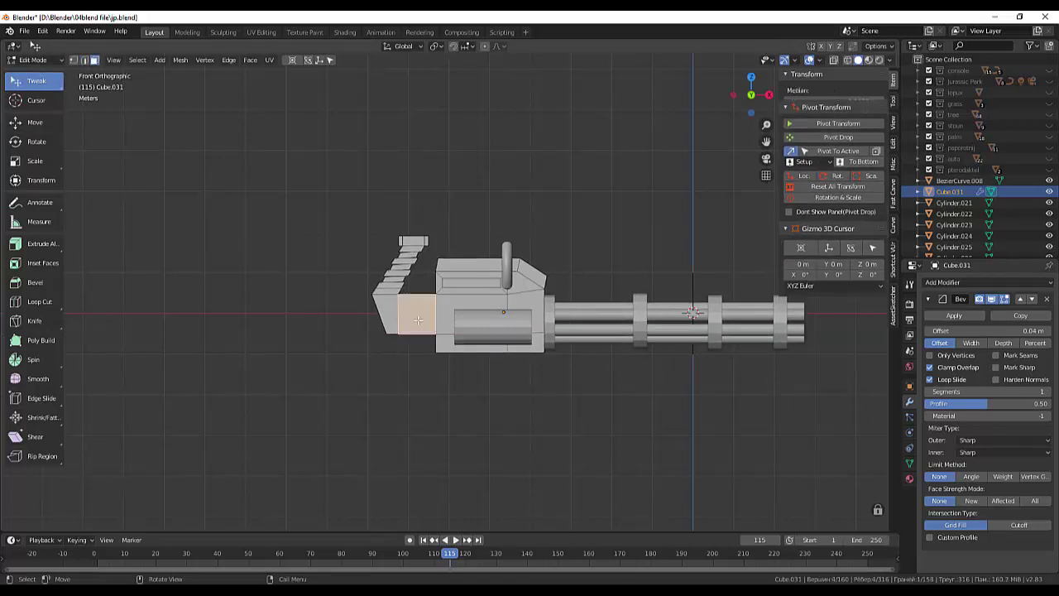
mouse_move(455, 350)
middle_mouse_down()
mouse_move(634, 391)
mouse_move(503, 331)
mouse_move(612, 327)
mouse_move(480, 299)
mouse_move(563, 352)
middle_mouse_up()
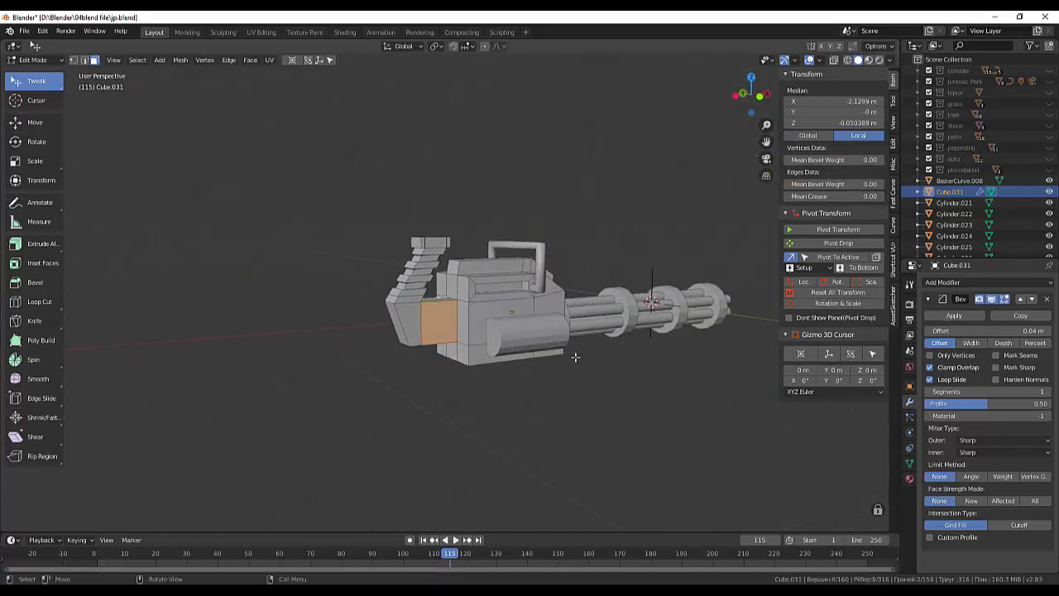
key("i")
left_click(568, 357)
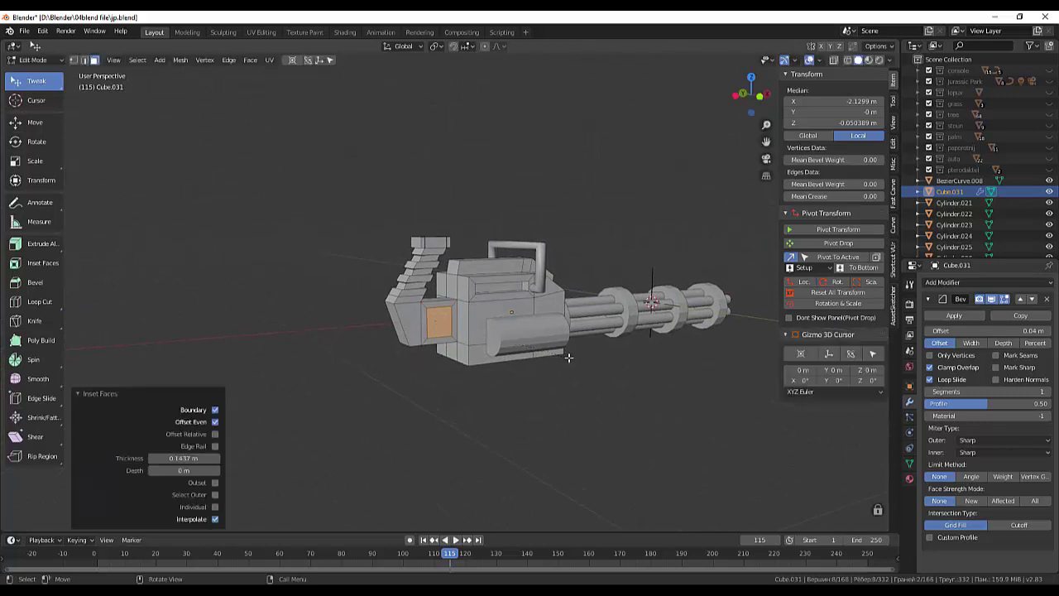
mouse_move(569, 357)
middle_mouse_down()
mouse_move(668, 387)
mouse_move(650, 376)
middle_mouse_up()
key("s")
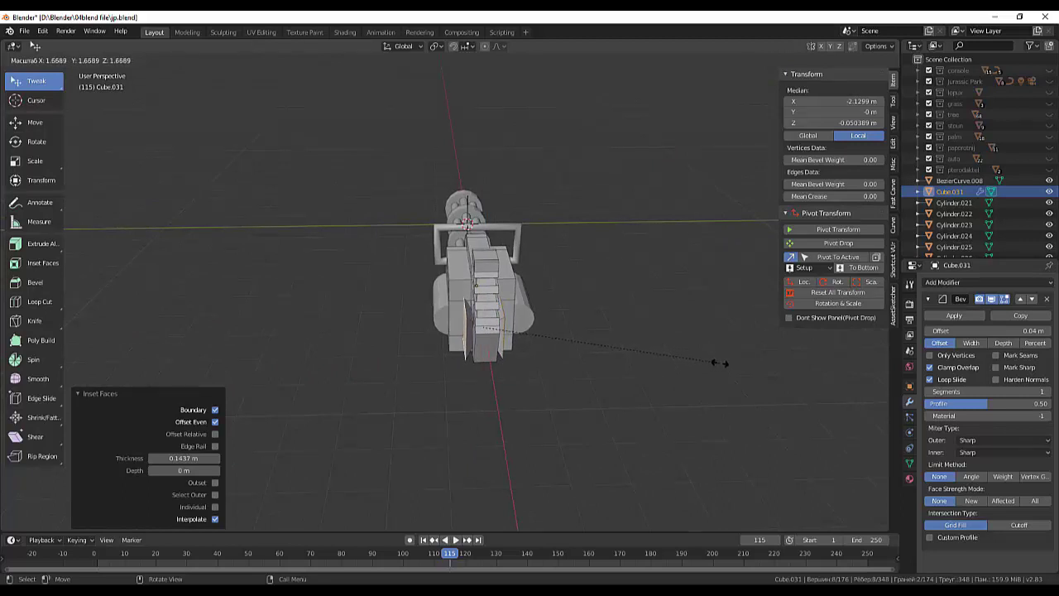
key("y")
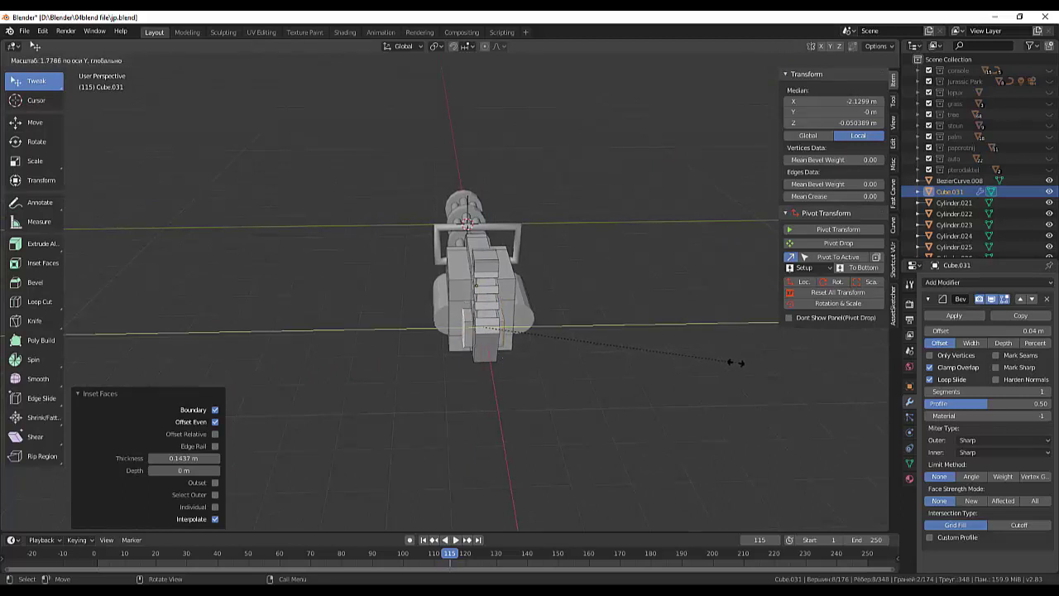
left_click(741, 360)
left_click(702, 381)
mouse_move(697, 361)
middle_mouse_down()
mouse_move(552, 327)
mouse_move(566, 334)
middle_mouse_up()
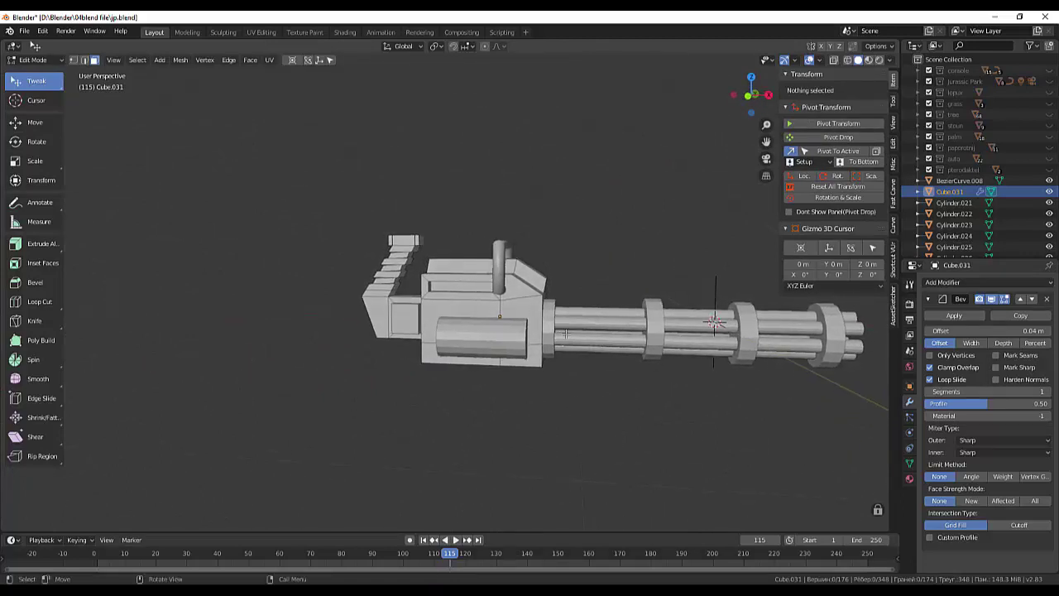
left_click(488, 338)
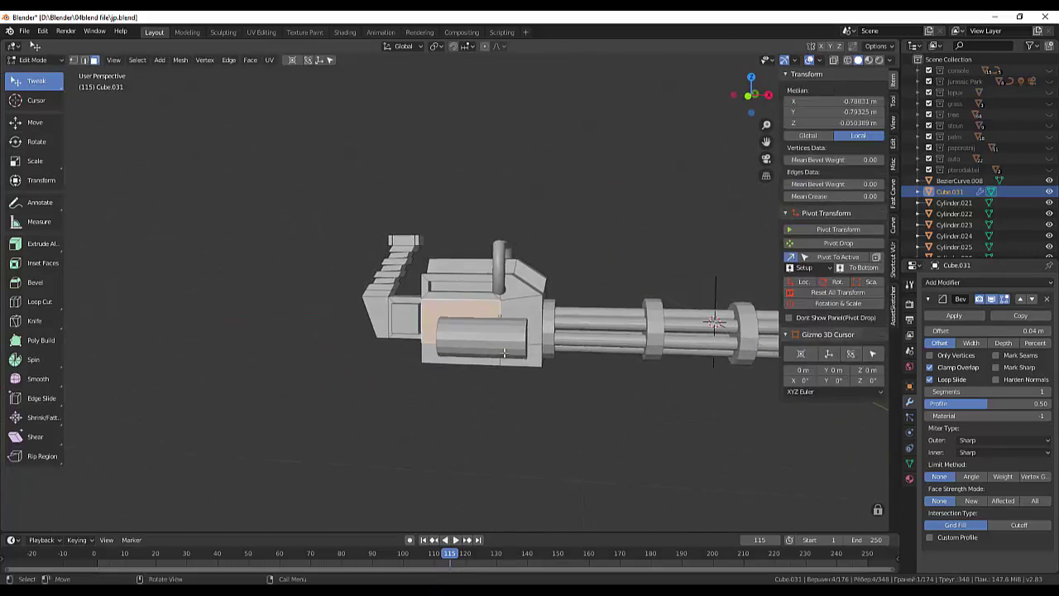
left_click(574, 395)
mouse_move(574, 394)
middle_mouse_down()
mouse_move(587, 413)
mouse_move(683, 378)
mouse_move(736, 392)
mouse_move(832, 373)
mouse_move(858, 361)
mouse_move(847, 281)
middle_mouse_up()
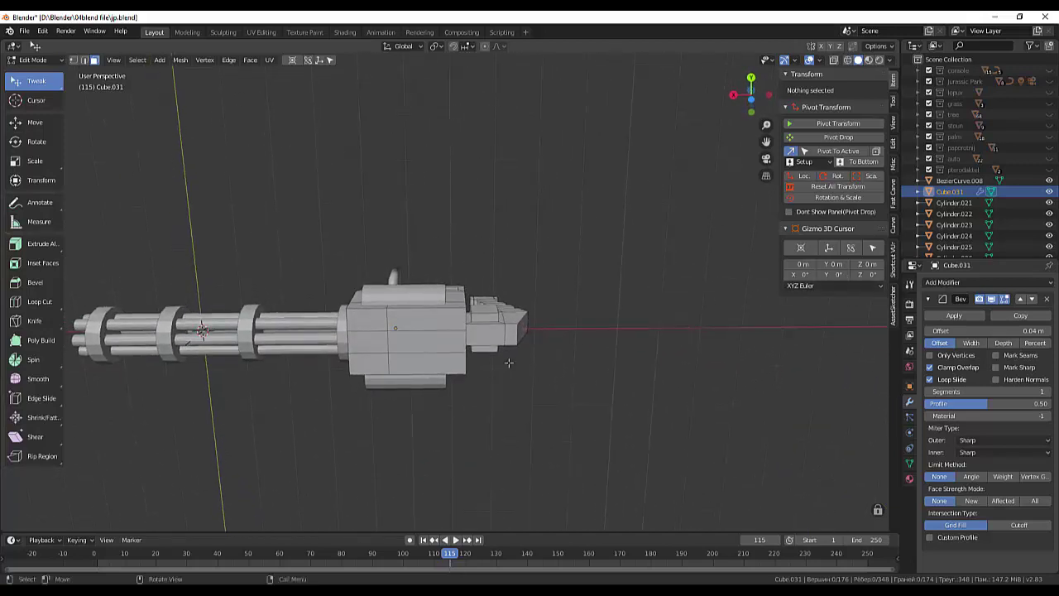
left_click(429, 350)
middle_click_drag(430, 350, 450, 433)
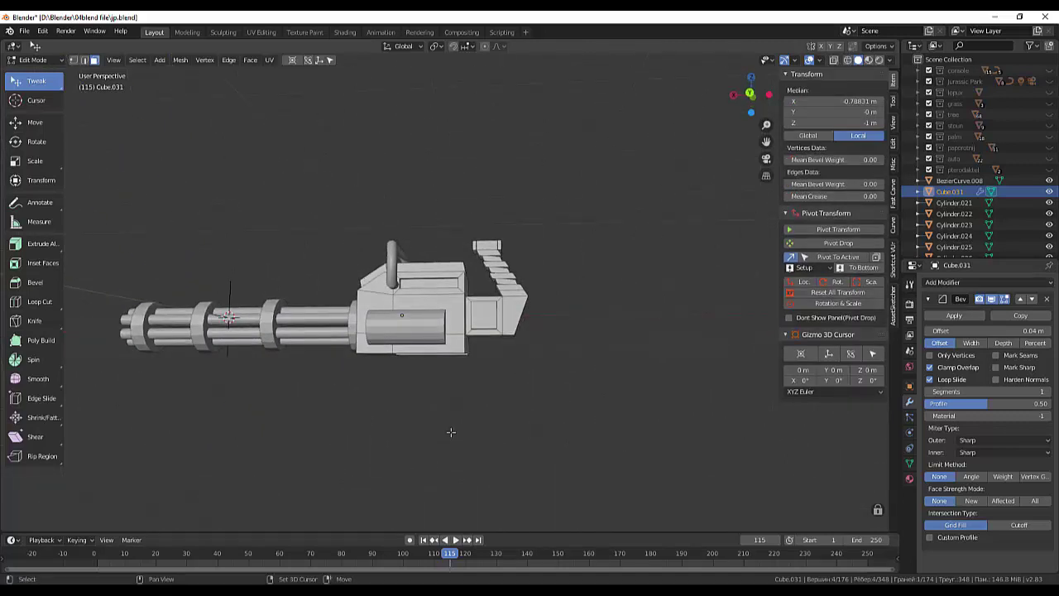
Add a 16-sided cylinder, radius 0.41 m and depth 2.83 m, and check it in side and front views.
key("grave")
left_click(722, 322)
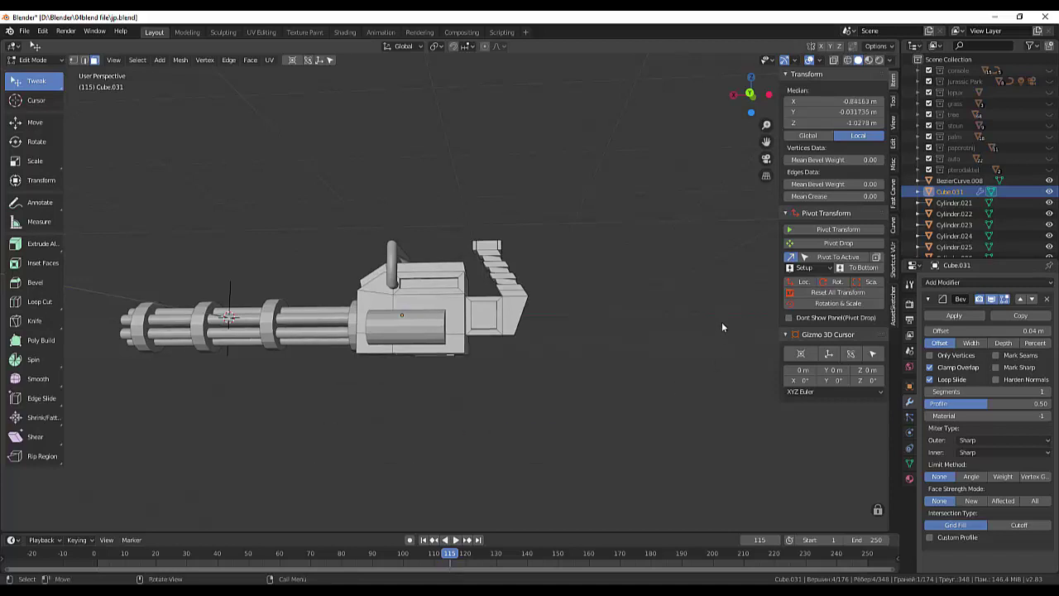
key("shift+a")
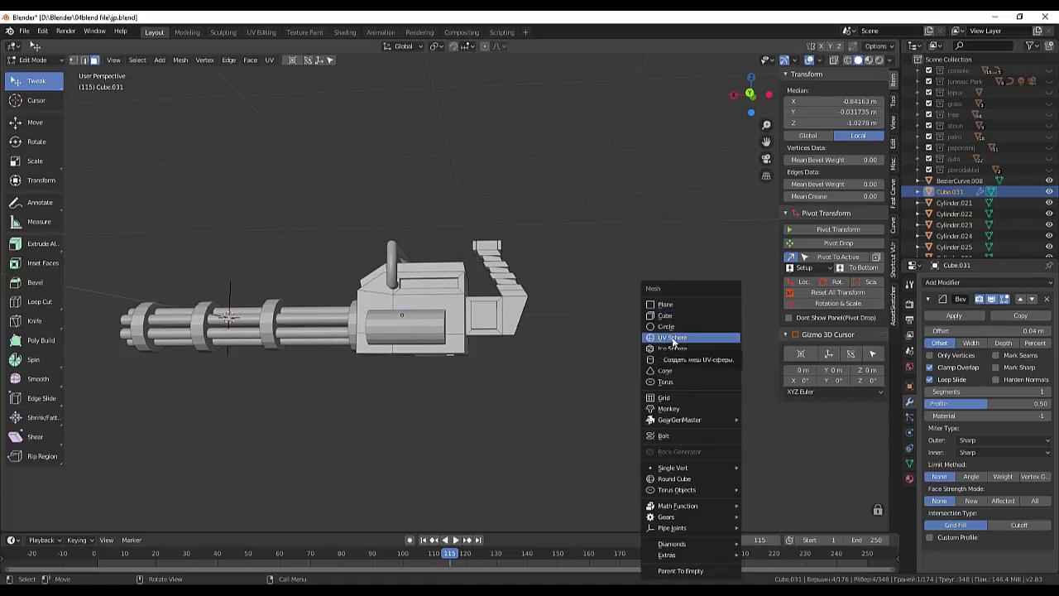
left_click(658, 359)
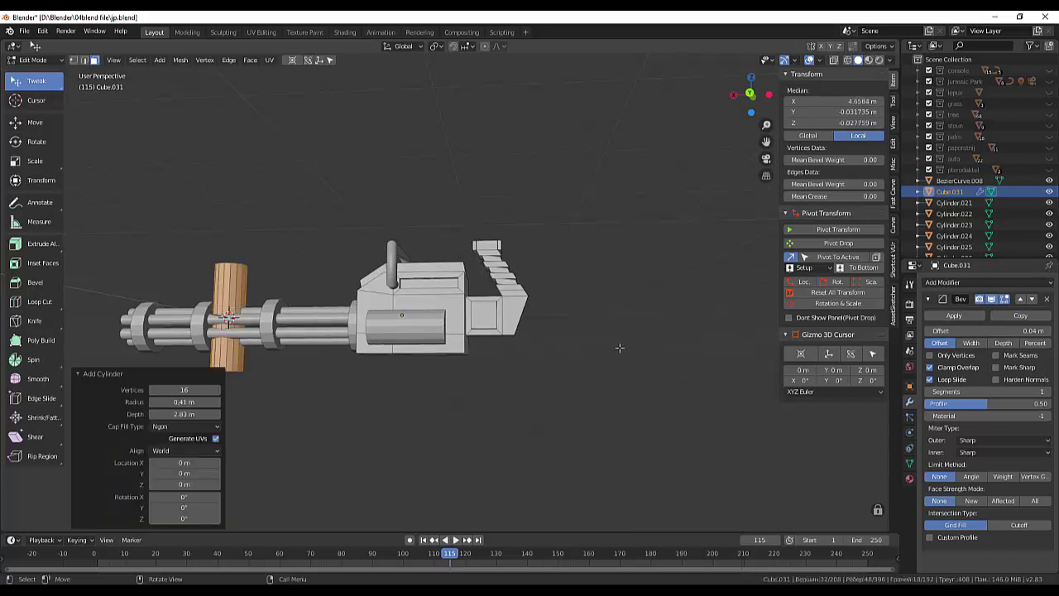
middle_click_drag(618, 348, 628, 363)
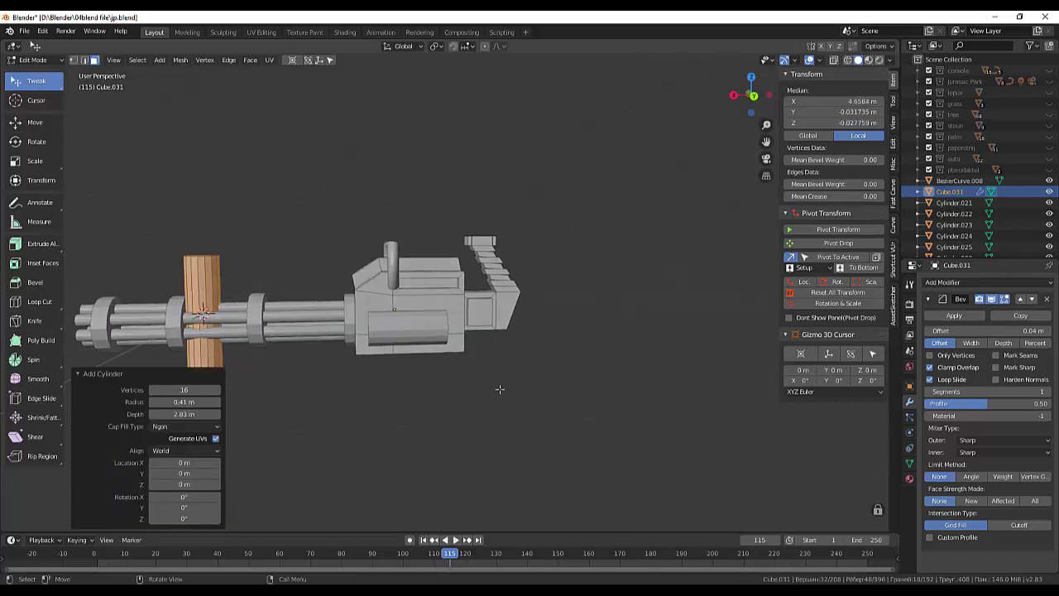
key("KP_3")
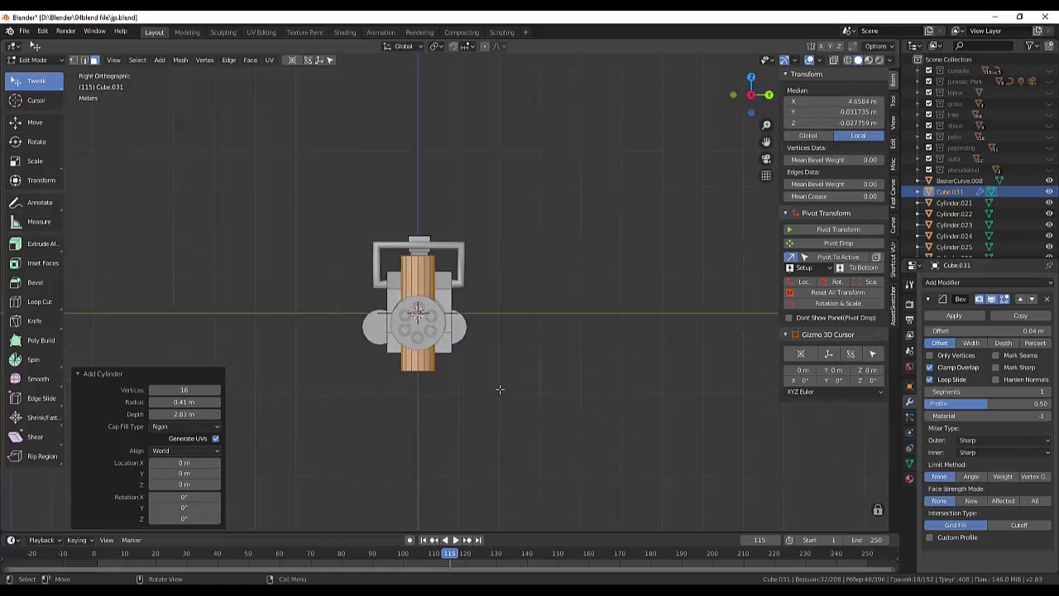
key("KP_1")
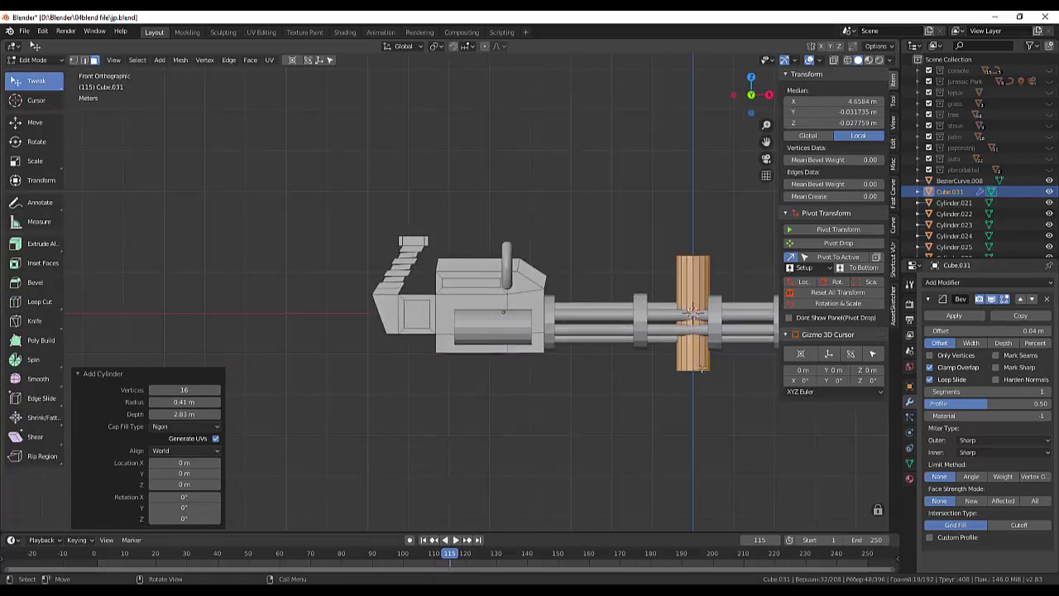
Move the cylinder under the gun body, scale it to 0.591, then stretch it 1.692× along Z.
key("g")
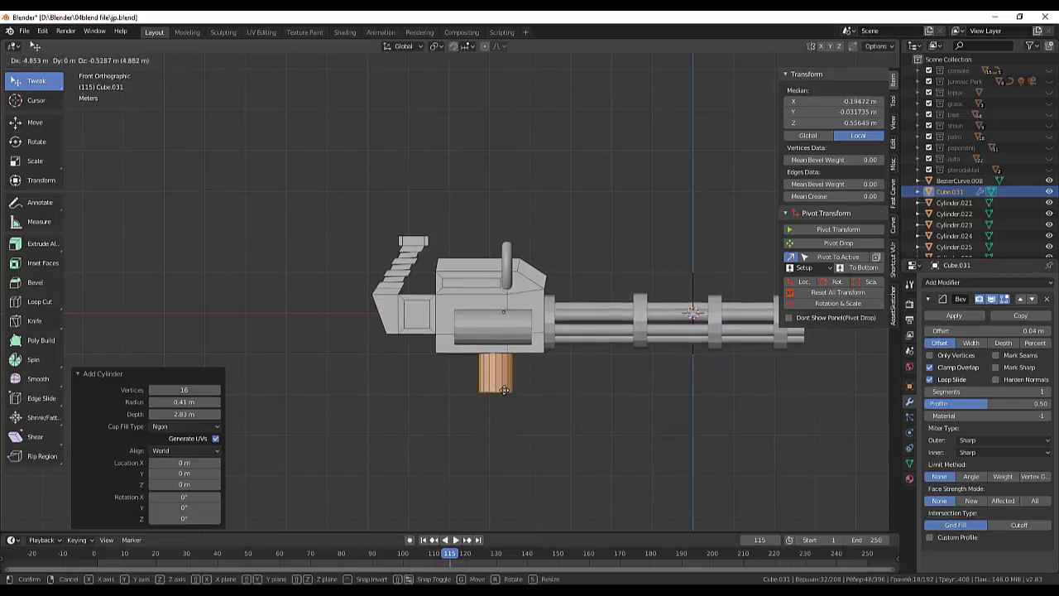
left_click(503, 394)
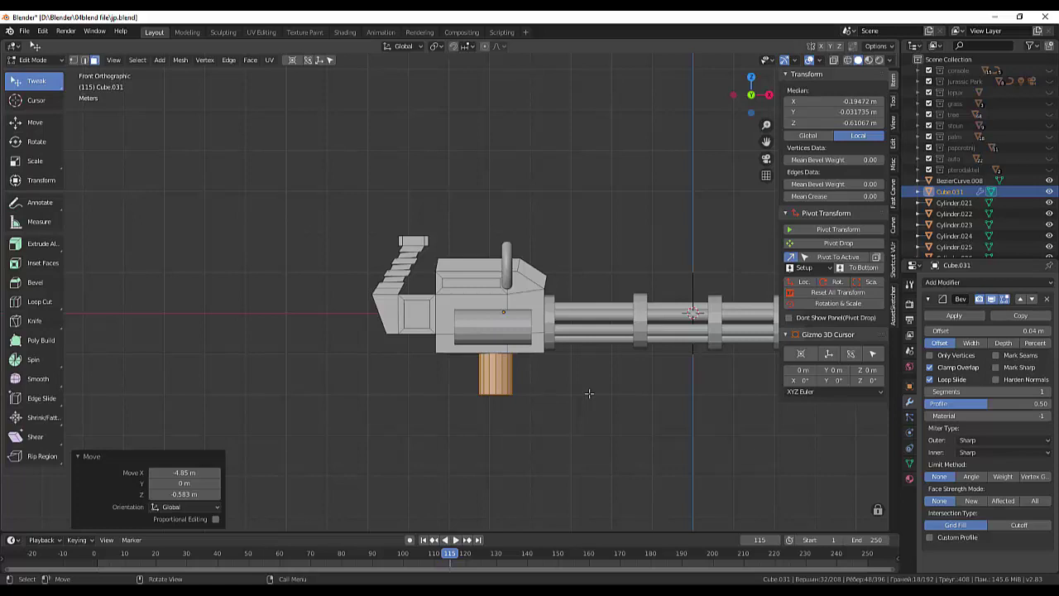
key("s")
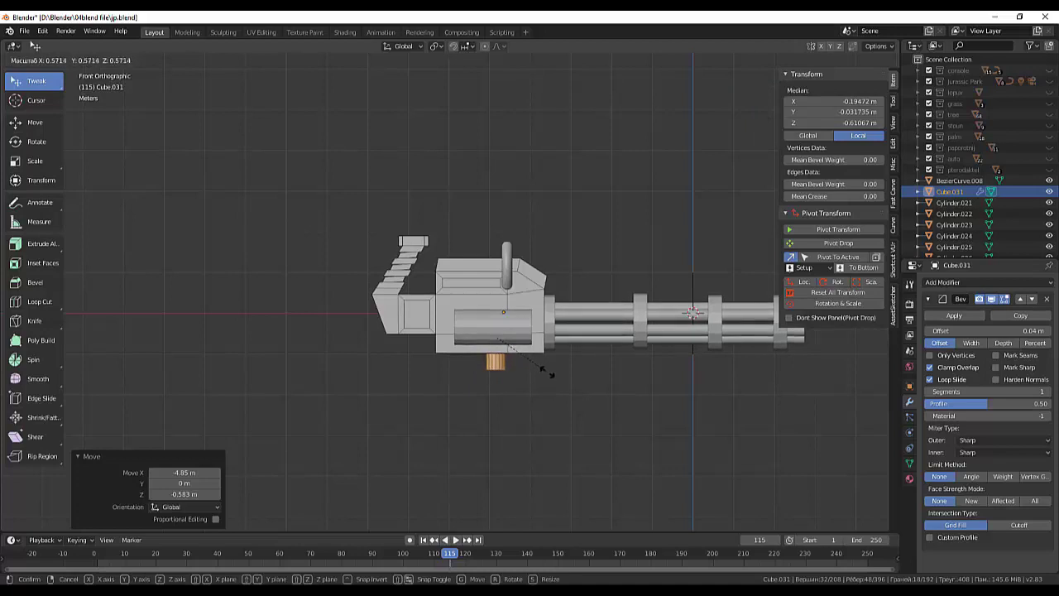
left_click(549, 372)
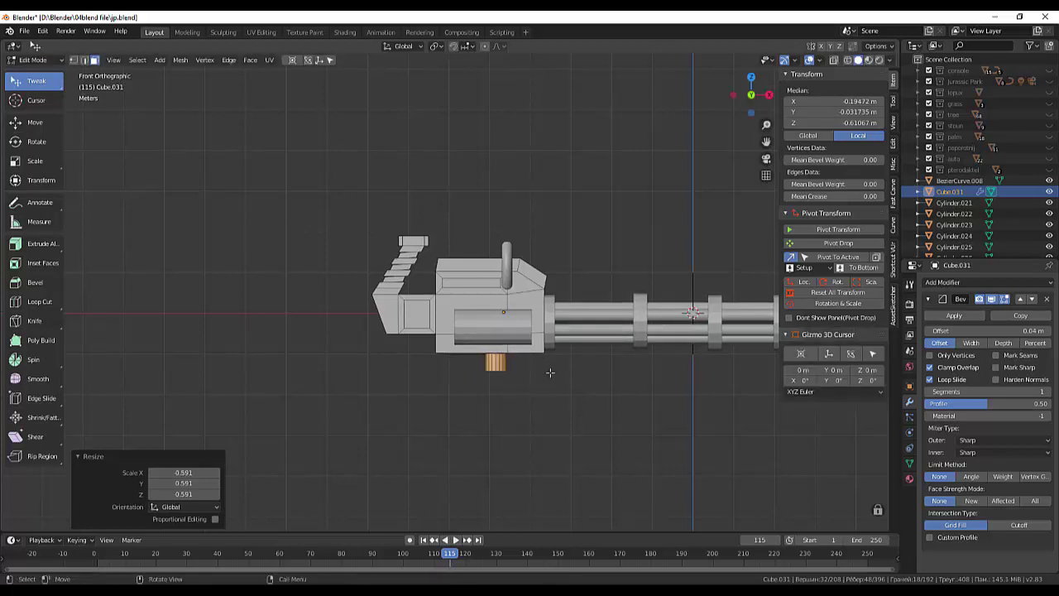
key("s")
key("z")
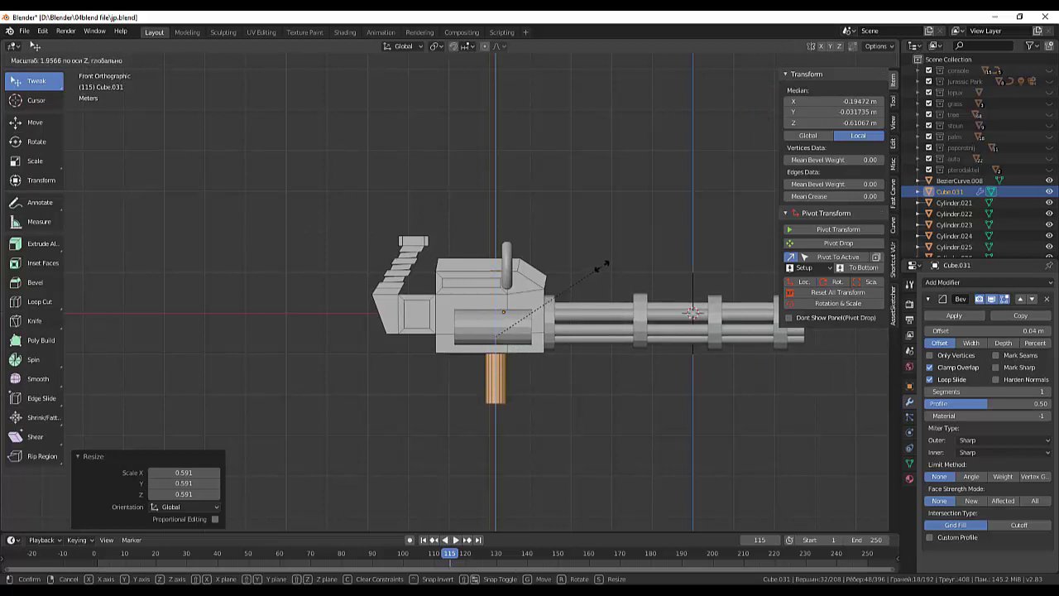
left_click(591, 288)
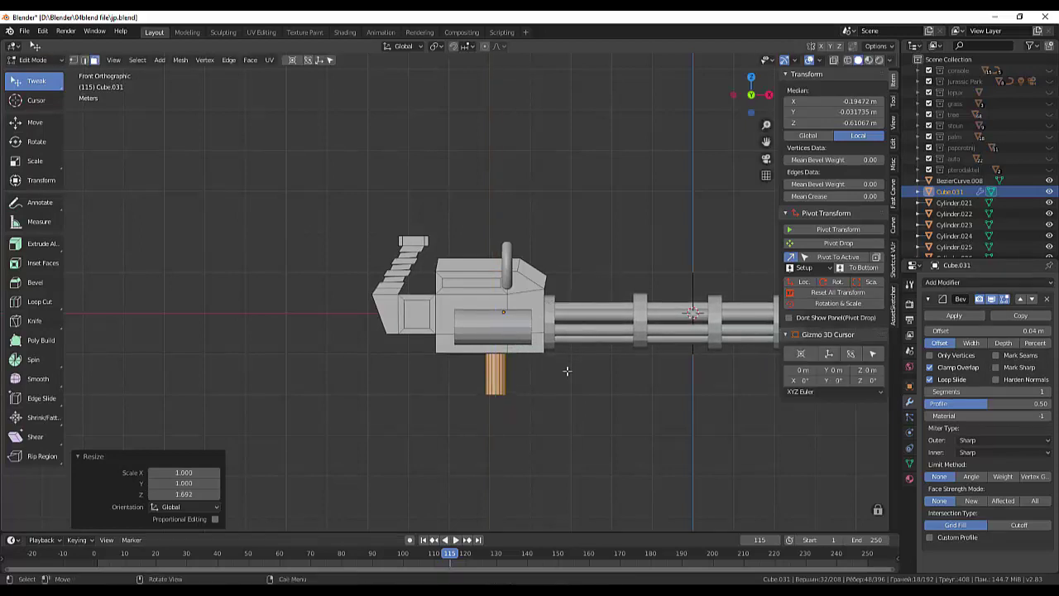
scroll(563, 381, "up", 1)
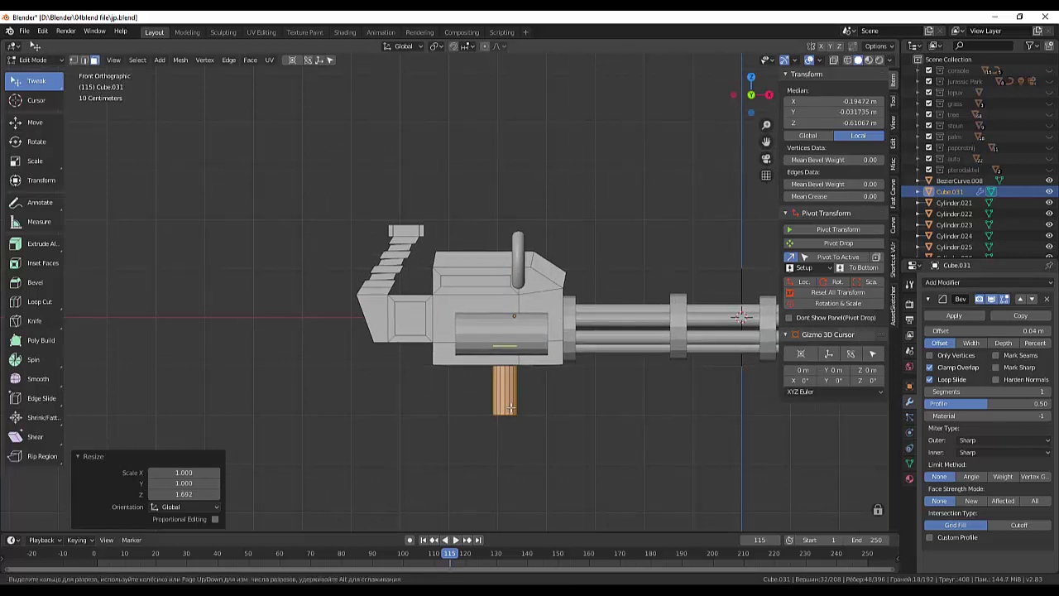
Loop-cut a ring near the post's bottom, then extrude the bottom face along normals into a flat disc.
key("g")
key("g")
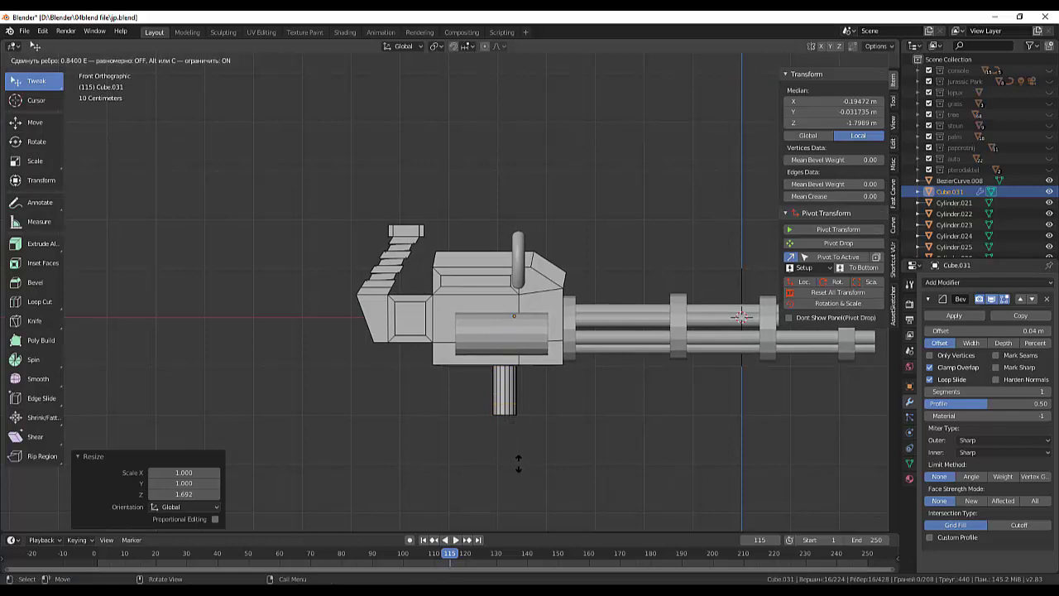
left_click(516, 457)
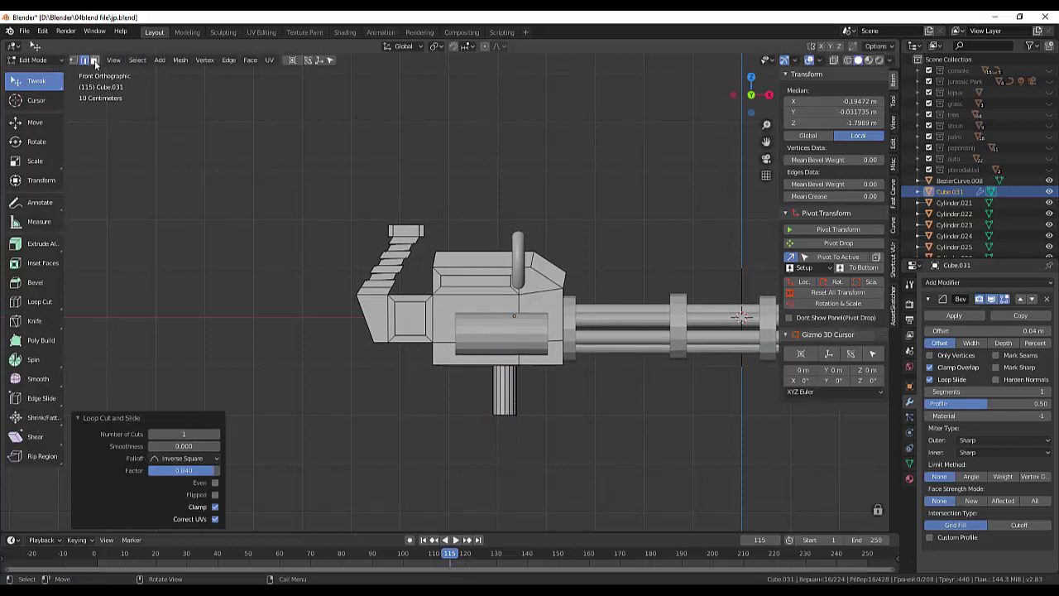
left_click(505, 409, "alt")
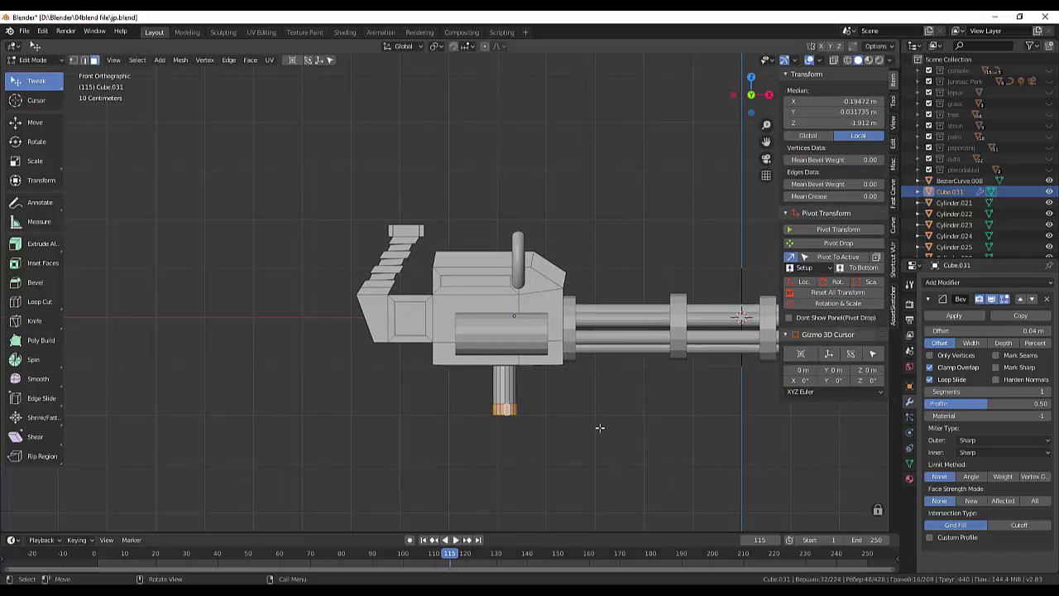
left_click(40, 248)
left_click(39, 245)
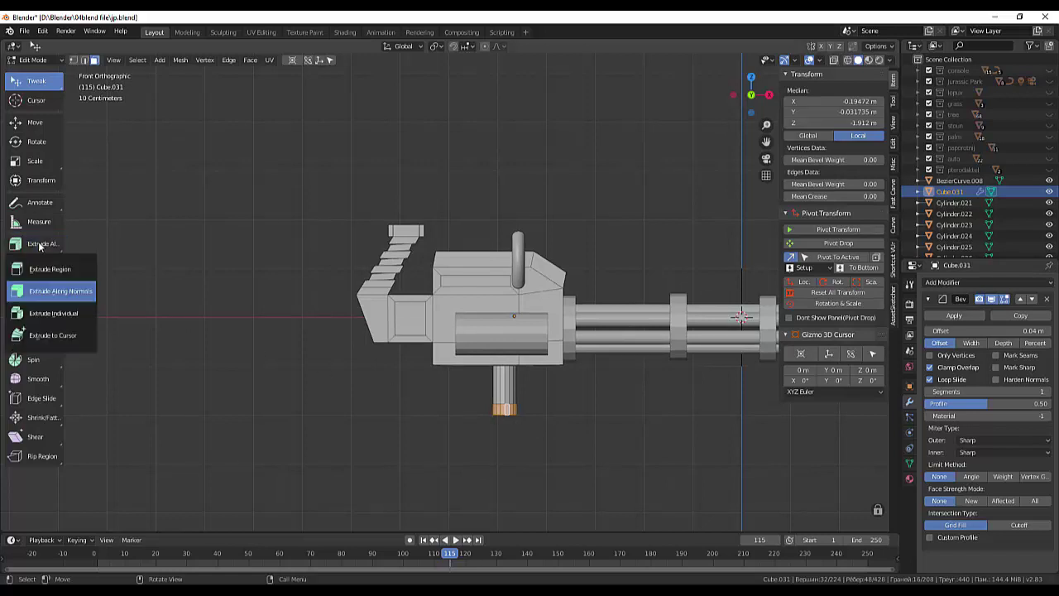
left_click(58, 290)
left_click_drag(564, 410, 545, 395)
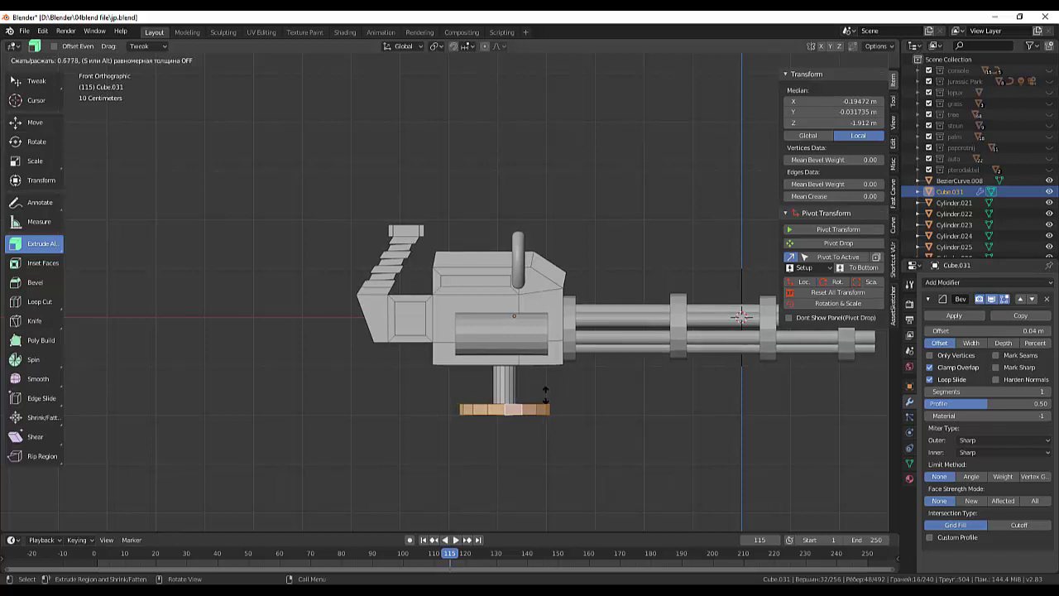
right_click(563, 407)
left_click(568, 407)
middle_click_drag(567, 407, 570, 438)
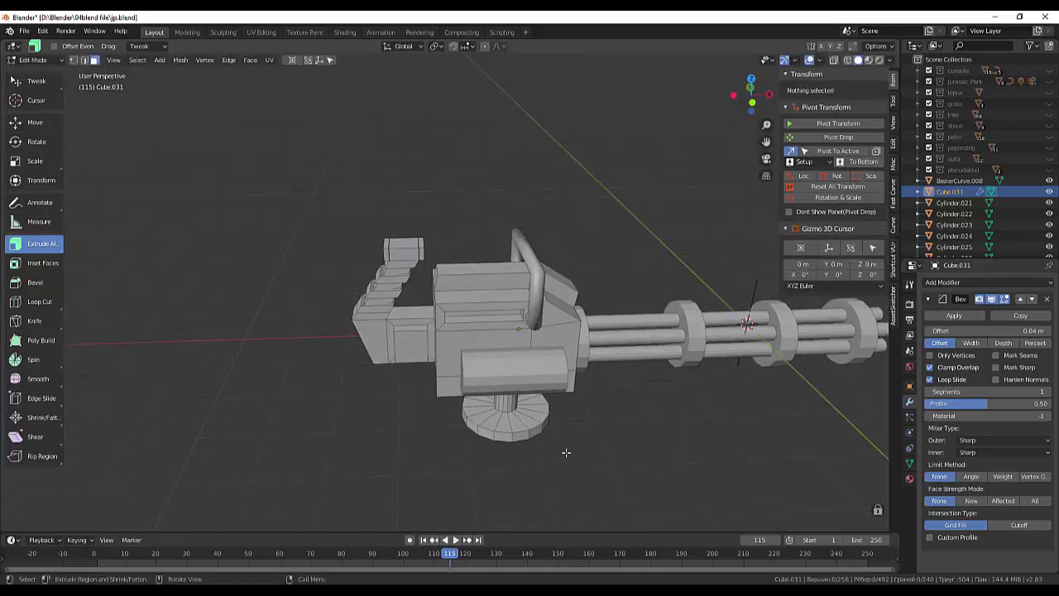
mouse_move(564, 452)
middle_mouse_down()
mouse_move(550, 433)
mouse_move(591, 445)
mouse_move(639, 423)
mouse_move(544, 426)
middle_mouse_up()
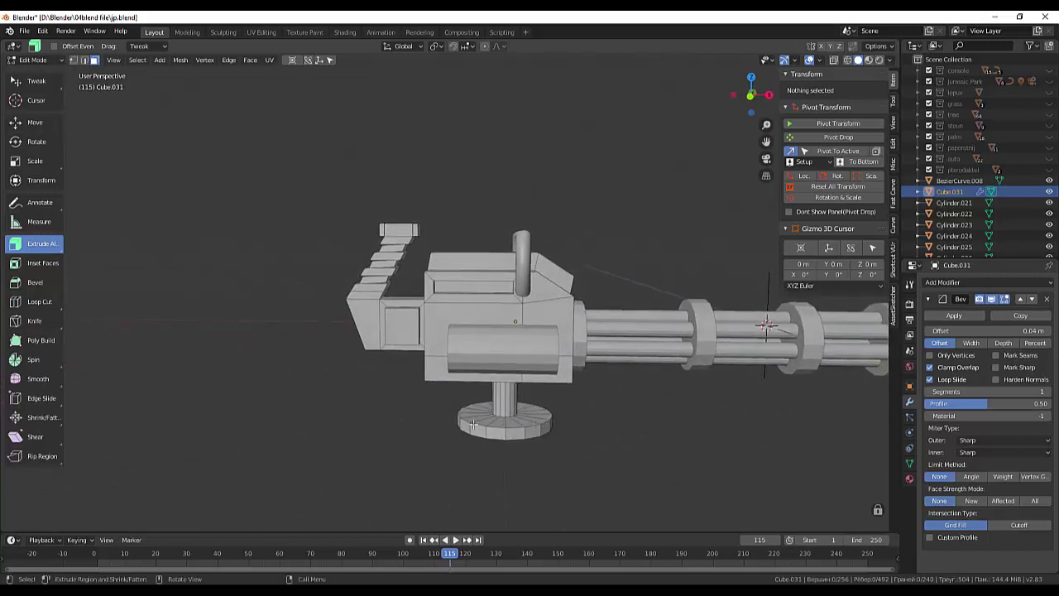
middle_click_drag(472, 425, 521, 435)
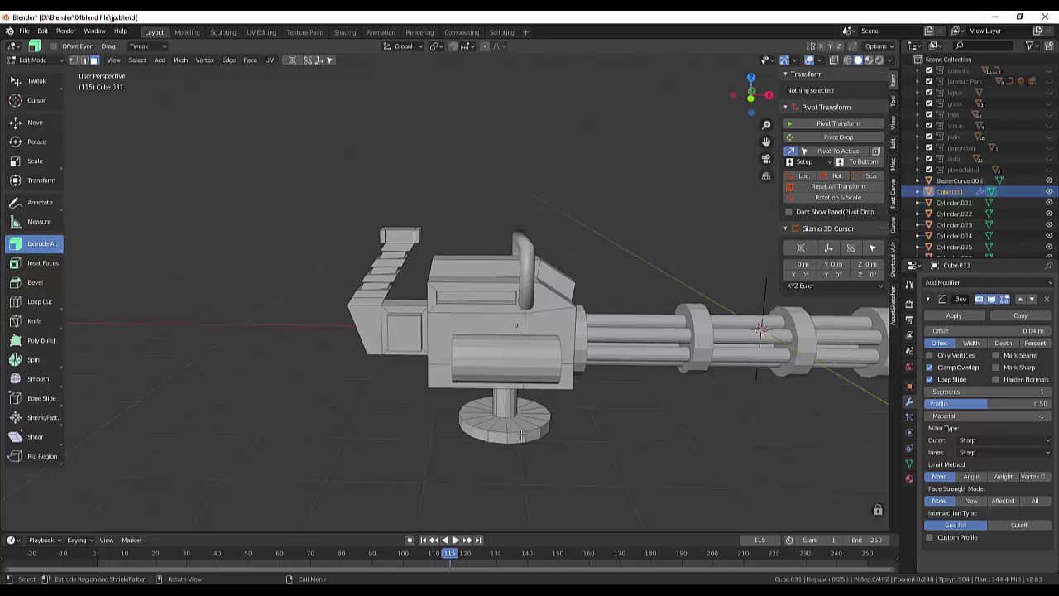
middle_click_drag(521, 435, 518, 412)
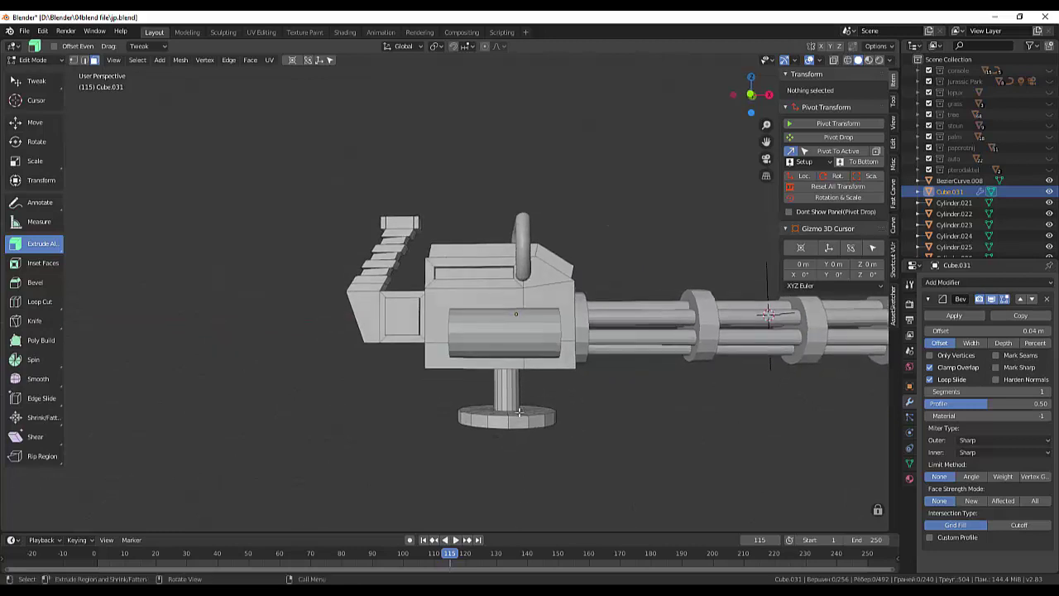
scroll(518, 412, "down", 3)
scroll(518, 412, "down", 1)
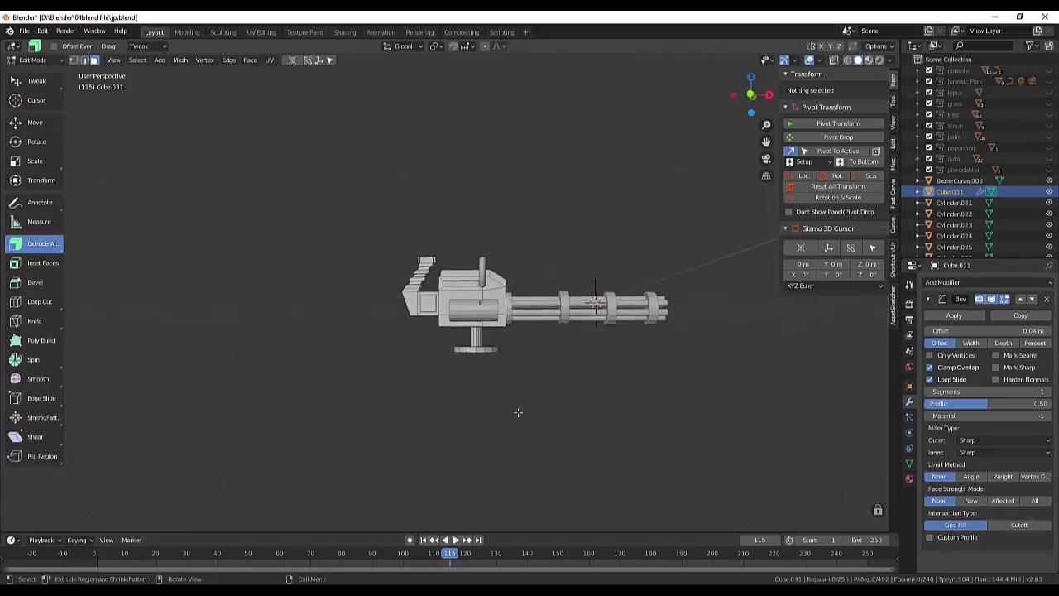
middle_click_drag(513, 386, 518, 419)
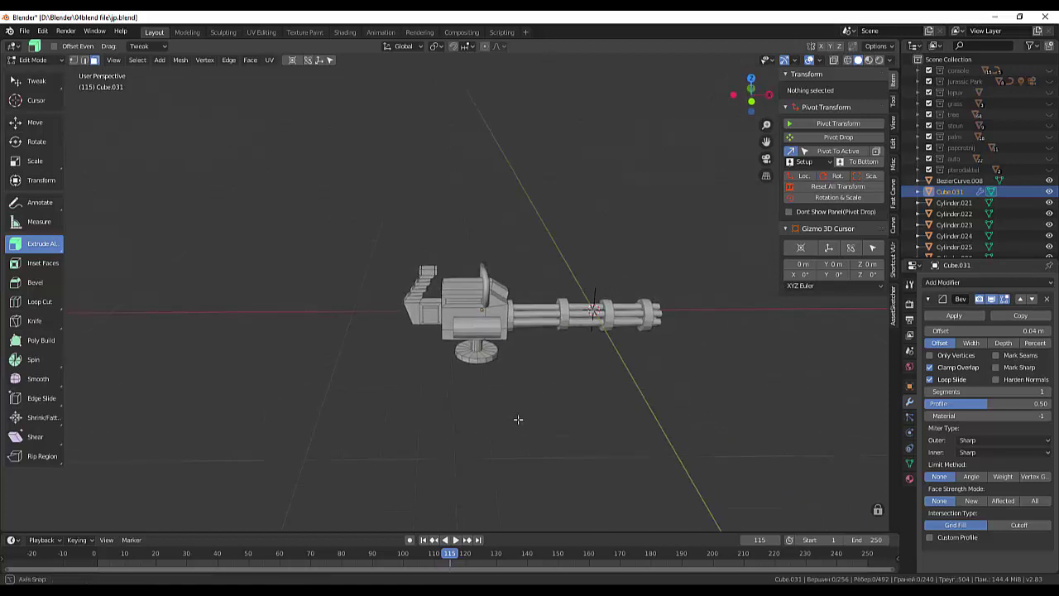
scroll(513, 405, "up", 1)
scroll(513, 405, "up", 2)
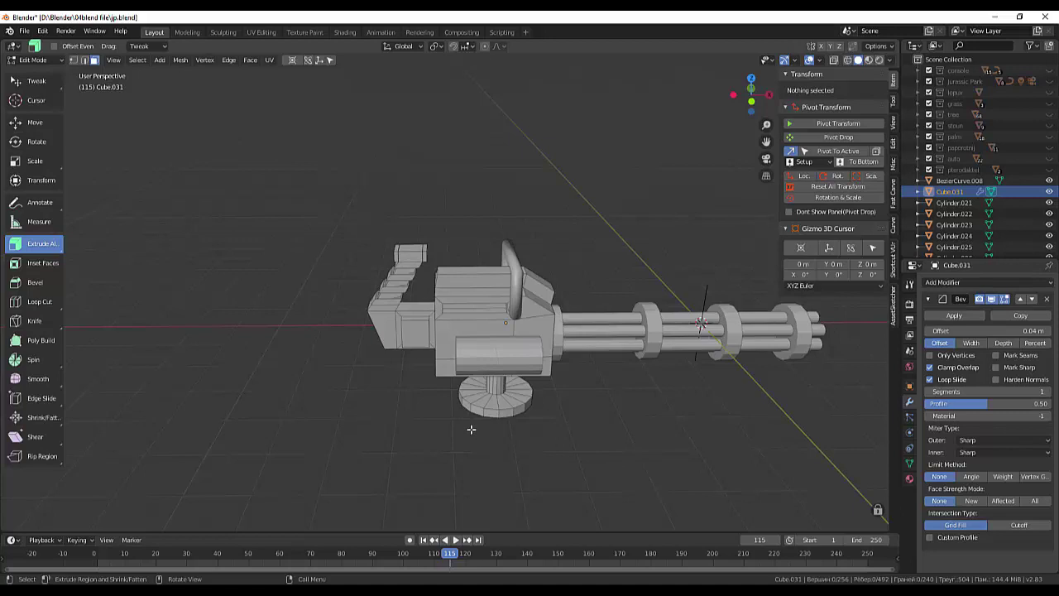
scroll(471, 429, "down", 1)
scroll(476, 421, "down", 2)
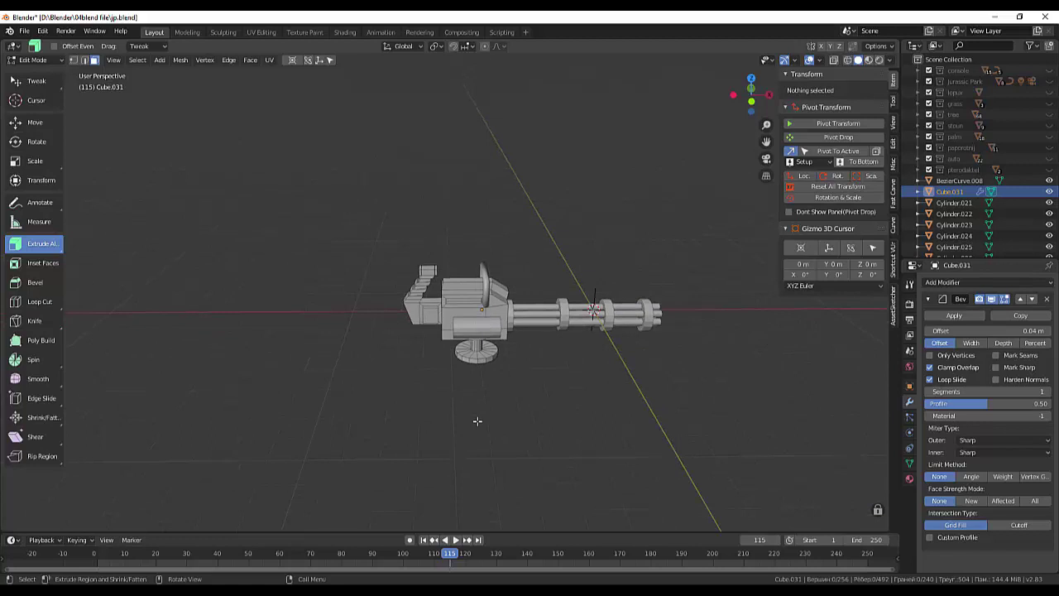
left_click(44, 62)
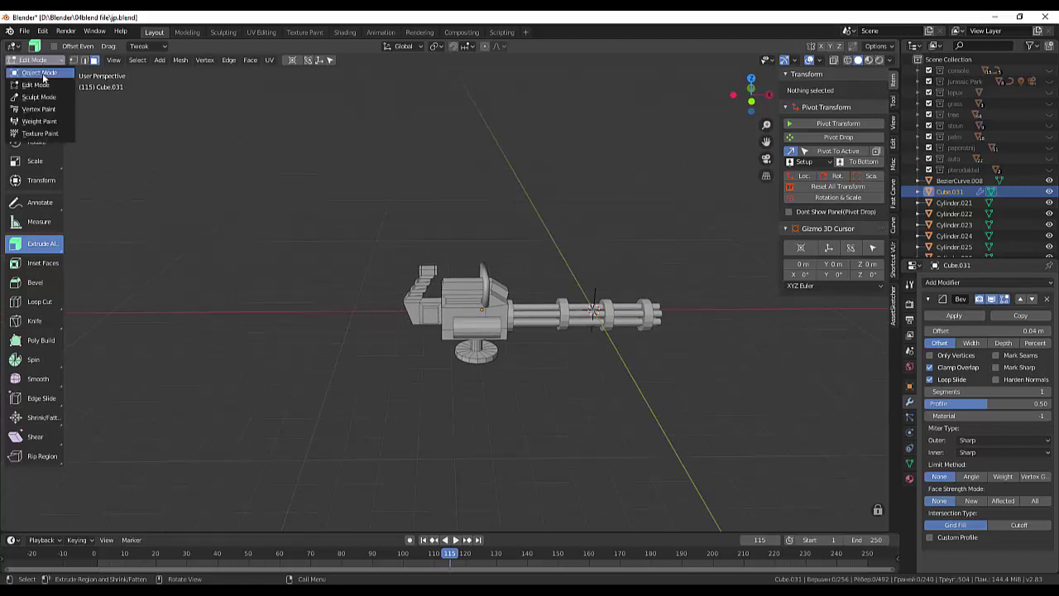
In object mode, select all minigun parts and check them in right and front ortho views.
left_click(35, 74)
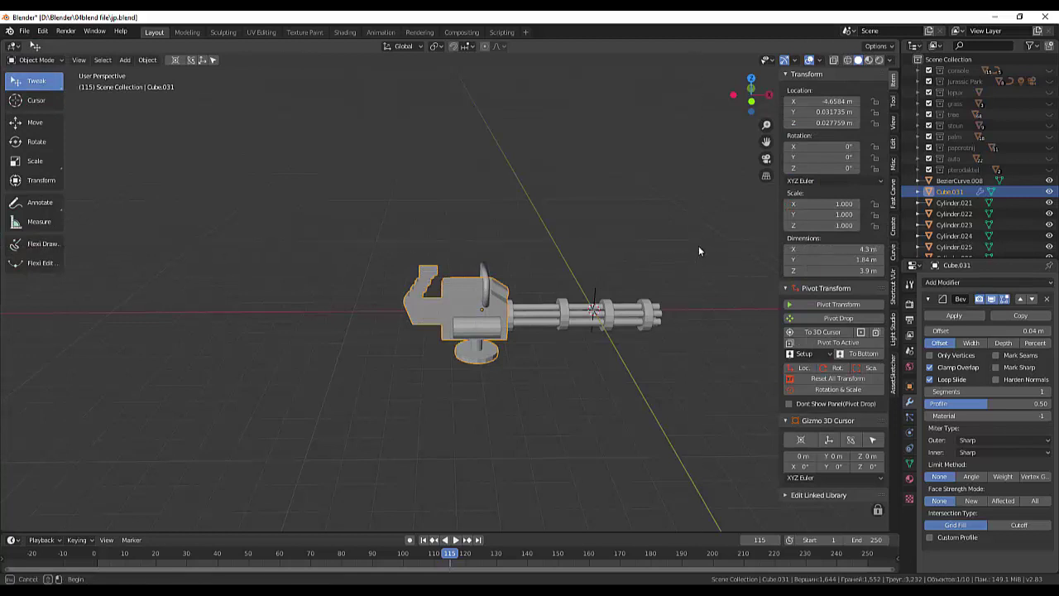
left_click_drag(698, 247, 328, 409)
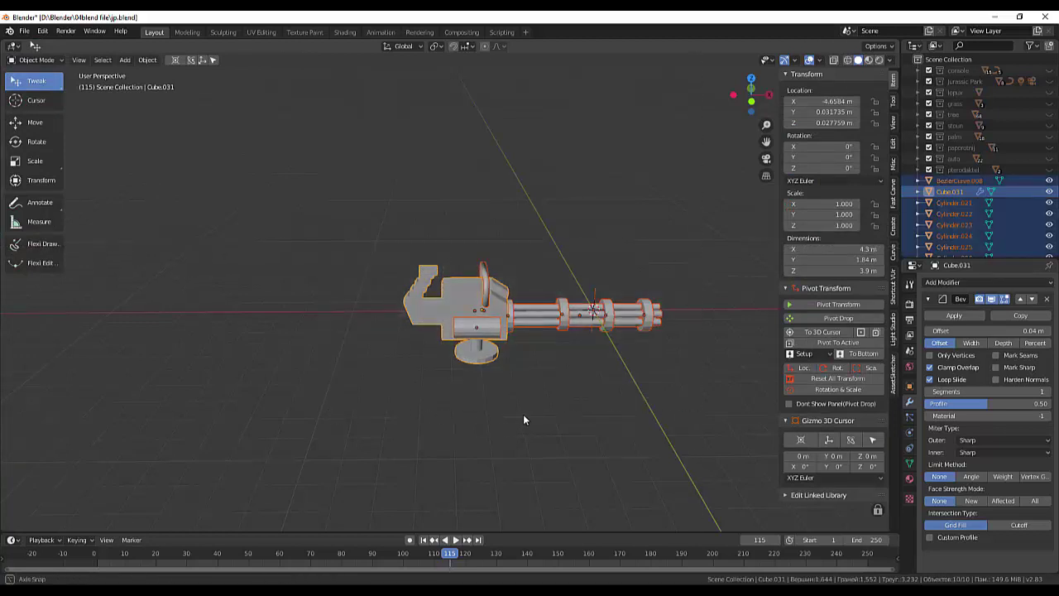
middle_click_drag(523, 418, 513, 400)
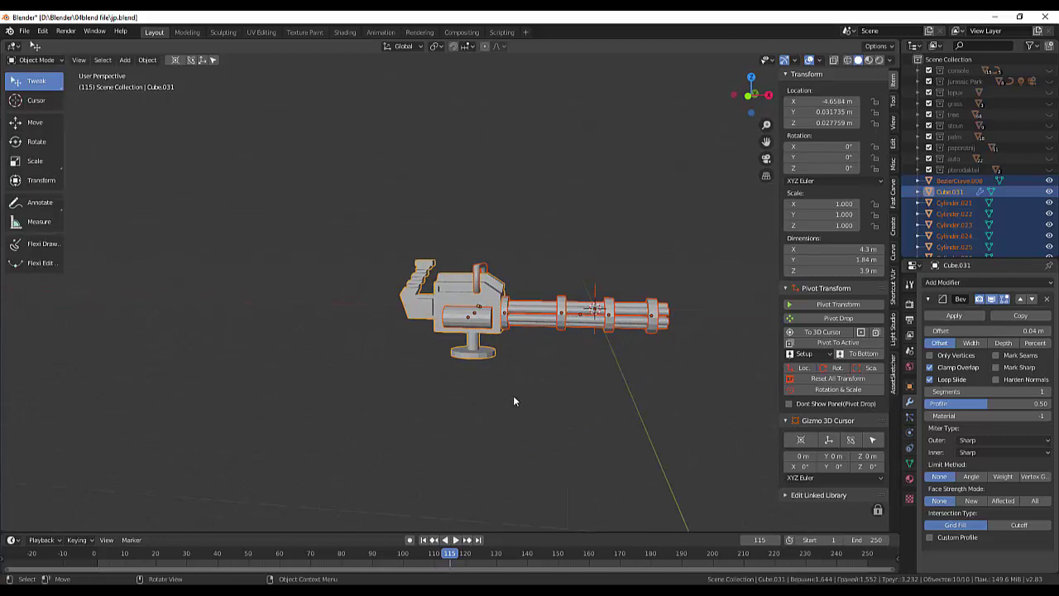
key("KP_3")
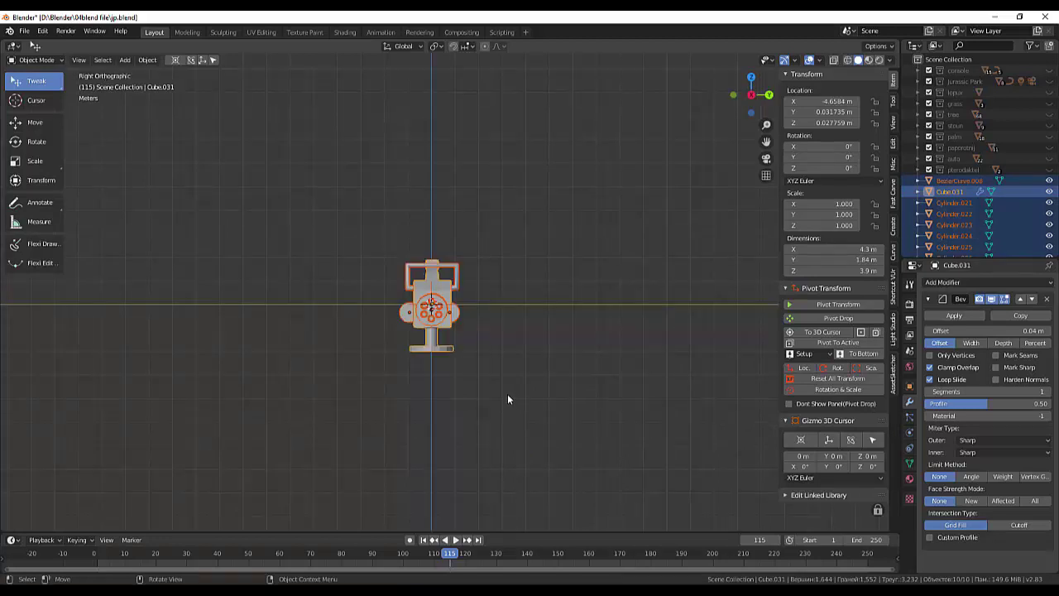
key("KP_1")
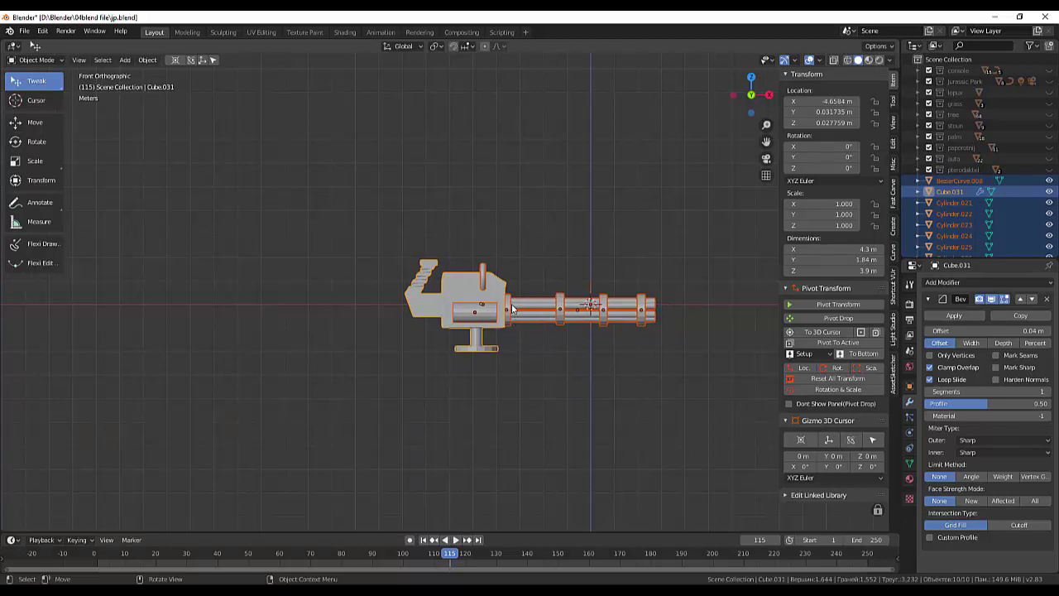
Move the whole minigun 4.85 m along X and 2.01 m up onto the origin, then deselect.
key("g")
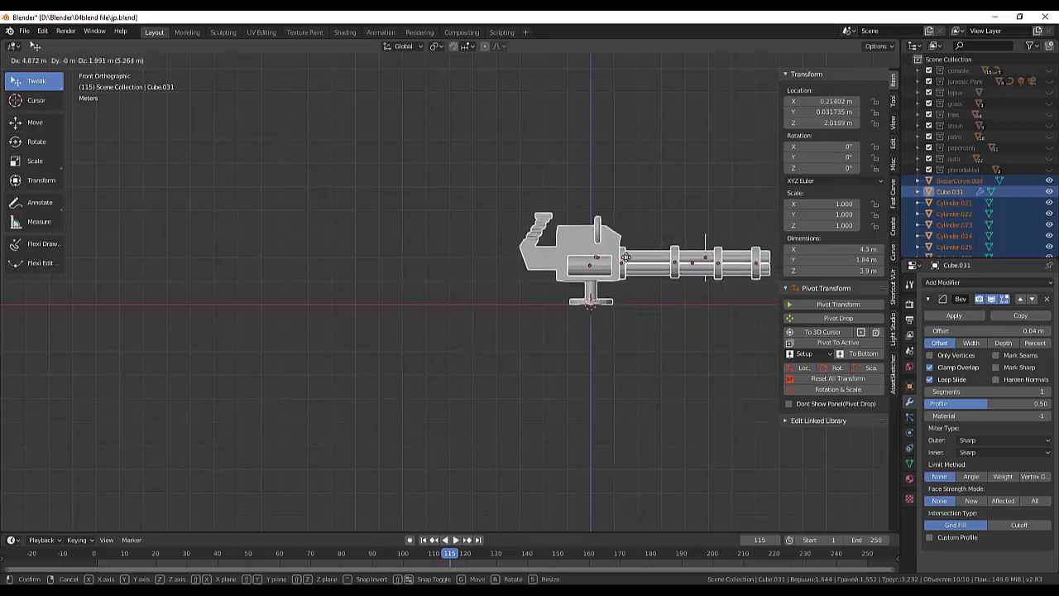
left_click(626, 257)
mouse_move(614, 315)
middle_mouse_down()
mouse_move(616, 259)
mouse_move(602, 289)
mouse_move(643, 351)
mouse_move(636, 345)
mouse_move(678, 302)
mouse_move(433, 325)
mouse_move(471, 357)
middle_mouse_up()
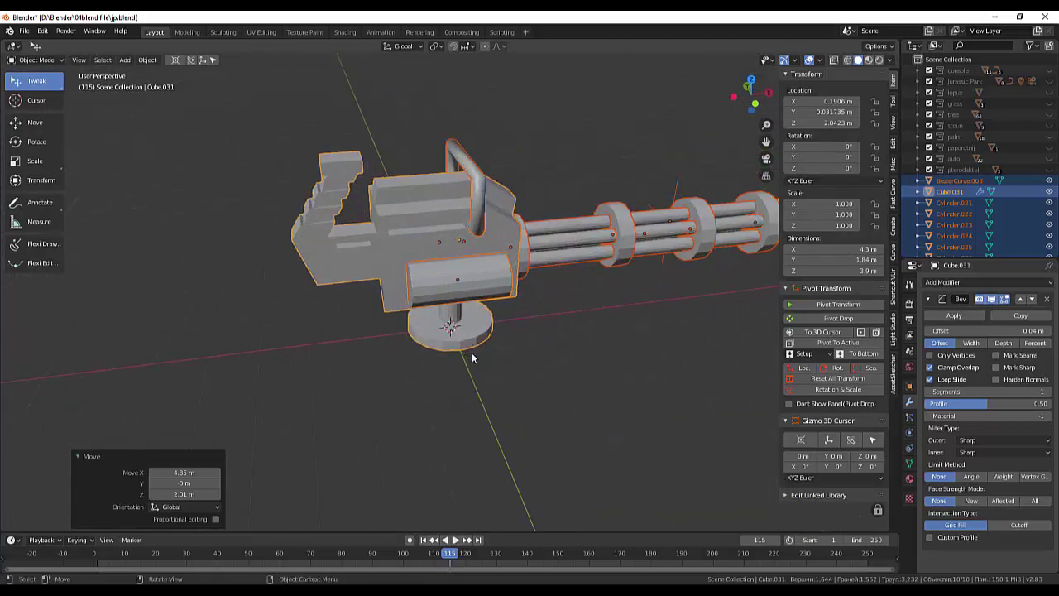
scroll(471, 352, "up", 1)
left_click(476, 330)
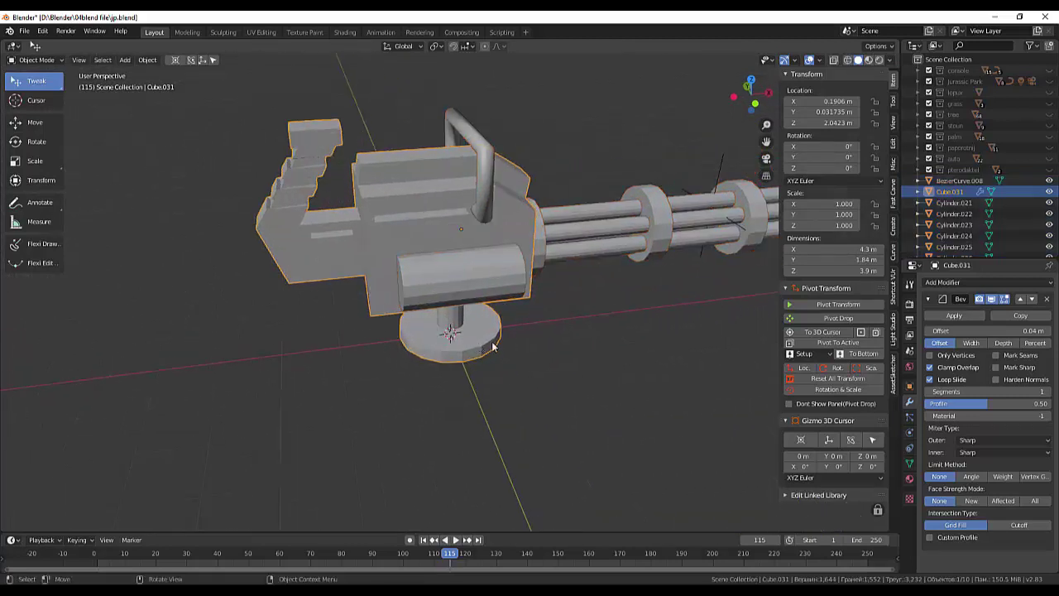
left_click(628, 373)
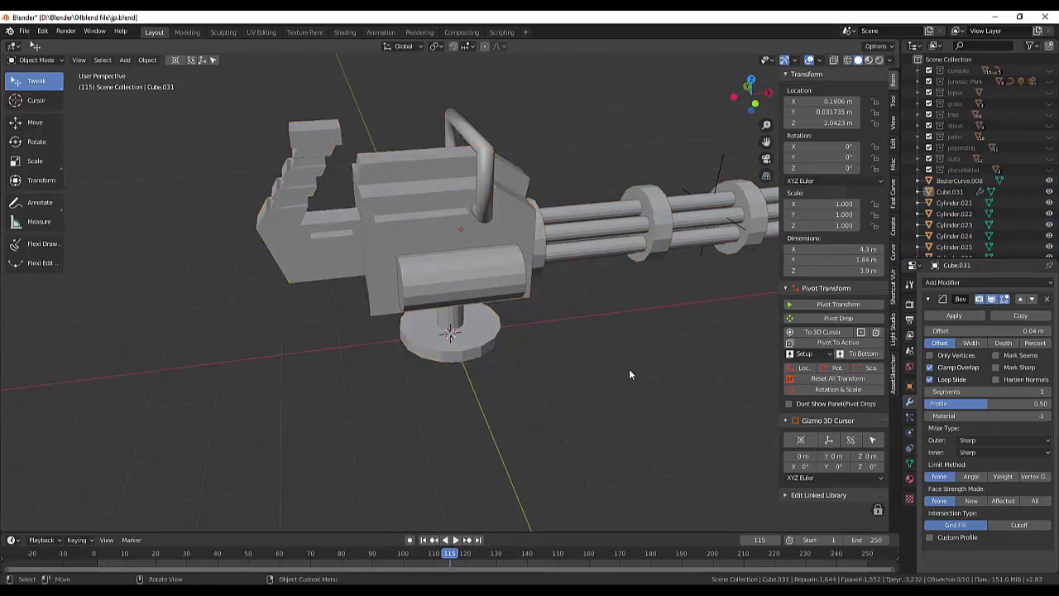
Add a cylinder at the origin with 6 vertices, radius 0.17 m and depth 0.08 m.
key("shift+a")
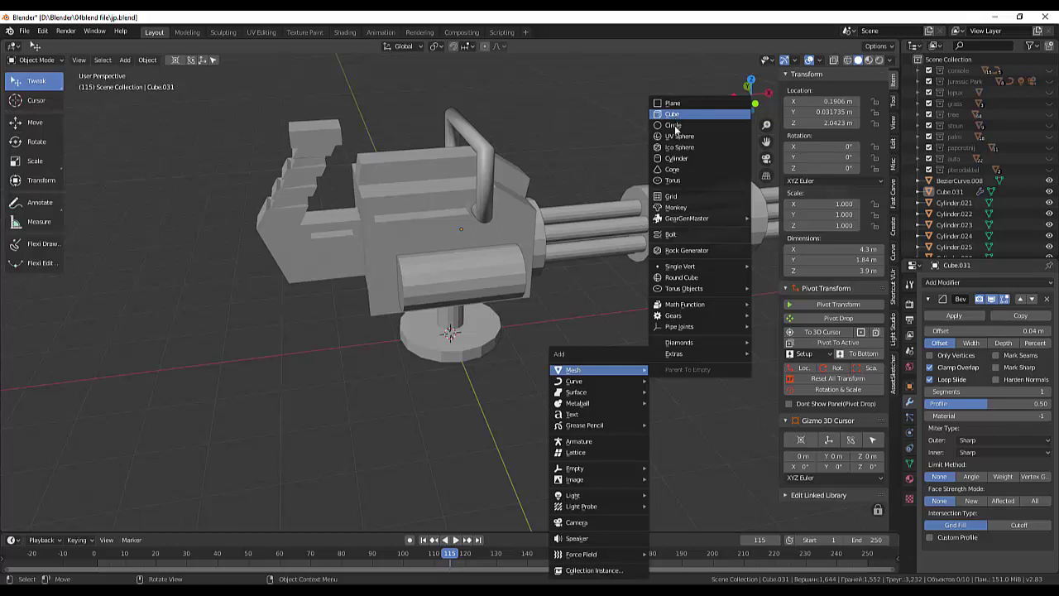
left_click(676, 158)
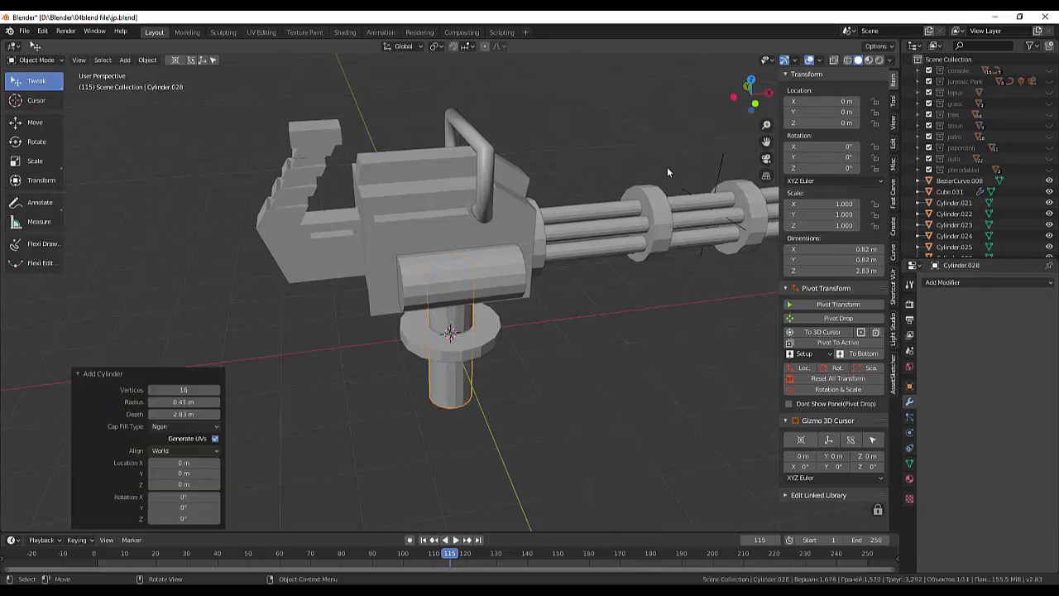
left_click(175, 390)
type("6")
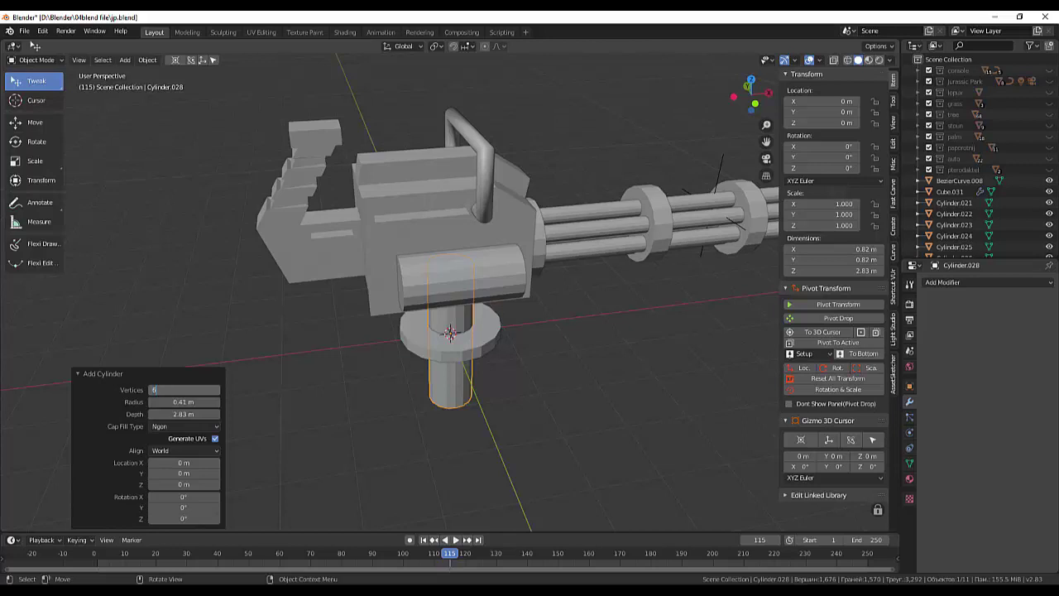
key("Return")
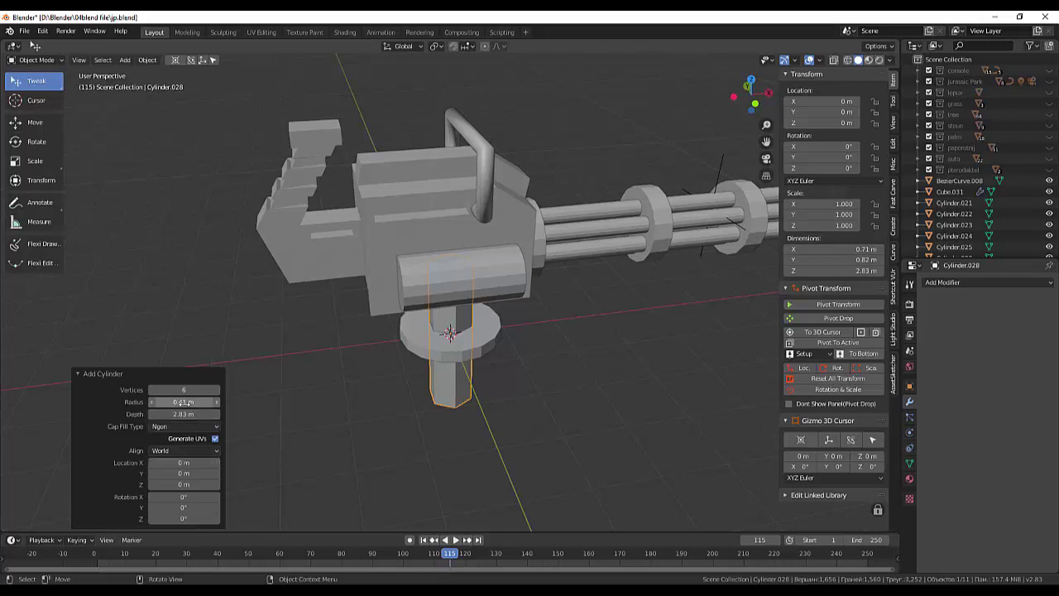
left_click_drag(183, 402, 40, 400)
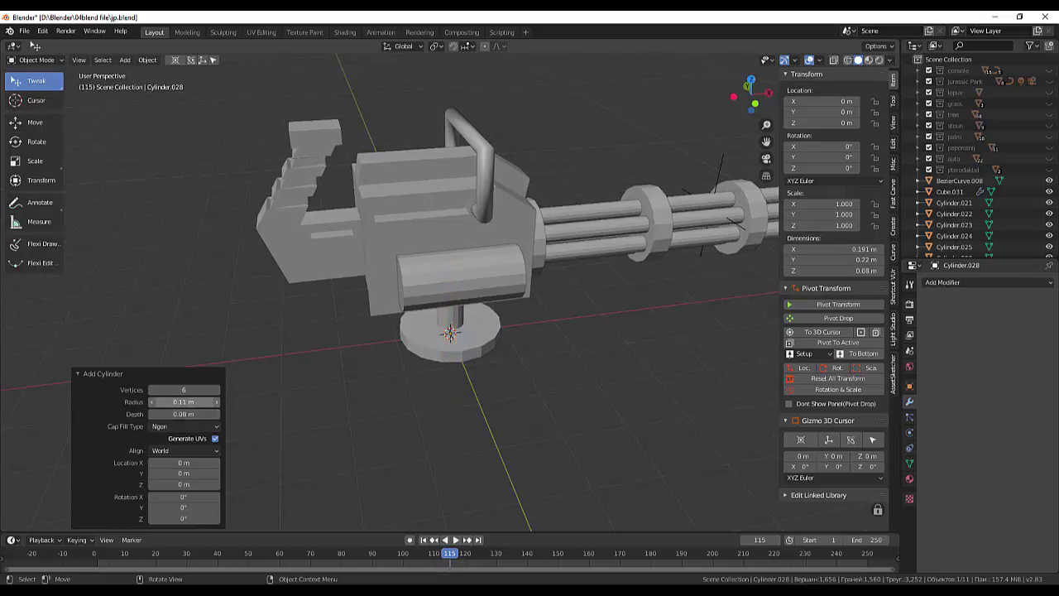
left_click_drag(205, 402, 208, 401)
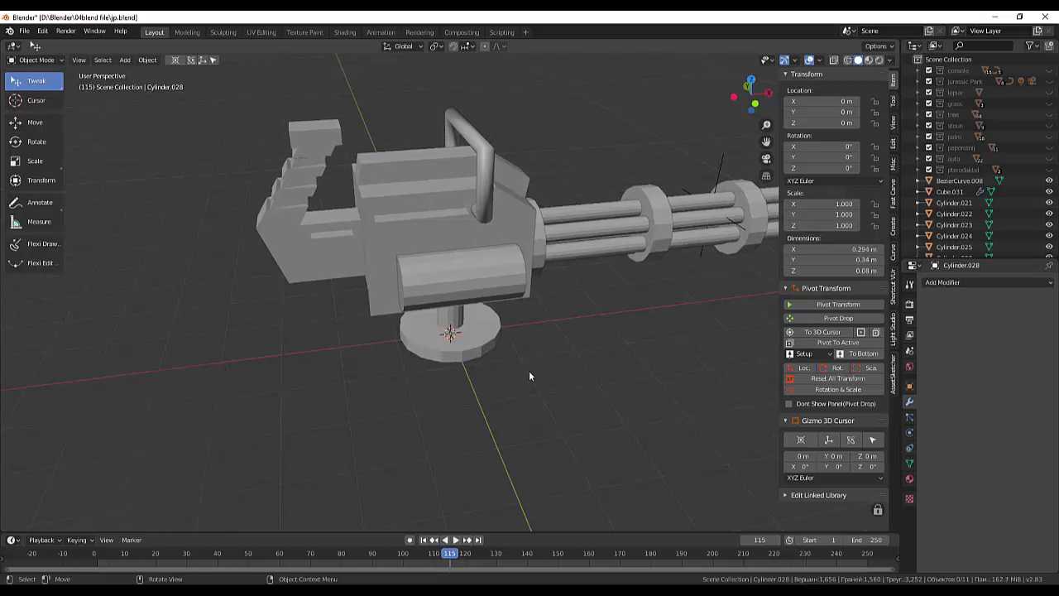
mouse_move(533, 369)
middle_mouse_down()
mouse_move(498, 280)
mouse_move(487, 360)
middle_mouse_up()
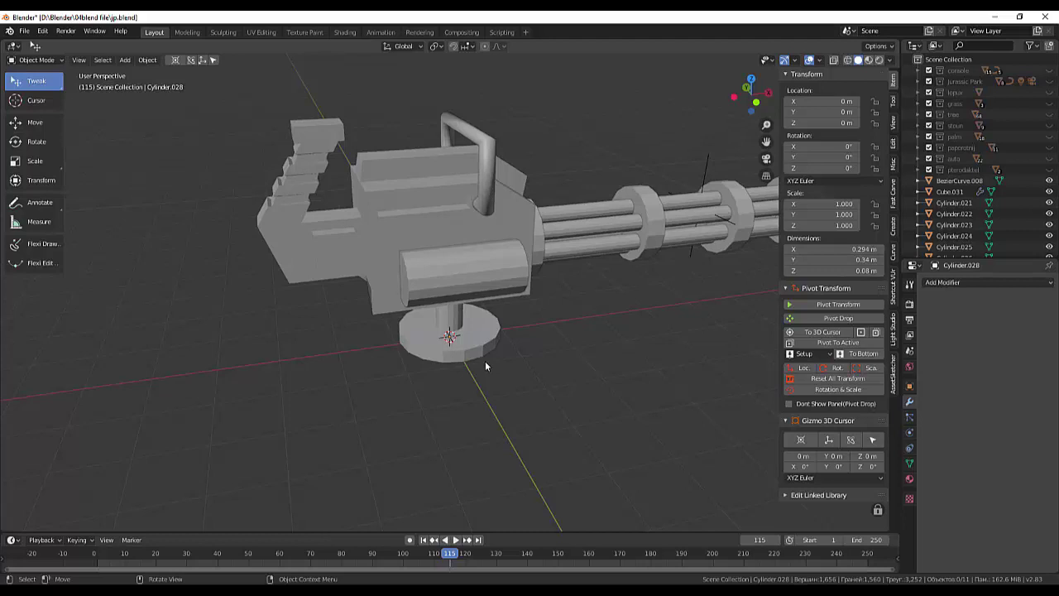
Select Cylinder.028 and raise it along Z to 0.284 m.
key("z")
left_click(615, 349)
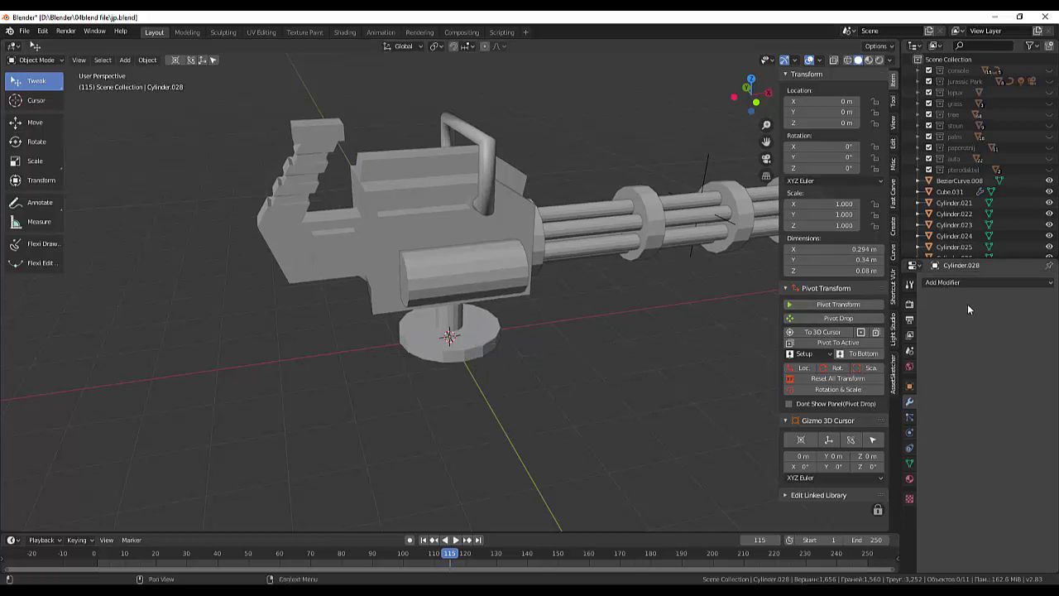
scroll(964, 247, "down", 2)
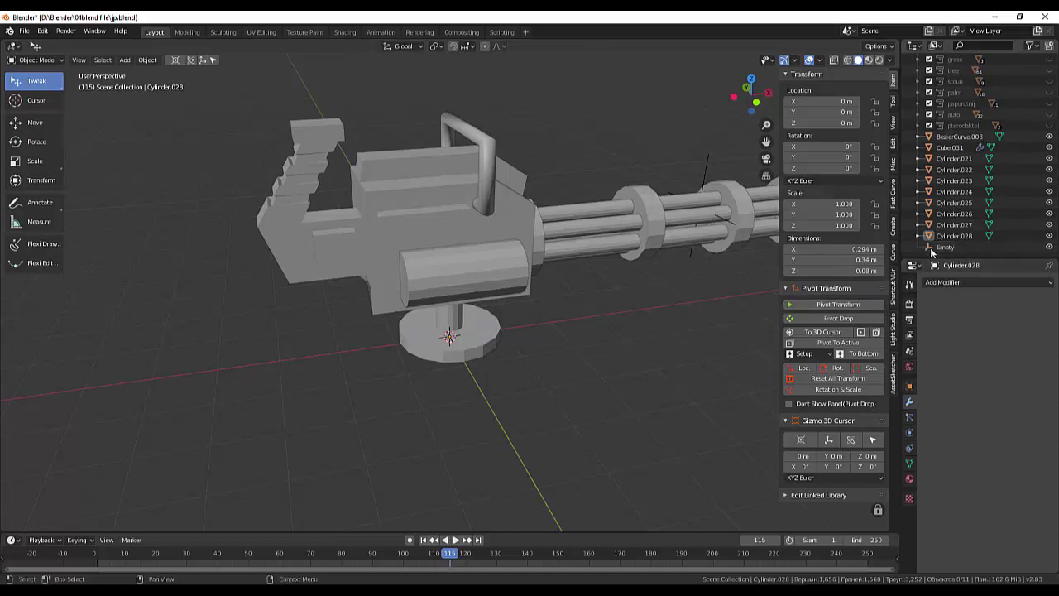
left_click(954, 239)
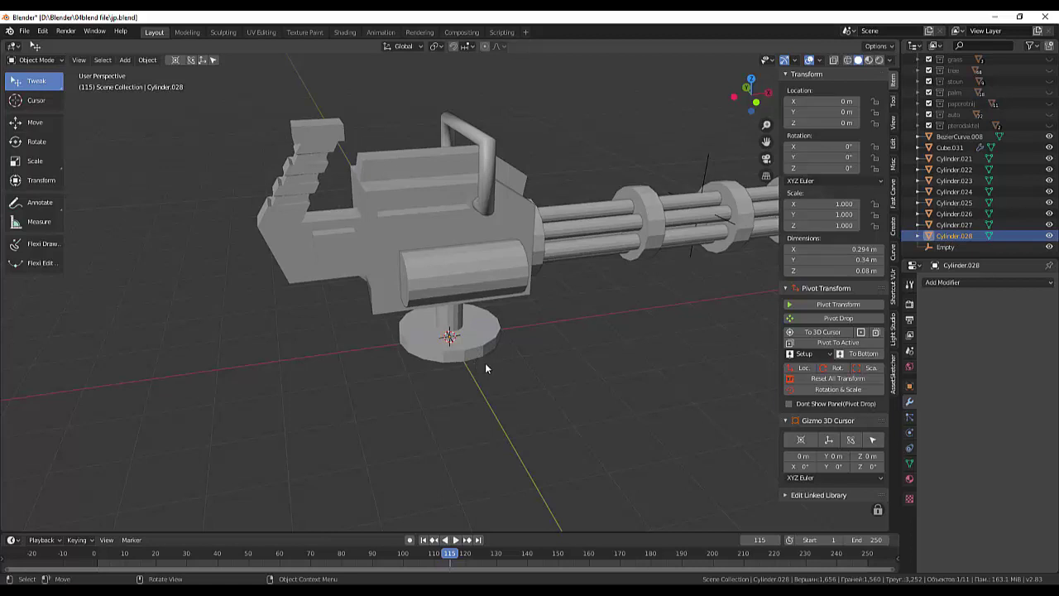
key("g")
key("z")
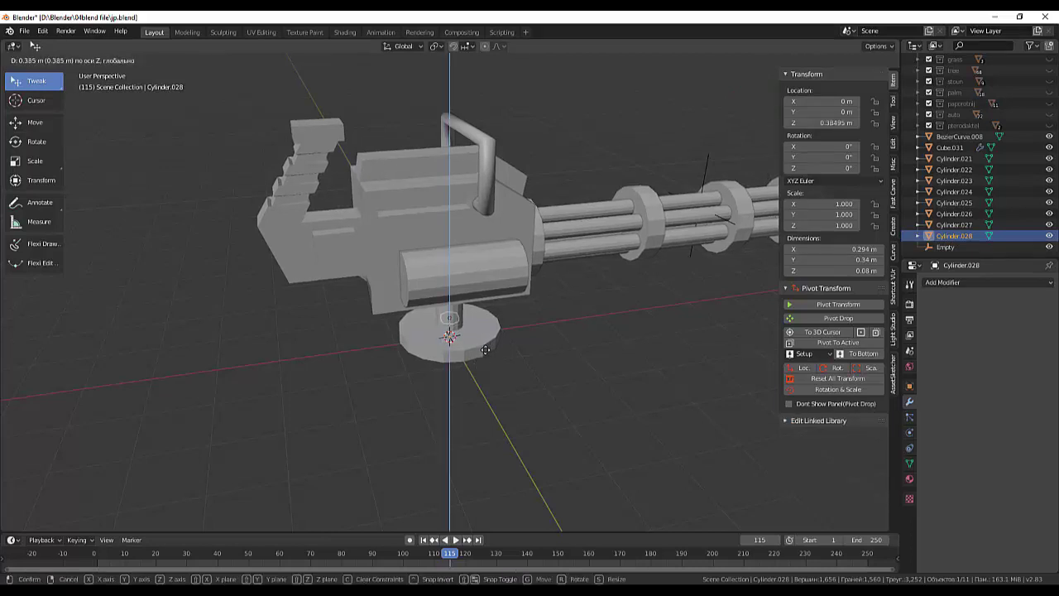
left_click(485, 354)
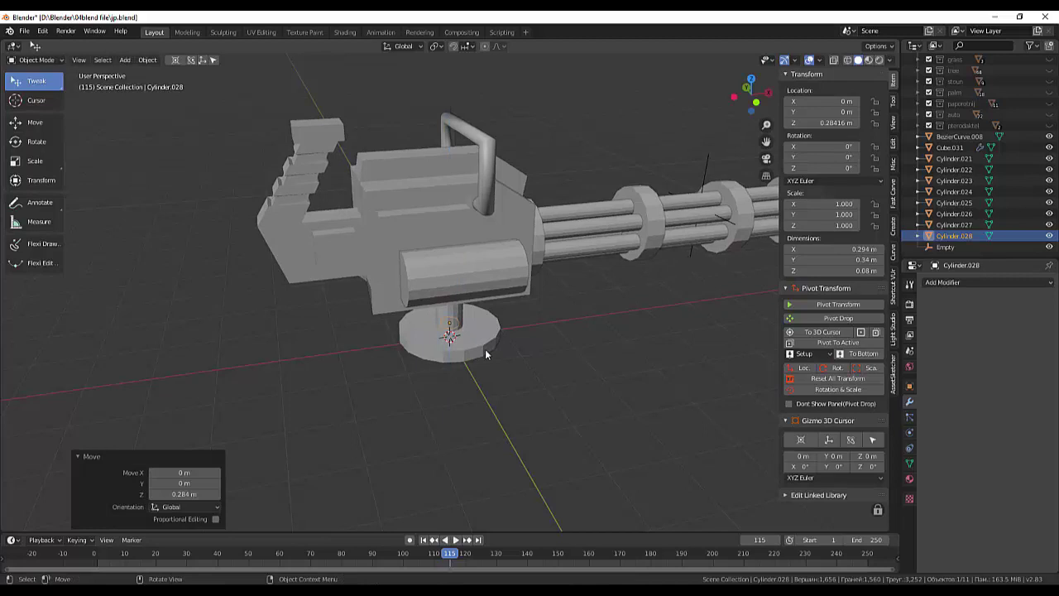
Move the bolt to X -0.547 m and seat it on top of the disc.
key("g")
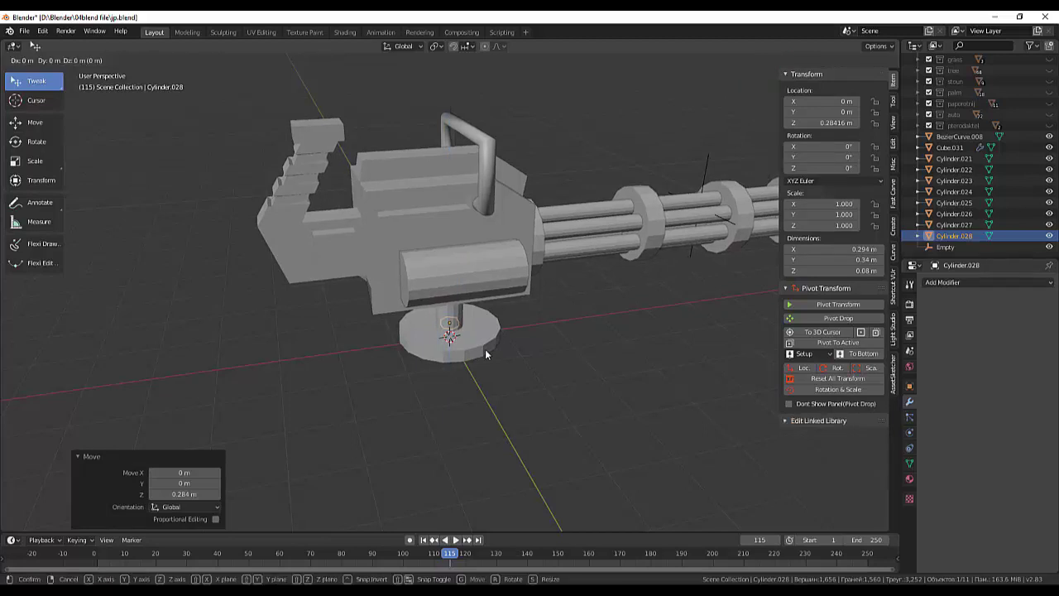
key("x")
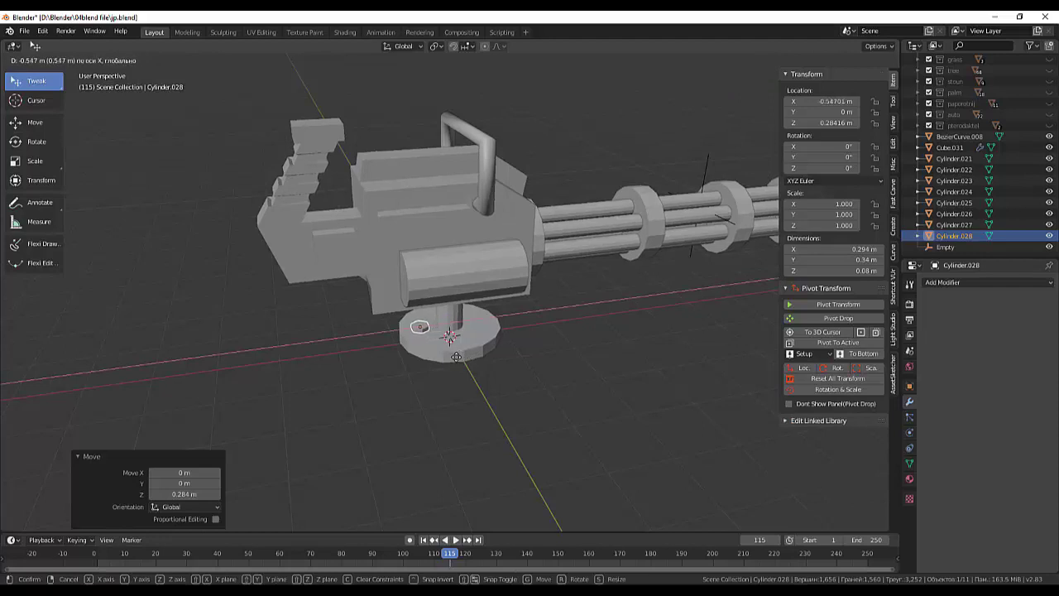
left_click(456, 357)
middle_click_drag(474, 327, 406, 337)
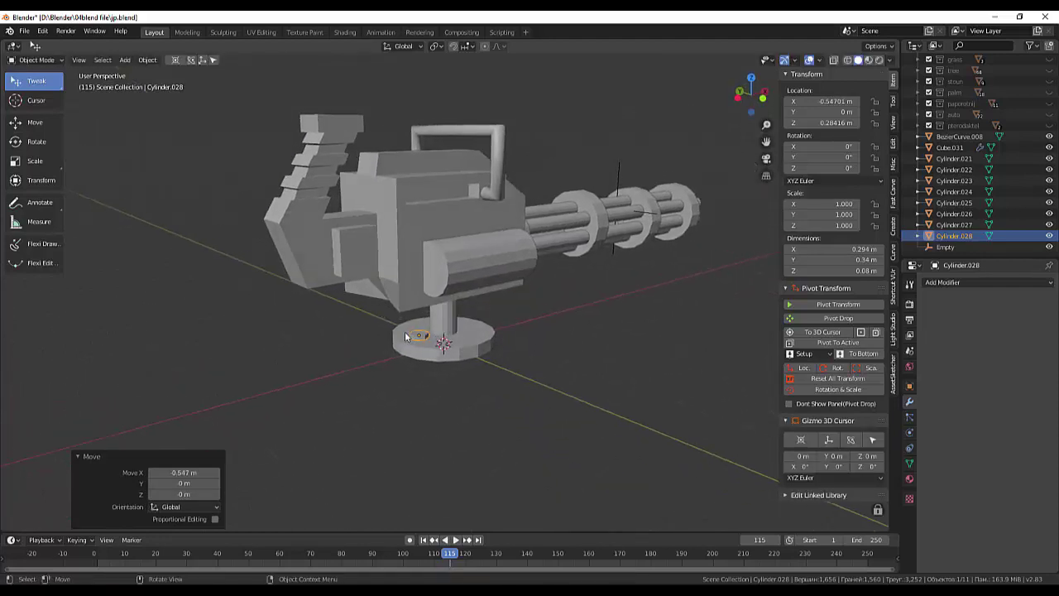
scroll(406, 336, "up", 2)
scroll(402, 350, "up", 1)
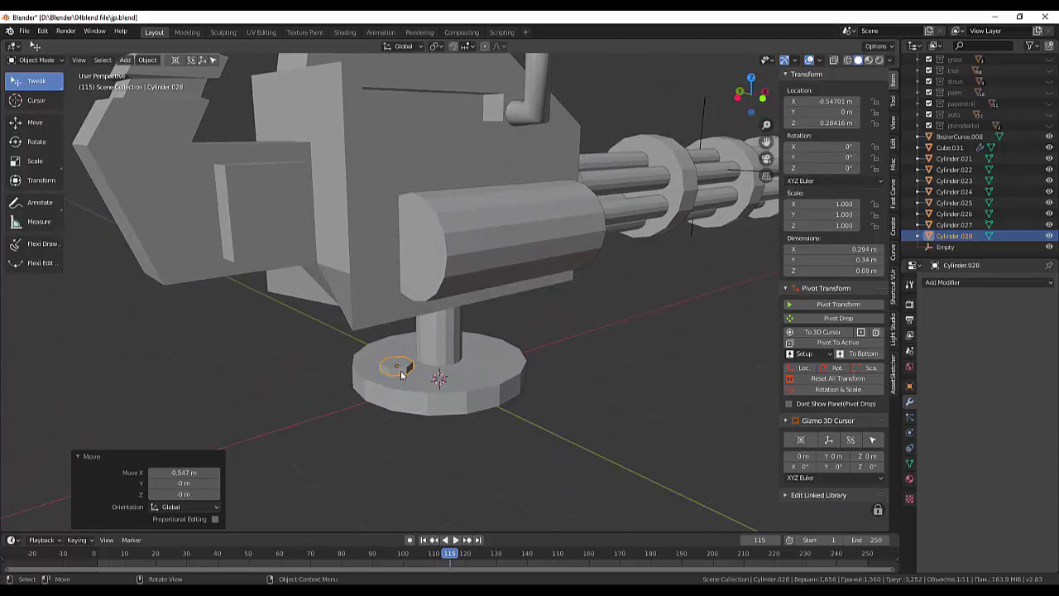
key("g")
key("z")
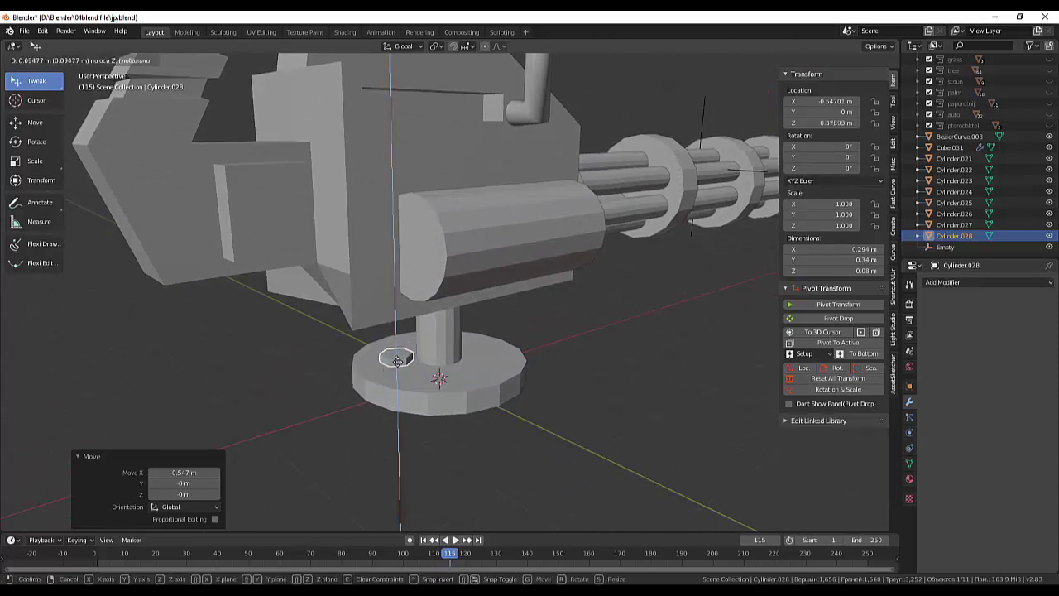
left_click(397, 365)
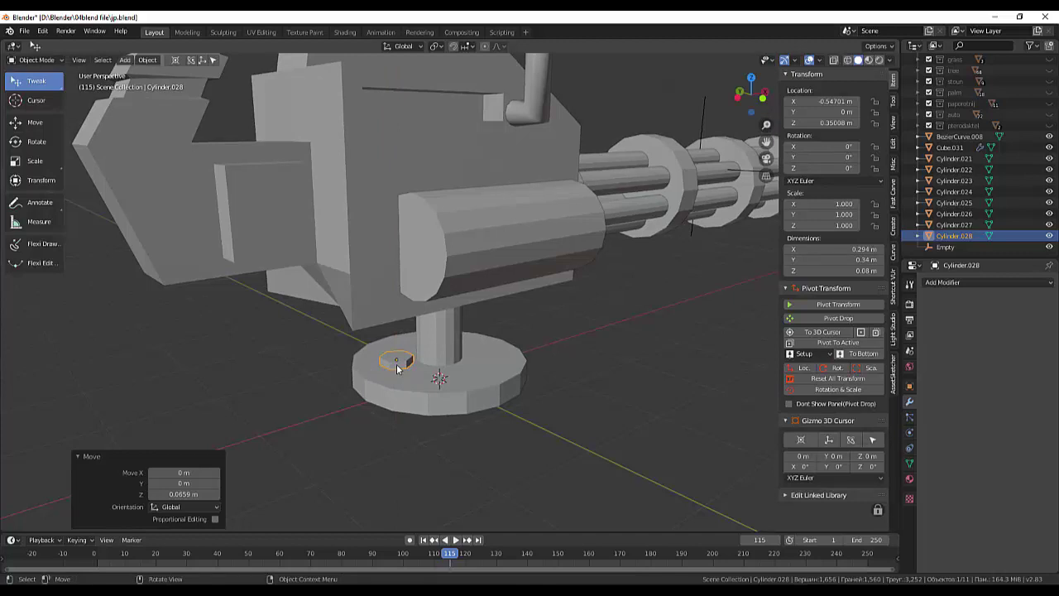
Scale the bolt 1.645 along Z, then 0.839 uniformly, and readjust its Z height.
key("s")
key("z")
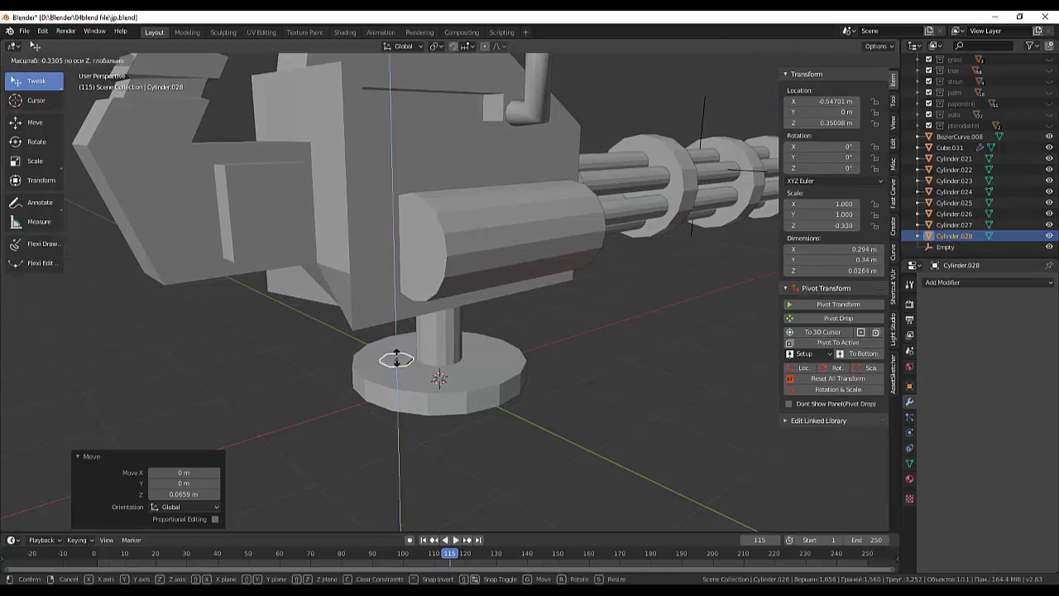
left_click(398, 368)
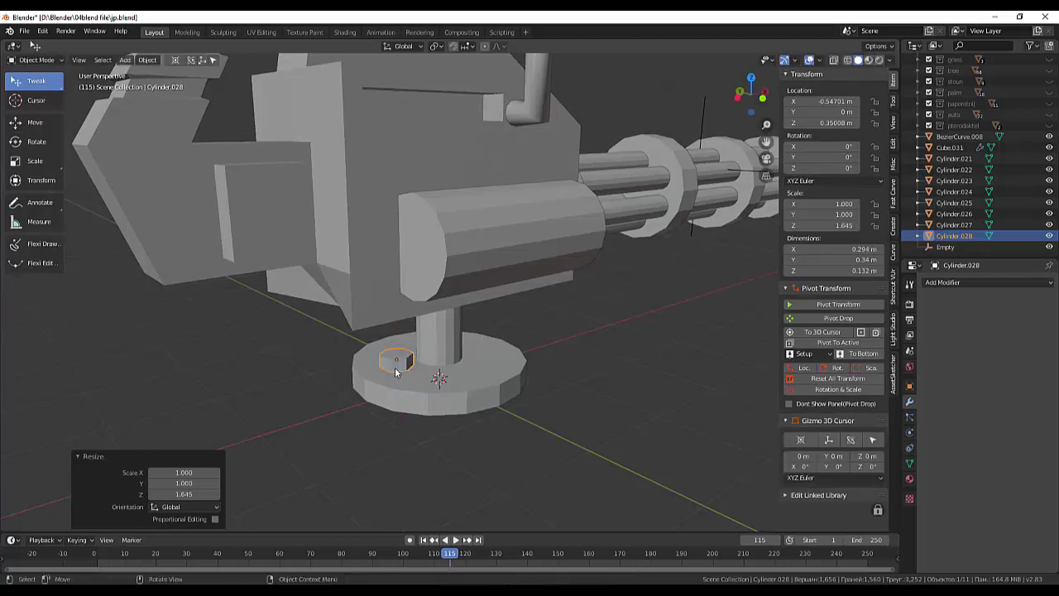
key("s")
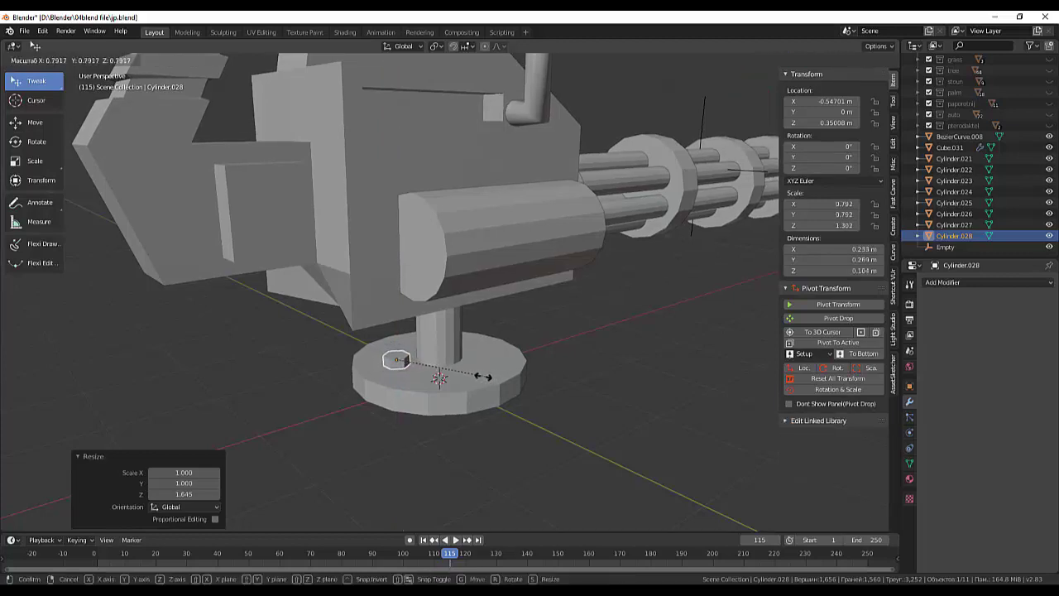
left_click(488, 374)
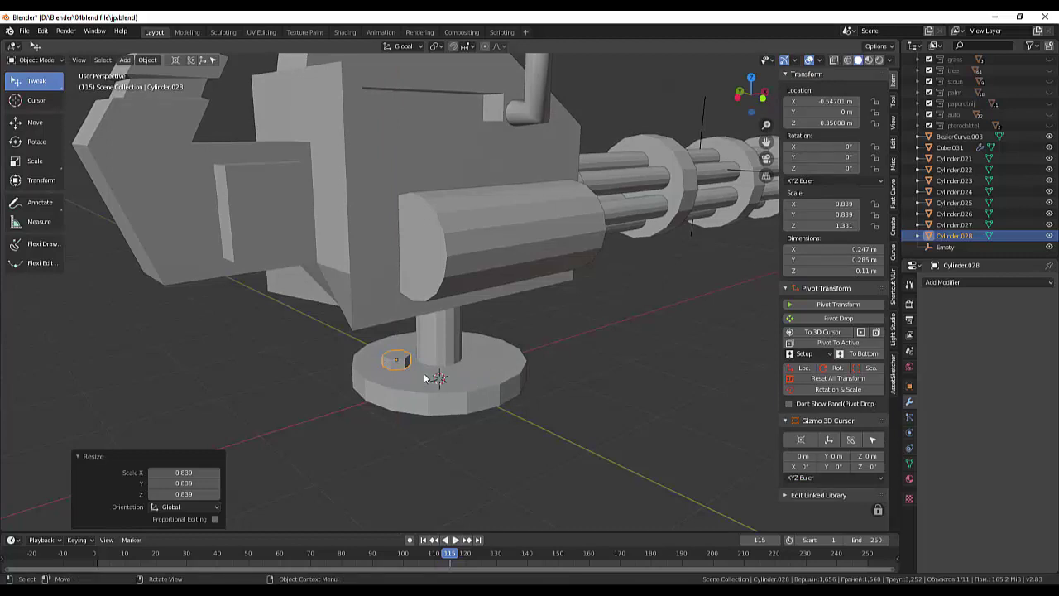
left_click(403, 362)
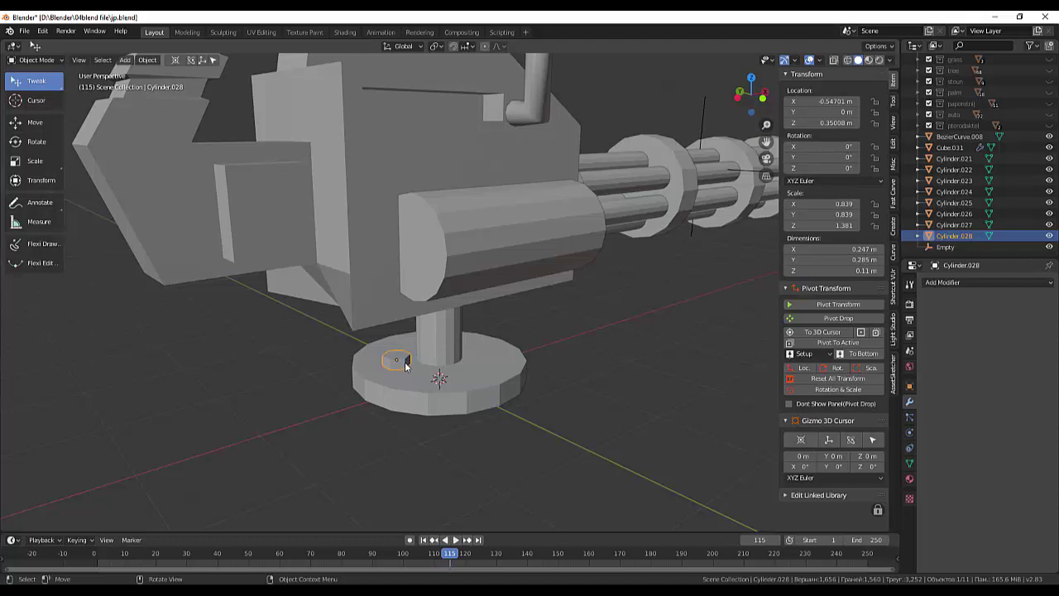
key("z")
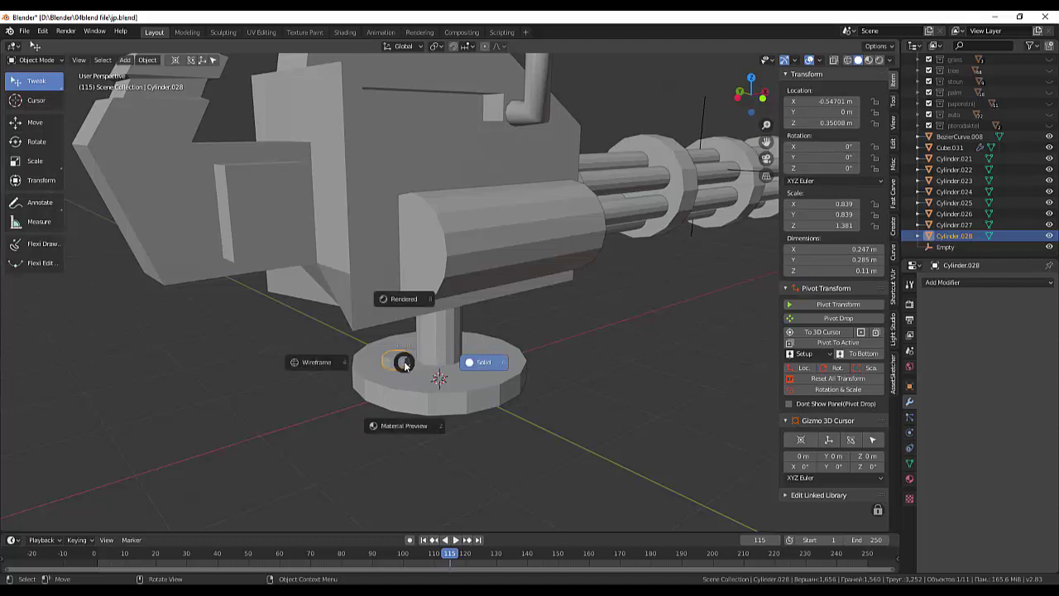
key("s")
key("z")
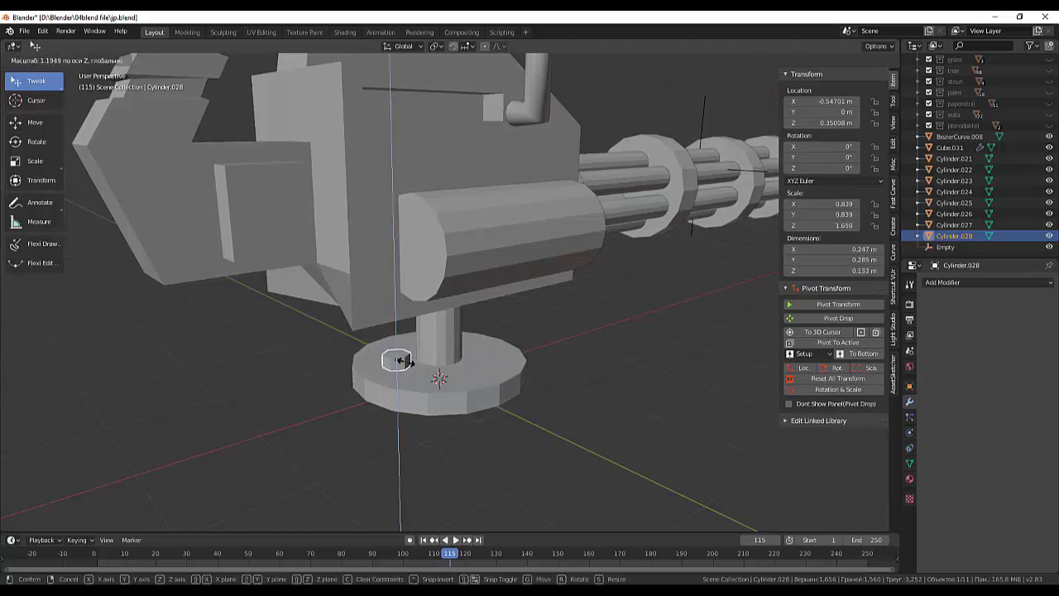
left_click(406, 361)
In front view, drop the bolt onto the disc top and apply its location and scale.
mouse_move(565, 370)
middle_mouse_down()
mouse_move(556, 409)
mouse_move(538, 380)
mouse_move(544, 339)
mouse_move(541, 354)
middle_mouse_up()
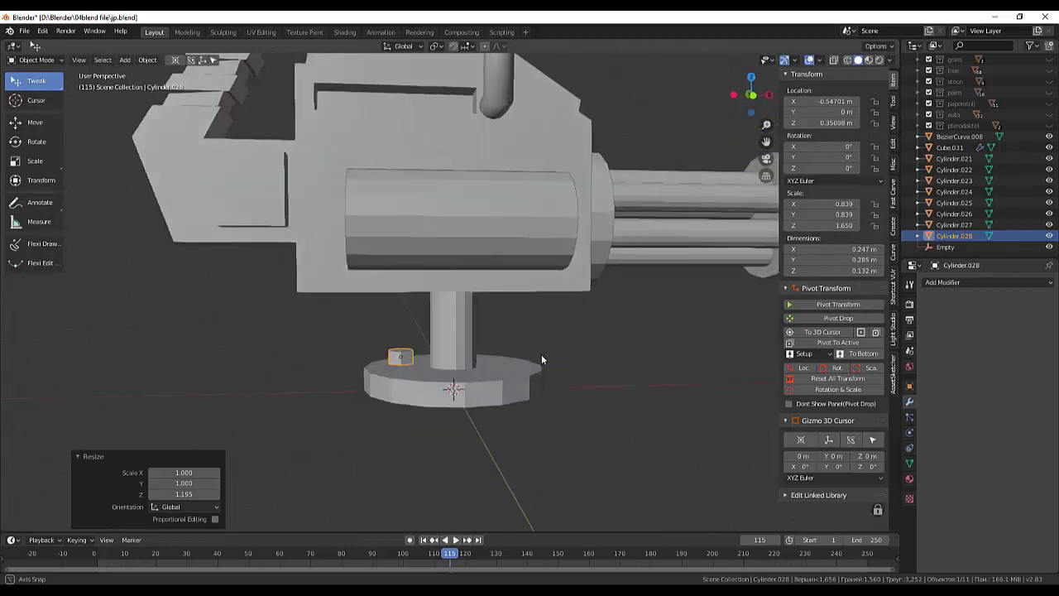
key("KP_3")
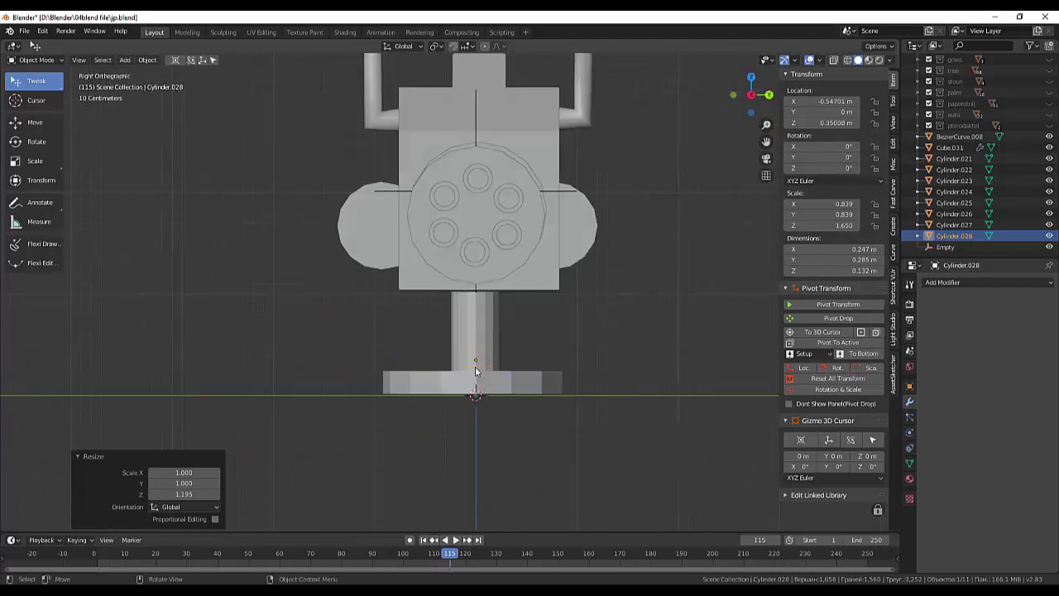
key("KP_1")
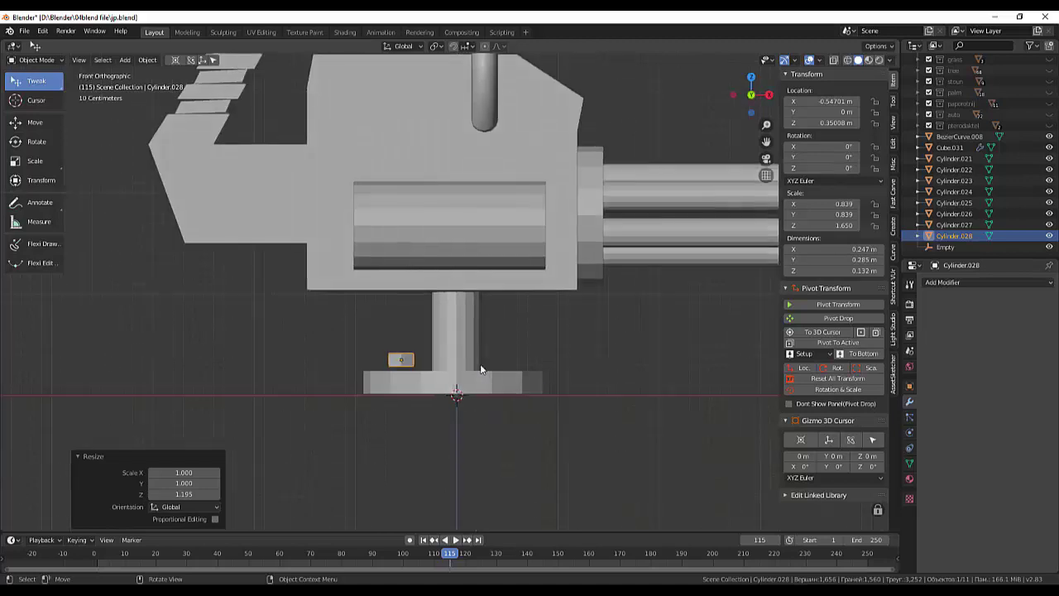
key("g")
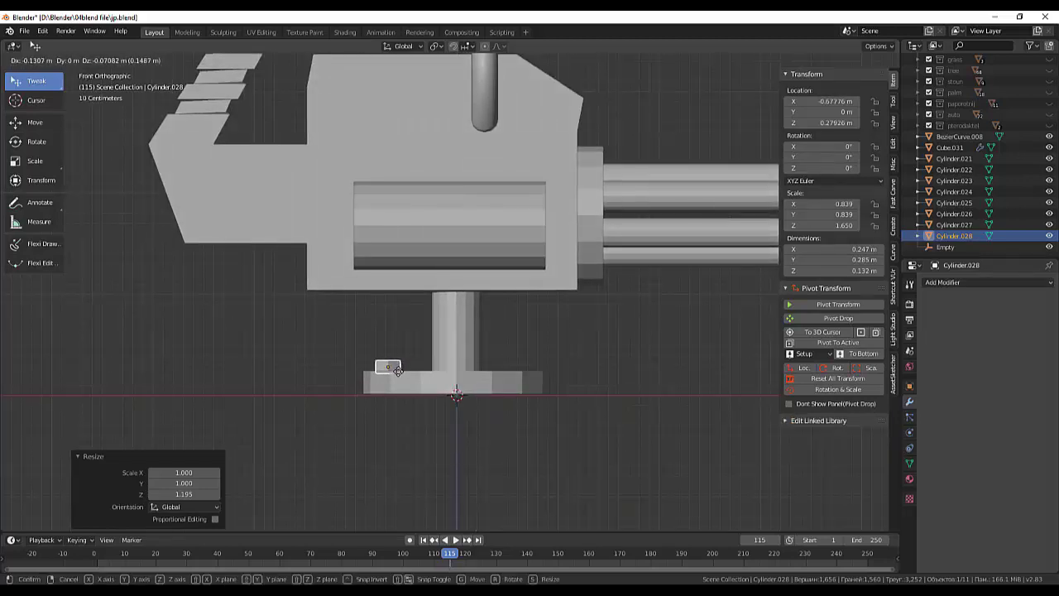
left_click(397, 370)
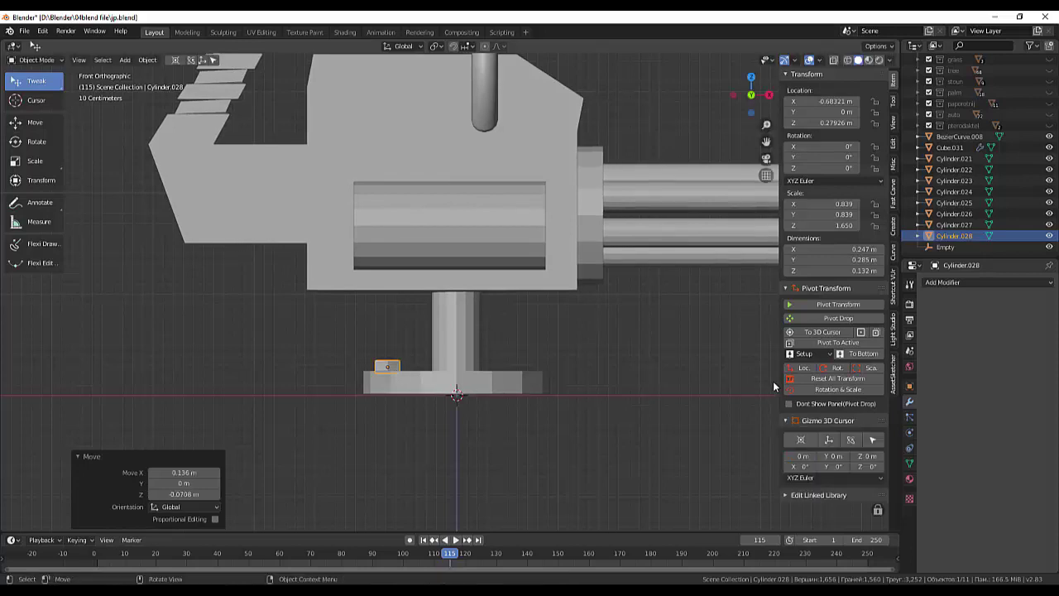
left_click(838, 378)
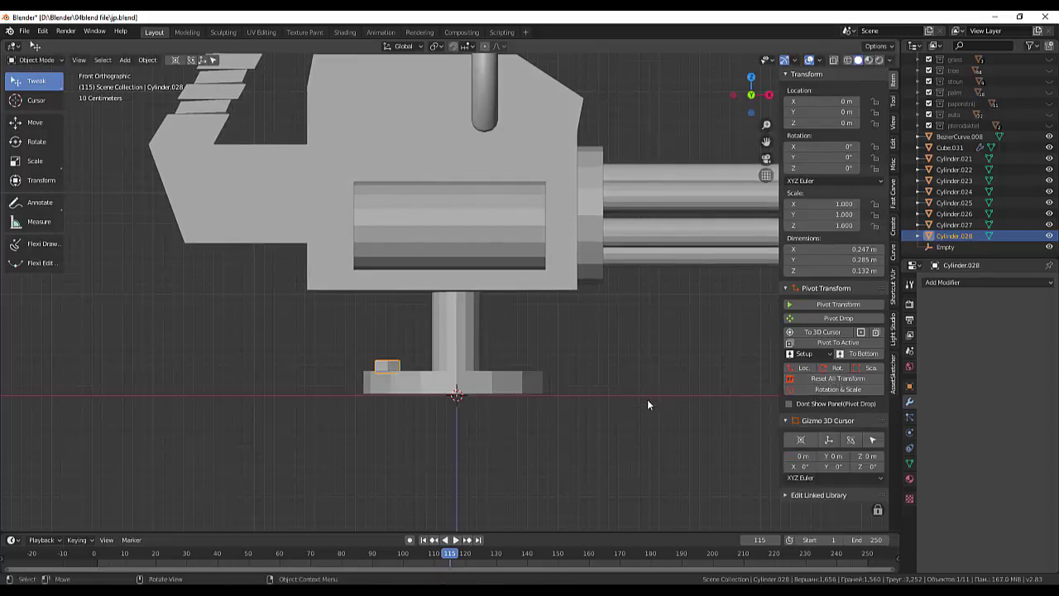
mouse_move(646, 399)
middle_mouse_down()
mouse_move(652, 424)
mouse_move(659, 407)
middle_mouse_up()
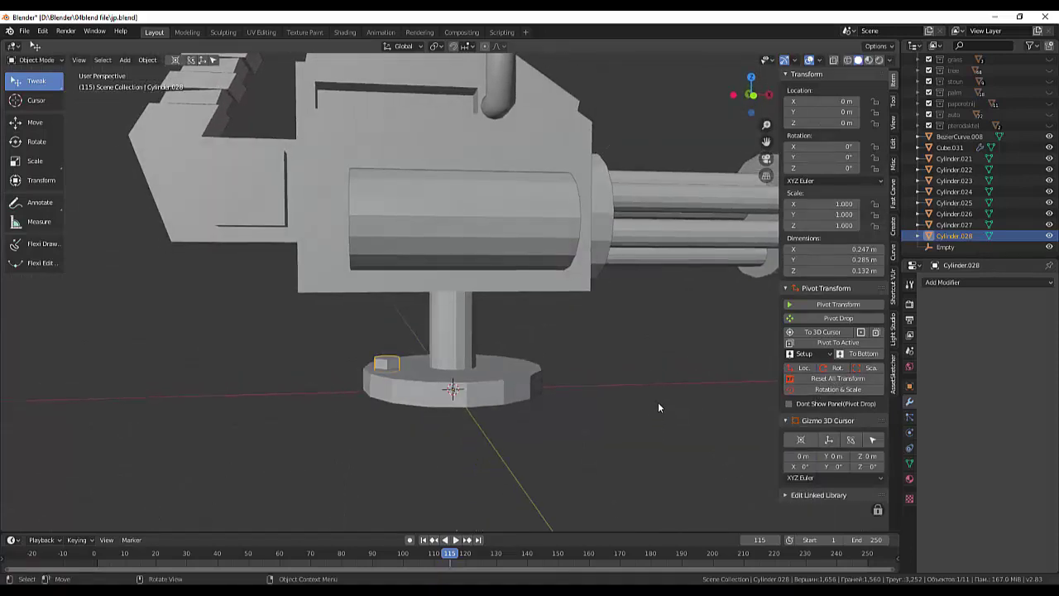
left_click(944, 249)
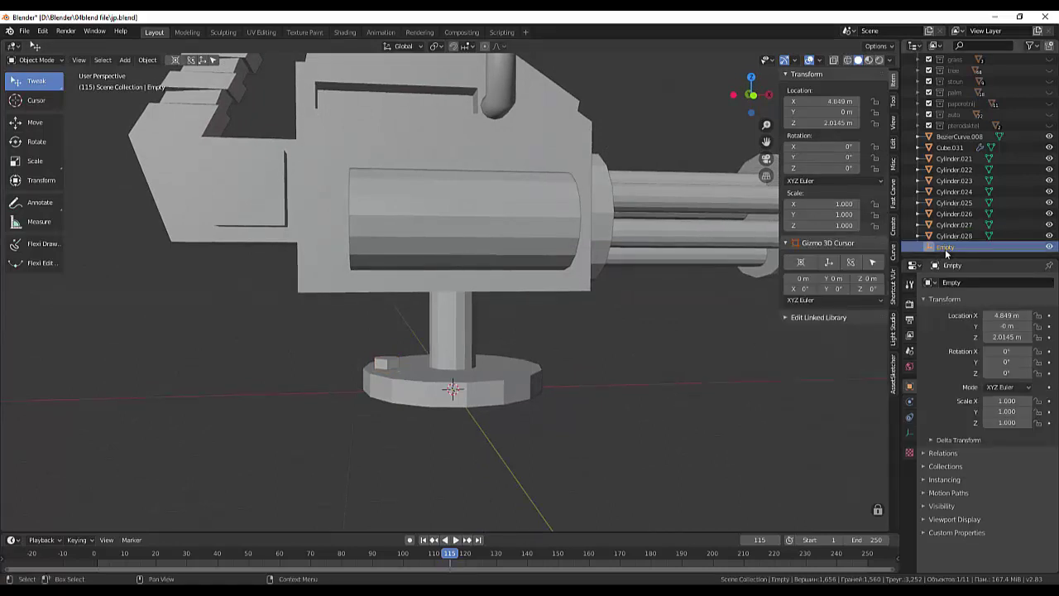
left_click(389, 370)
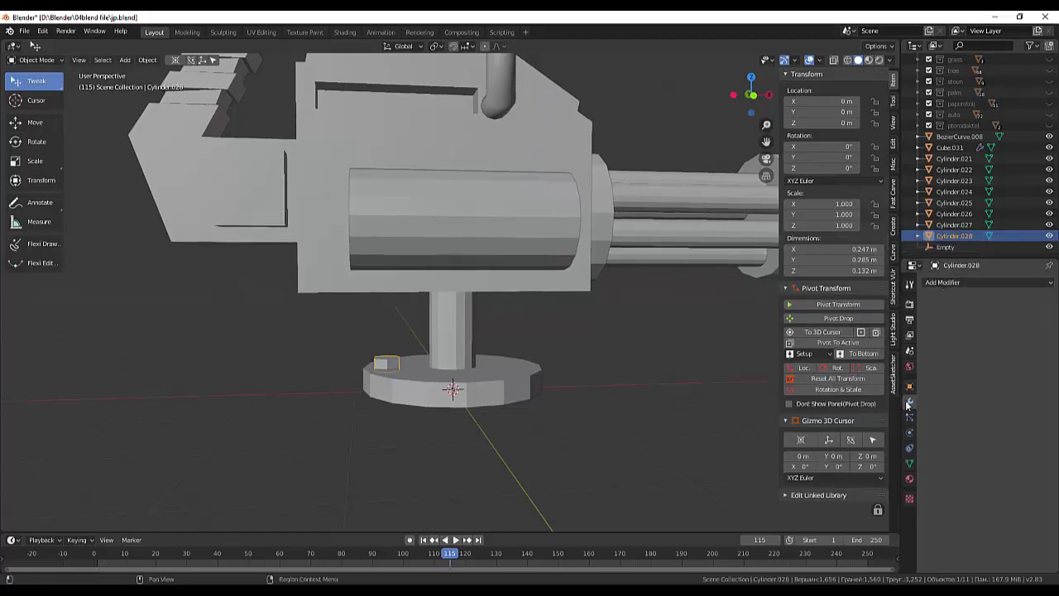
Add an Array modifier: constant offset on, relative offset off, Empty as offset object, count 6.
left_click(934, 283)
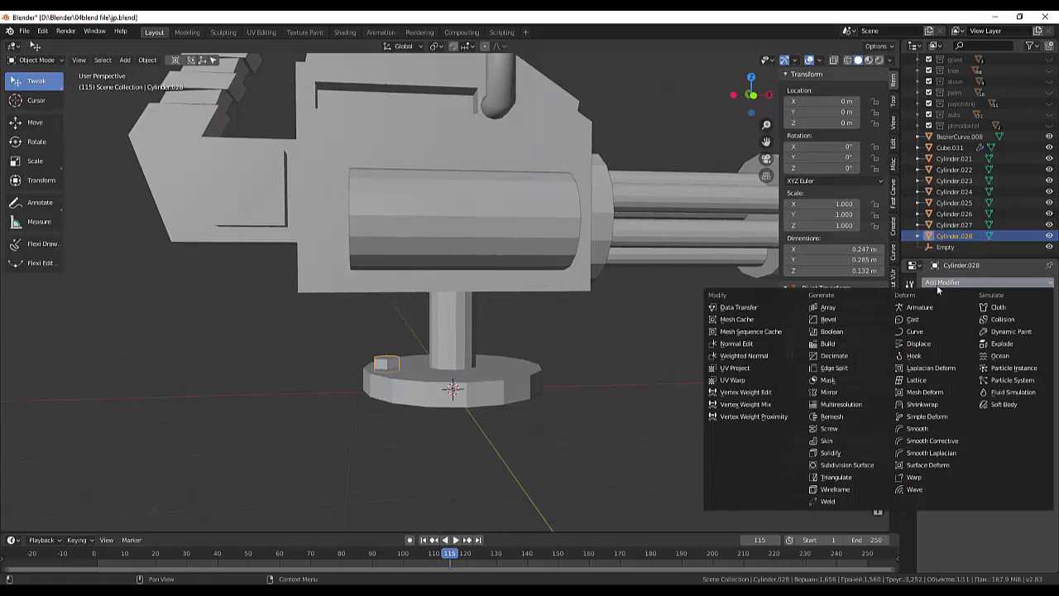
left_click(822, 307)
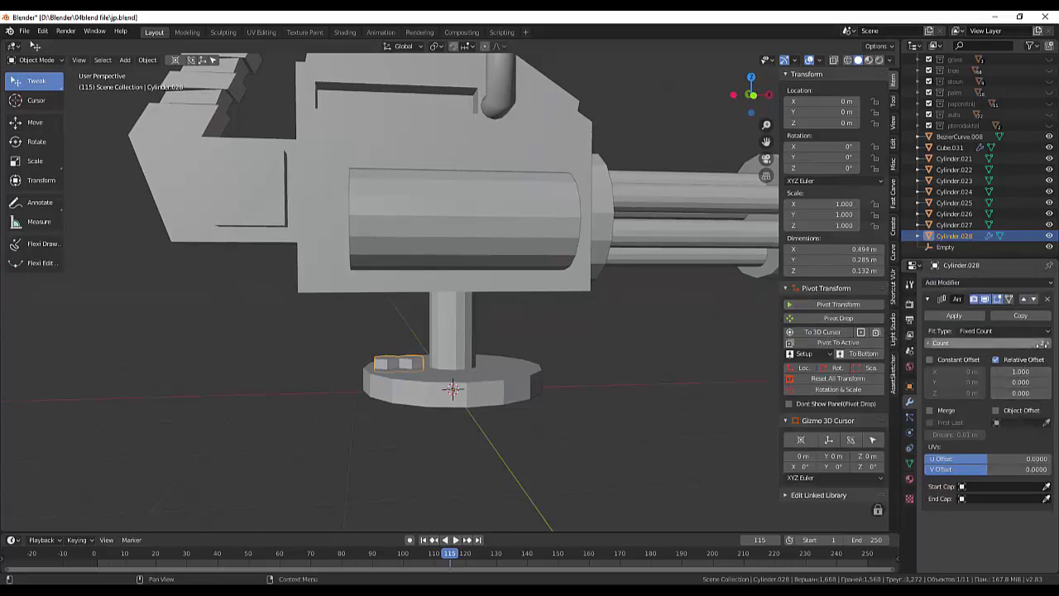
left_click(931, 361)
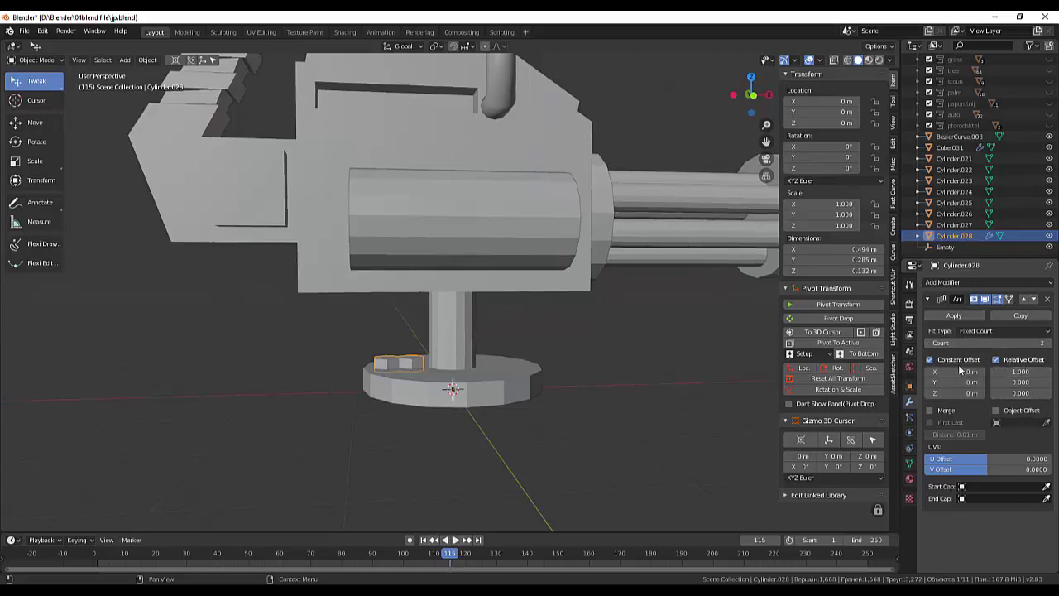
left_click(996, 360)
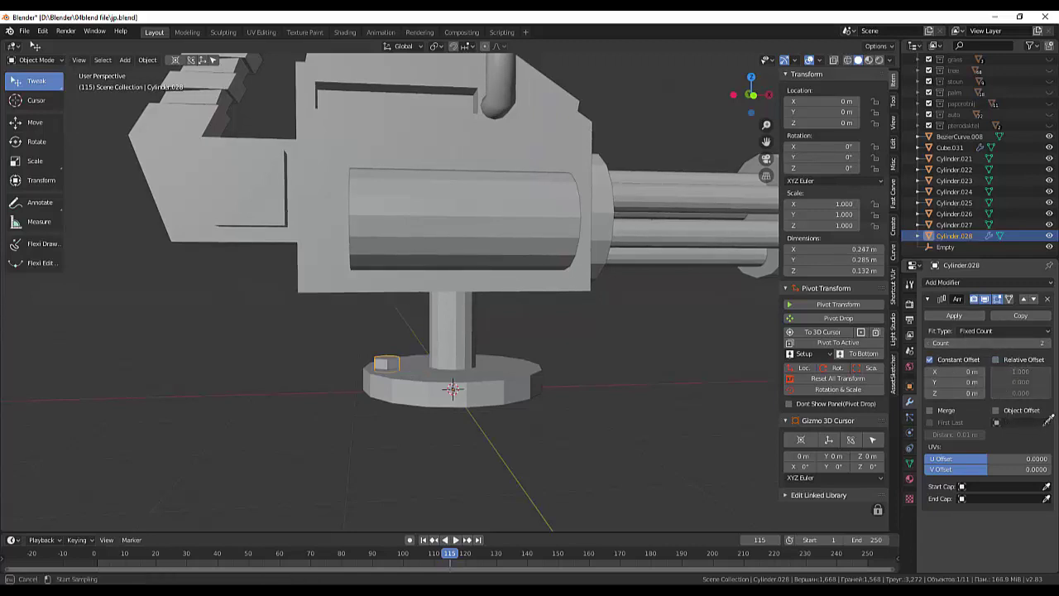
left_click(946, 246)
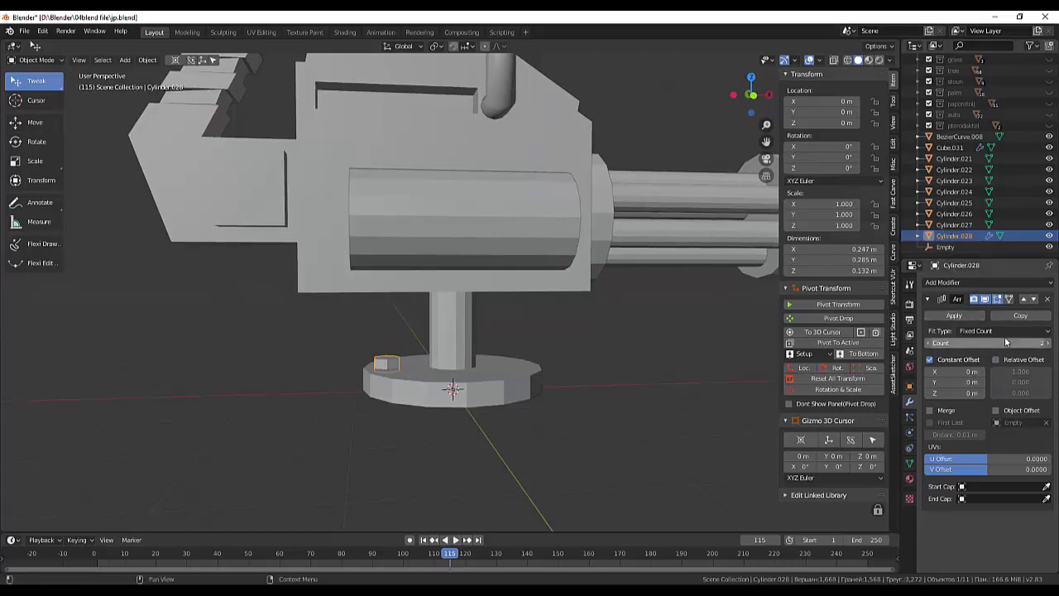
left_click(1048, 347)
left_click(1048, 348)
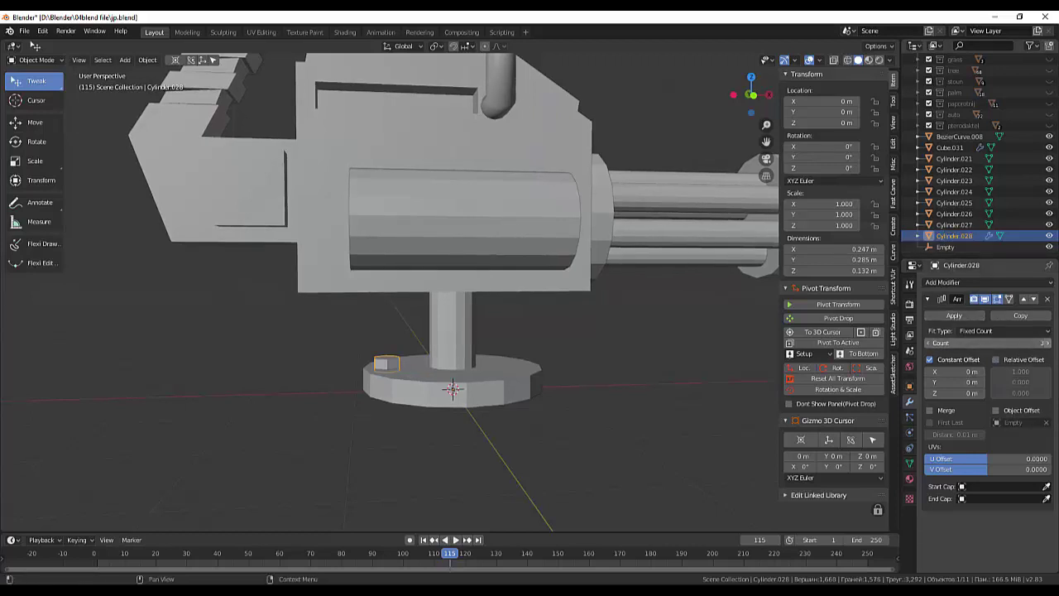
left_click(1049, 347)
left_click(1049, 348)
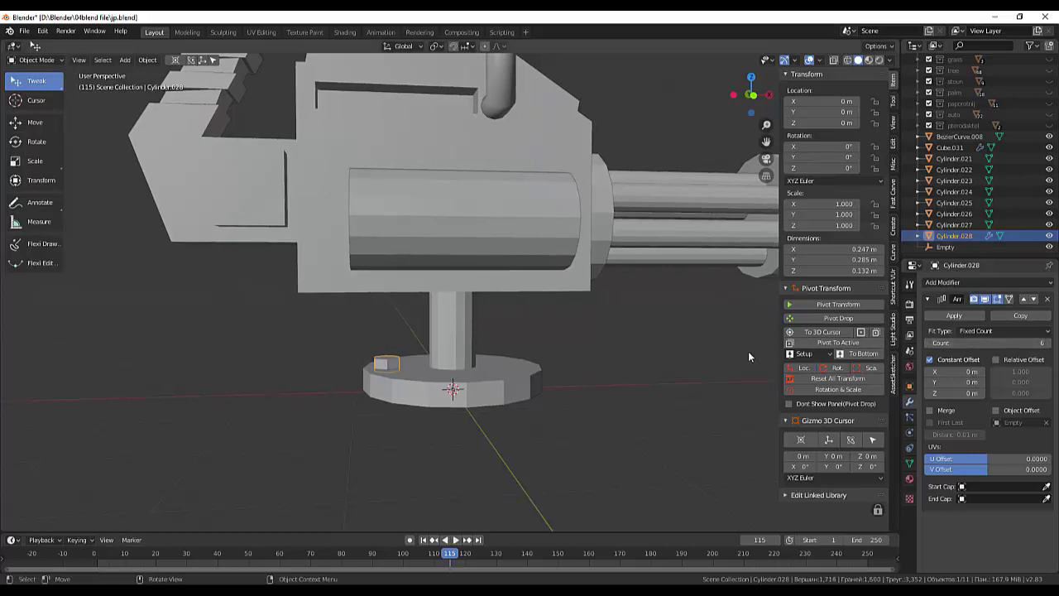
Rotate the bolt about Z by about 357° around the disc.
middle_click_drag(678, 339, 678, 370)
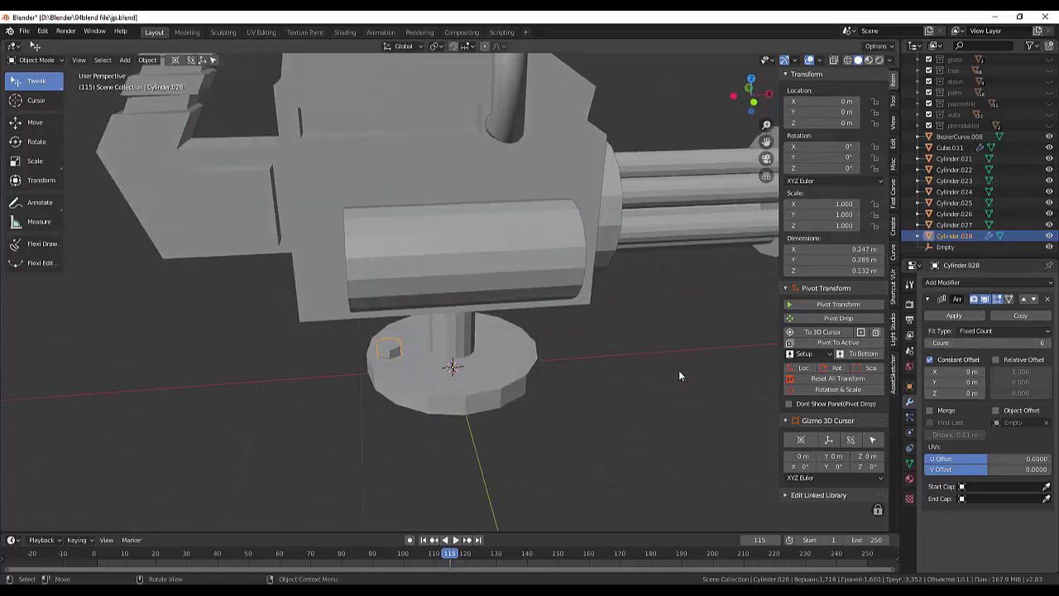
key("r")
key("z")
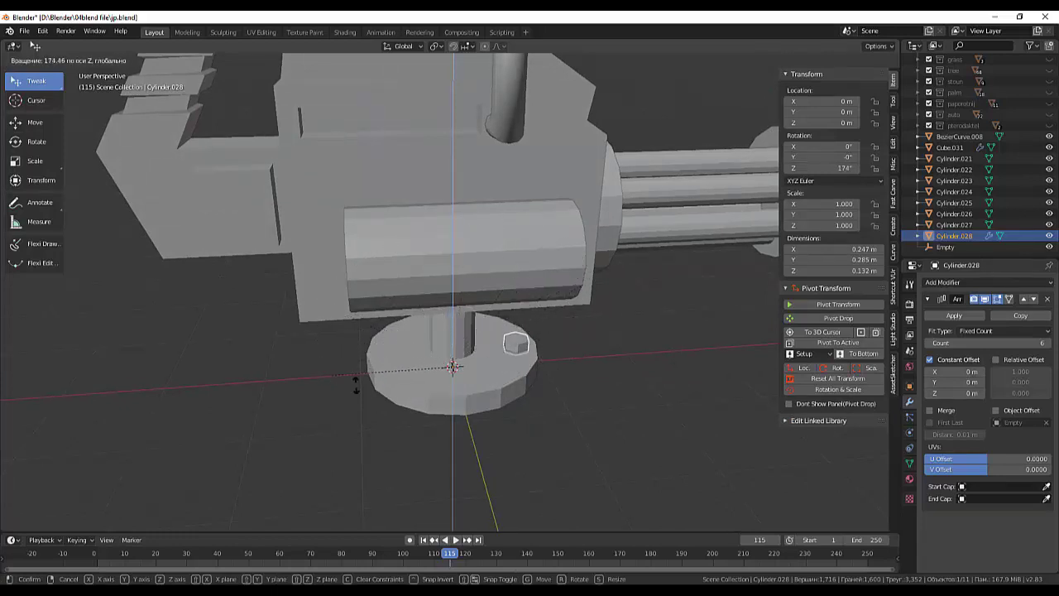
left_click(689, 335)
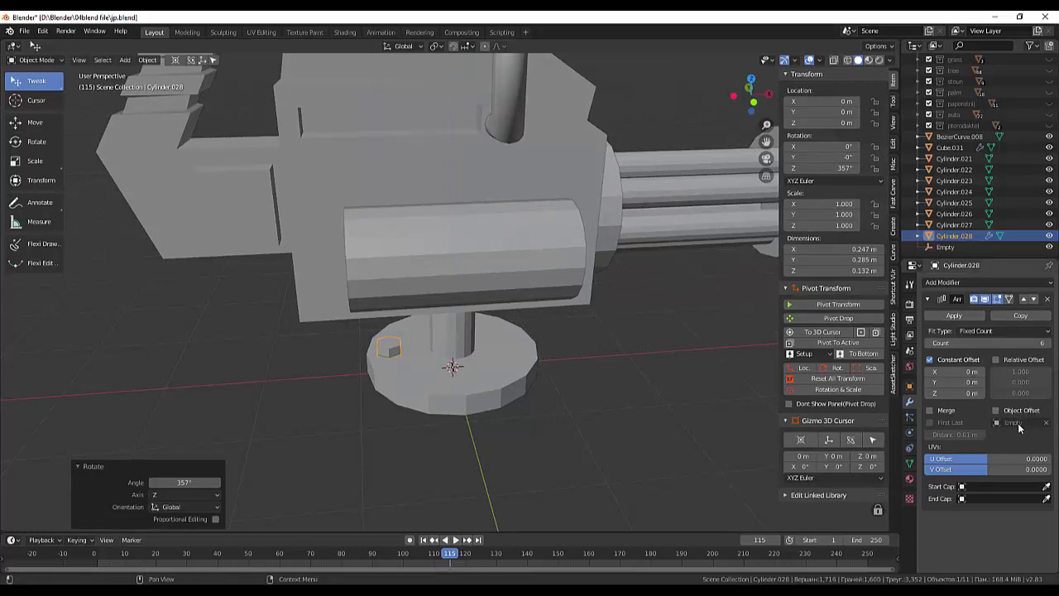
left_click(396, 352)
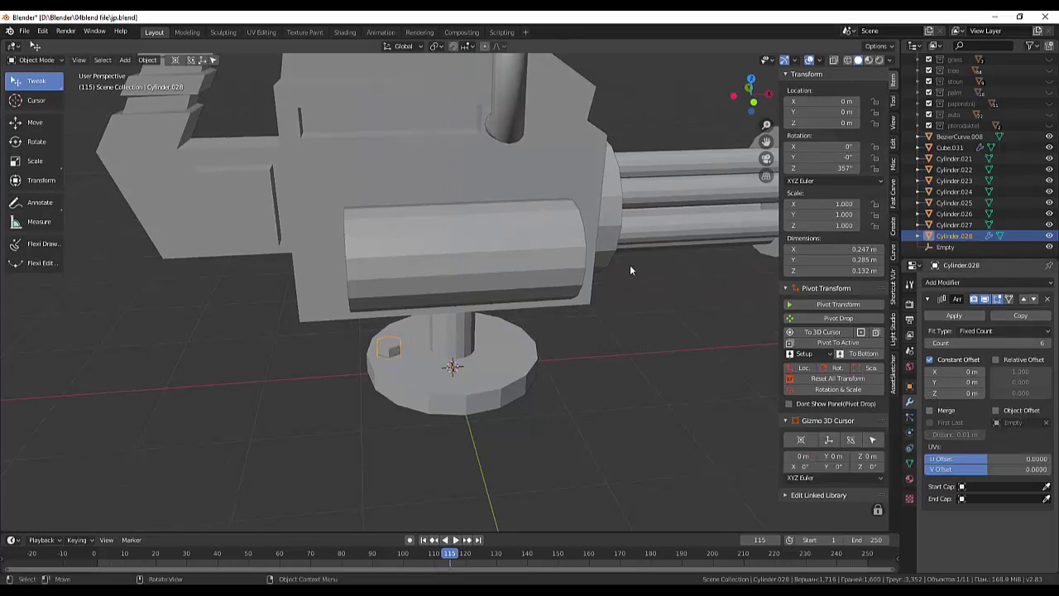
Add a Plain Axes empty at the centre and set Empty.001 as the bolt array's offset object.
key("shift+a")
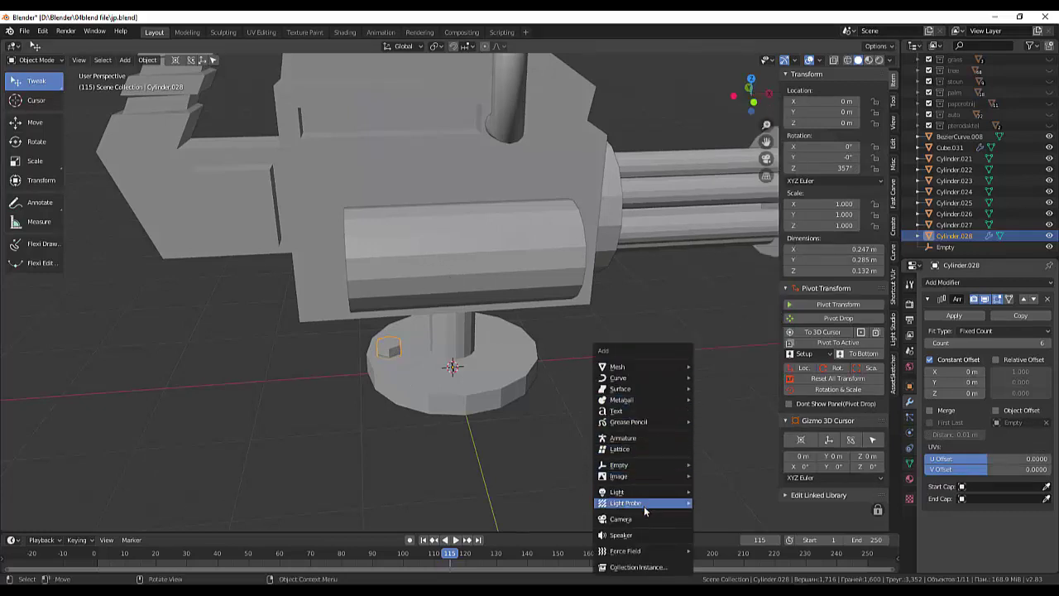
mouse_move(629, 465)
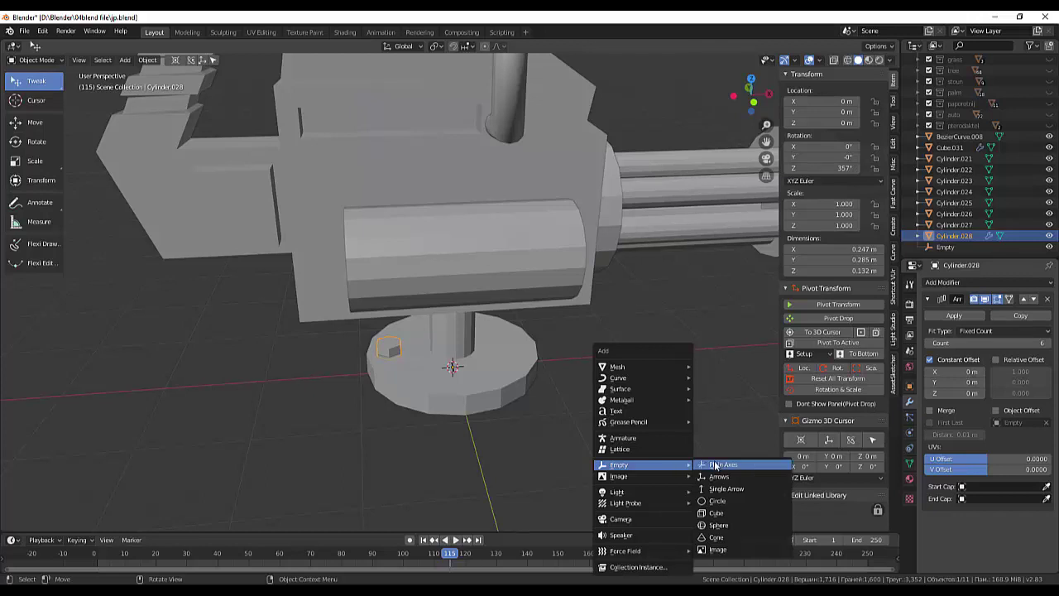
left_click(716, 466)
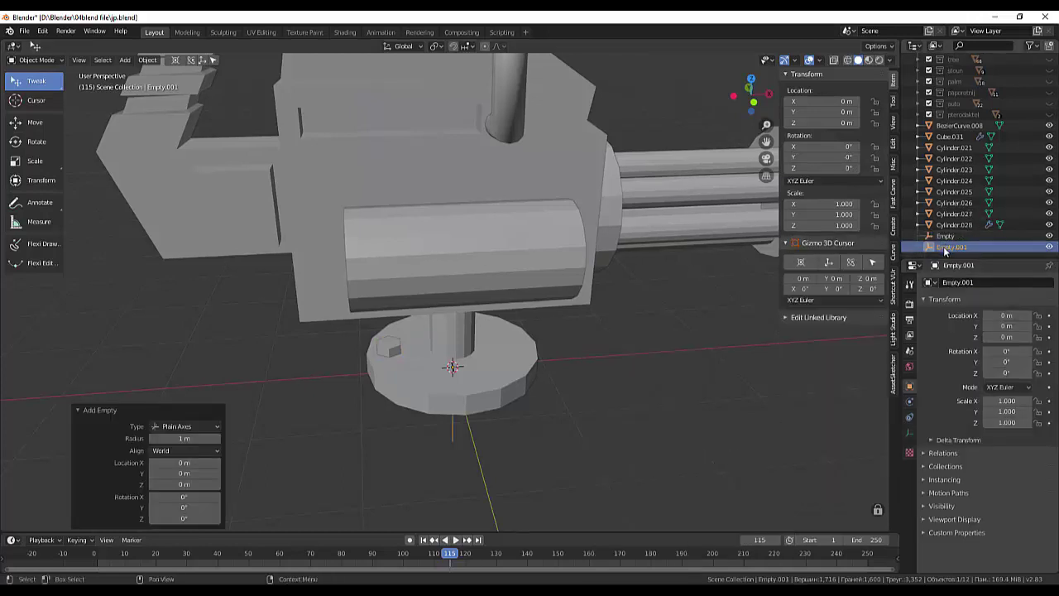
left_click(391, 351)
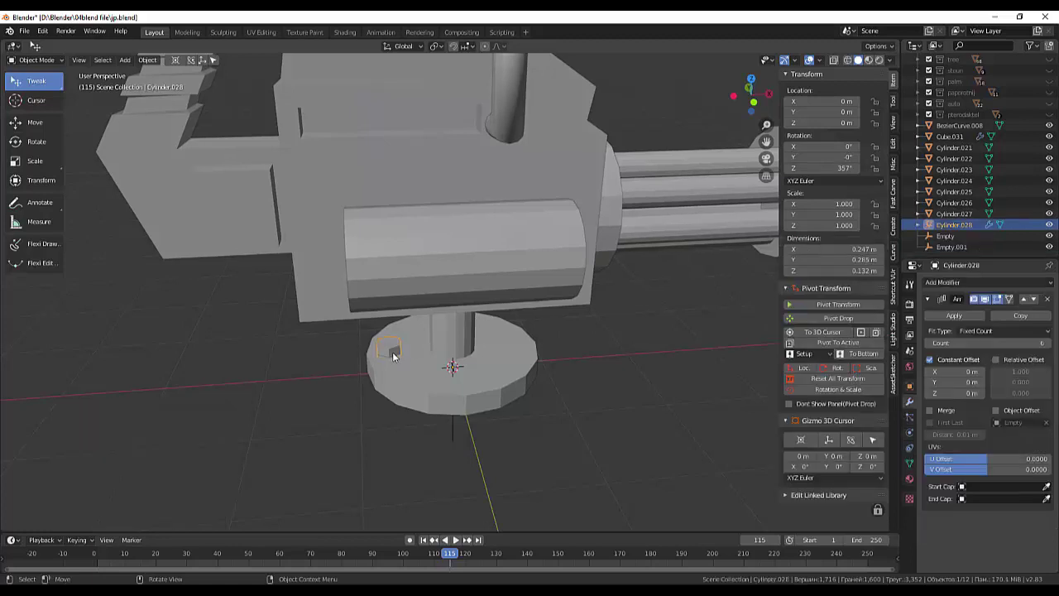
left_click(1046, 423)
left_click(1046, 423)
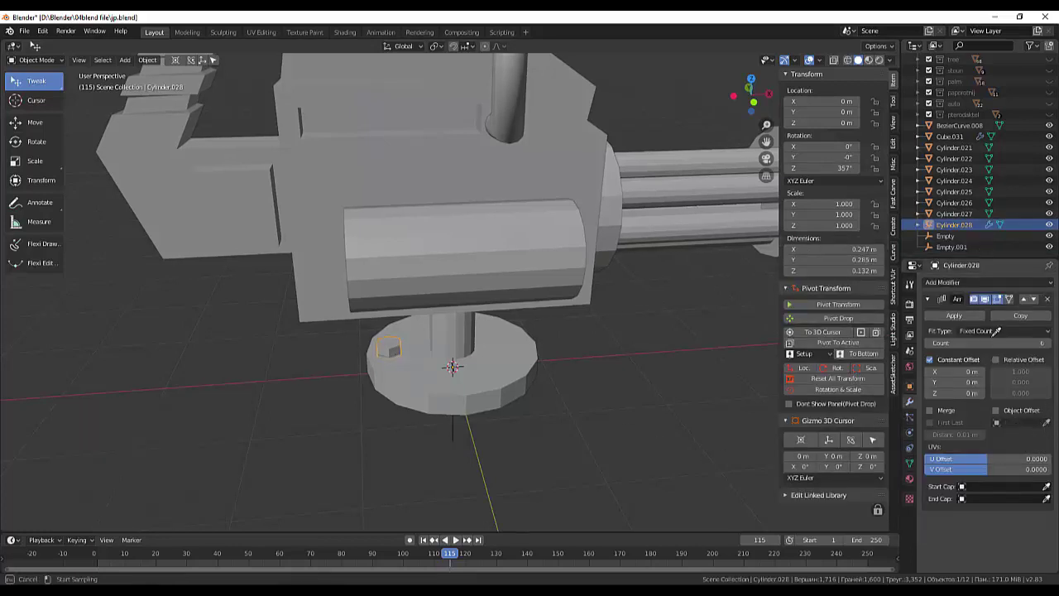
left_click(951, 245)
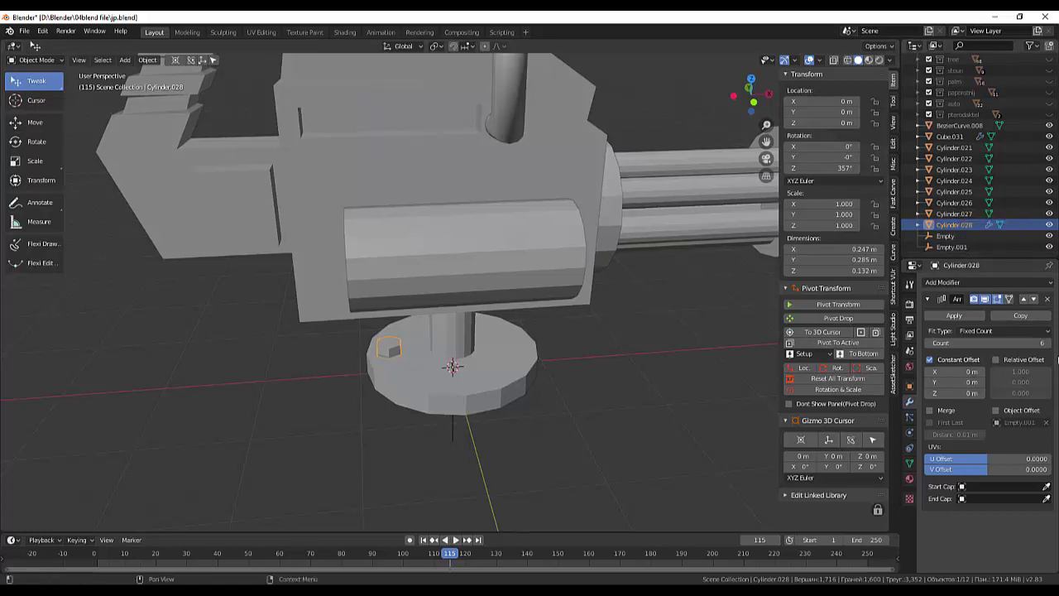
Enable object offset and merge on the array, then rotate the bolt about Z.
left_click(996, 410)
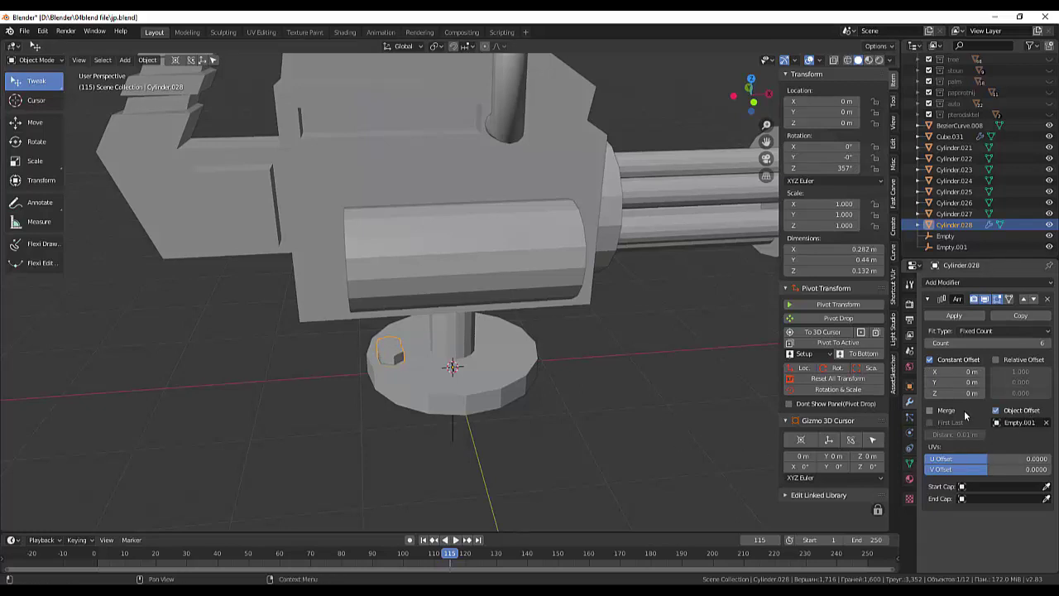
left_click(929, 410)
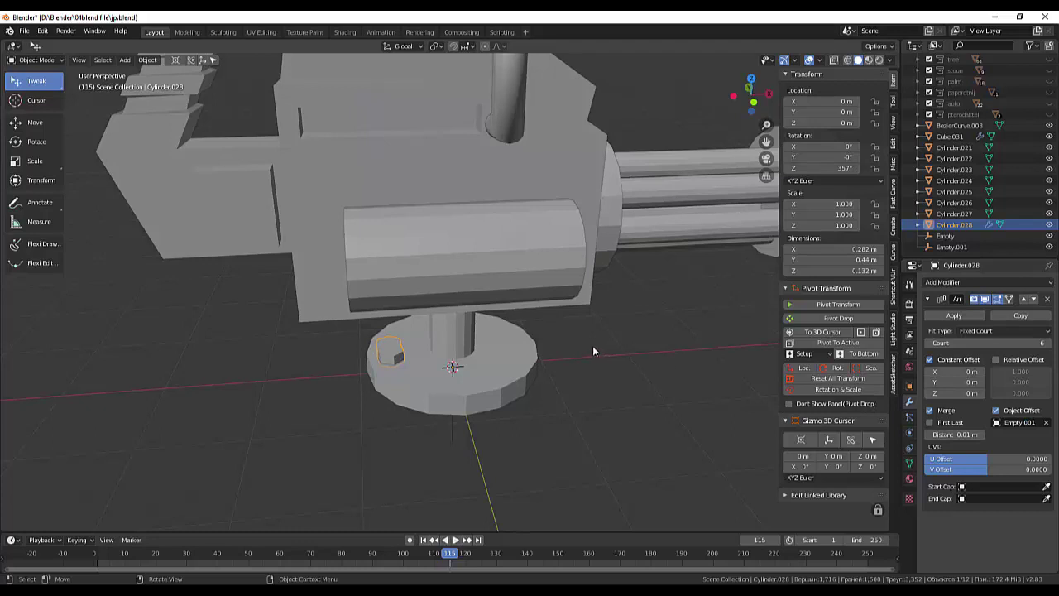
key("r")
key("z")
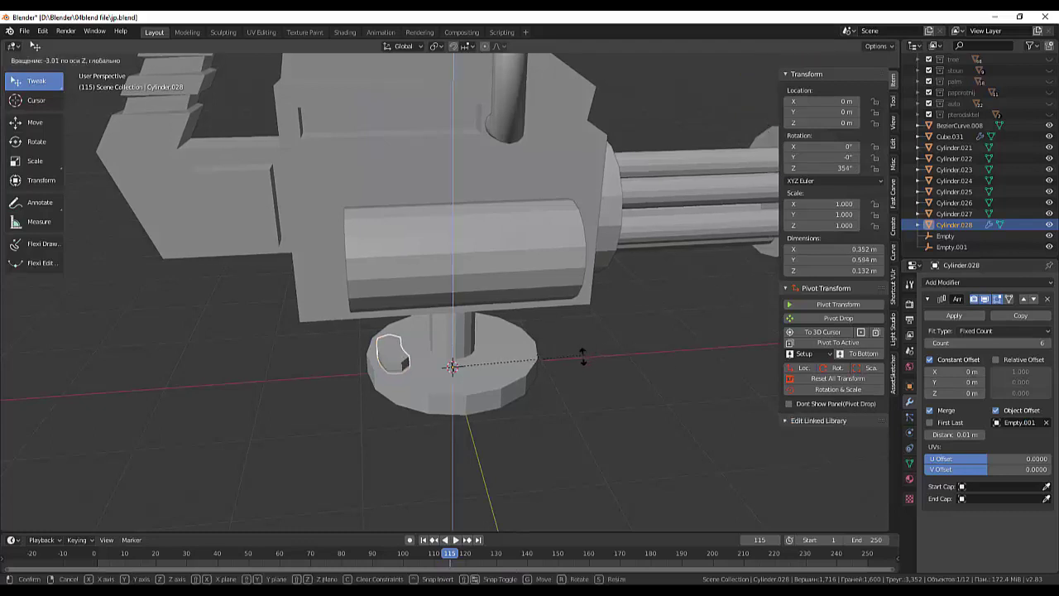
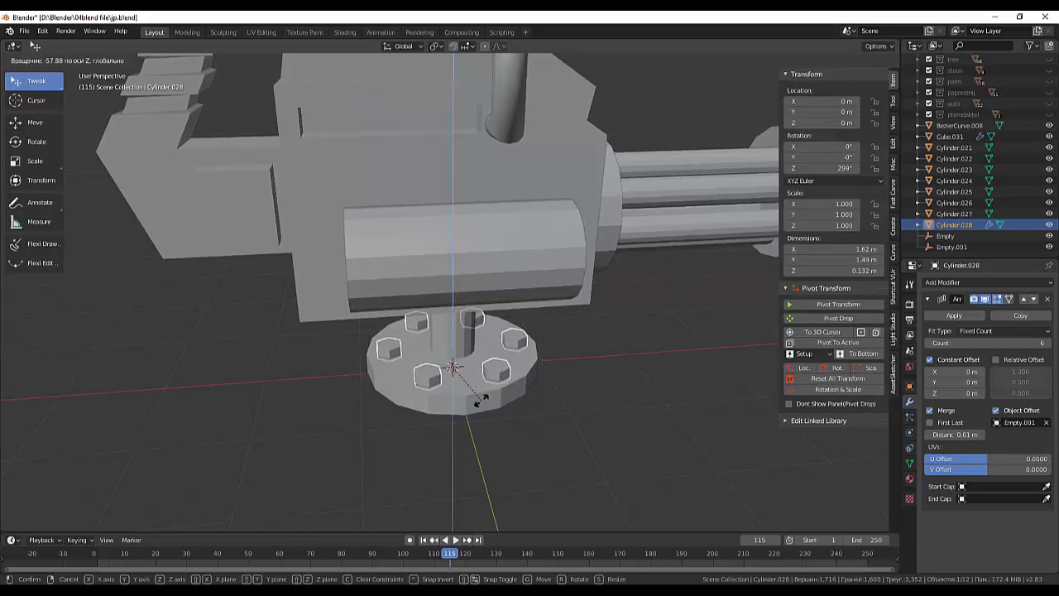
Confirm the bolt ring's roughly 58° Z rotation and apply its Array modifier.
left_click(483, 399)
mouse_move(587, 403)
middle_mouse_down()
mouse_move(552, 371)
mouse_move(574, 371)
mouse_move(546, 387)
middle_mouse_up()
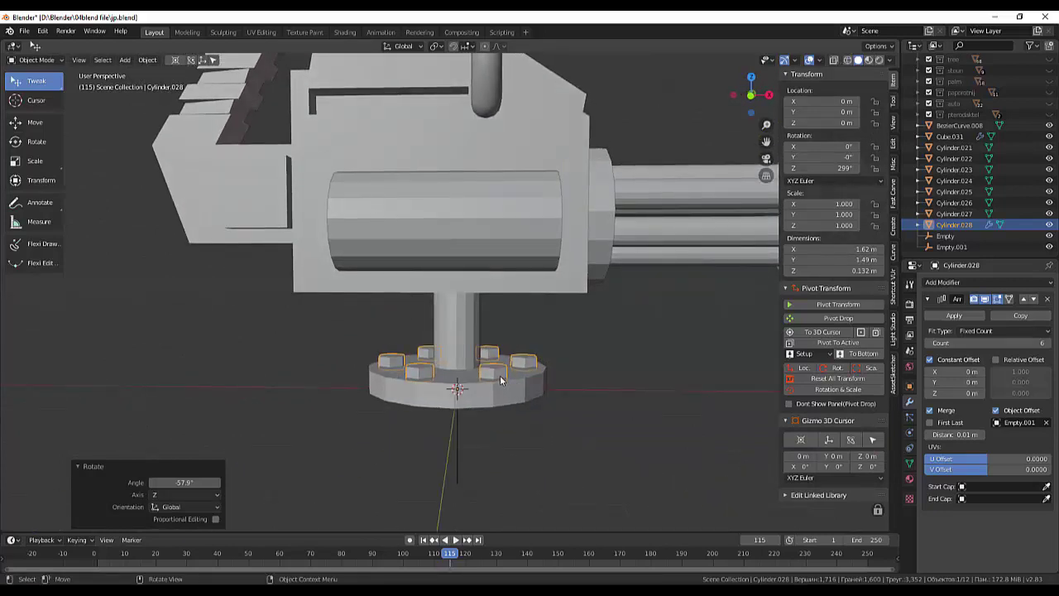
key("g")
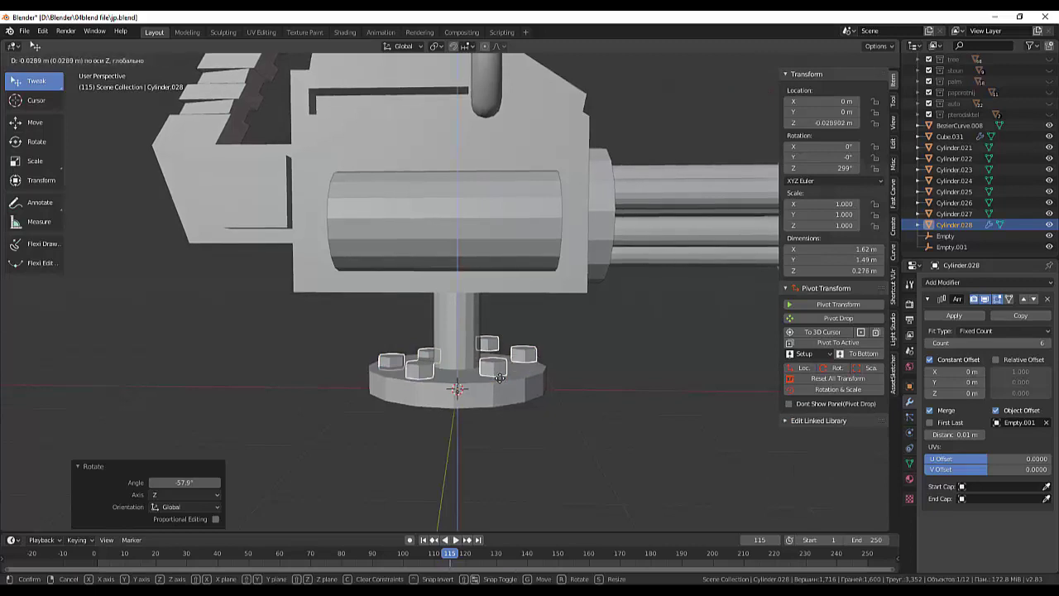
key("z")
right_click(500, 377)
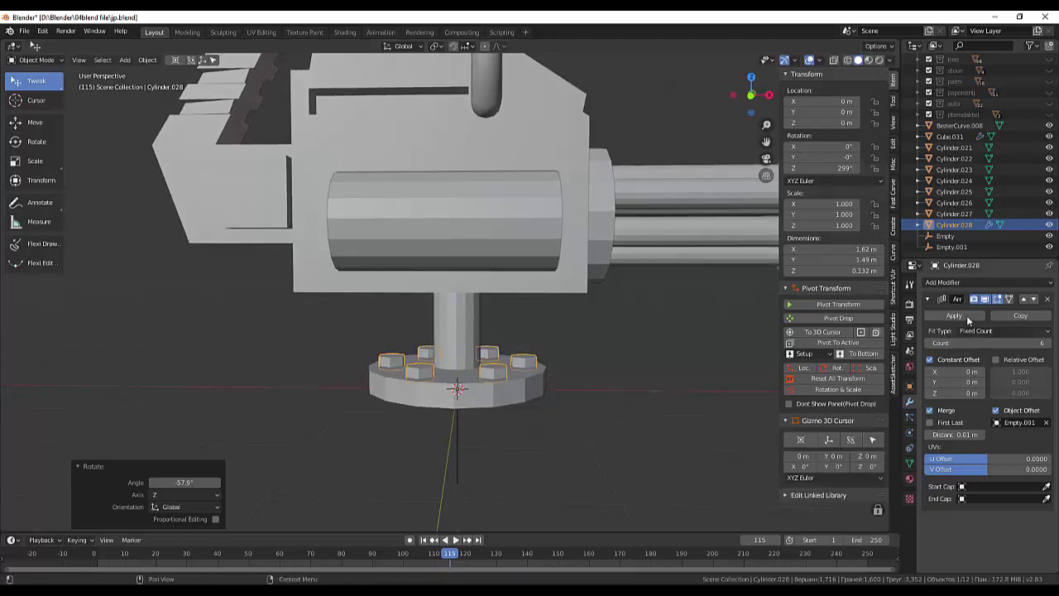
left_click(967, 315)
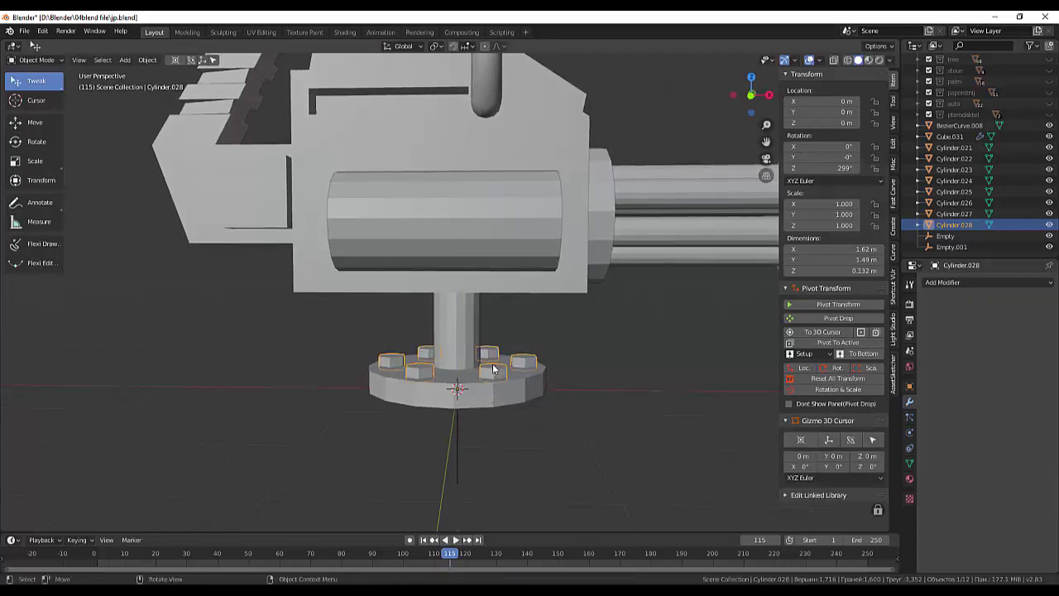
Lower the six bolts along Z onto the base flange, to Z -0.034758 m.
key("g")
key("z")
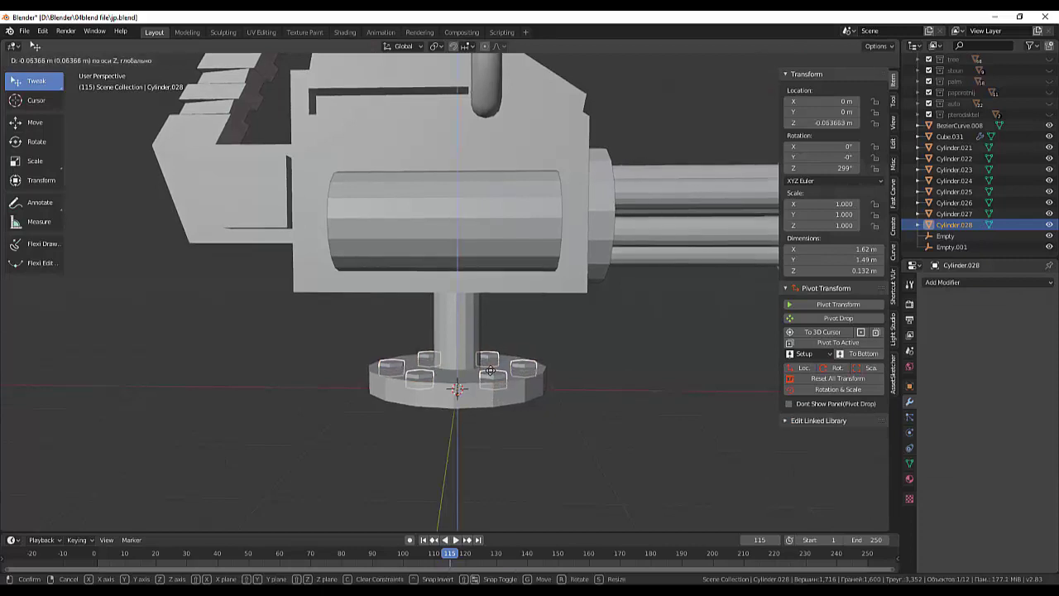
left_click(491, 371)
left_click(530, 441)
Add a new collection in the Outliner and name it gun.
scroll(566, 420, "down", 3)
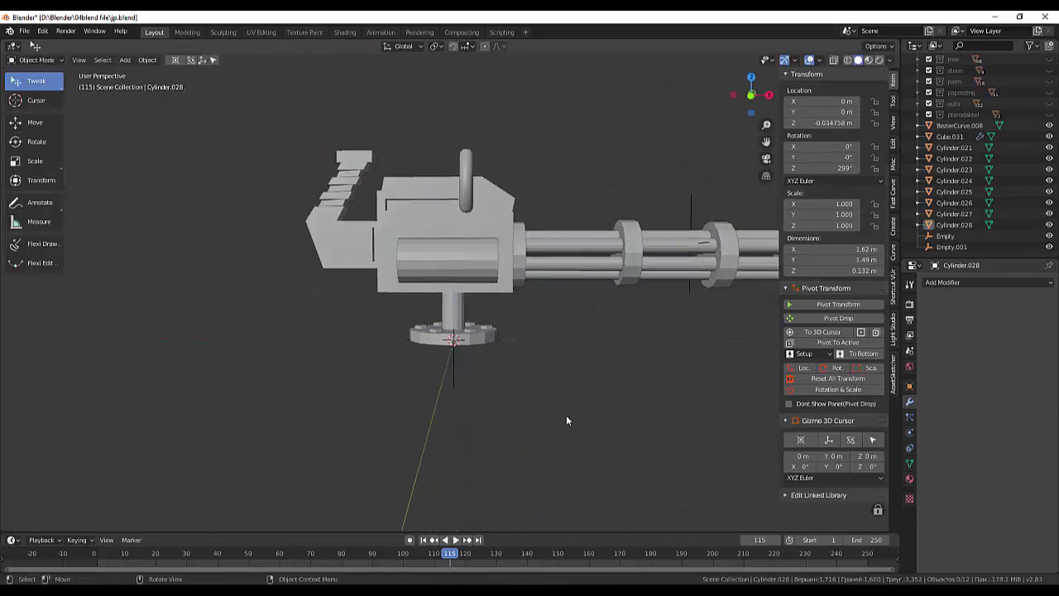
scroll(594, 389, "down", 4)
mouse_move(603, 380)
middle_mouse_down()
mouse_move(579, 417)
mouse_move(619, 436)
mouse_move(667, 355)
mouse_move(571, 359)
mouse_move(610, 390)
mouse_move(610, 416)
mouse_move(601, 405)
middle_mouse_up()
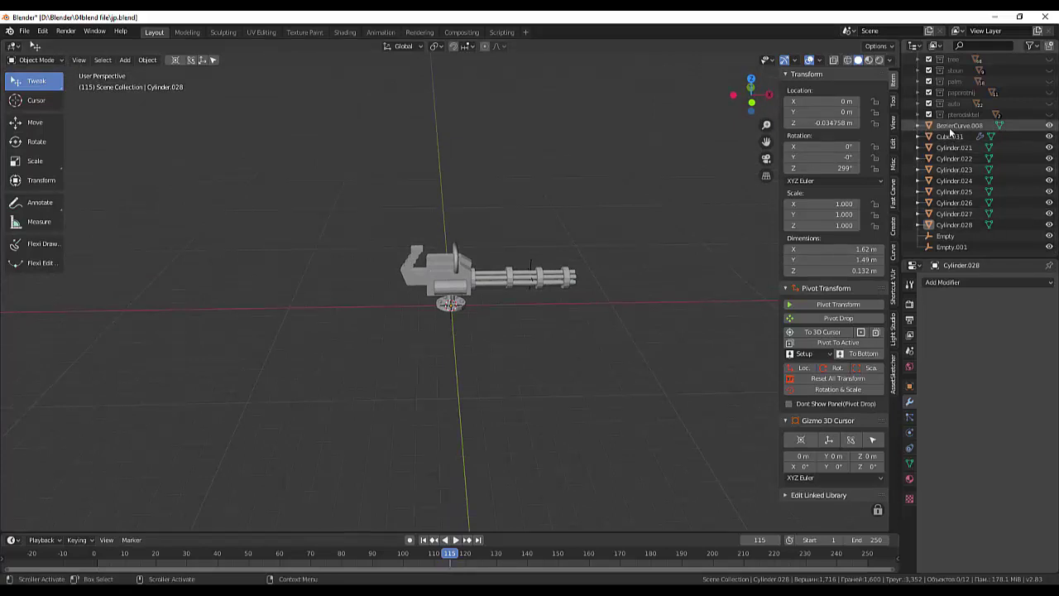
left_click(1048, 51)
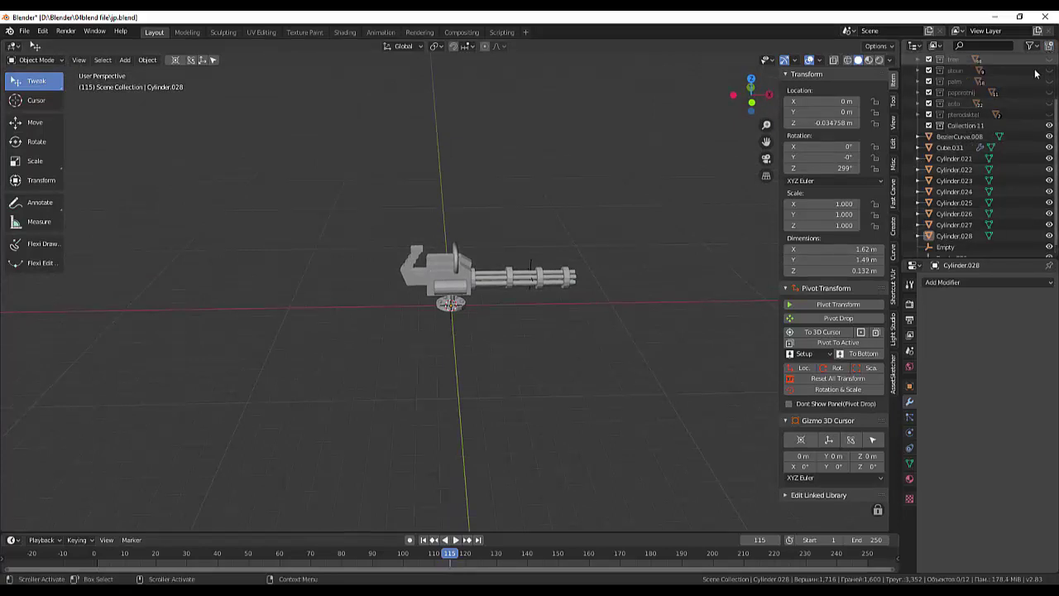
left_click(959, 128)
double_click(958, 128)
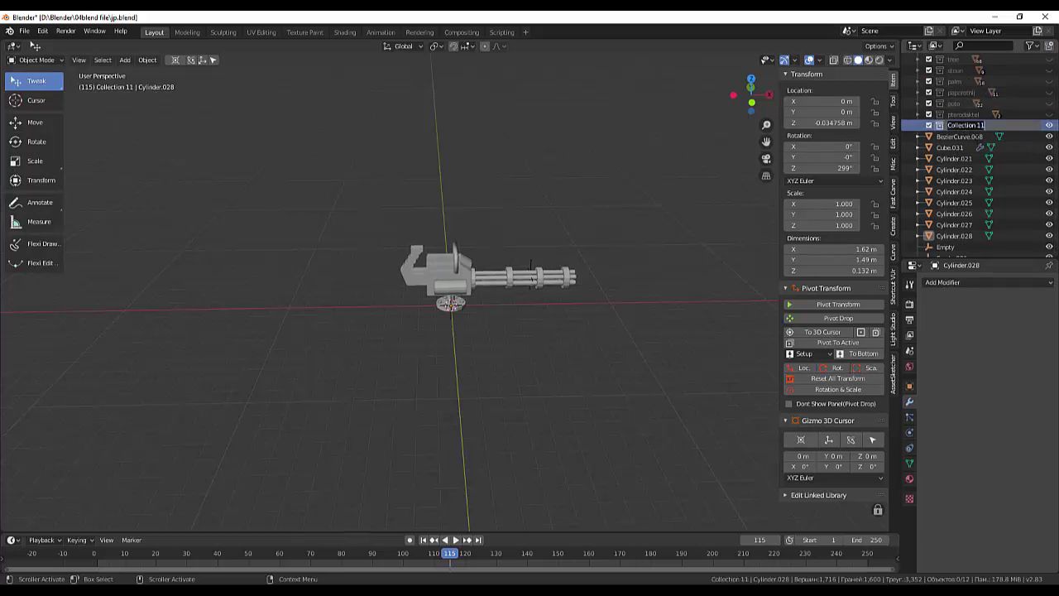
type("gun")
key("Return")
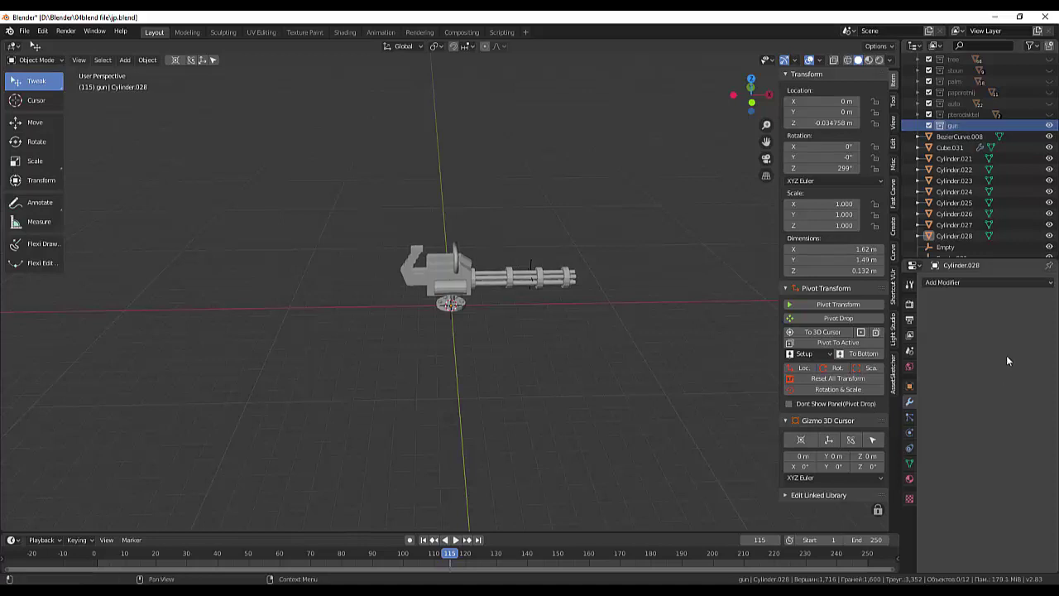
Move all gun parts, BezierCurve.008 through Empty.001, into the gun collection.
left_click(957, 137)
scroll(957, 234, "down", 1)
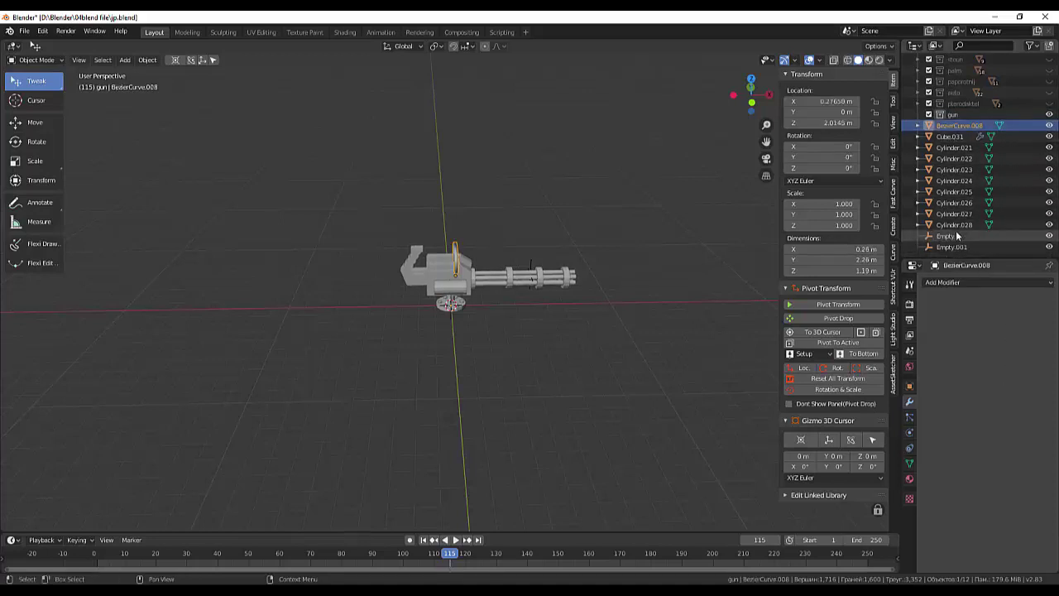
left_click(953, 247, "shift")
left_click_drag(954, 136, 941, 112)
Apply Cube.031's 0.04 m Bevel modifier on the gun body.
left_click(990, 136)
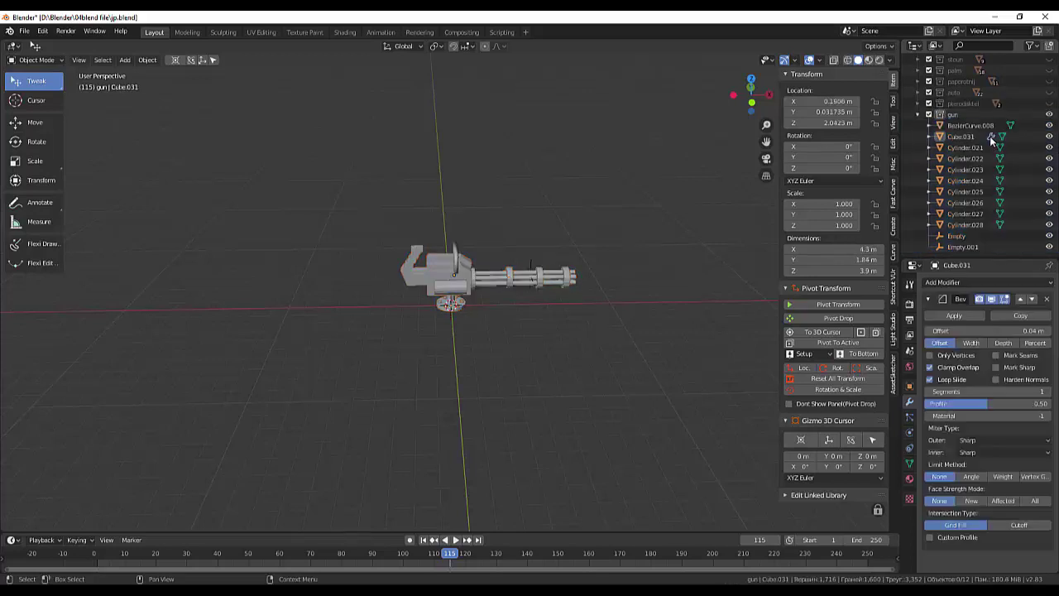
left_click(950, 317)
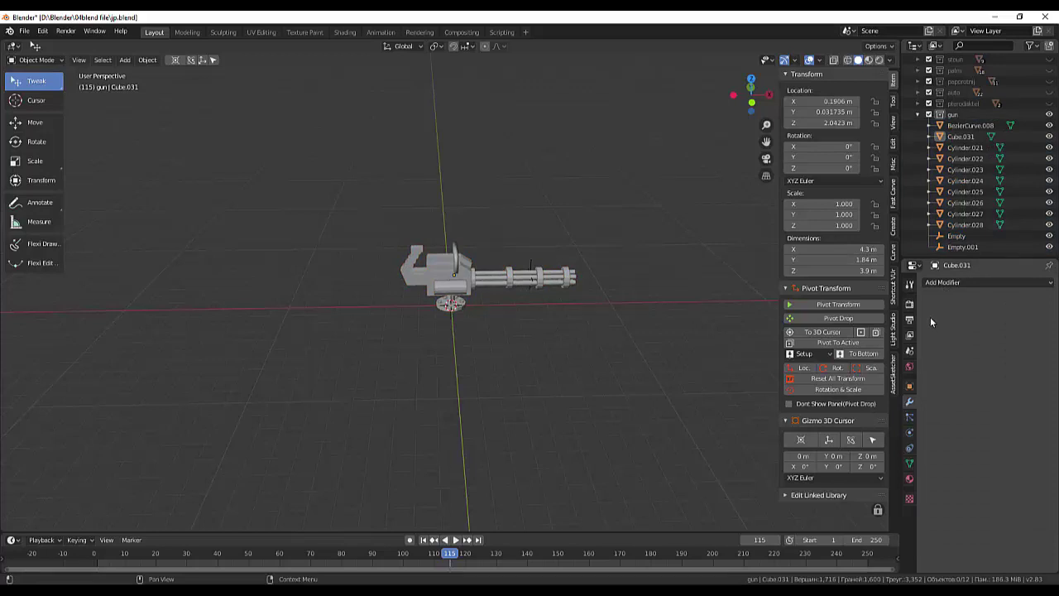
left_click(918, 113)
left_click(892, 100)
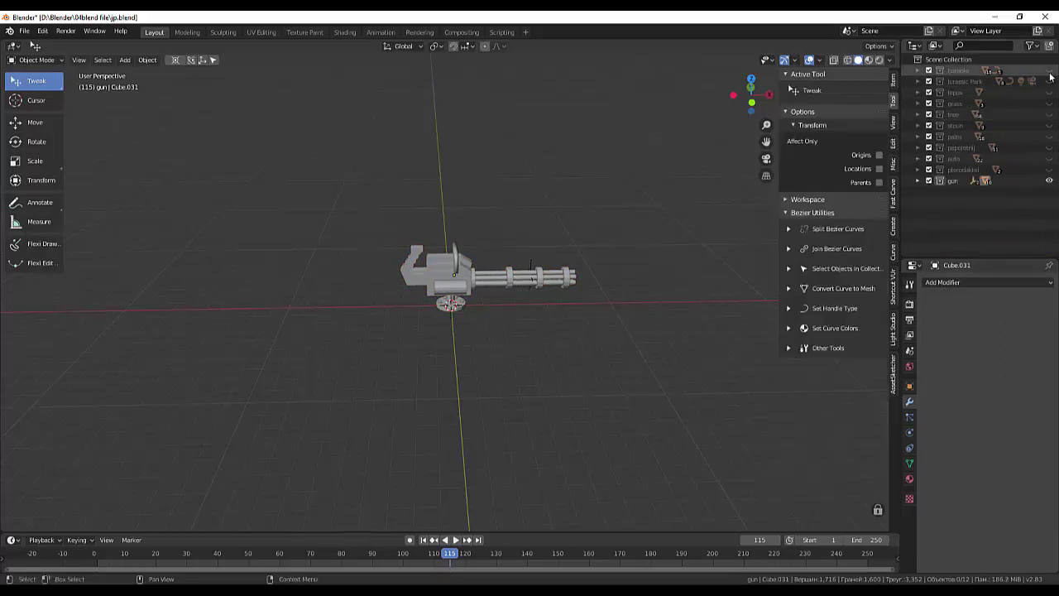
left_click_drag(1049, 70, 1049, 159)
left_click(1049, 170)
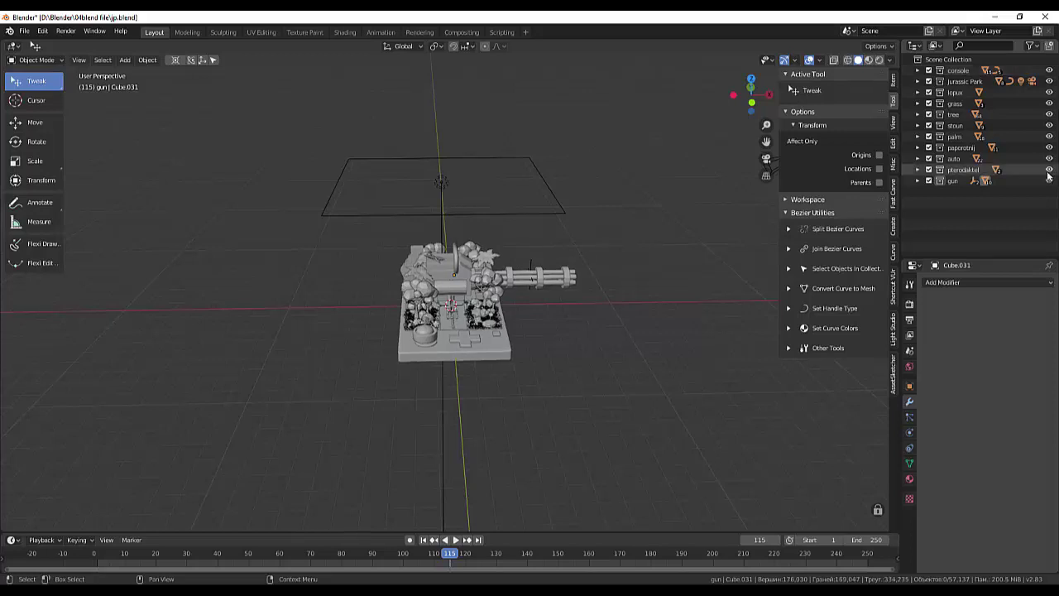
middle_click_drag(645, 263, 575, 236)
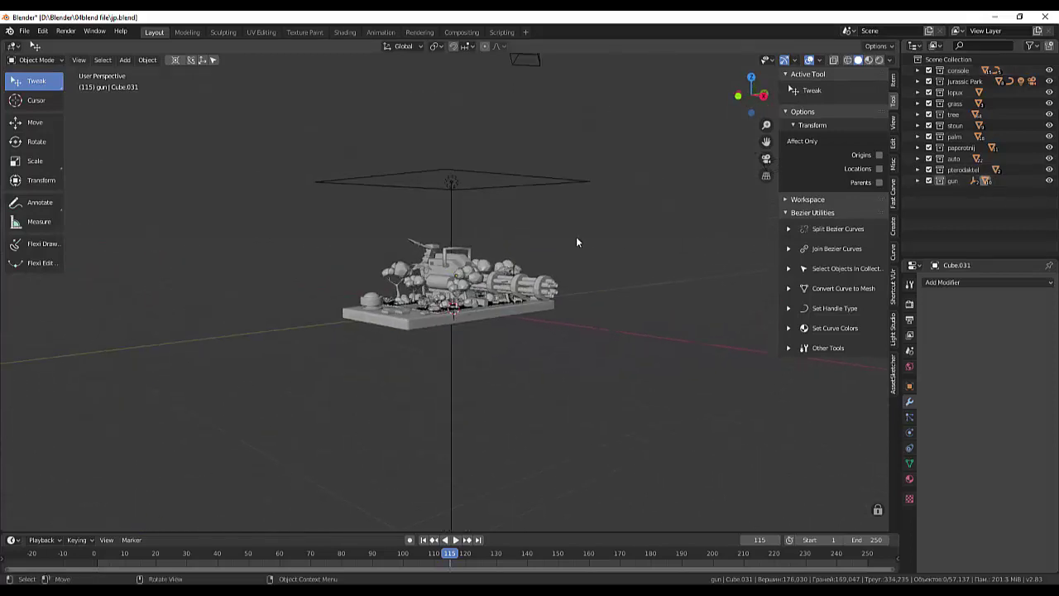
middle_click_drag(621, 269, 627, 278)
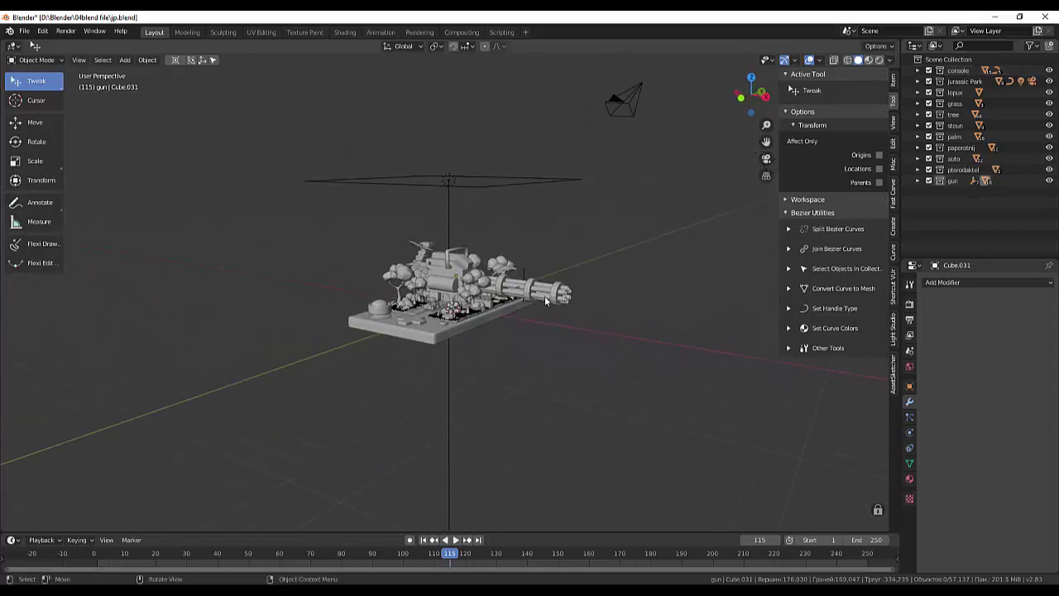
left_click(951, 180)
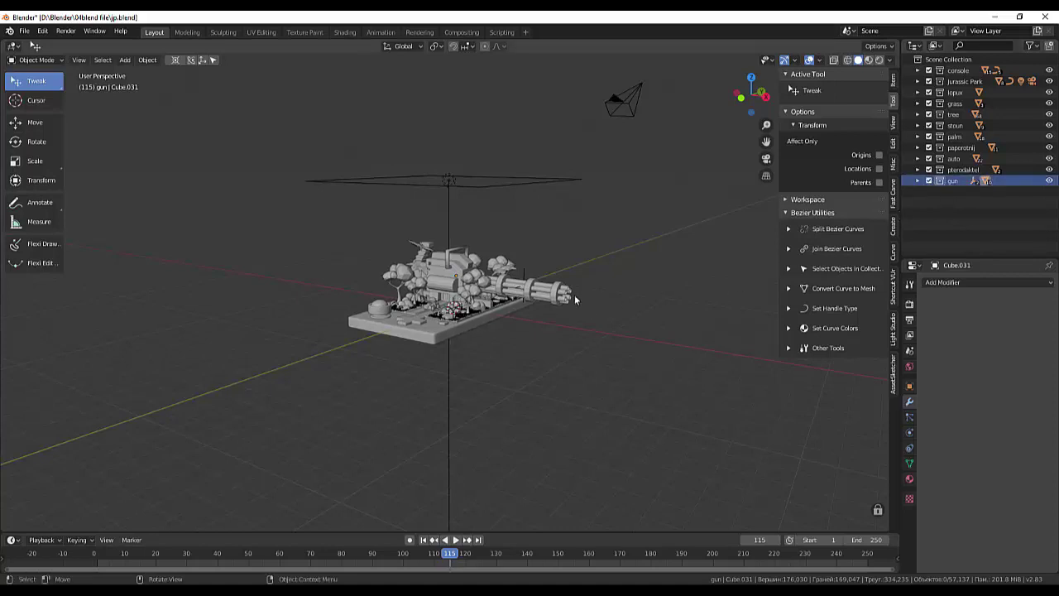
left_click(546, 291)
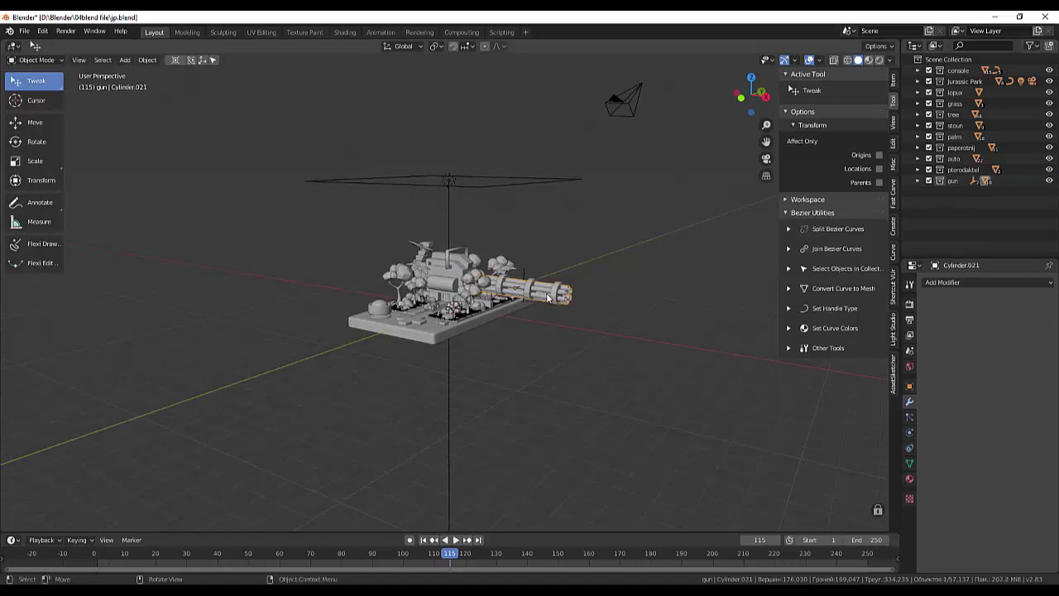
left_click(555, 295, "shift")
left_click(929, 181)
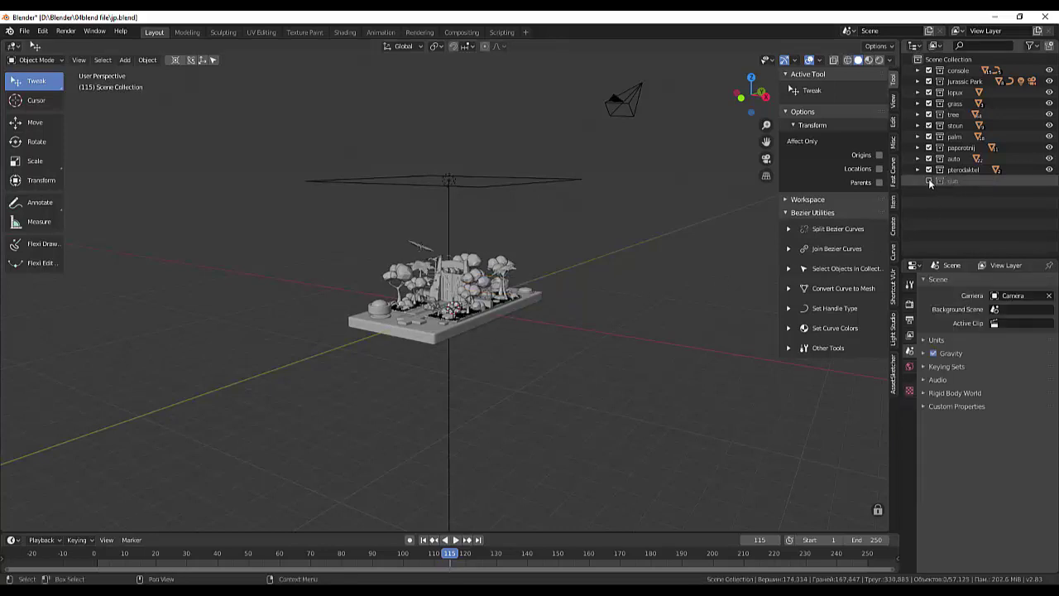
left_click(929, 181)
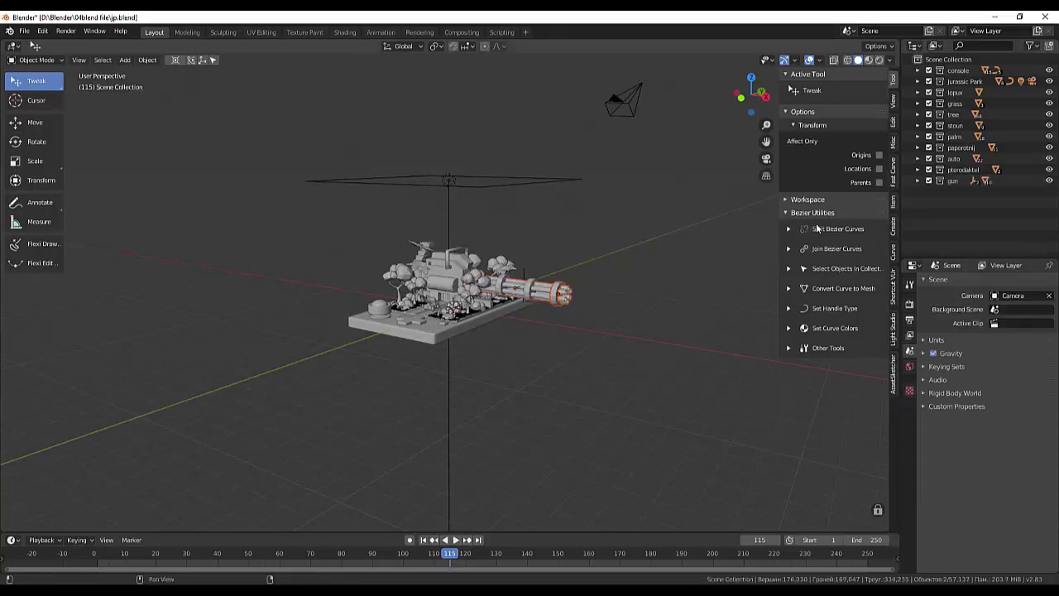
left_click(929, 181)
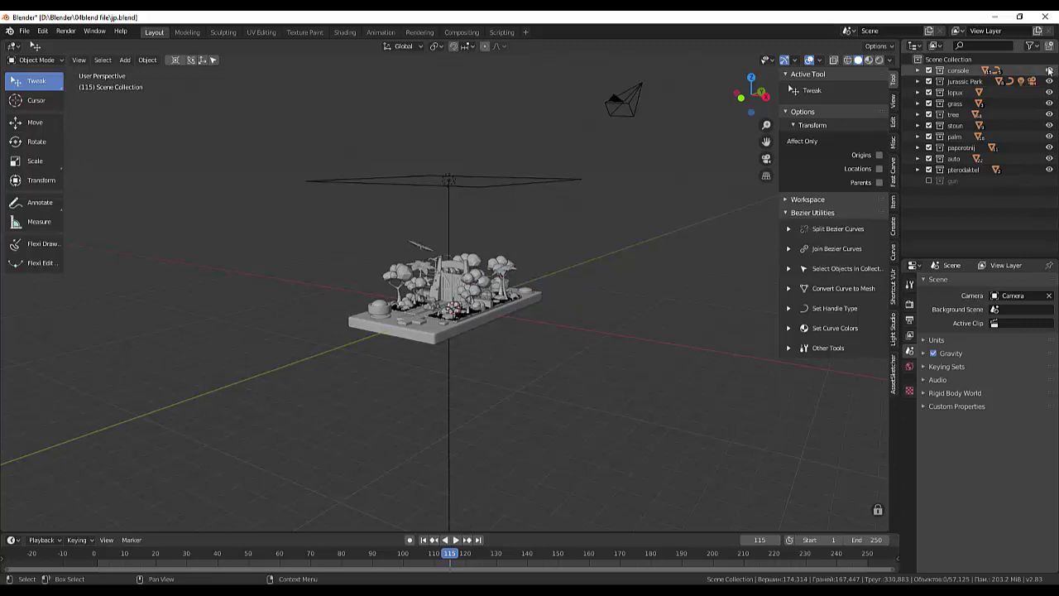
left_click_drag(1048, 70, 1048, 170)
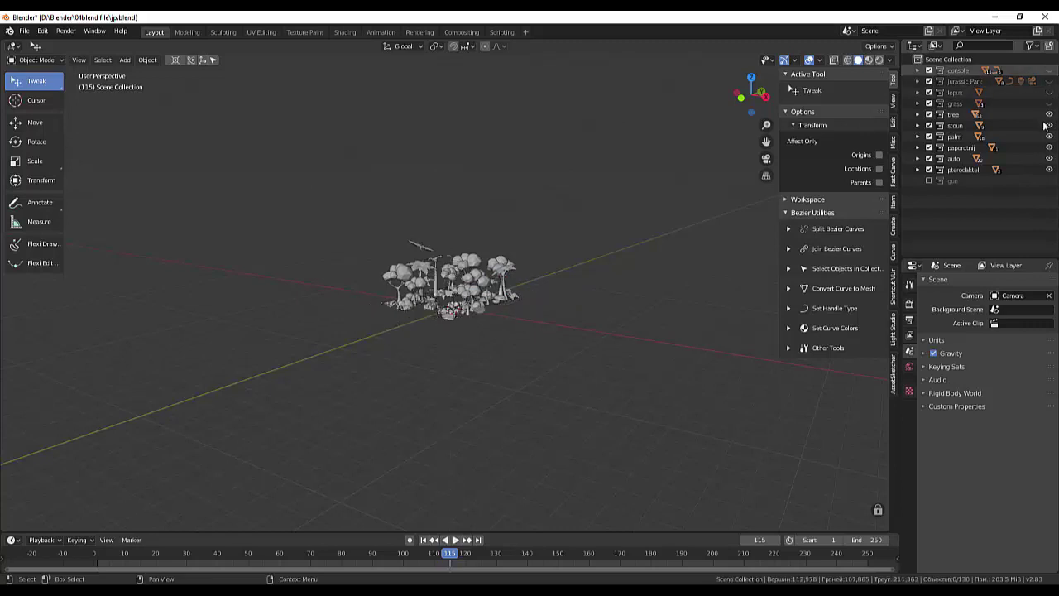
left_click(929, 181)
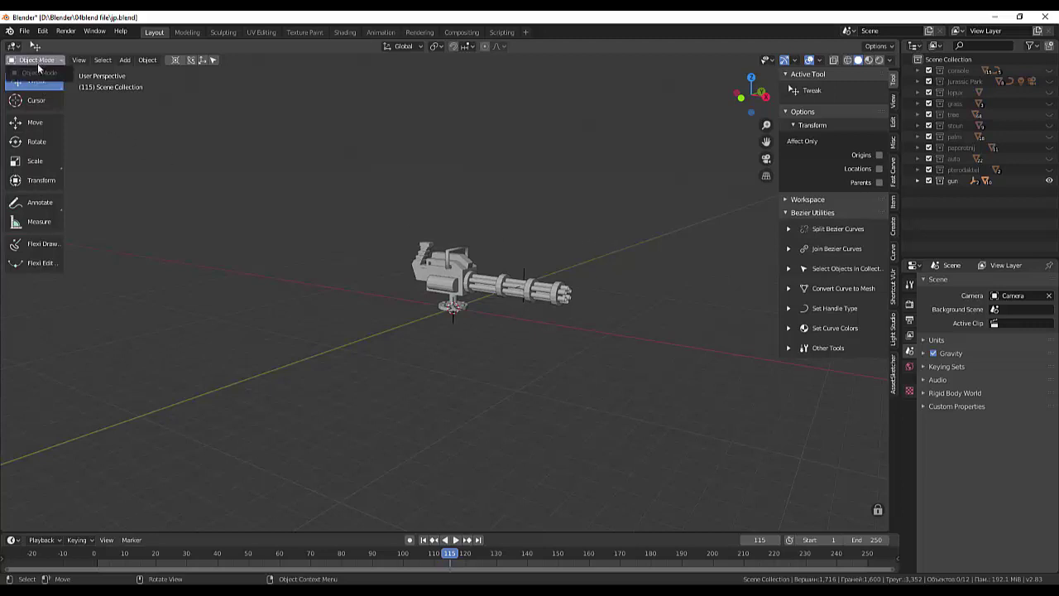
Box-select all twelve gun parts and join them into one object, Cube.031.
left_click(436, 274)
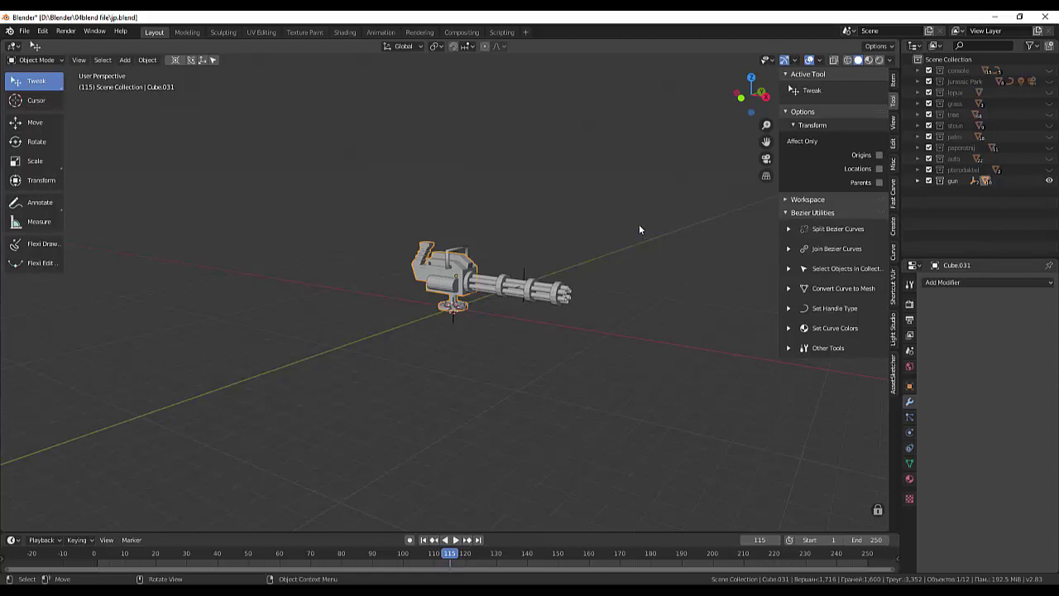
key("b")
left_click_drag(639, 224, 329, 363)
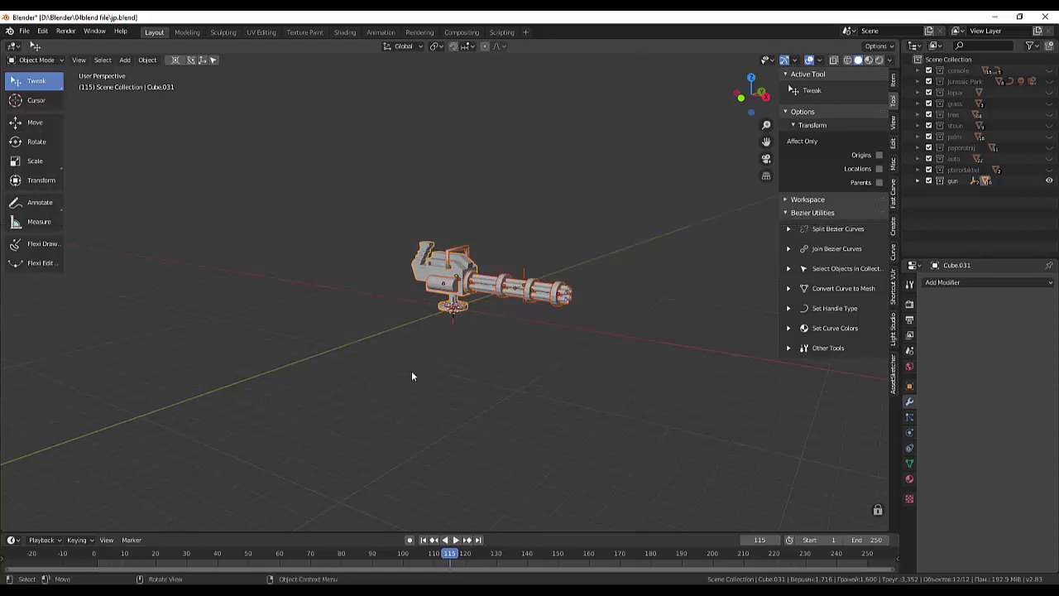
mouse_move(444, 379)
middle_mouse_down()
mouse_move(554, 372)
mouse_move(574, 349)
mouse_move(586, 353)
mouse_move(509, 403)
mouse_move(509, 390)
mouse_move(488, 383)
middle_mouse_up()
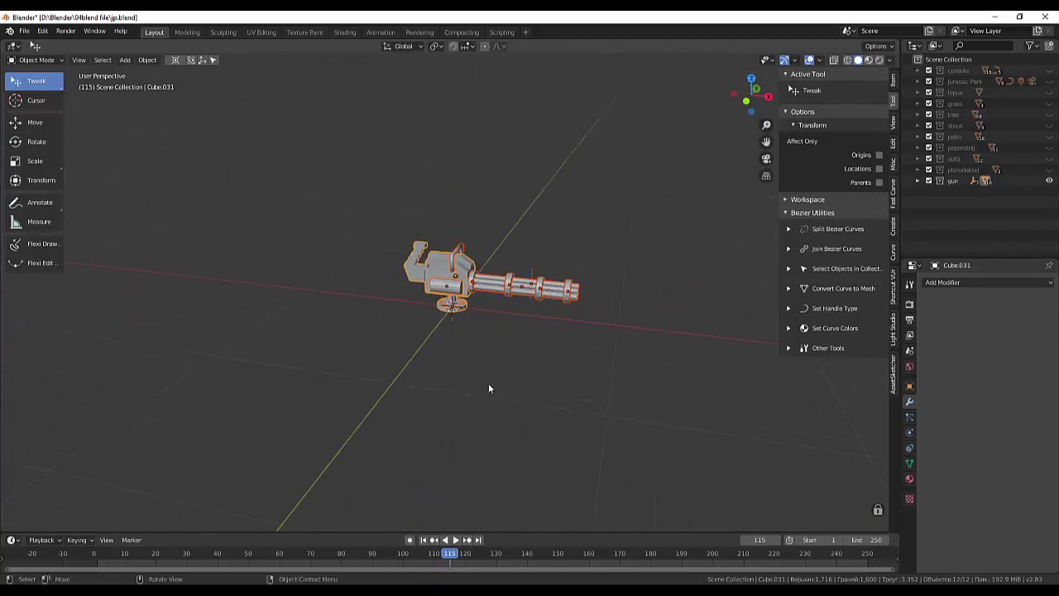
left_click(919, 180)
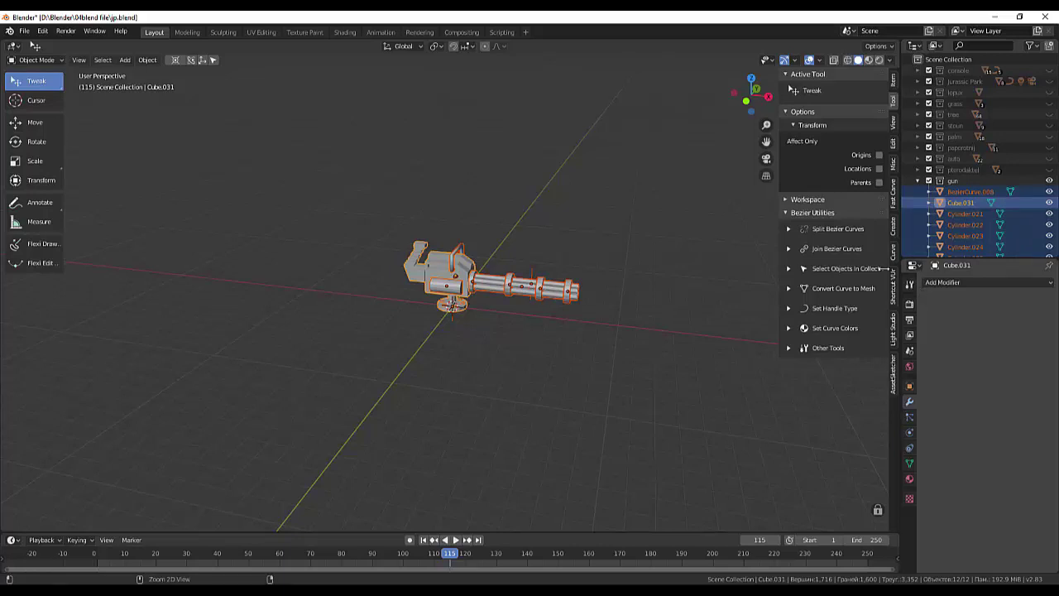
left_click(149, 59)
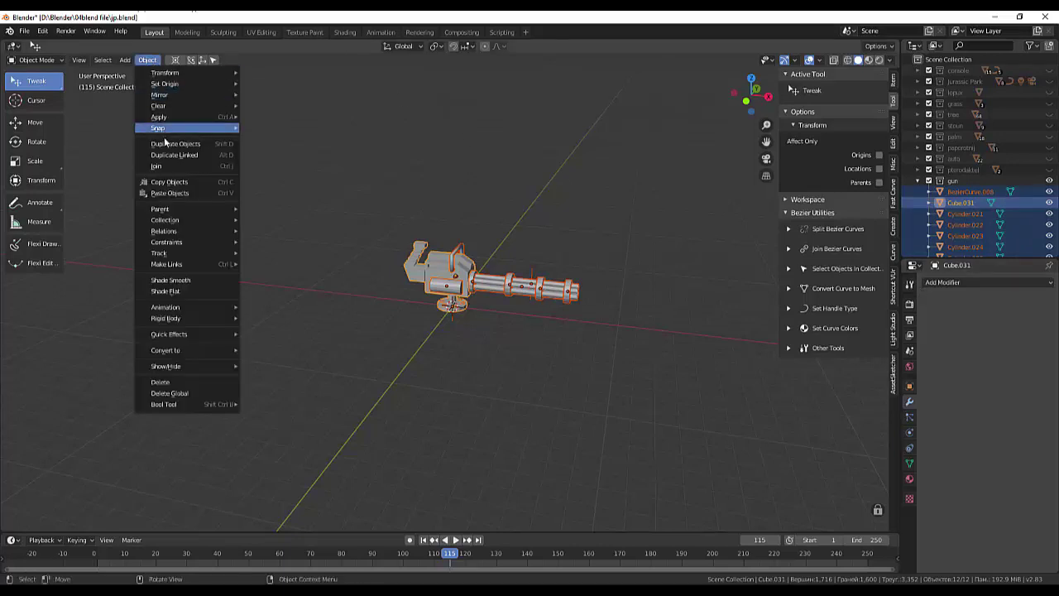
left_click(165, 165)
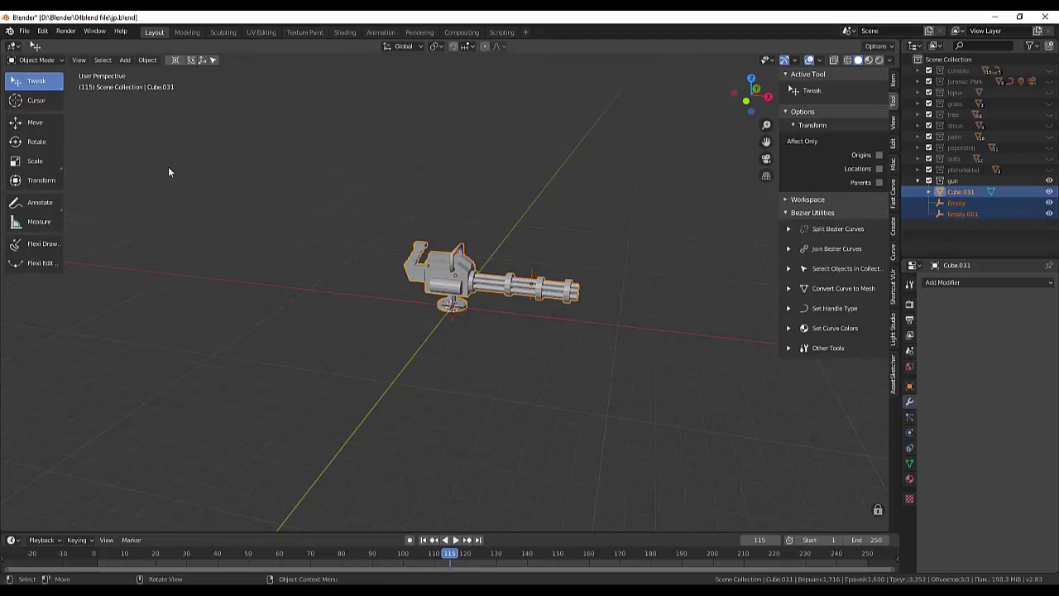
Delete the Empty and Empty.001 objects from the gun collection.
left_click(952, 205)
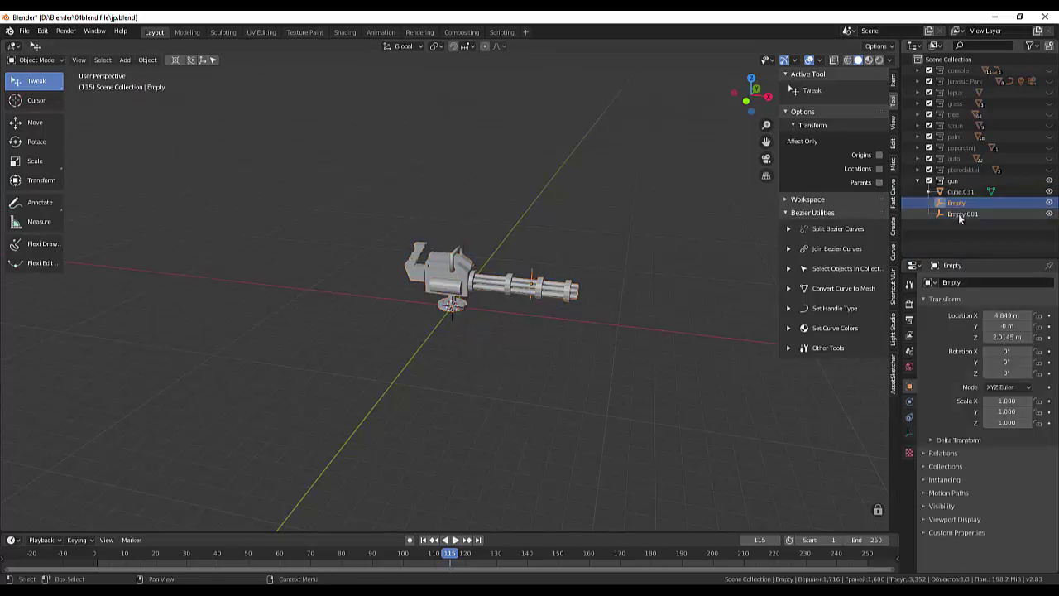
left_click(959, 215, "ctrl")
right_click(960, 214)
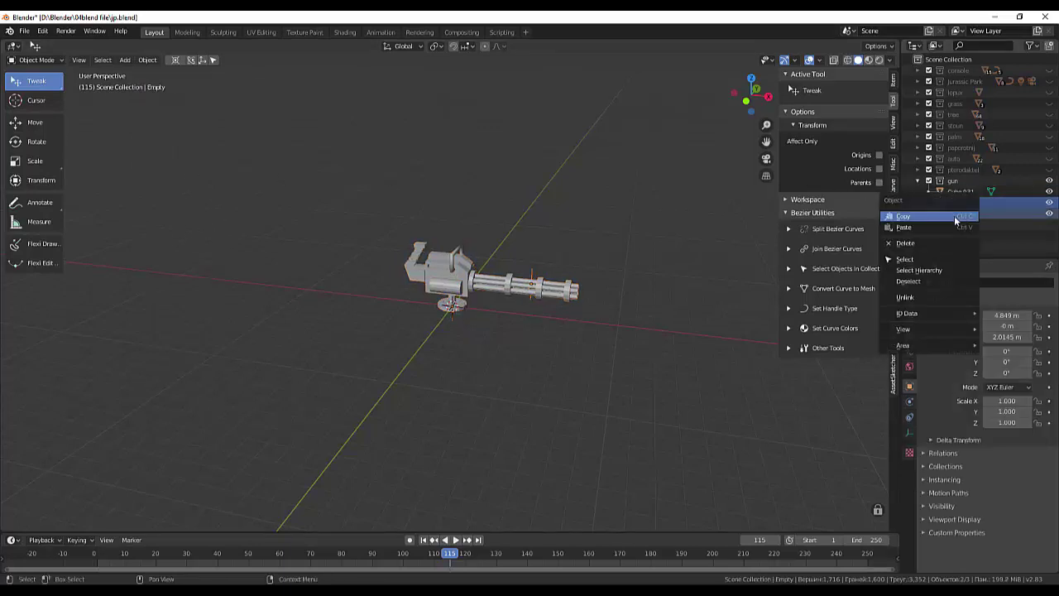
left_click(905, 243)
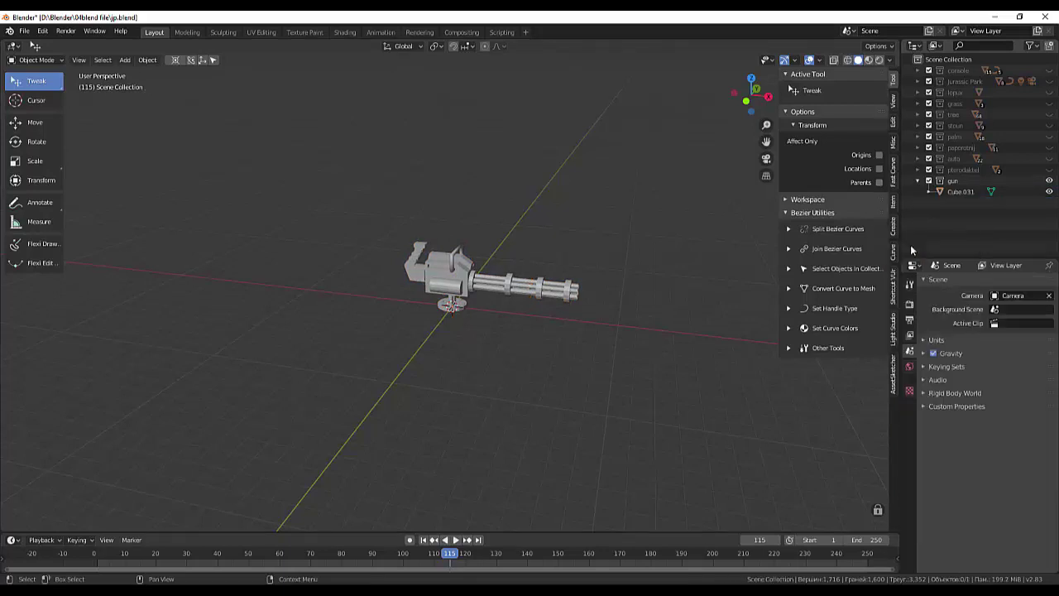
Raise the joined gun 2.37 m along Z.
left_click(554, 293)
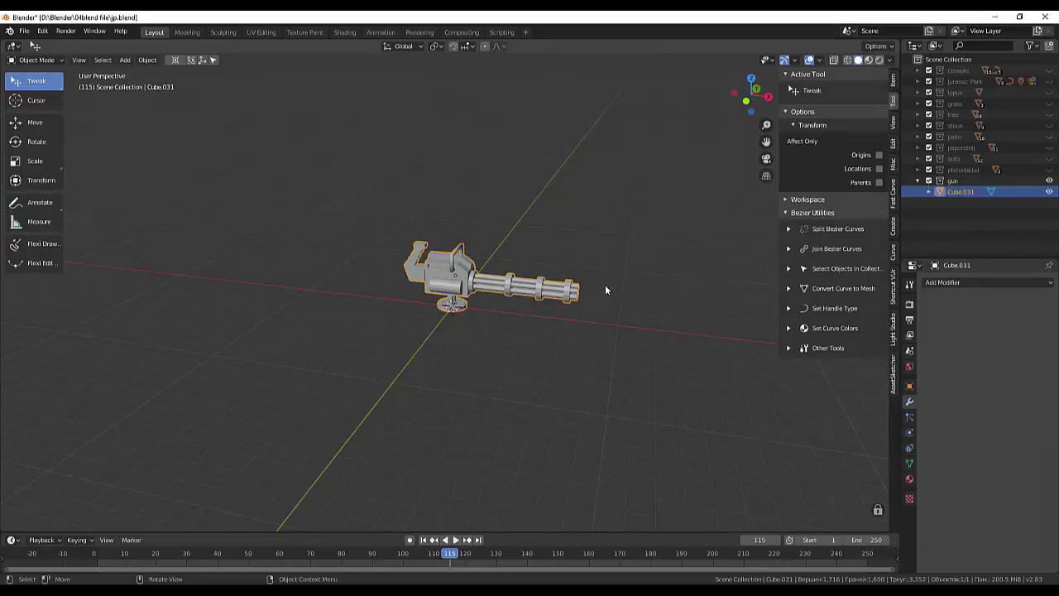
key("g")
key("z")
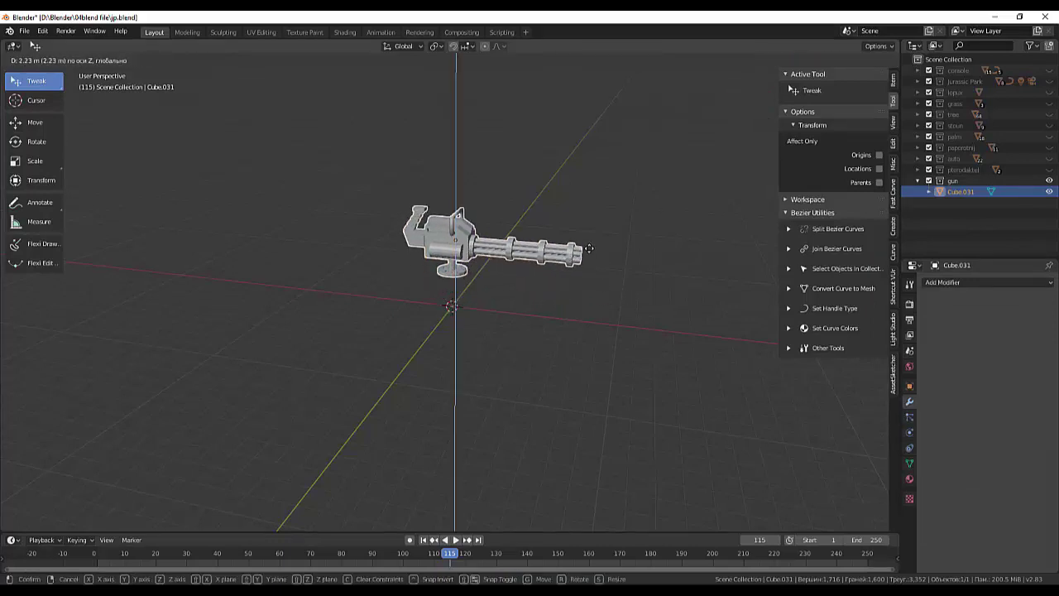
left_click(591, 251)
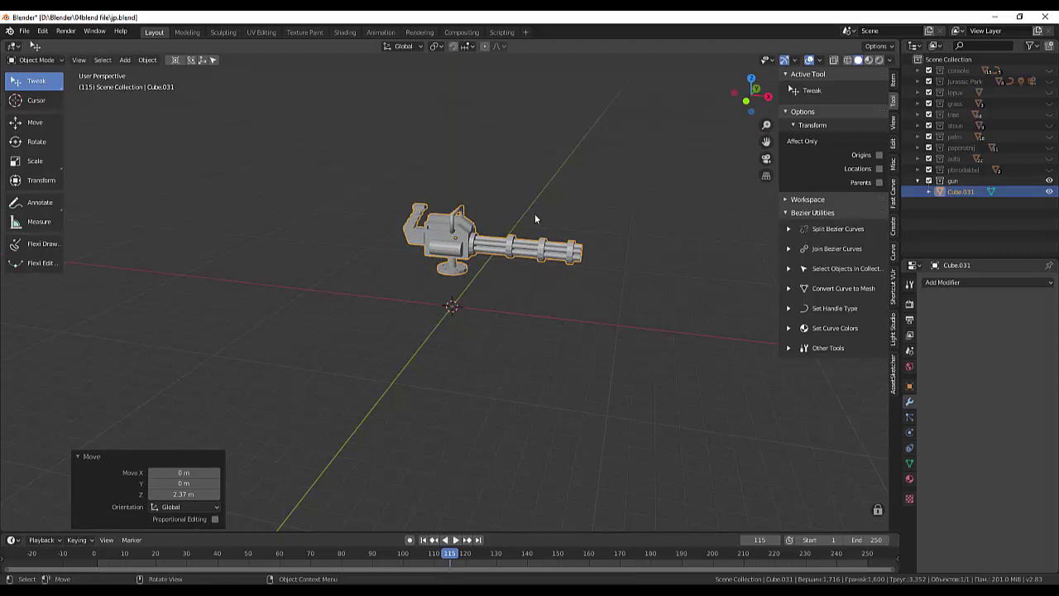
key("r")
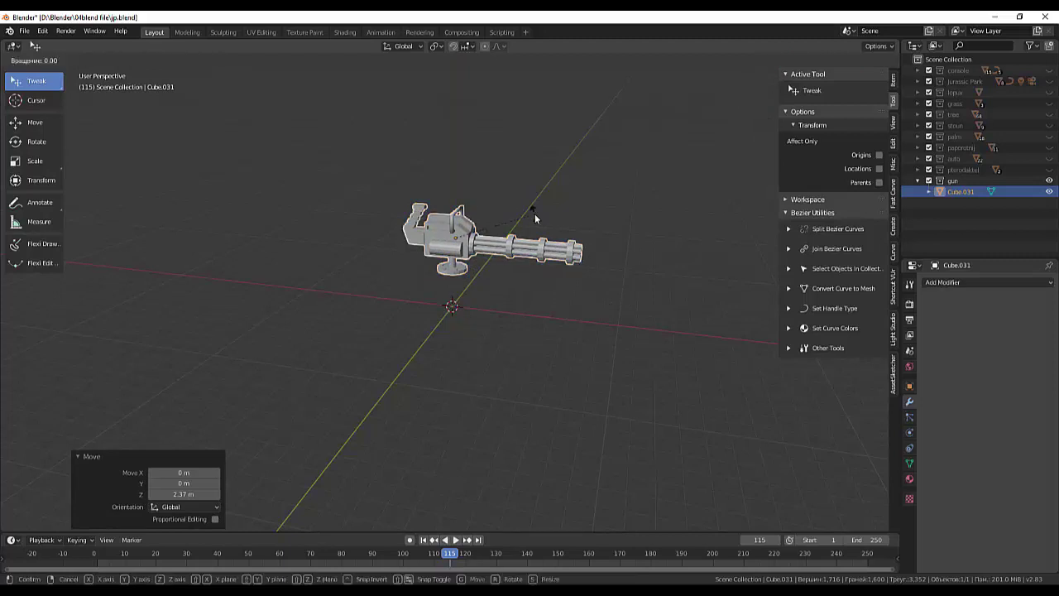
Rotate the gun 90° around Z and scale it down to 0.253.
type("z")
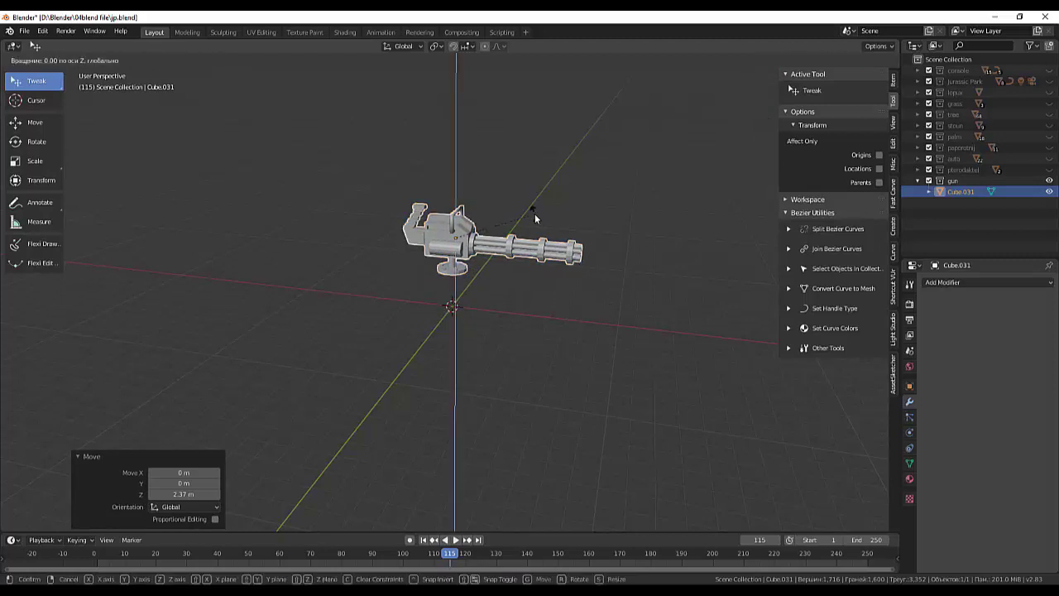
type("90")
key("Return")
middle_click_drag(539, 214, 483, 216)
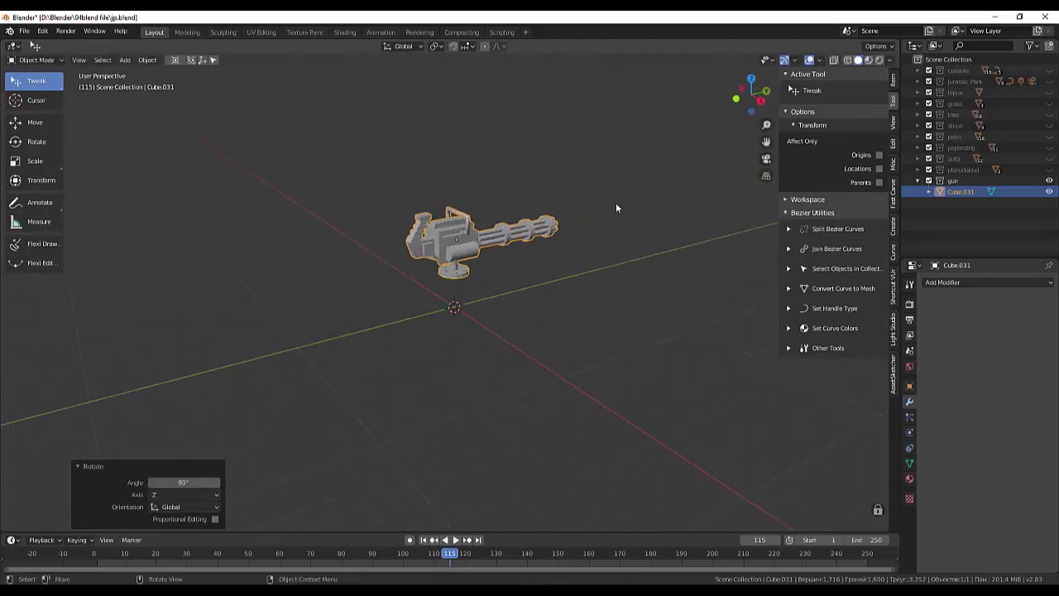
key("s")
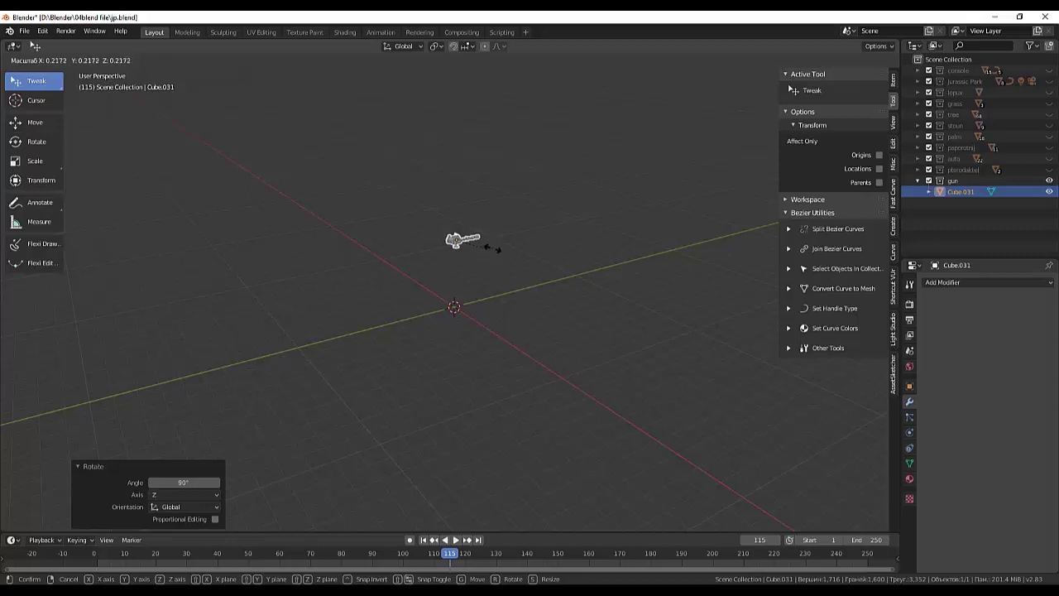
left_click(497, 246)
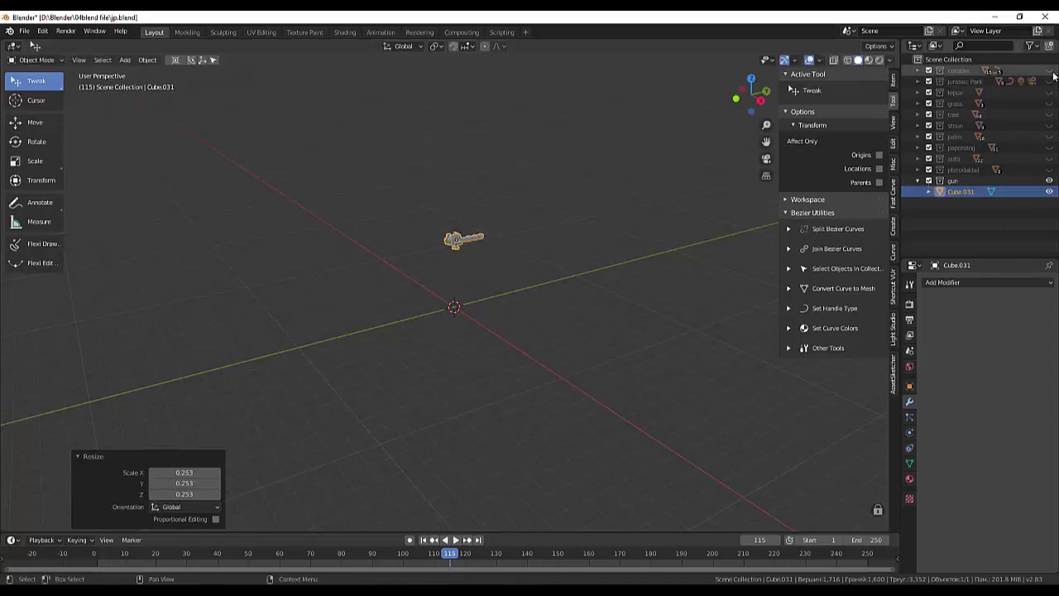
Unhide the diorama collections and shift the gun 2.84 m along Y toward the jungle.
left_click_drag(1049, 71, 1049, 114)
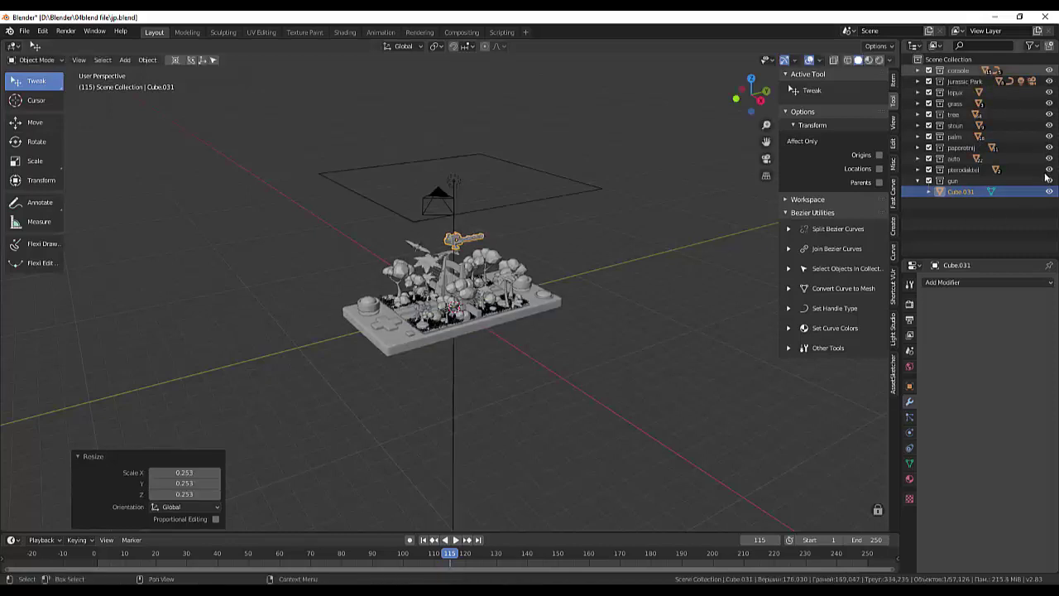
scroll(517, 157, "up", 2)
scroll(517, 157, "up", 2)
scroll(517, 157, "up", 3)
scroll(517, 158, "up", 1)
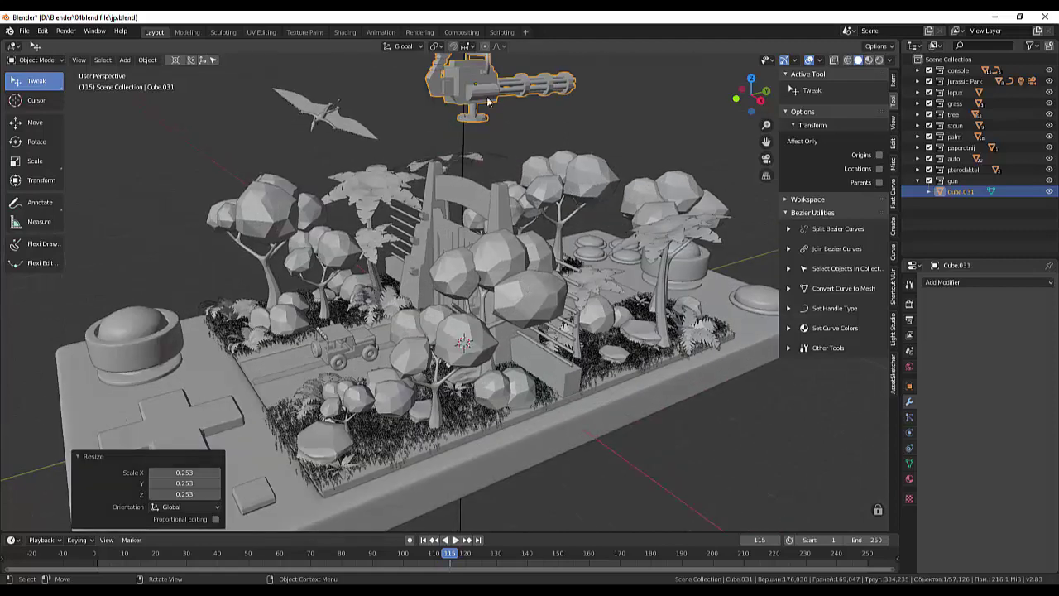
left_click_drag(486, 97, 328, 213)
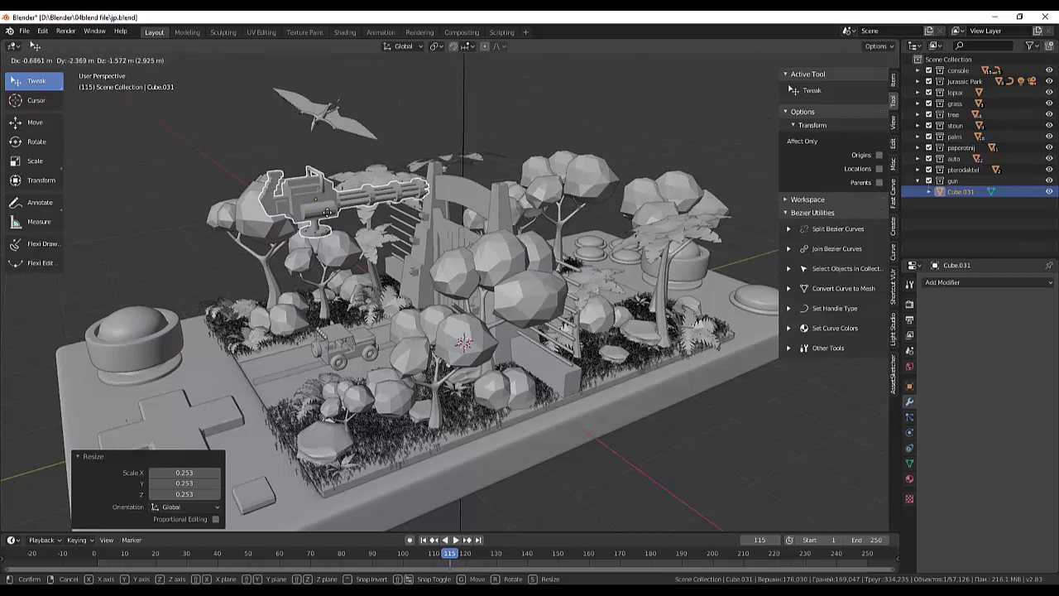
key("y")
left_click(323, 217)
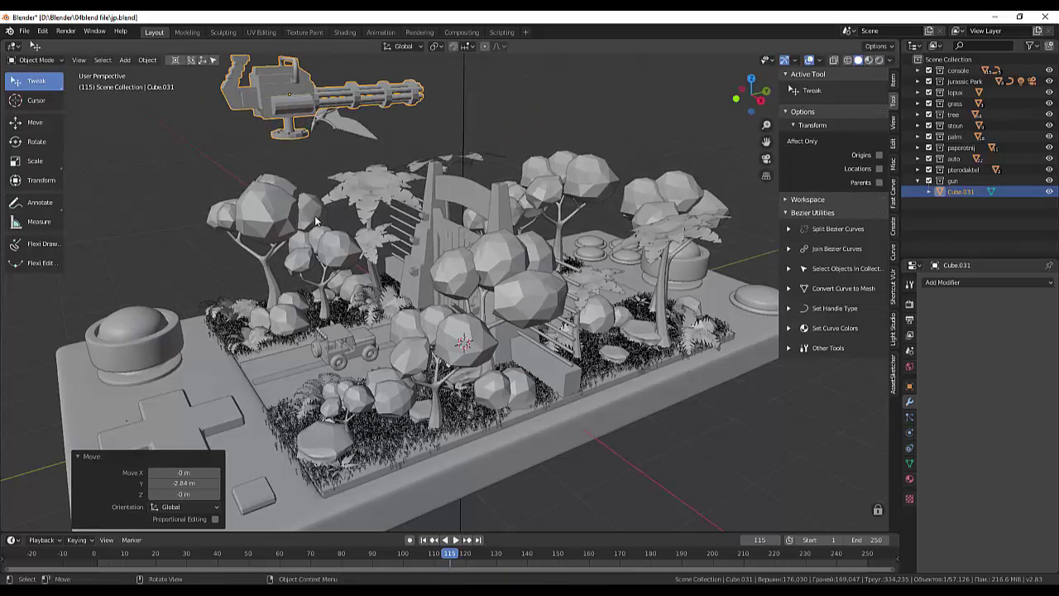
Lower the gun 3.62 m toward the jeep and shrink it to 0.319 scale.
key("g")
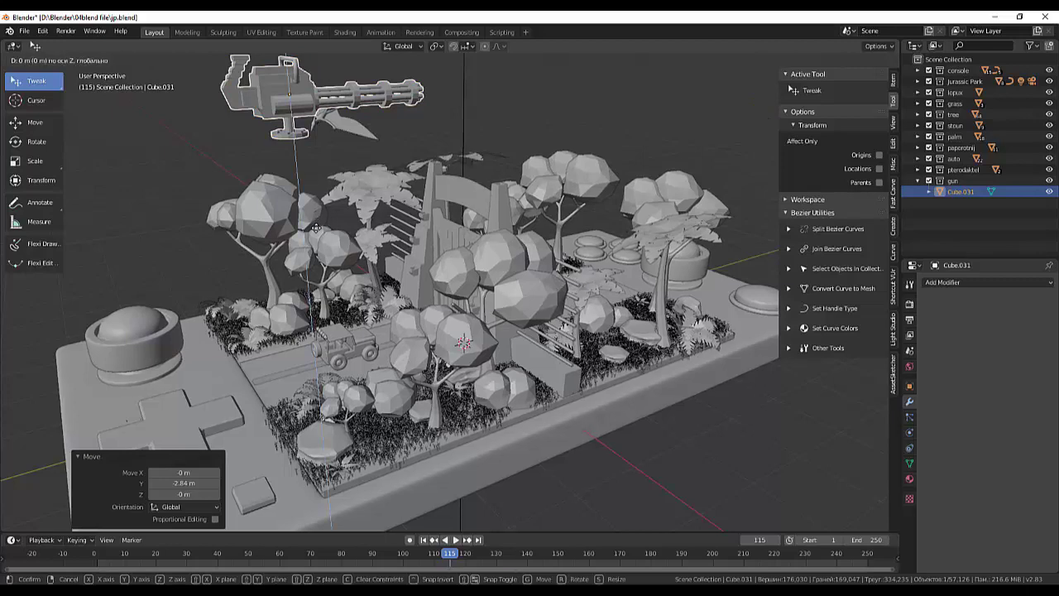
key("z")
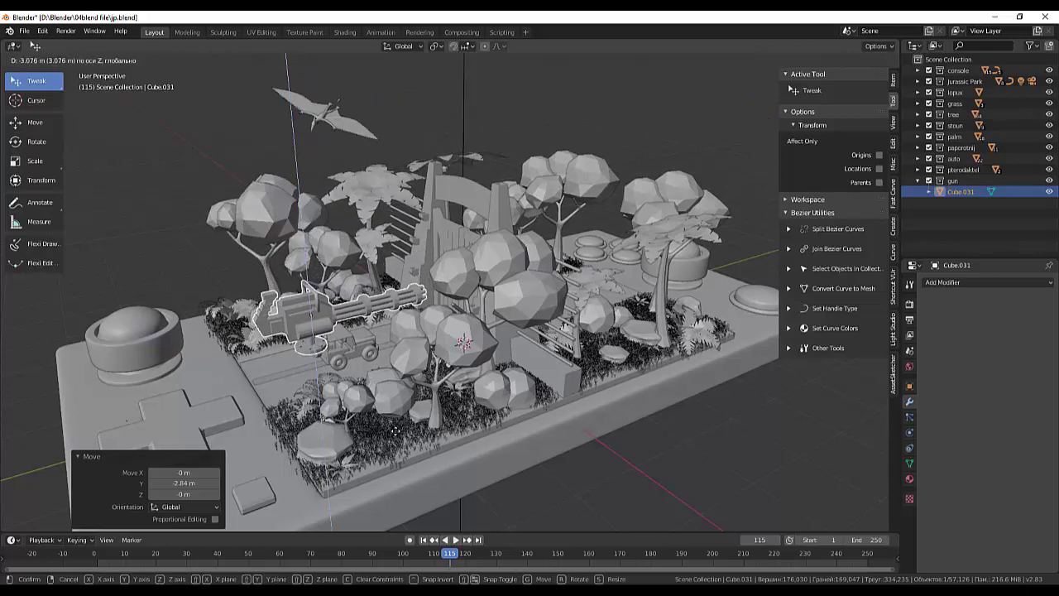
left_click(441, 410)
middle_click_drag(441, 411, 479, 381)
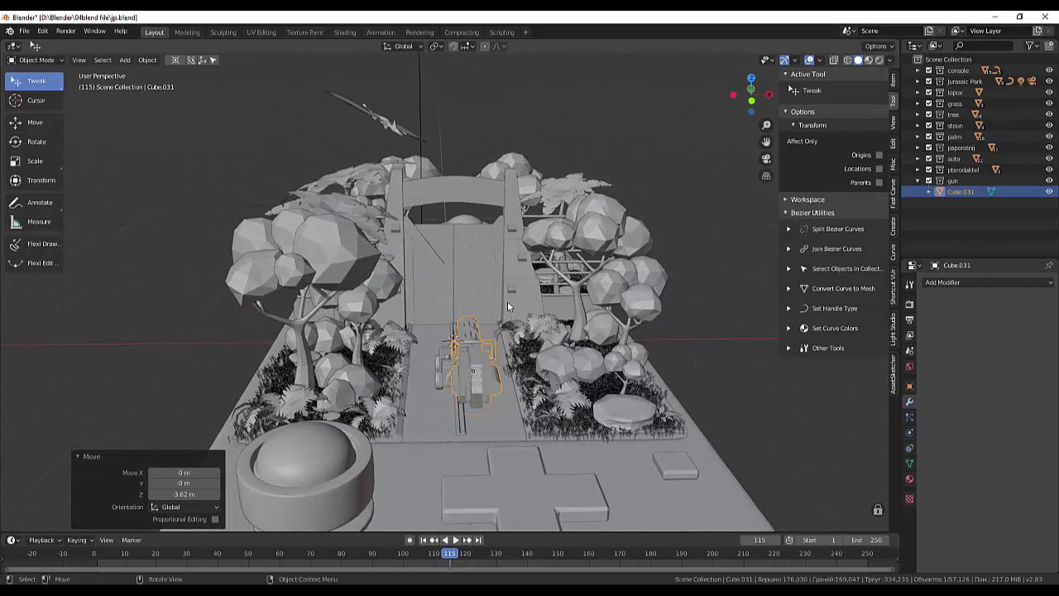
key("s")
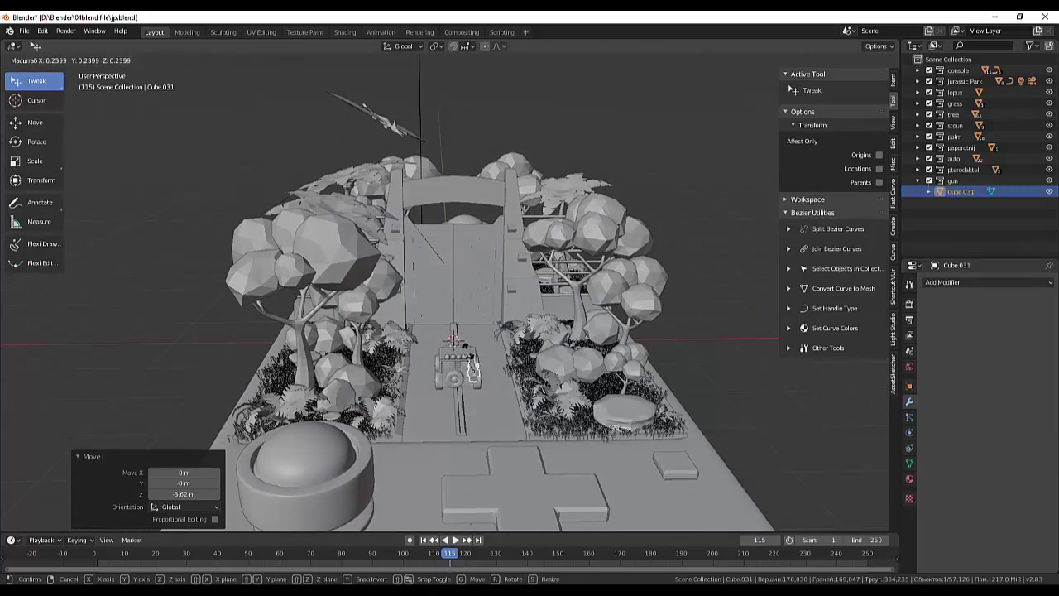
left_click(483, 342)
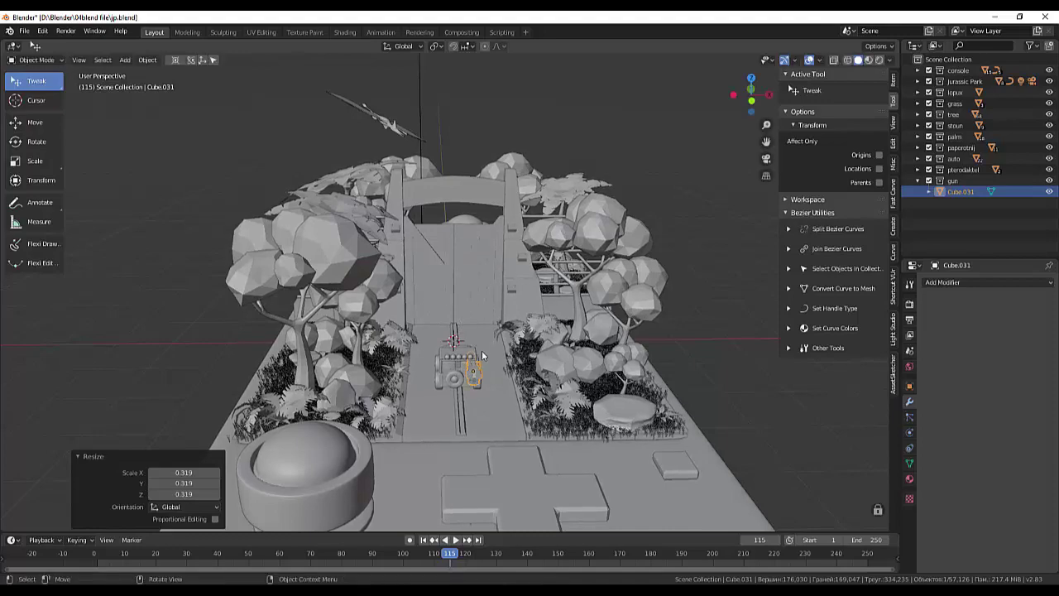
middle_click_drag(482, 342, 366, 343)
scroll(366, 343, "up", 1)
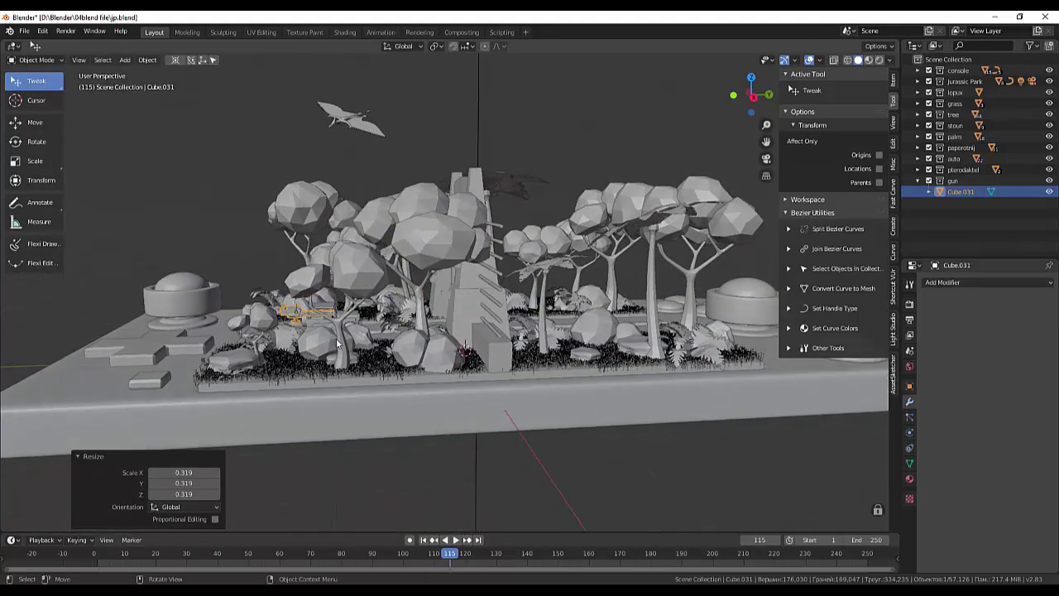
scroll(328, 337, "up", 1)
scroll(329, 337, "up", 2)
scroll(335, 339, "up", 1)
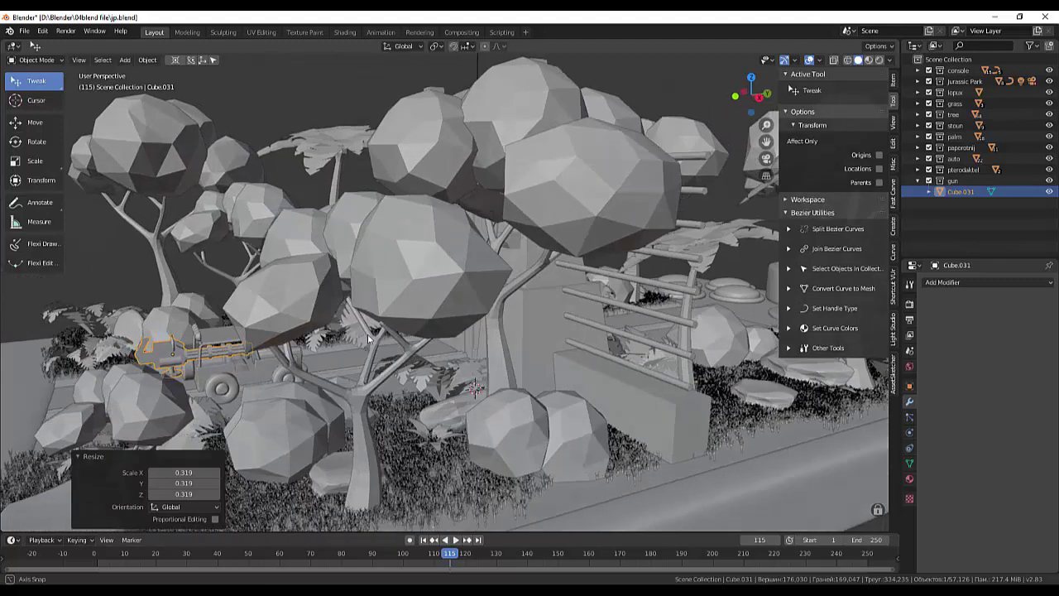
middle_click_drag(341, 341, 389, 347)
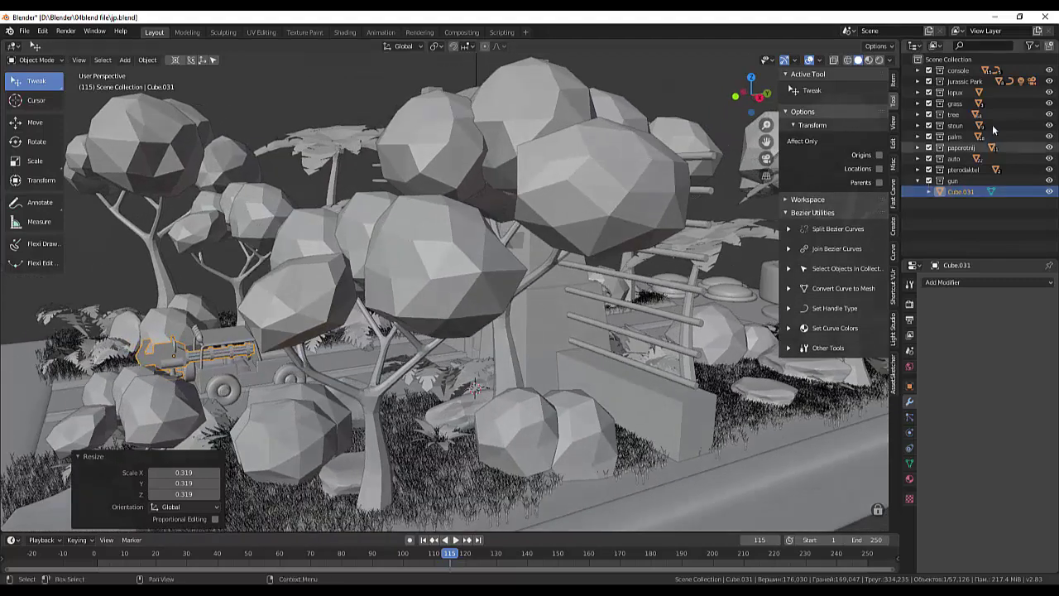
Hide the jurassic park, console, lopux and tree collections.
left_click(1050, 81)
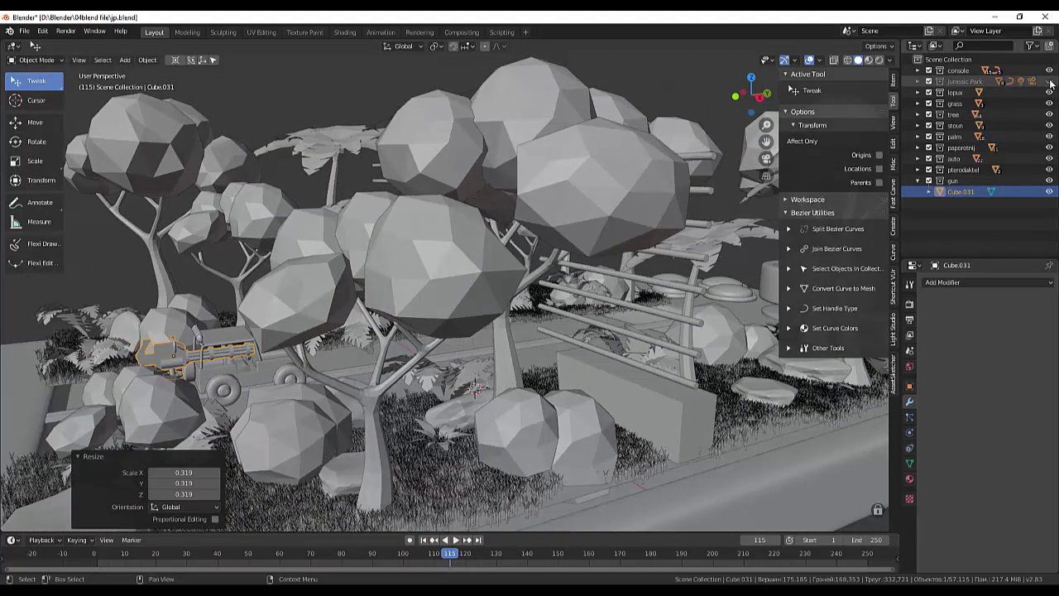
left_click(1050, 71)
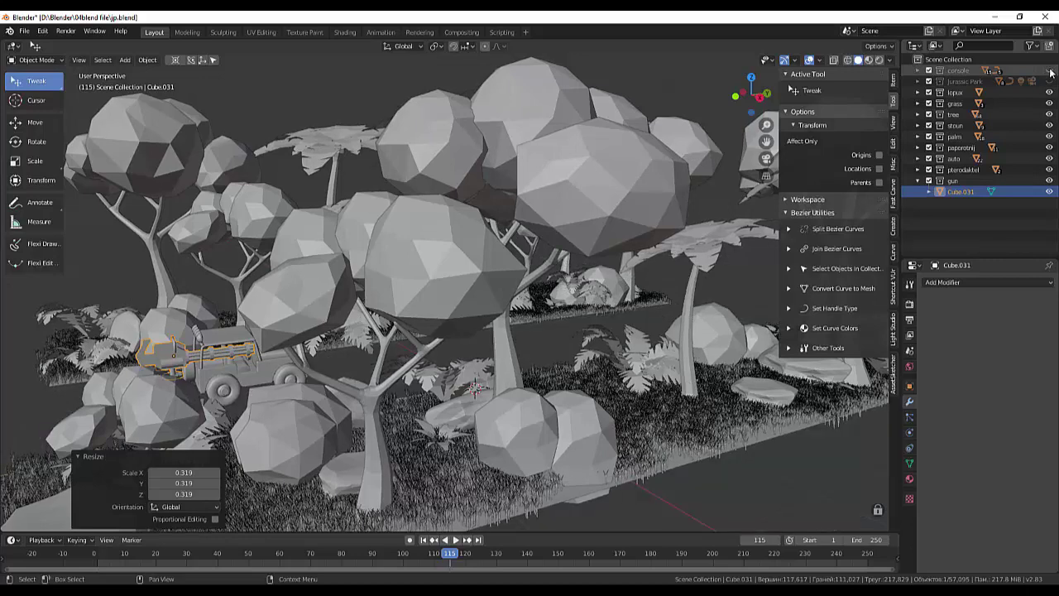
left_click(1050, 92)
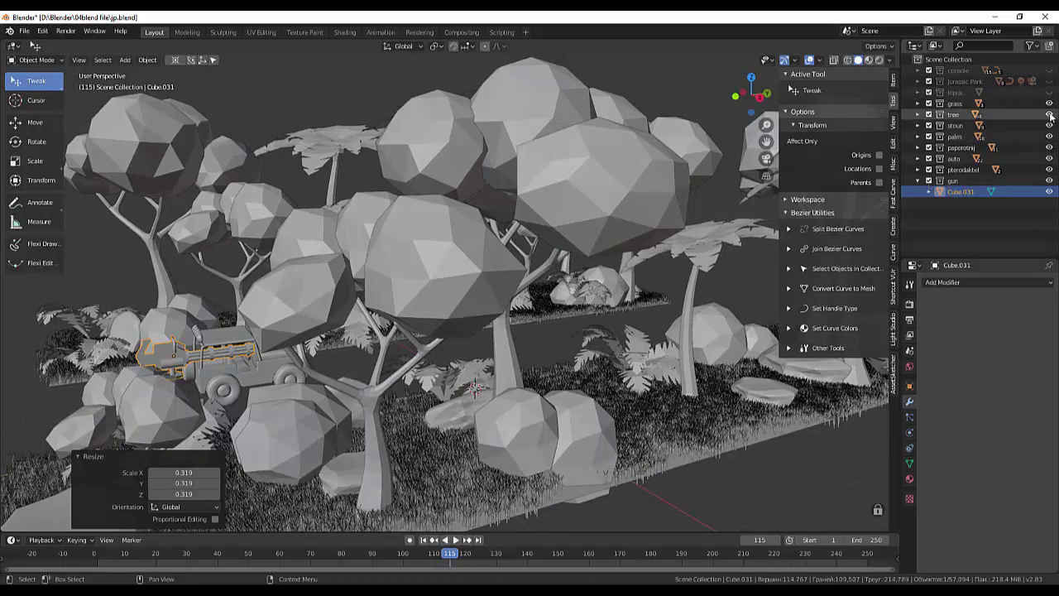
left_click(1050, 115)
scroll(127, 312, "up", 2)
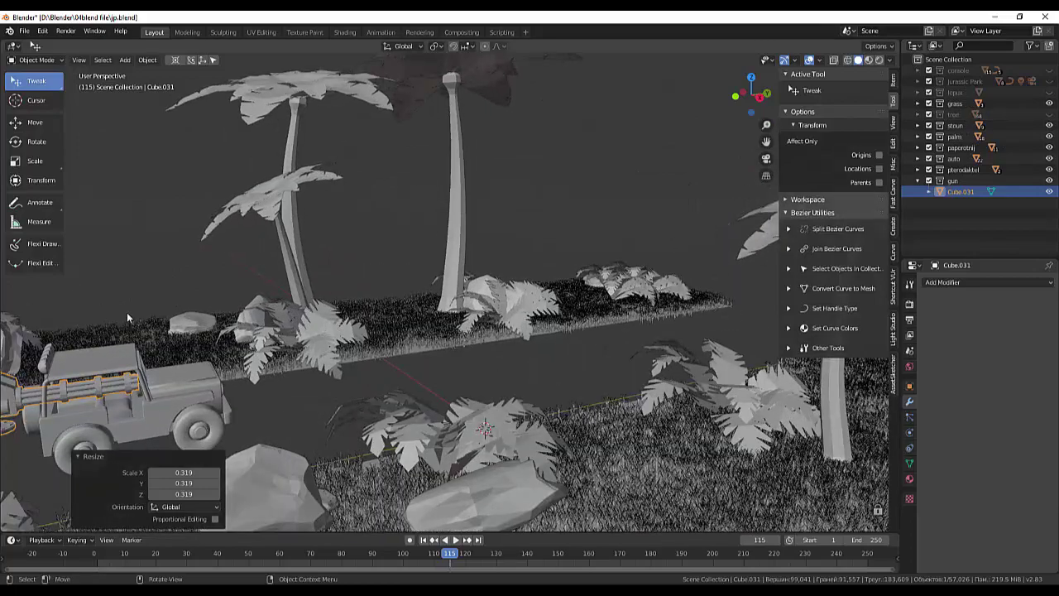
mouse_move(156, 308)
middle_mouse_down("shift")
mouse_move(261, 255)
mouse_move(253, 261)
middle_mouse_up("shift")
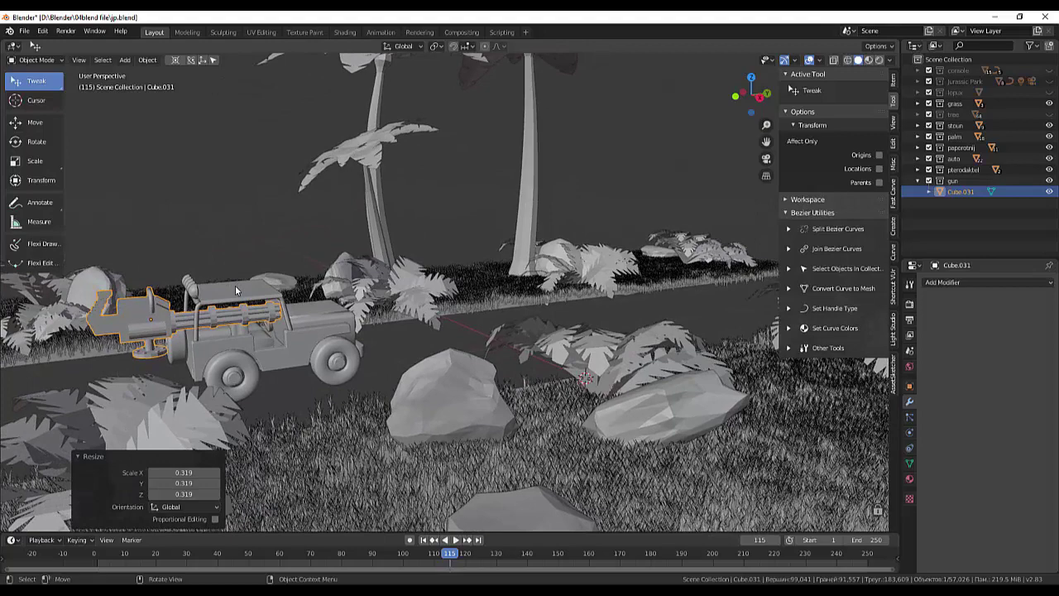
Raise the gun 0.206 m along Z and switch to Right view.
key("g")
key("z")
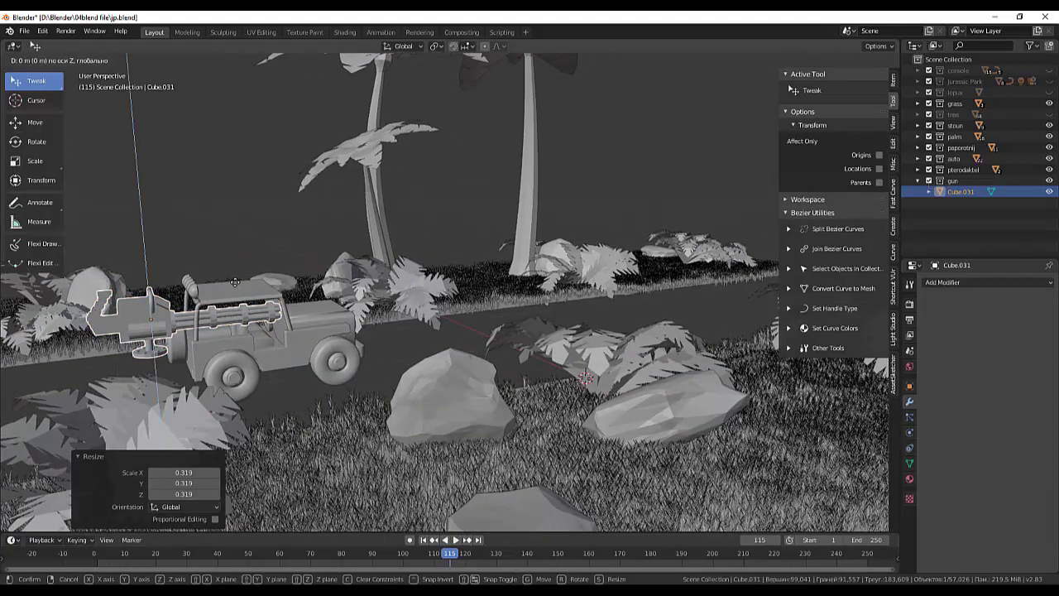
left_click(243, 245)
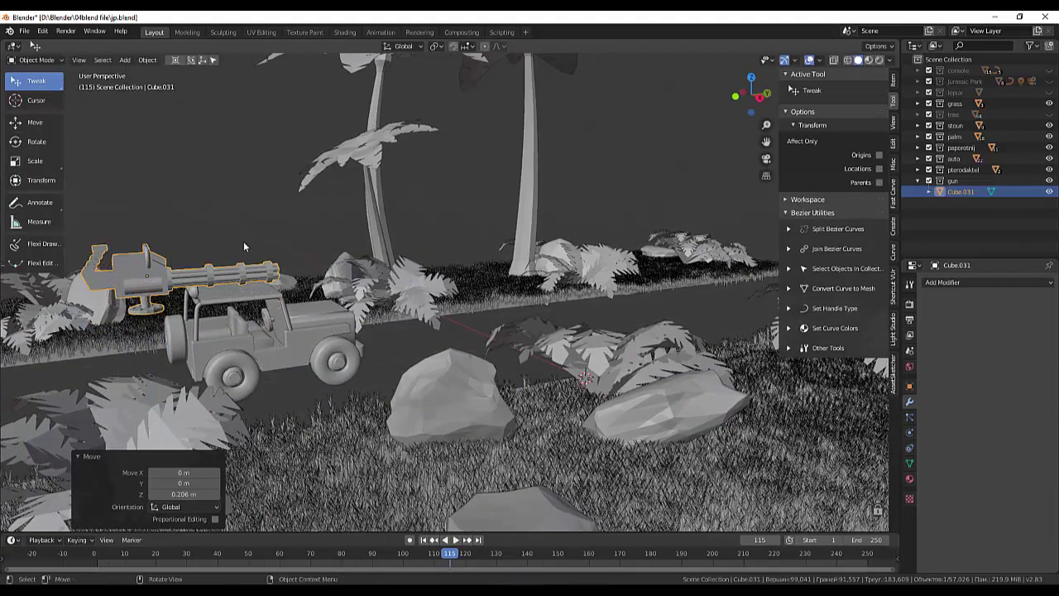
key("KP_3")
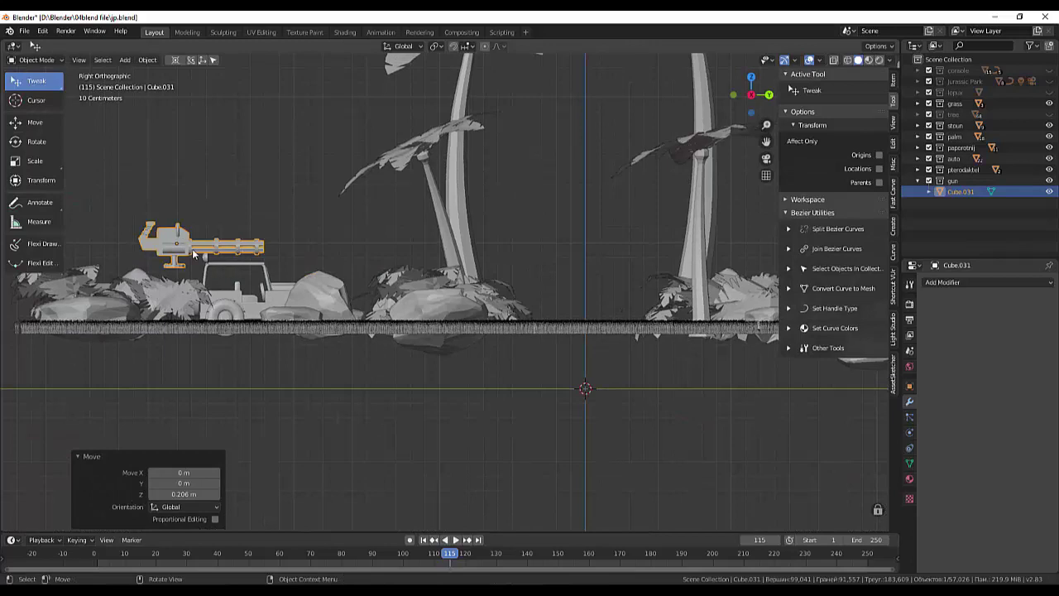
Scale the minigun to 0.650 in the side view.
scroll(194, 254, "up", 2)
middle_click_drag(230, 247, 356, 303, "shift")
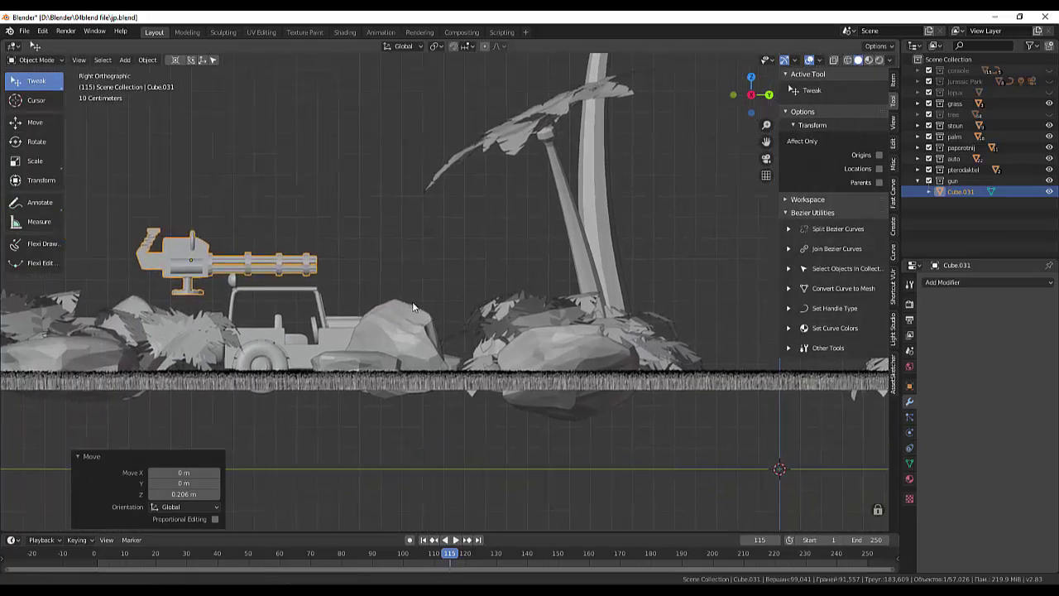
key("s")
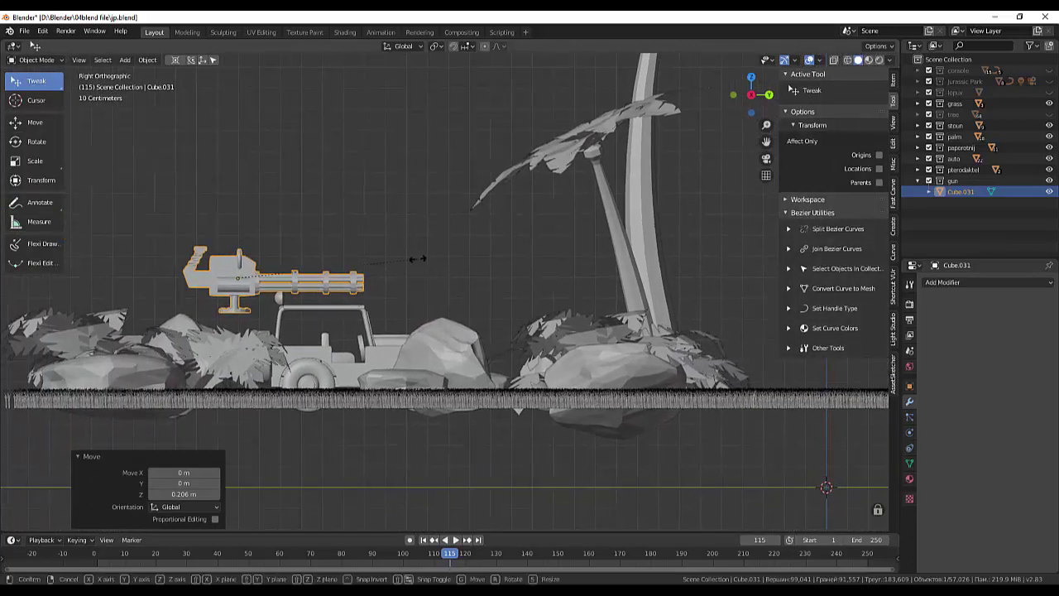
left_click(355, 273)
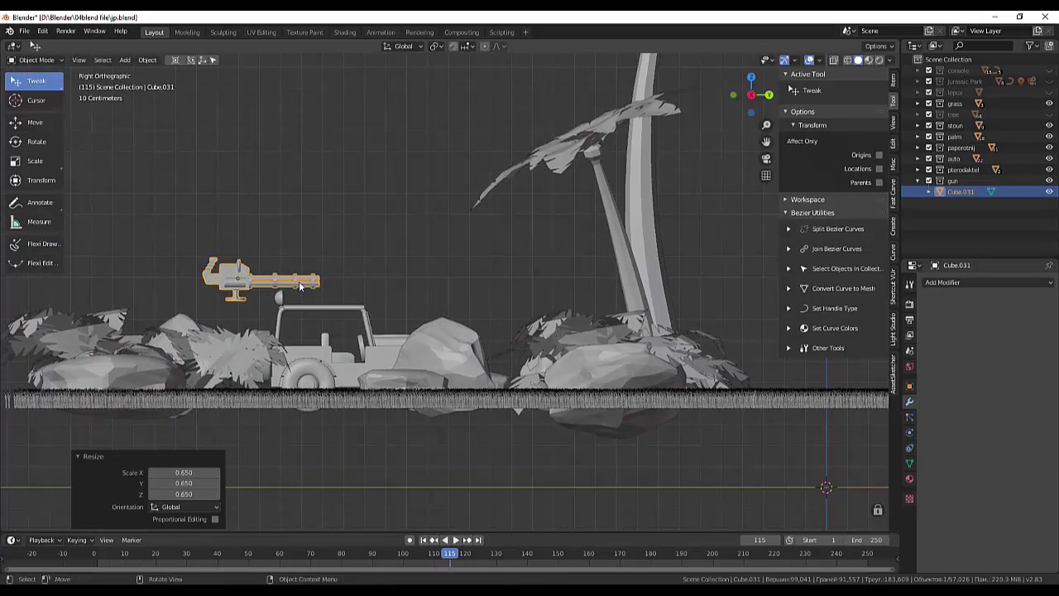
Set the gun on the jeep's roof, centre it along X, and save jp.blend.
key("g")
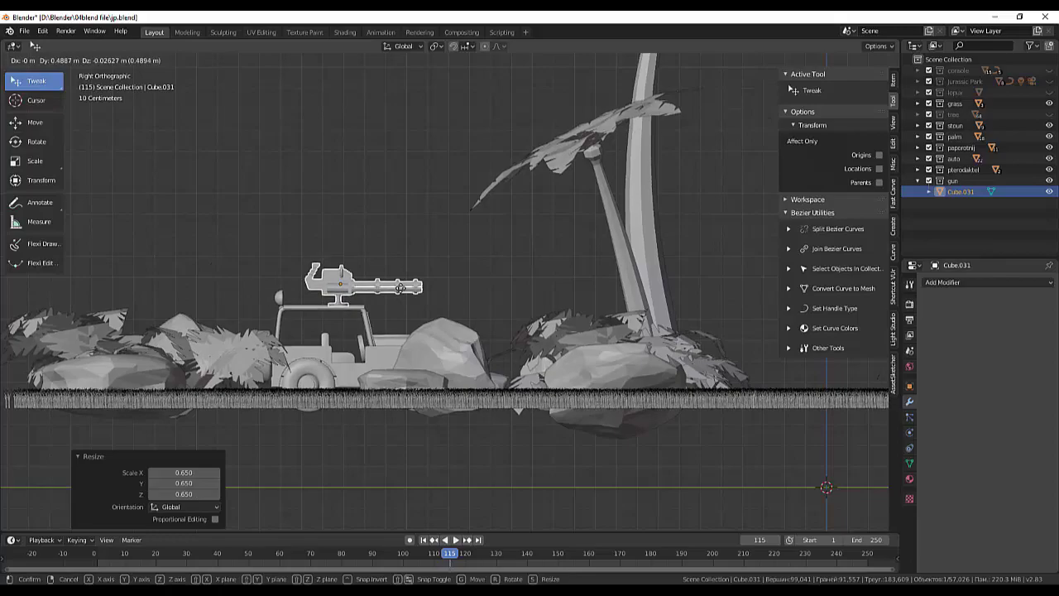
left_click(399, 288)
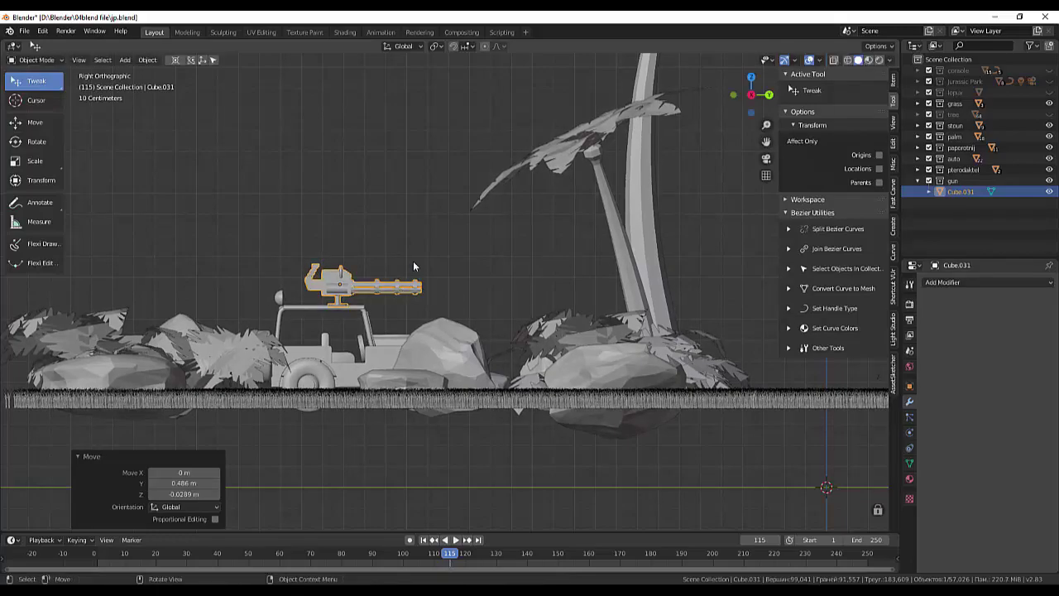
mouse_move(399, 288)
middle_mouse_down()
mouse_move(540, 298)
mouse_move(530, 340)
mouse_move(559, 370)
middle_mouse_up()
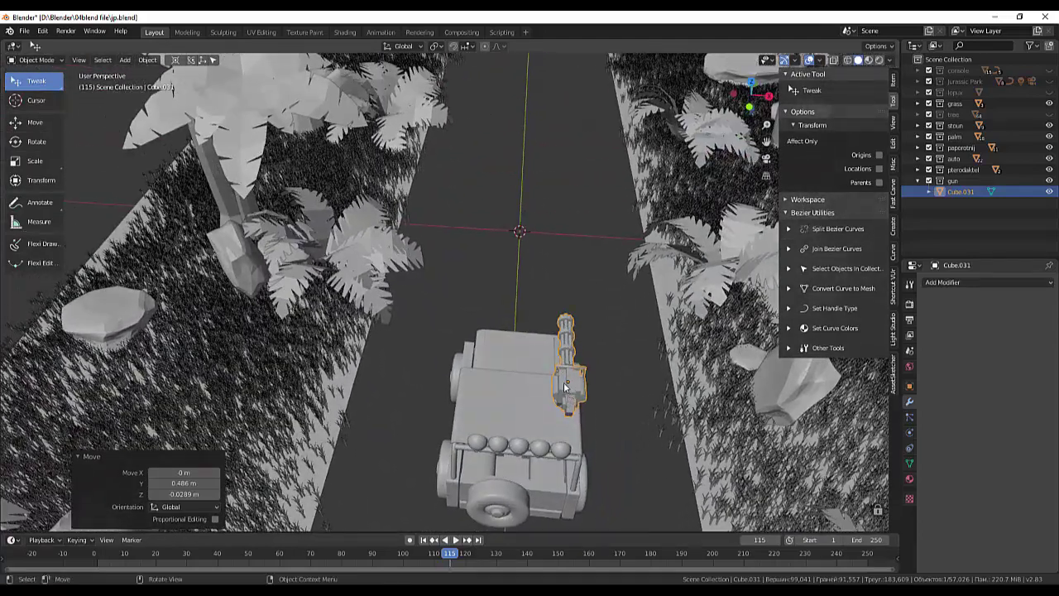
key("g")
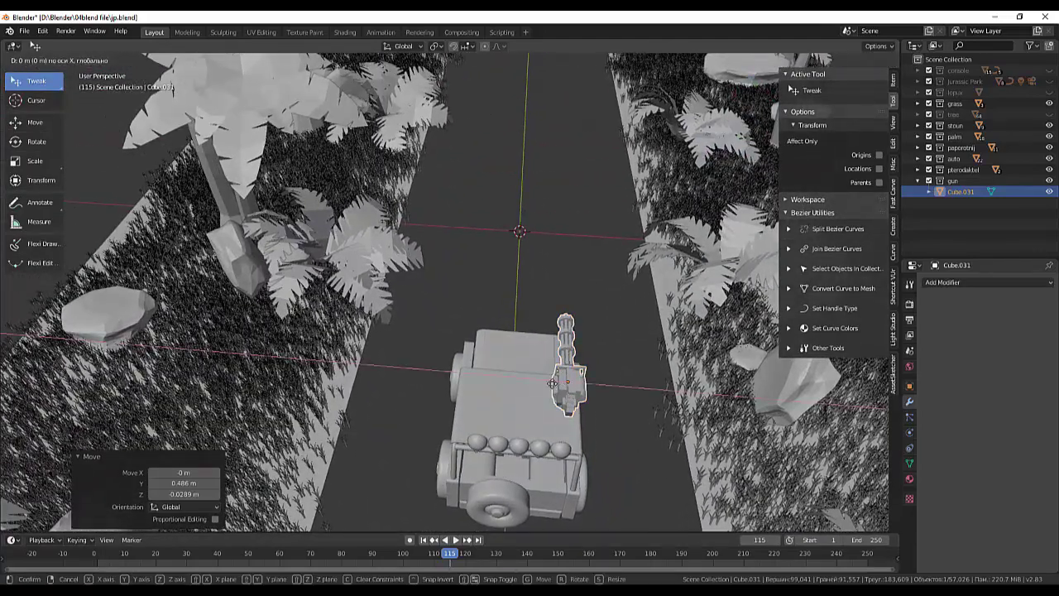
key("x")
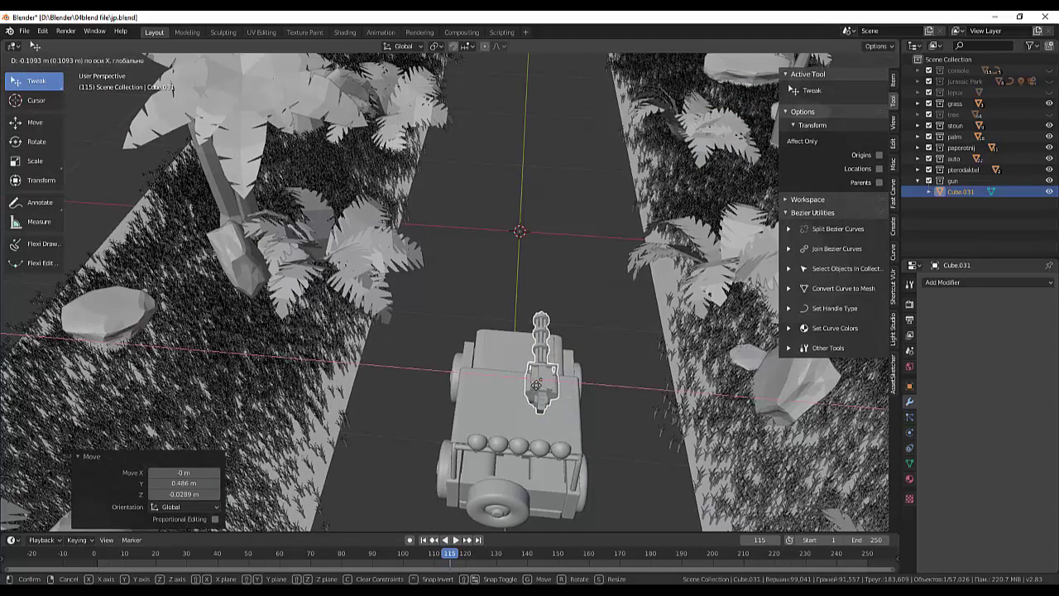
left_click(595, 415)
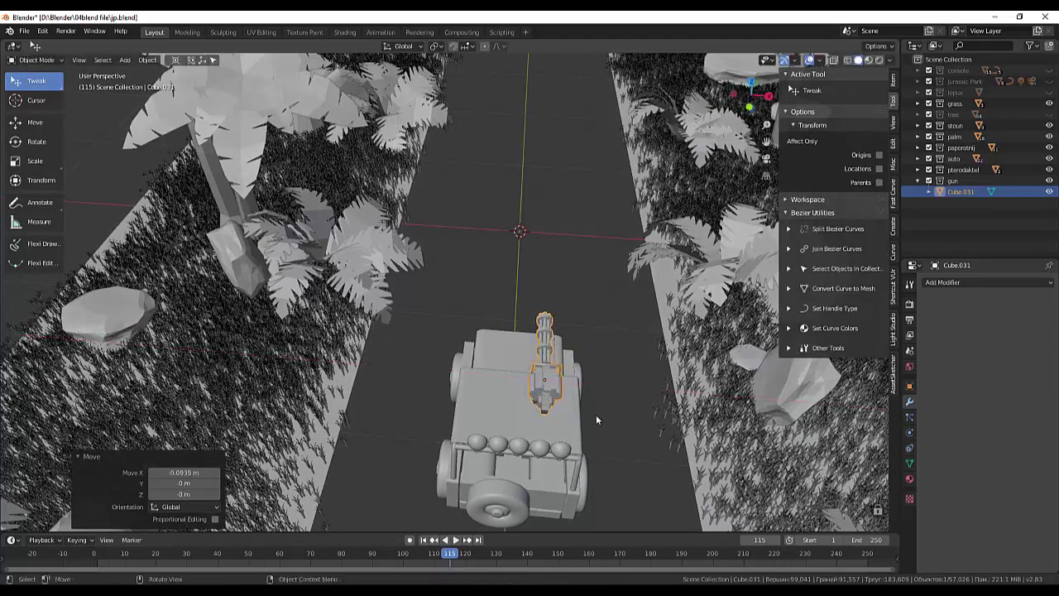
left_click(599, 416)
mouse_move(599, 416)
middle_mouse_down()
mouse_move(516, 341)
mouse_move(496, 367)
mouse_move(552, 381)
mouse_move(592, 373)
mouse_move(657, 413)
mouse_move(691, 403)
mouse_move(706, 375)
mouse_move(573, 403)
mouse_move(492, 386)
middle_mouse_up()
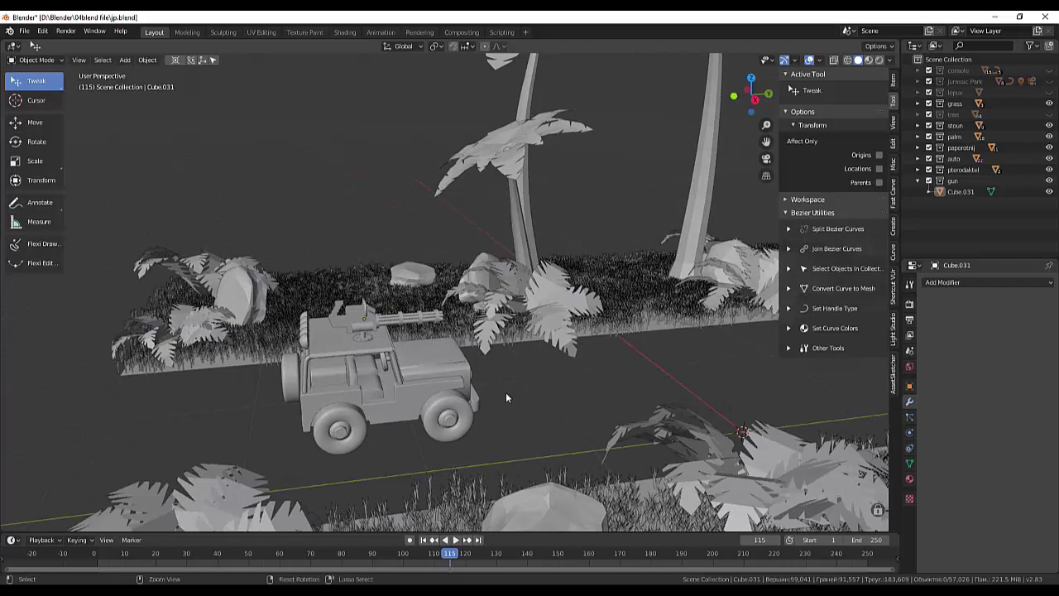
key("ctrl+s")
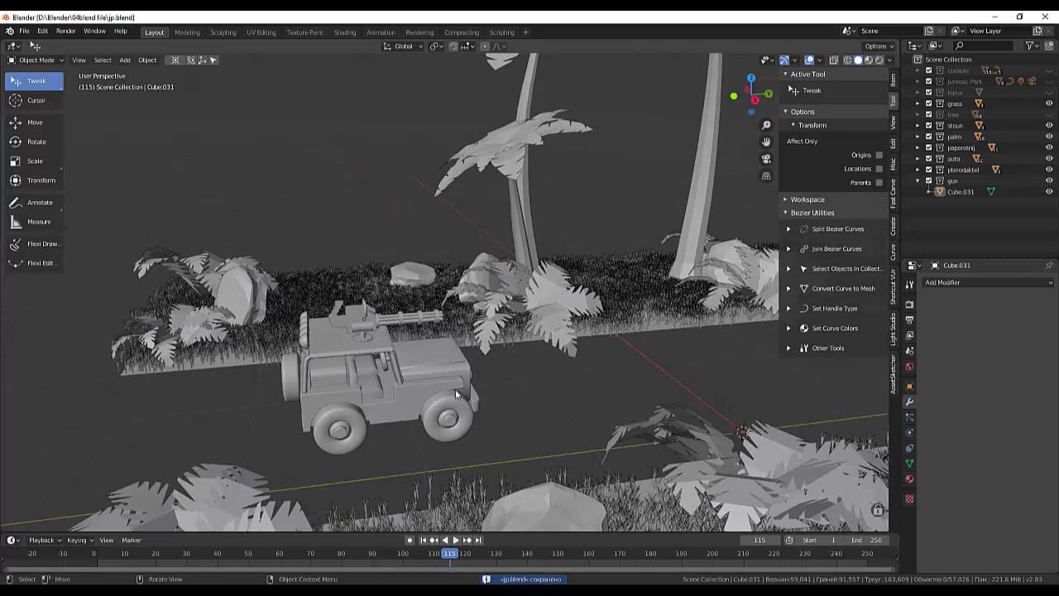